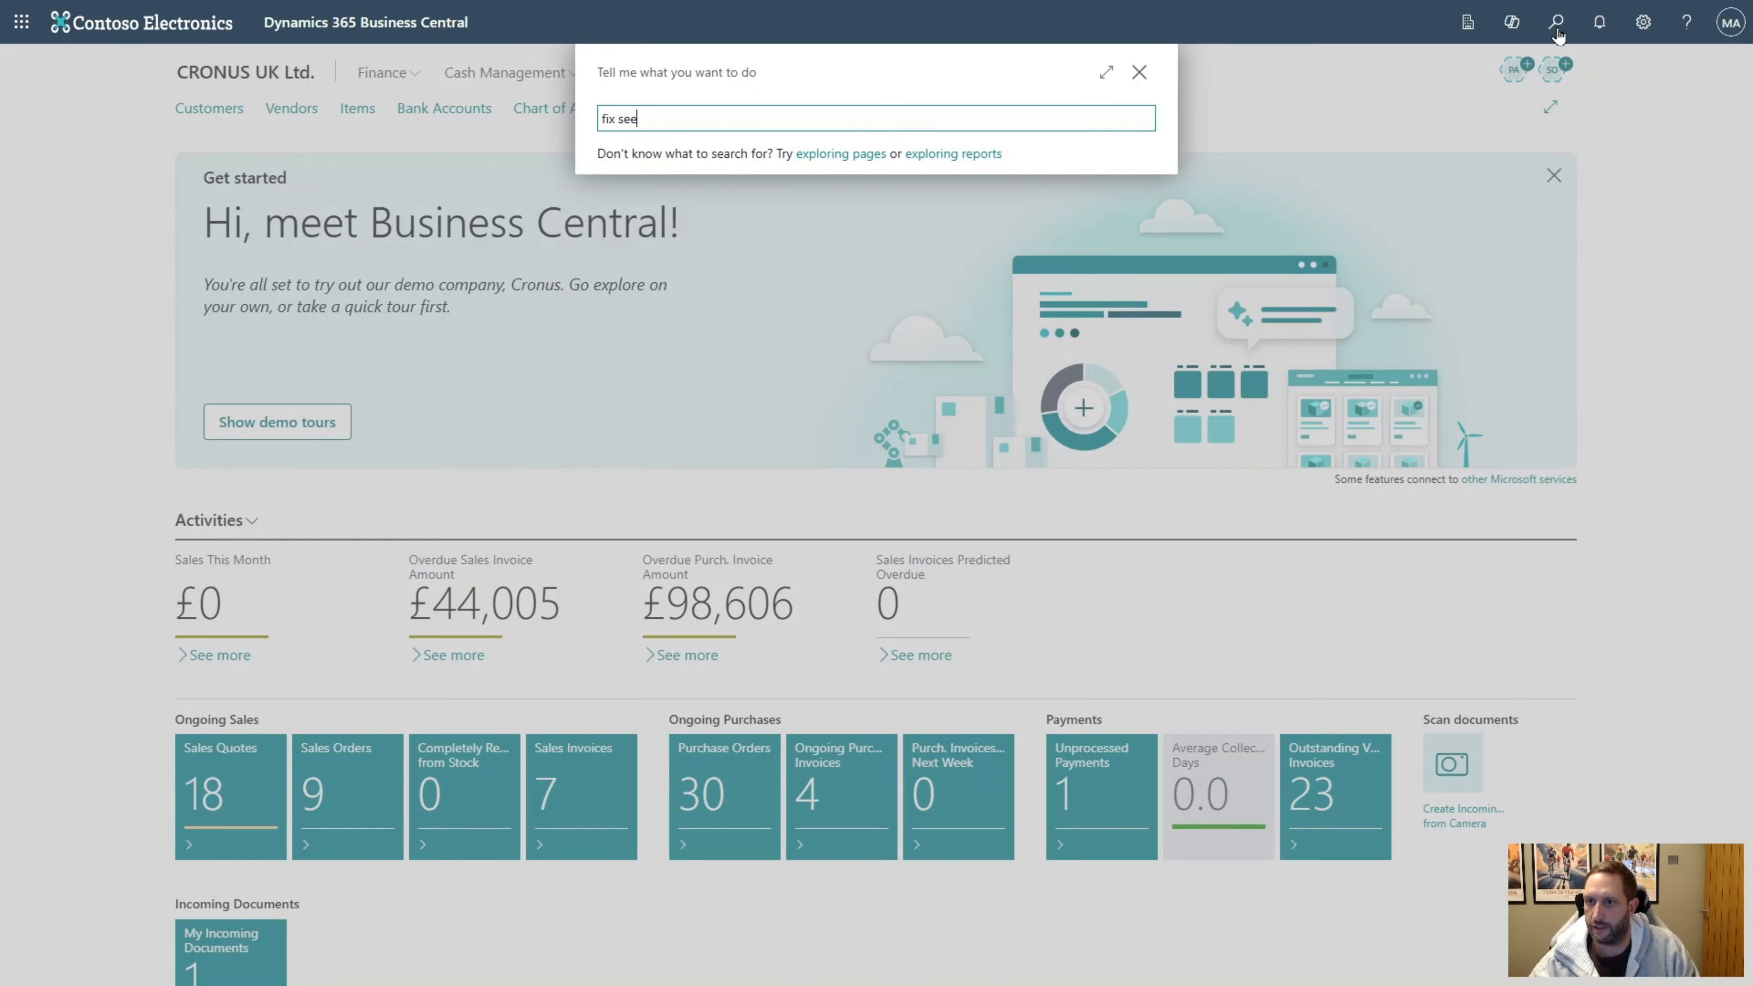
Search for "fix ass" and open the Fixed Assets list to review the acquired status of the assets
{"action": "type", "text": "e"}
{"action": "key", "text": "BackSpace"}
{"action": "key", "text": "BackSpace"}
{"action": "key", "text": "BackSpace"}
{"action": "type", "text": "ass"}
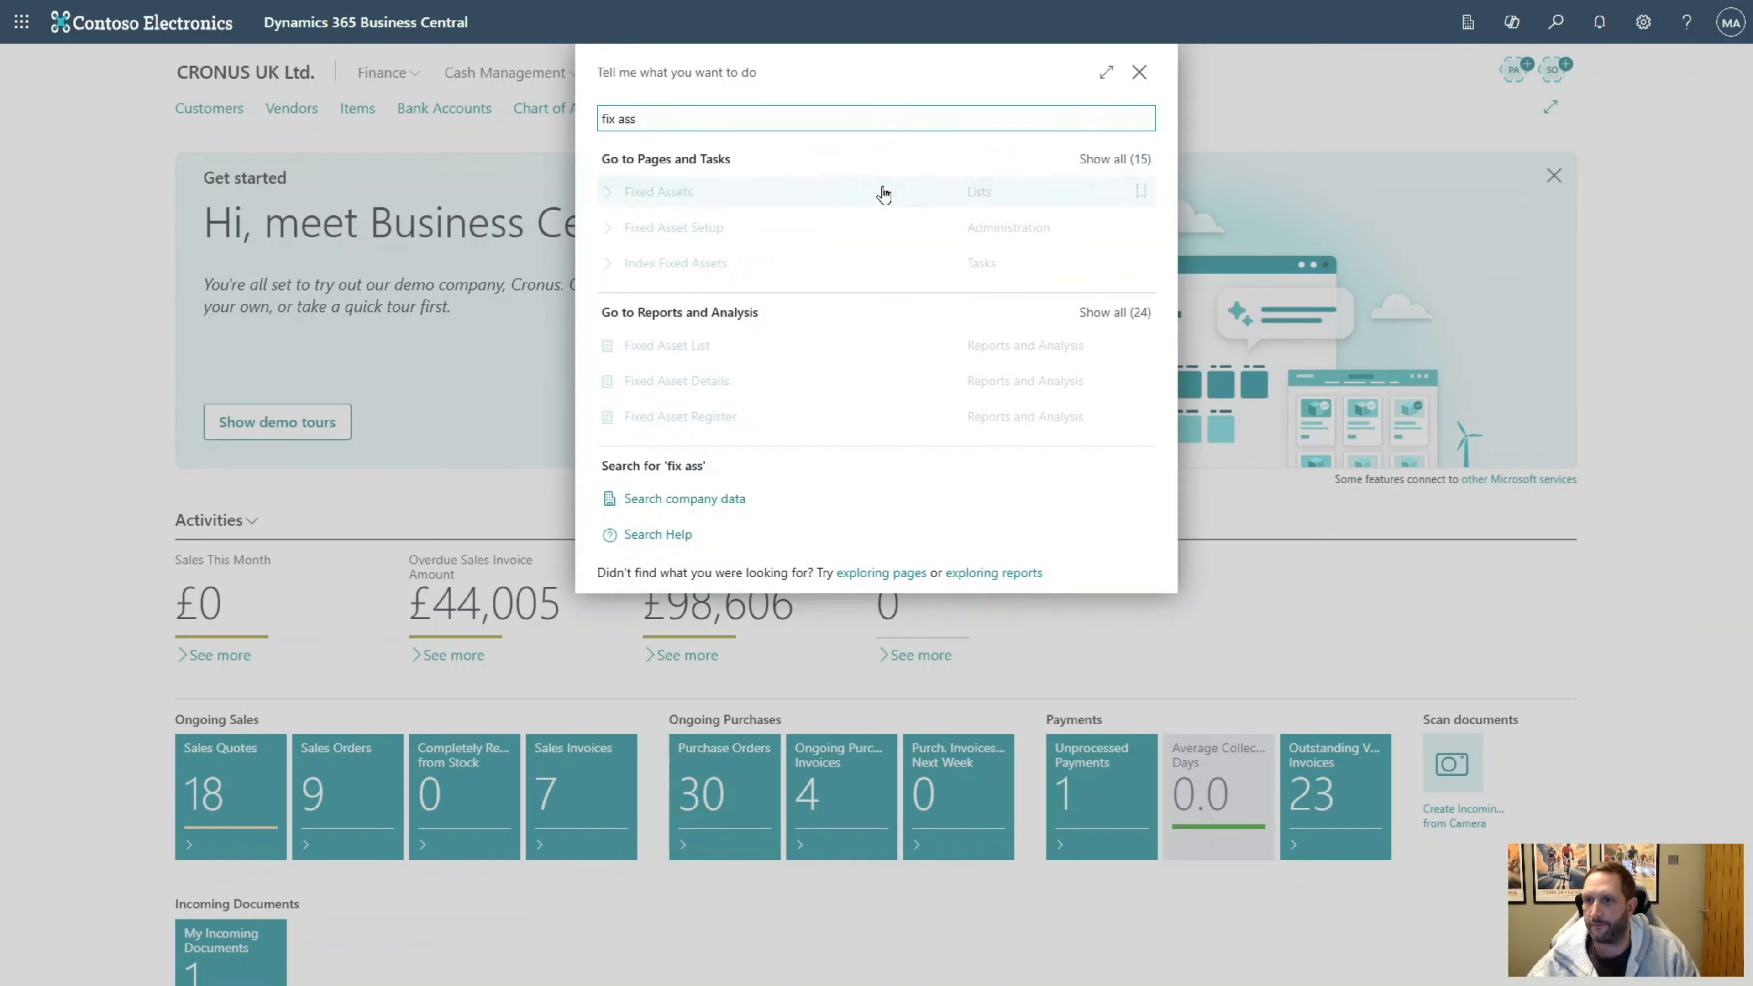
{"action": "left_click", "coordinate": [708, 191]}
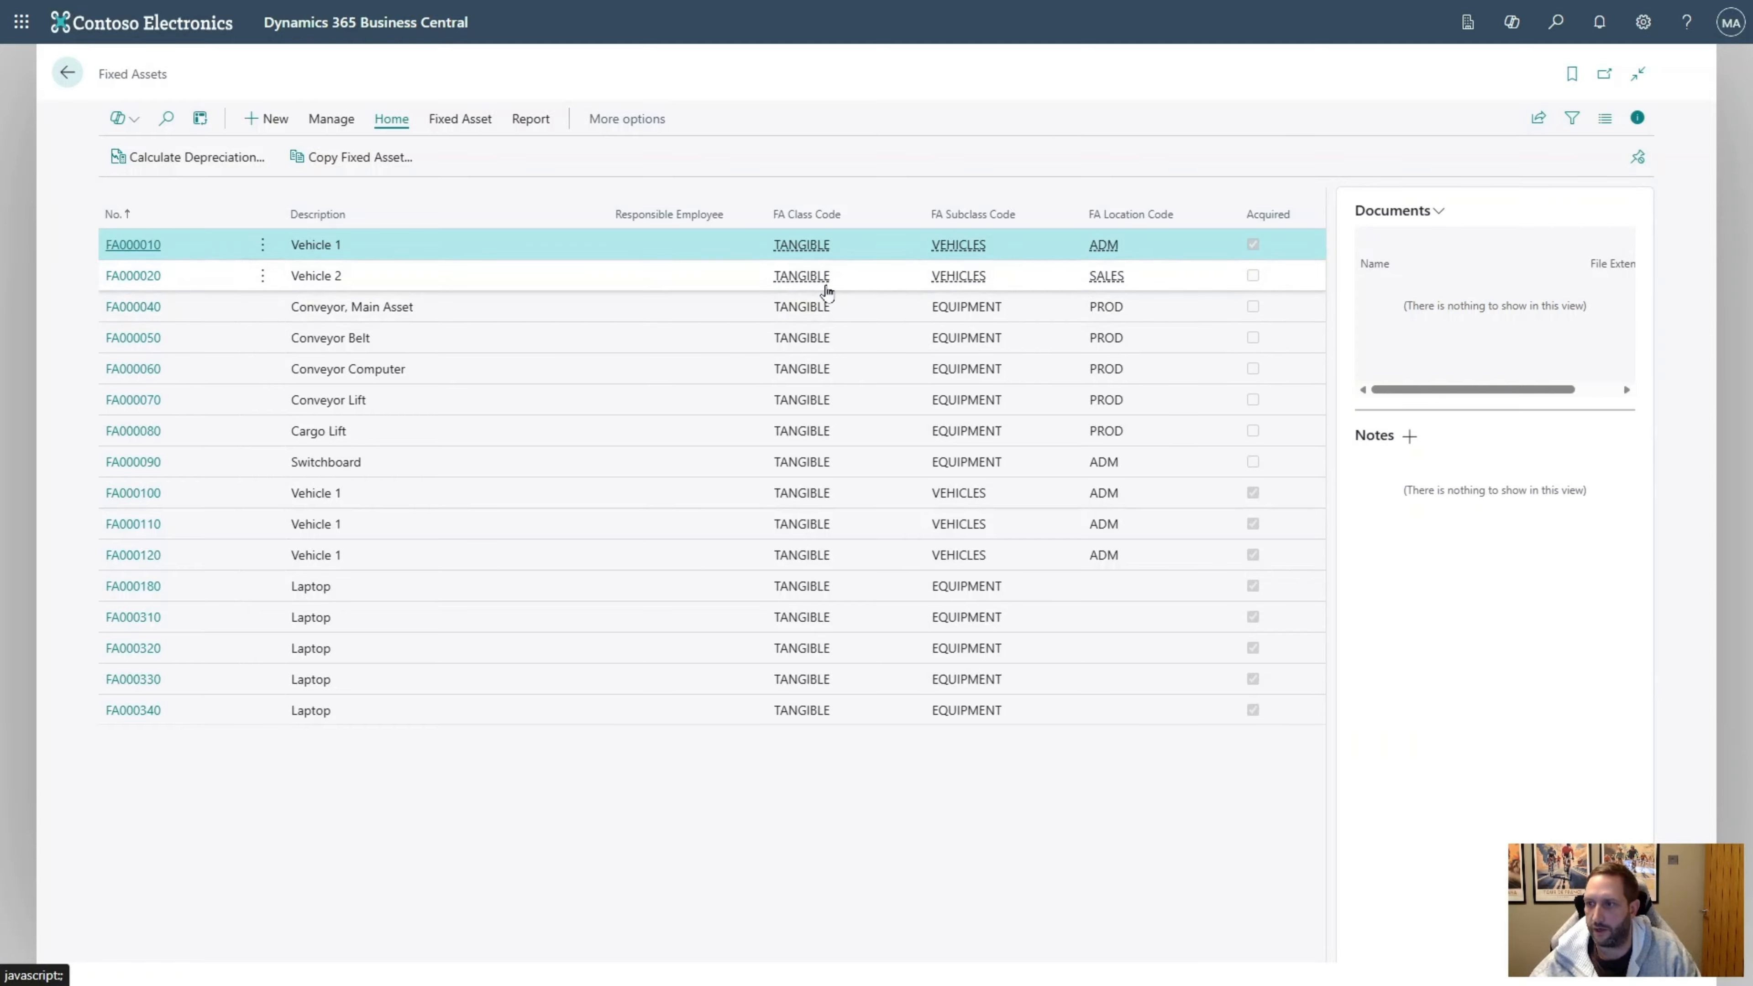
Leave the Fixed Assets list, search for "pur inv" and open the Purchase Invoices list
{"action": "left_click", "coordinate": [67, 73]}
{"action": "left_click", "coordinate": [1555, 24]}
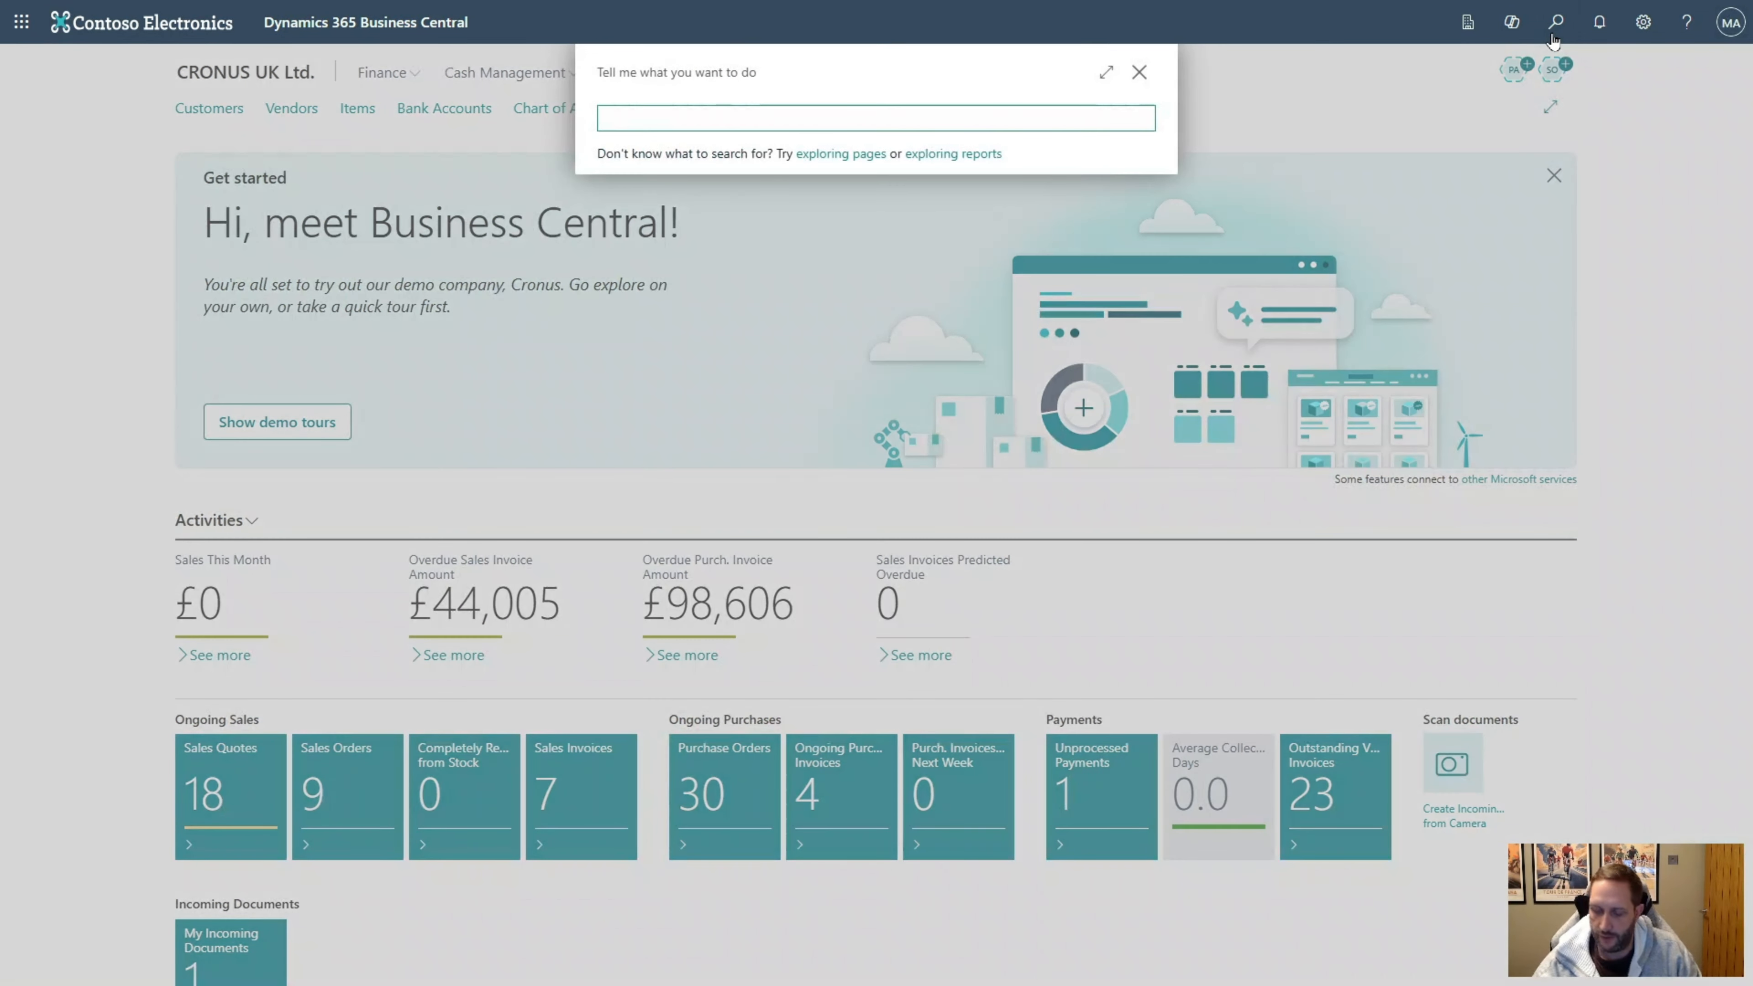
{"action": "type", "text": "piu"}
{"action": "key", "text": "BackSpace"}
{"action": "key", "text": "BackSpace"}
{"action": "key", "text": "BackSpace"}
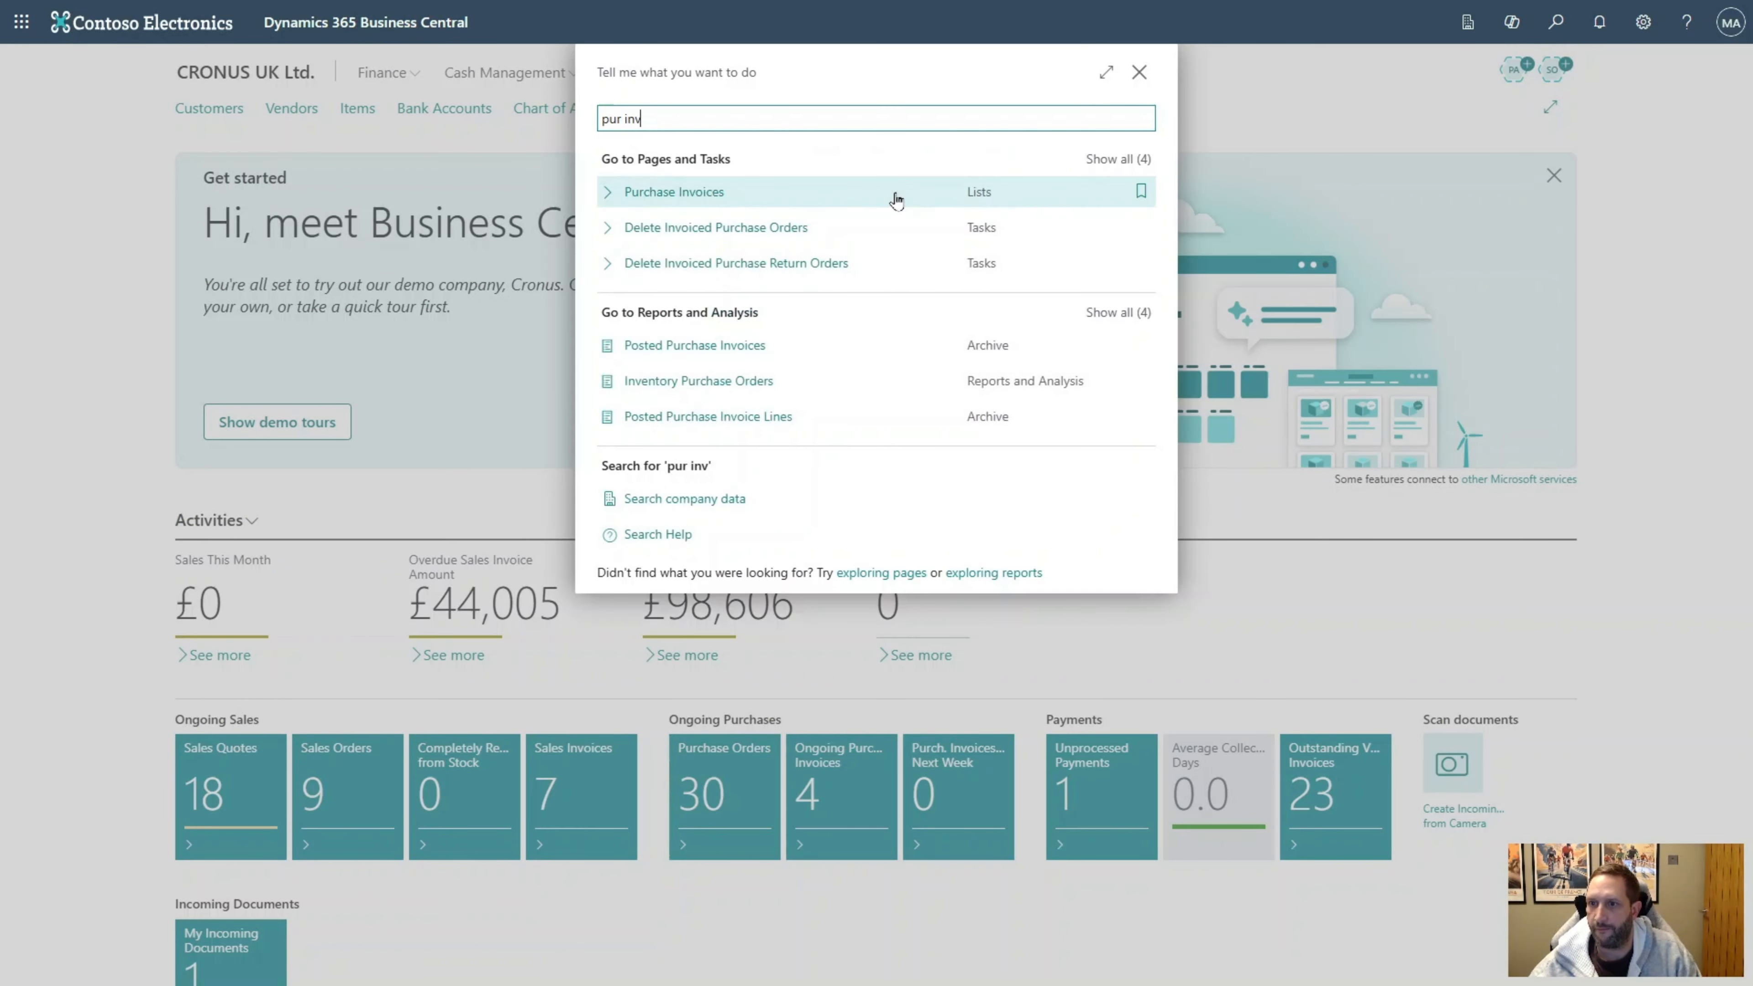
{"action": "left_click", "coordinate": [872, 195]}
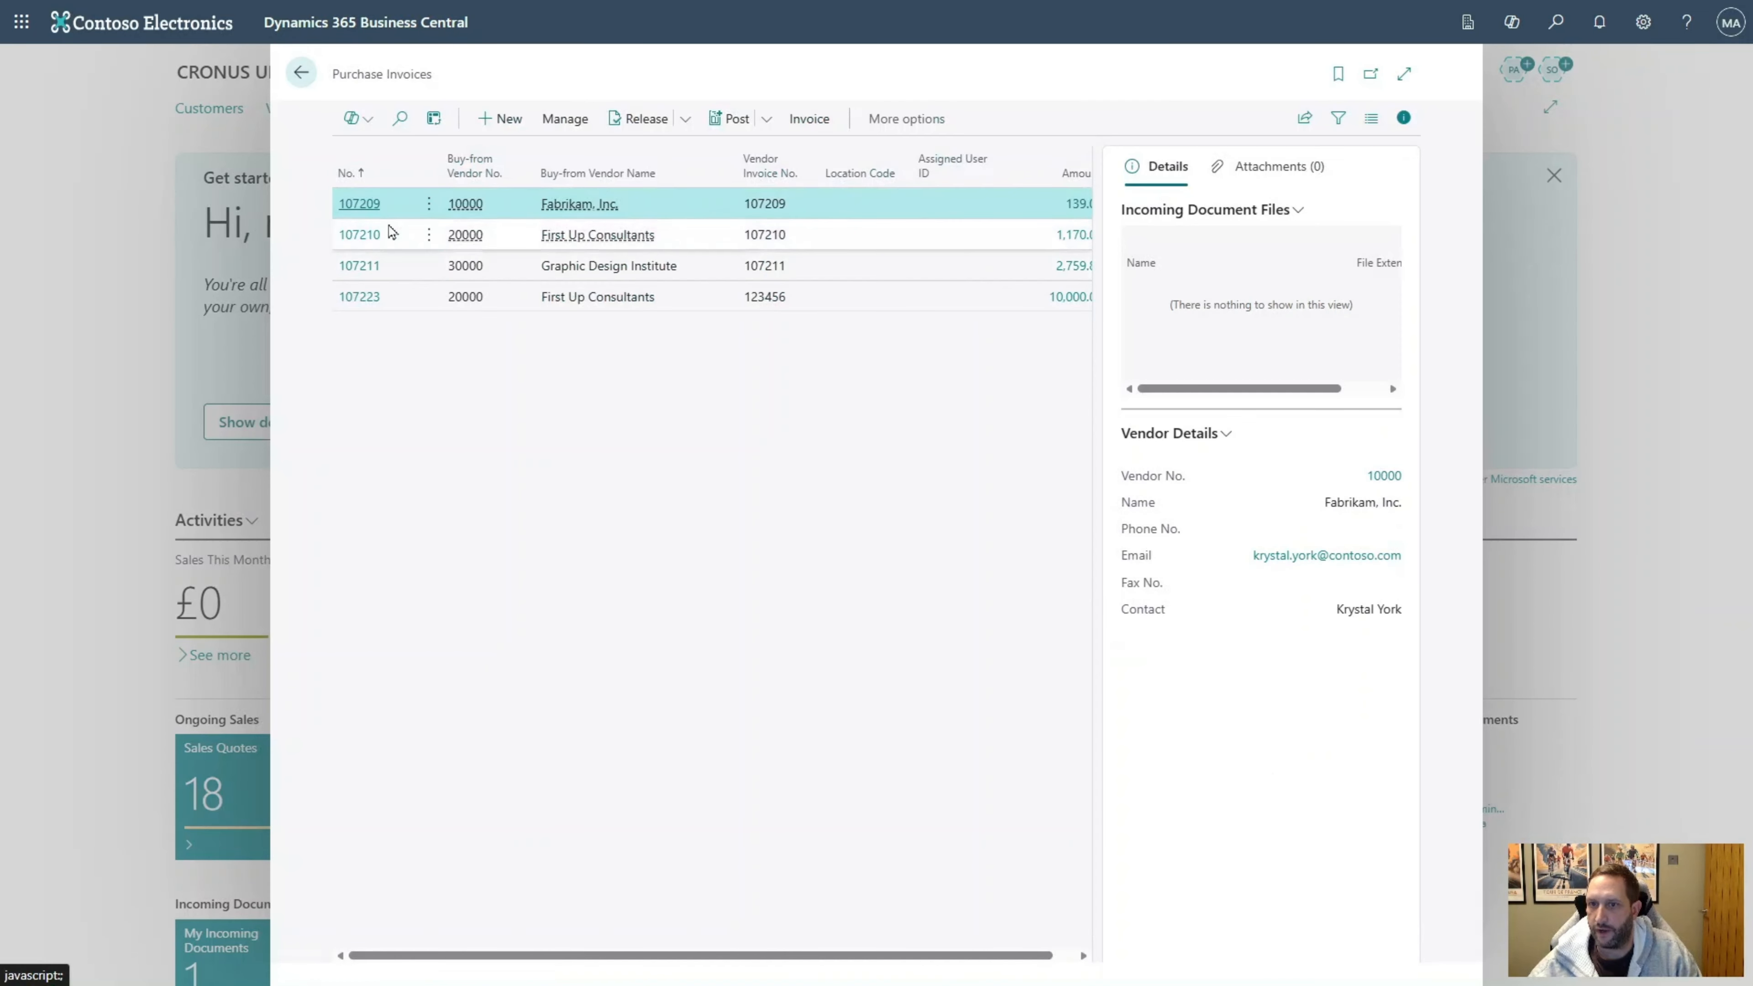
Create a new purchase invoice for vendor First Up Consultants with vendor invoice number TEST
{"action": "left_click", "coordinate": [491, 127]}
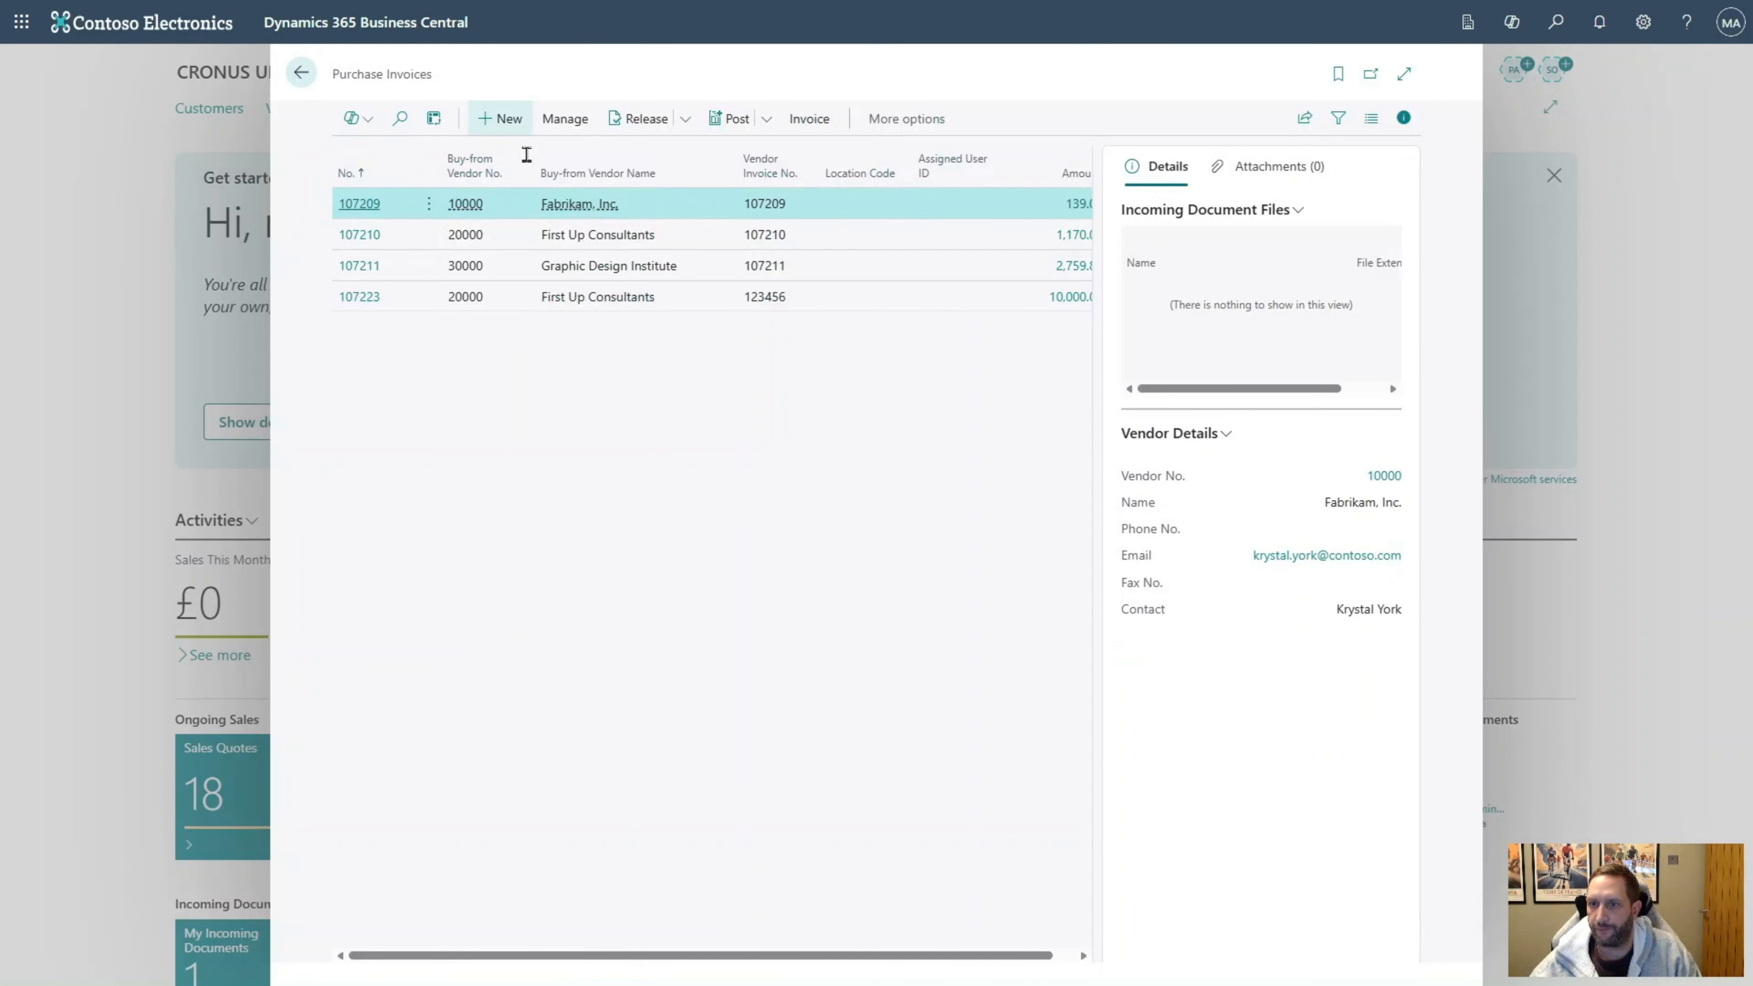
{"action": "left_click", "coordinate": [666, 346]}
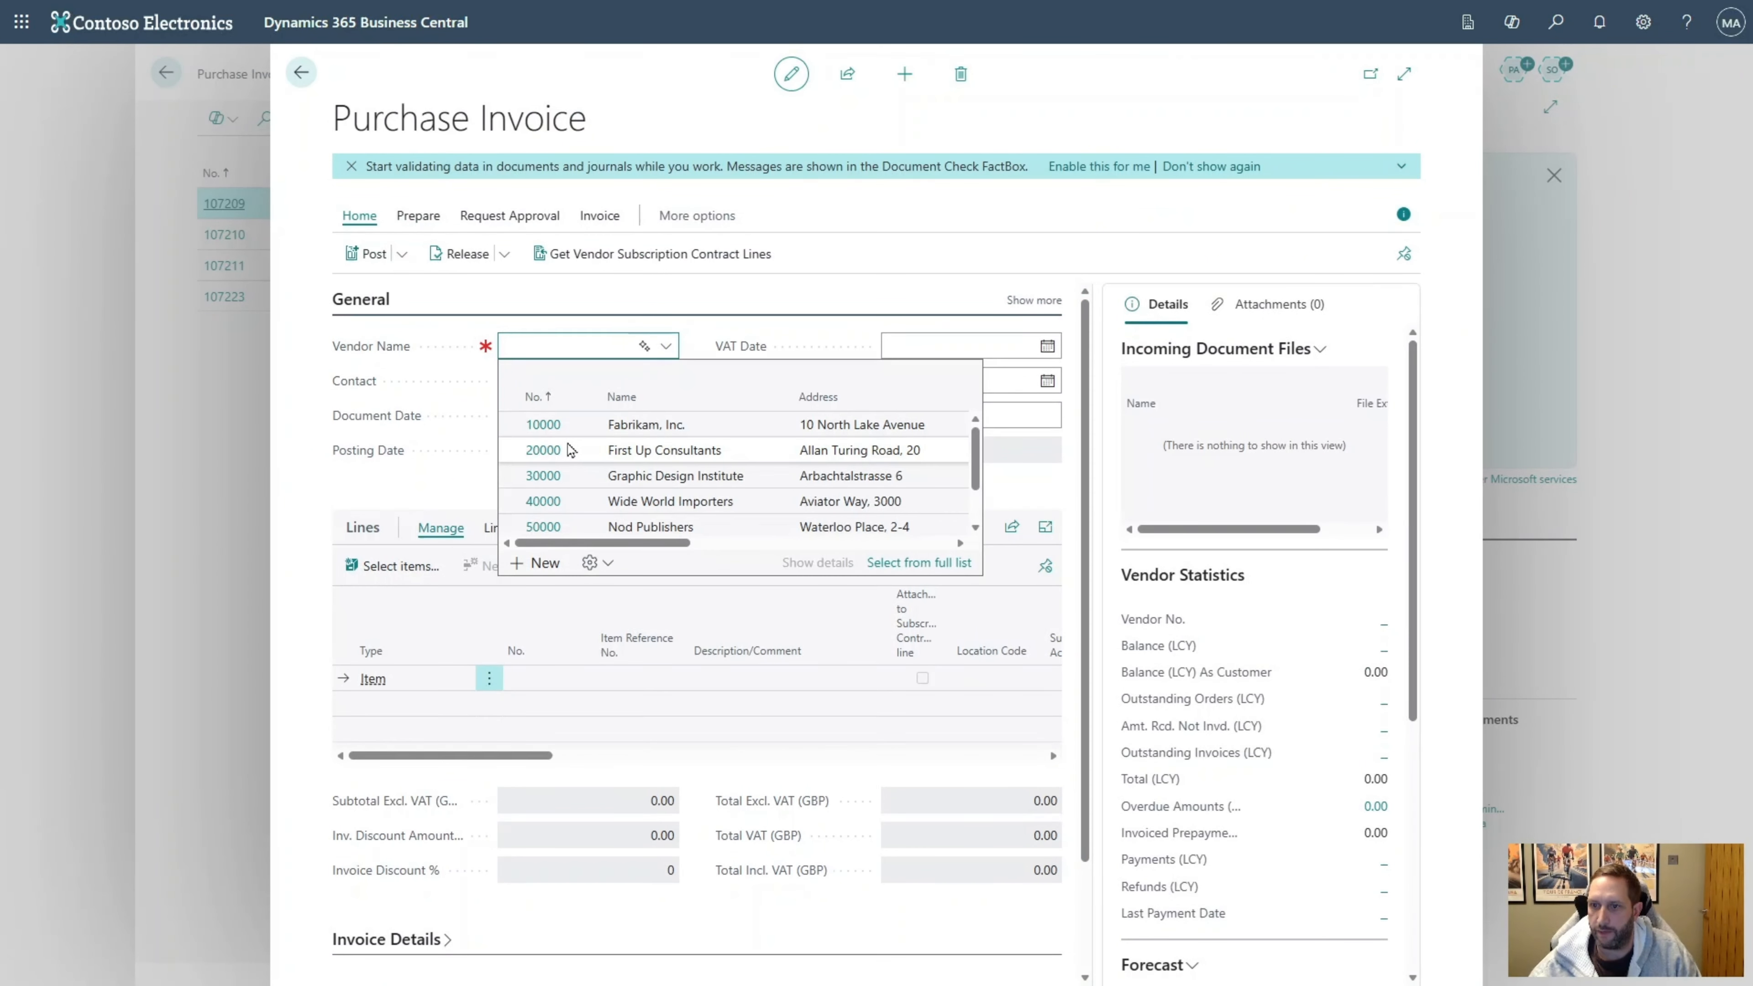
{"action": "left_click", "coordinate": [542, 450]}
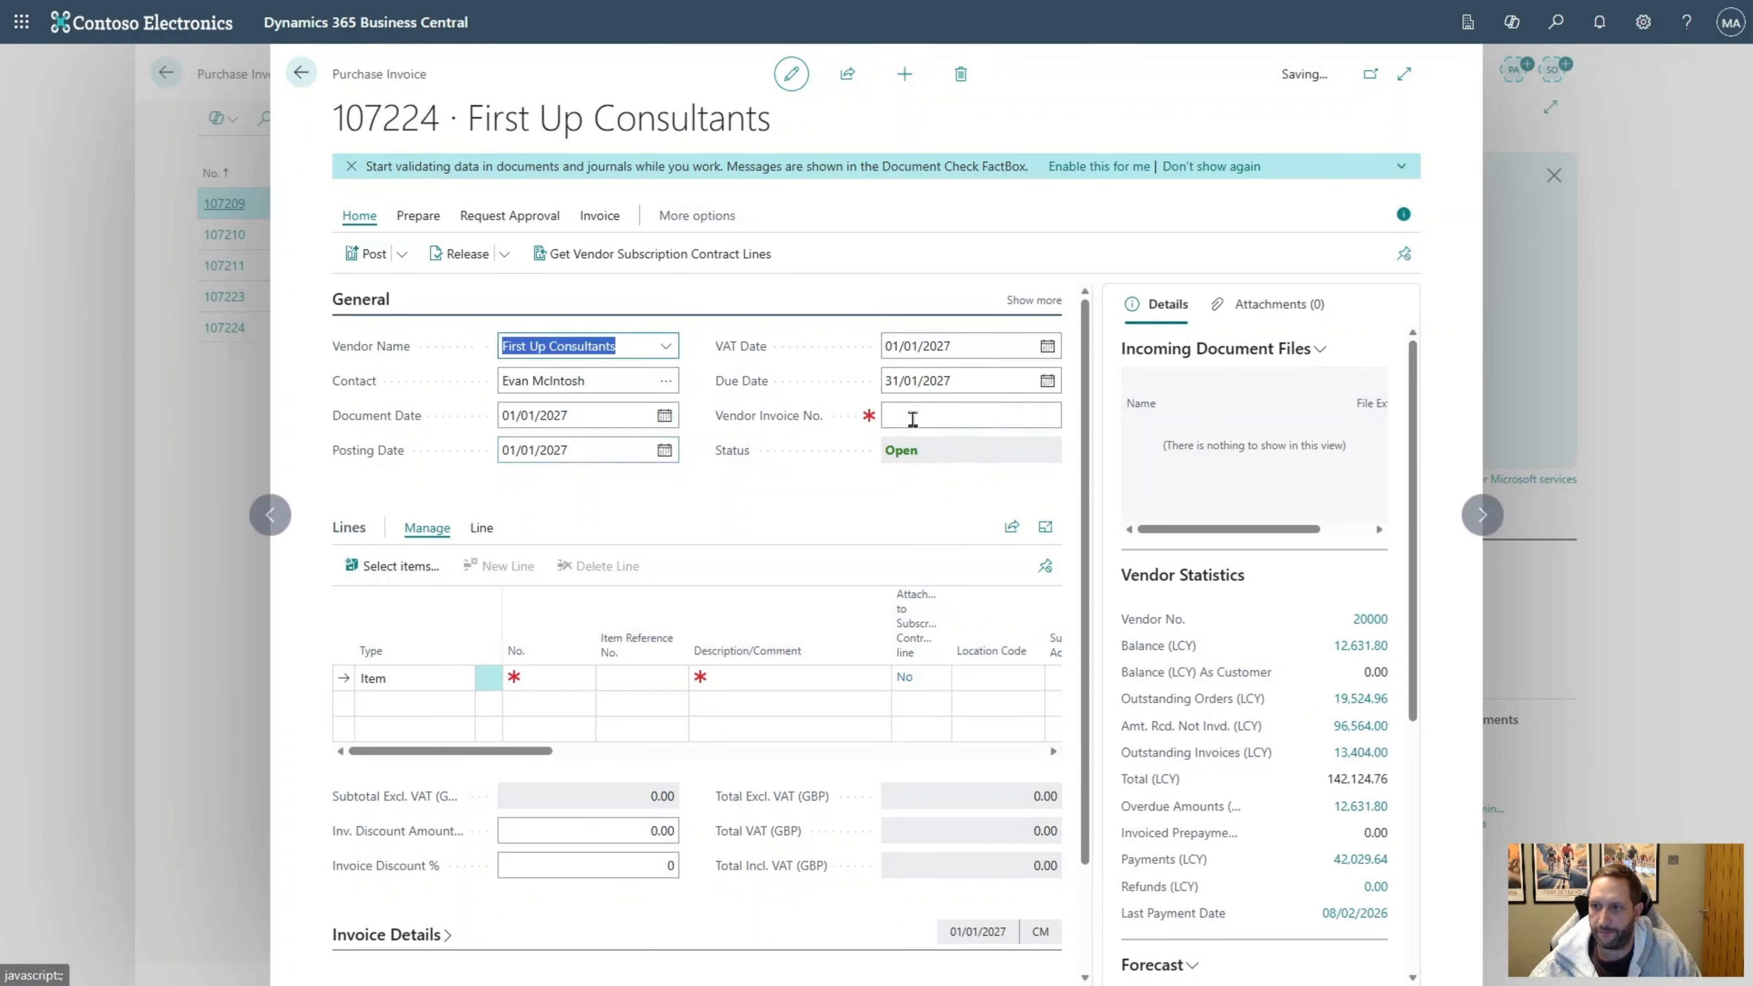
{"action": "left_click", "coordinate": [951, 415]}
{"action": "type", "text": "test"}
{"action": "key", "text": "Tab"}
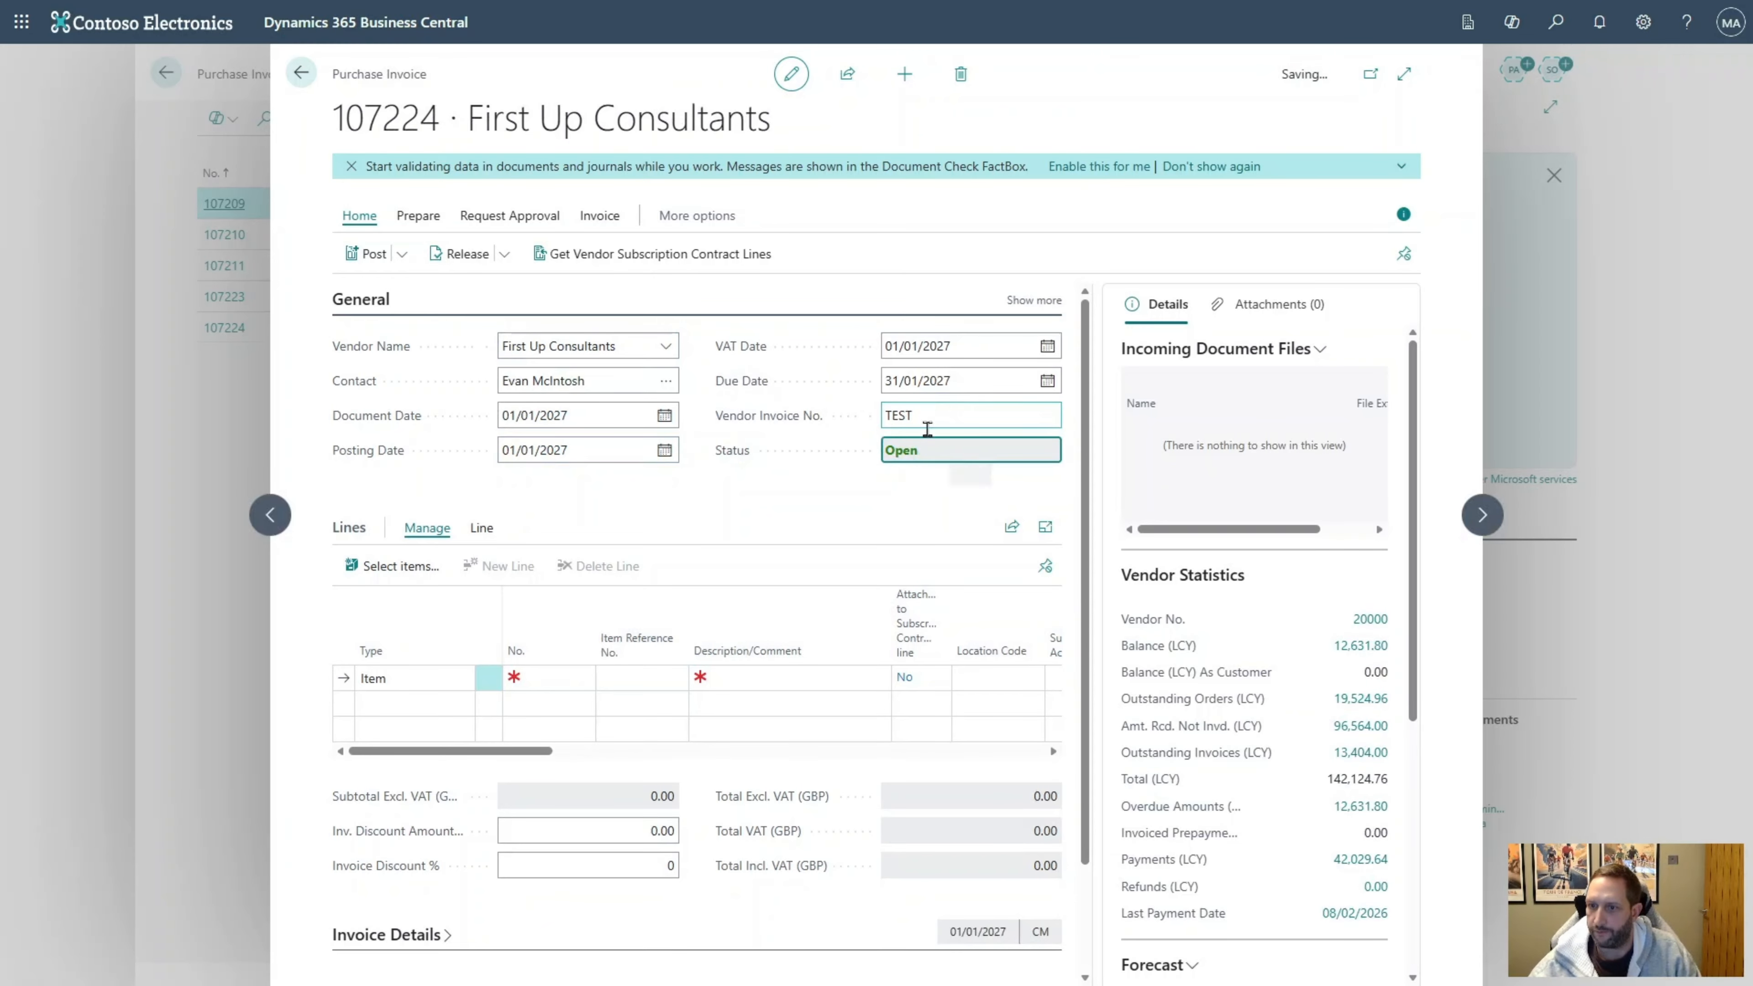
Set the first invoice line's type to Fixed Asset and choose asset FA000020, Vehicle 2
{"action": "left_click", "coordinate": [435, 681]}
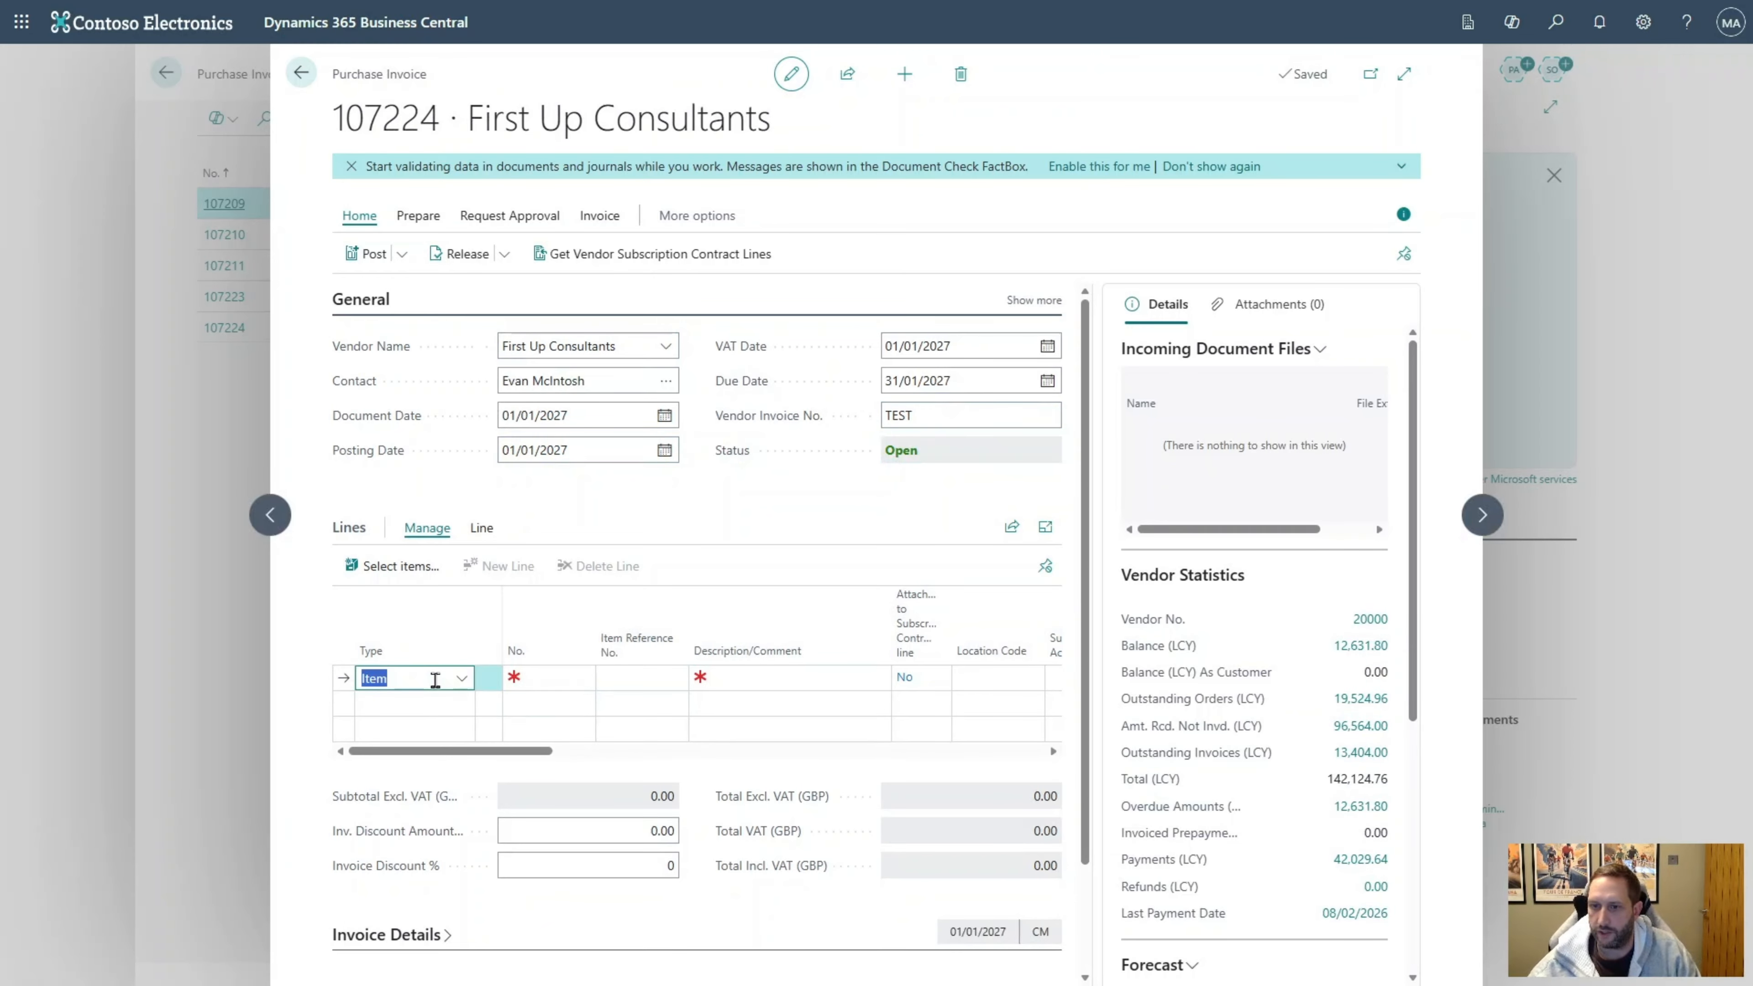
{"action": "left_click", "coordinate": [462, 678]}
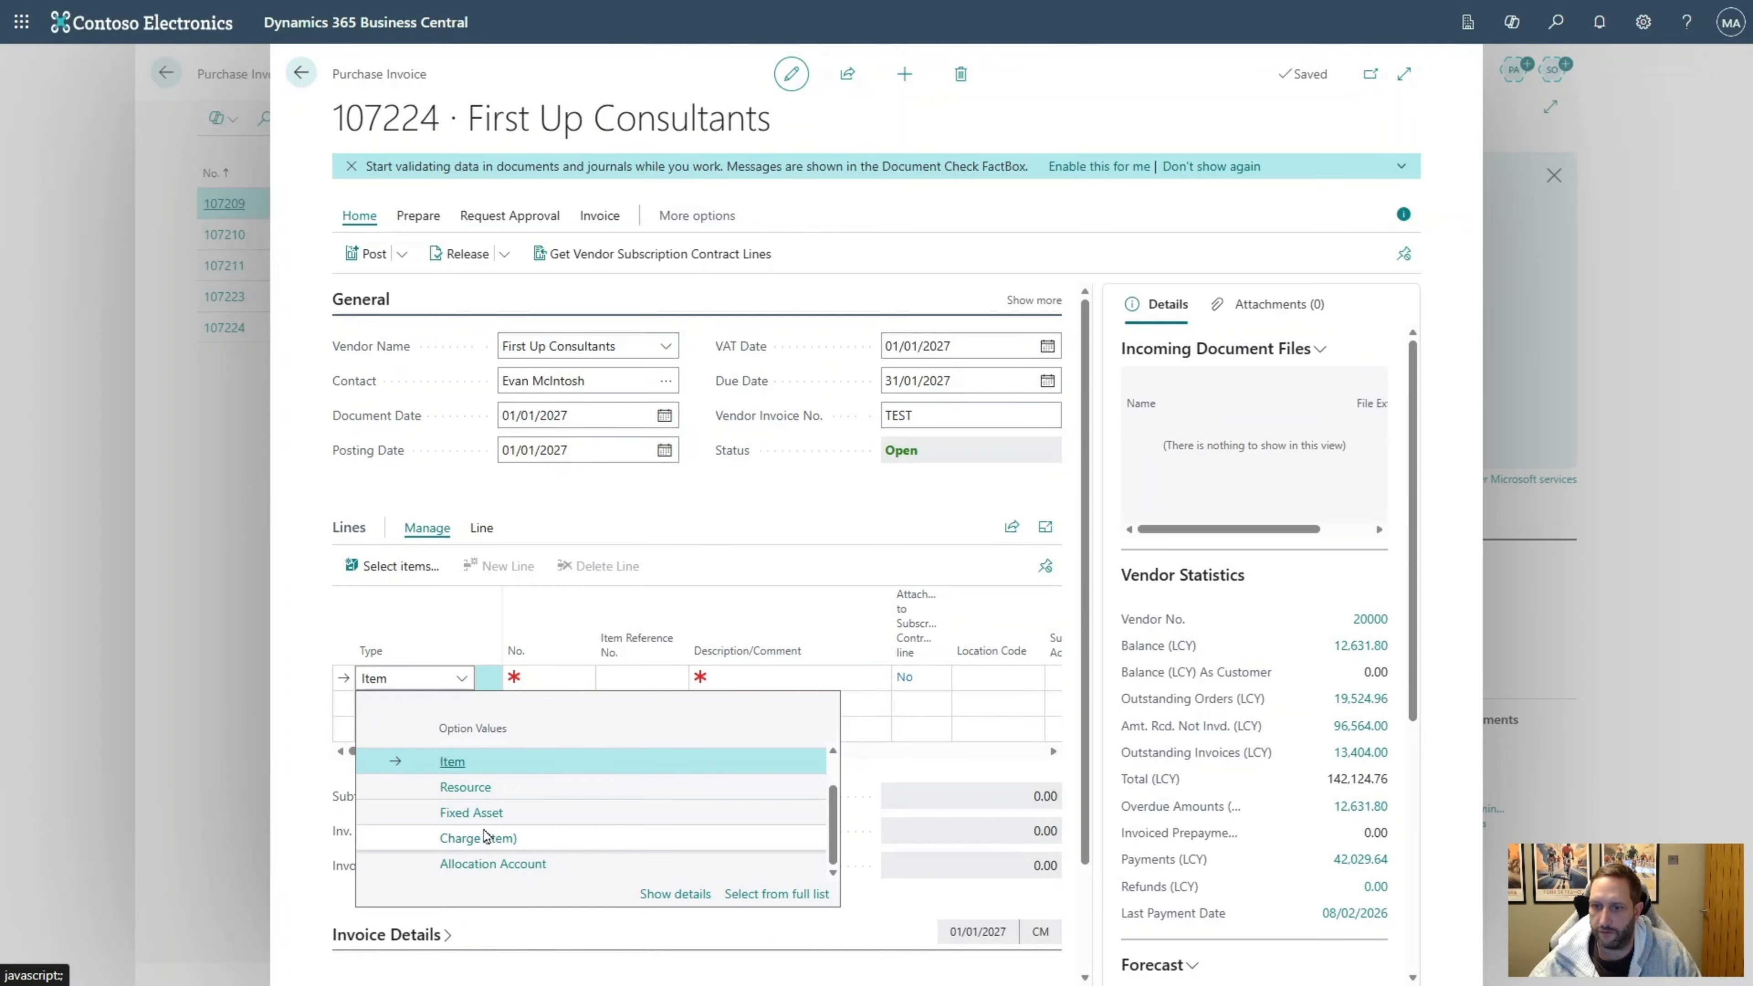
{"action": "left_click", "coordinate": [472, 813]}
{"action": "left_click", "coordinate": [534, 678]}
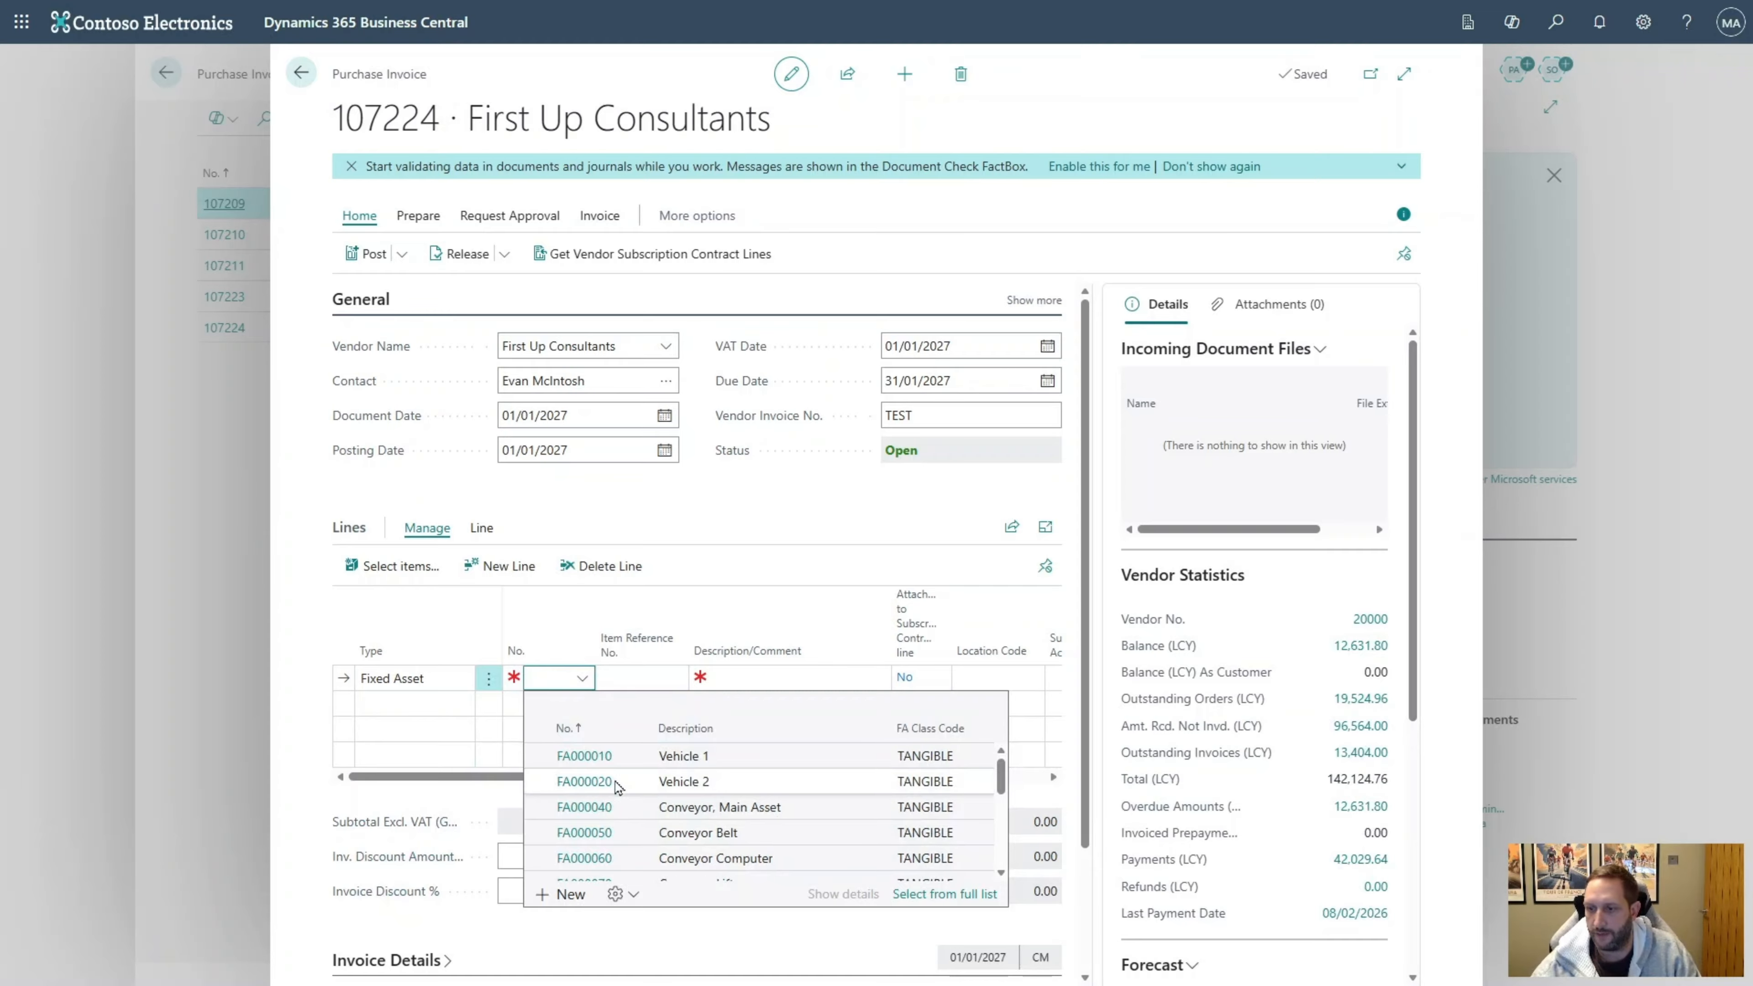
{"action": "scroll", "coordinate": [611, 791], "scroll_direction": "down", "scroll_amount": 5}
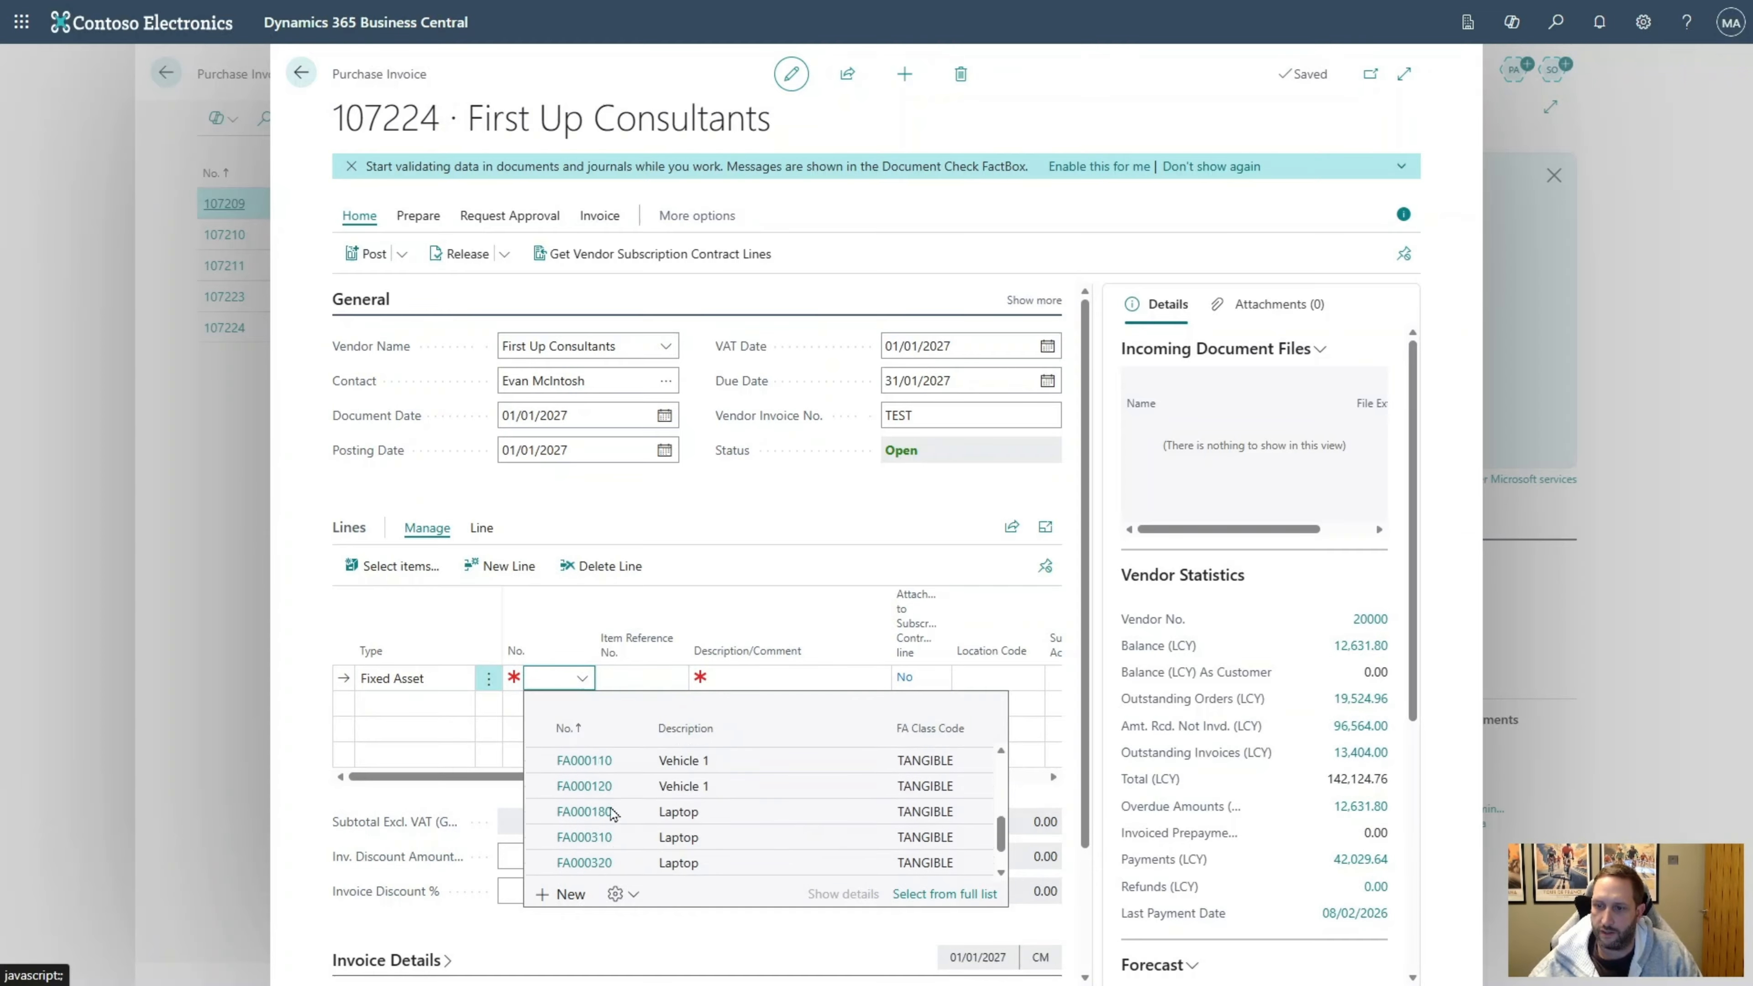
{"action": "scroll", "coordinate": [614, 826], "scroll_direction": "up", "scroll_amount": 5}
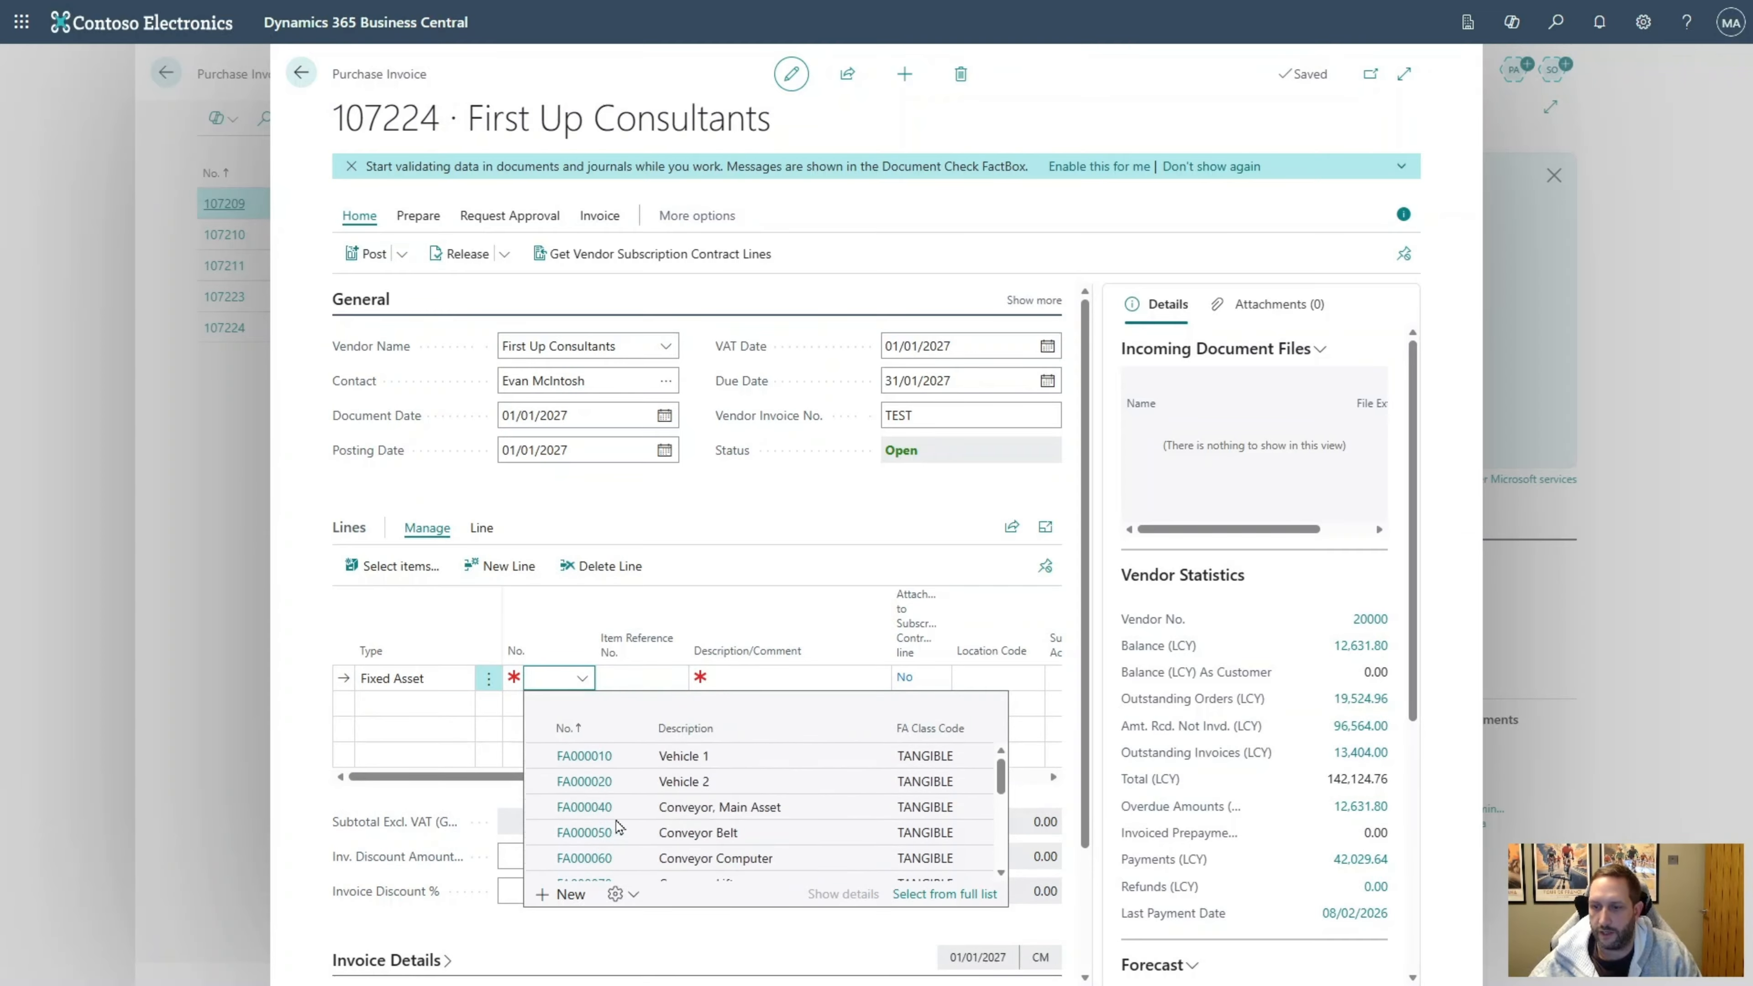
{"action": "left_click", "coordinate": [583, 784]}
Give the Vehicle 2 invoice line a quantity of 1 and a direct unit cost excluding VAT of 10,000
{"action": "key", "text": "Tab"}
{"action": "key", "text": "Tab"}
{"action": "key", "text": "Tab"}
{"action": "key", "text": "Tab"}
{"action": "key", "text": "Tab"}
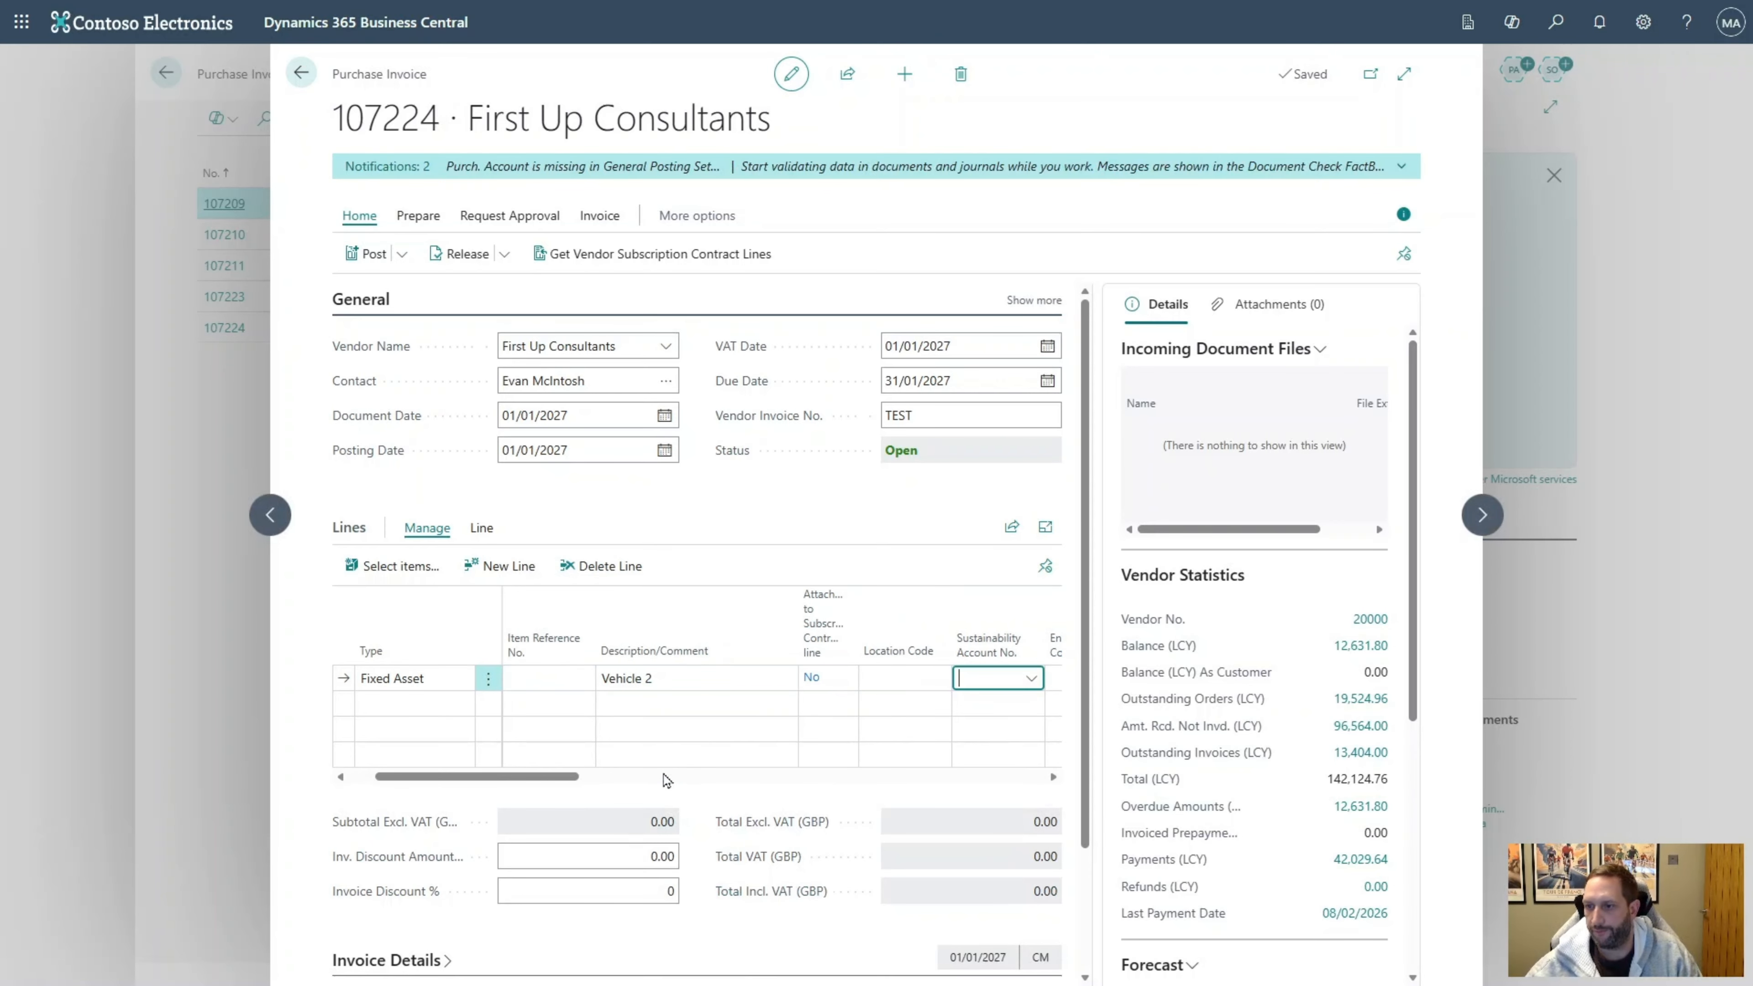
{"action": "key", "text": "Tab"}
{"action": "type", "text": "1"}
{"action": "key", "text": "Tab"}
{"action": "key", "text": "Tab"}
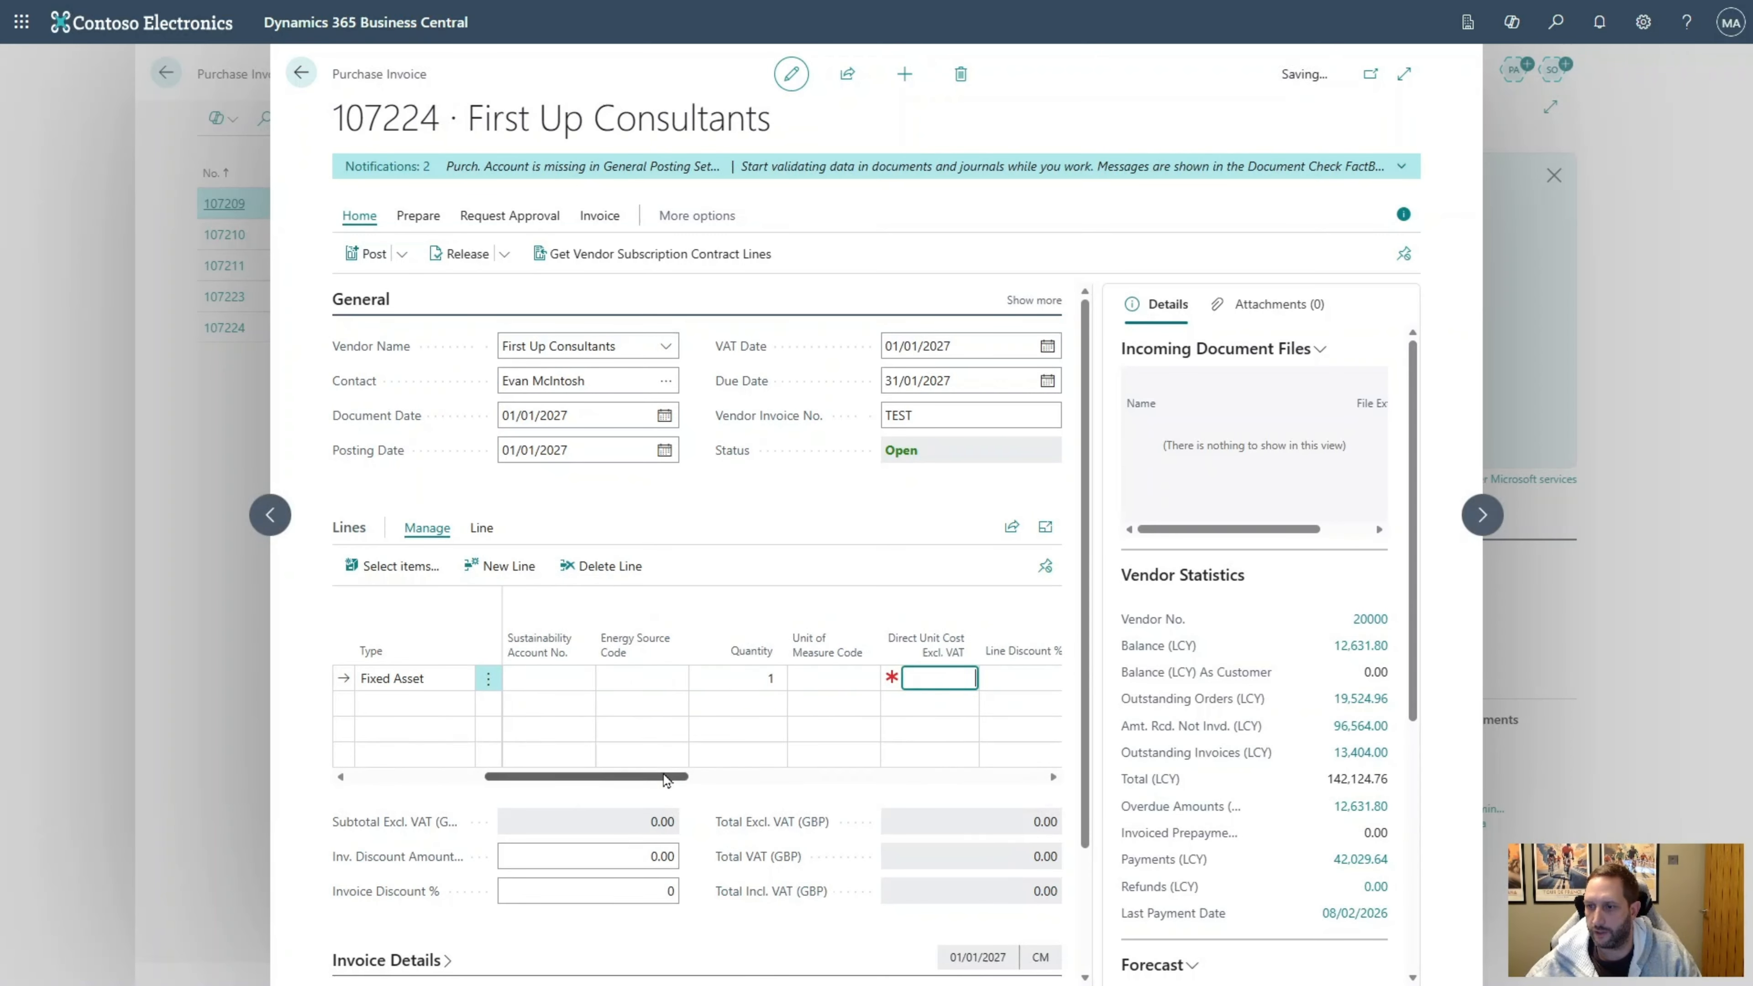
{"action": "type", "text": "10,000"}
{"action": "key", "text": "Tab"}
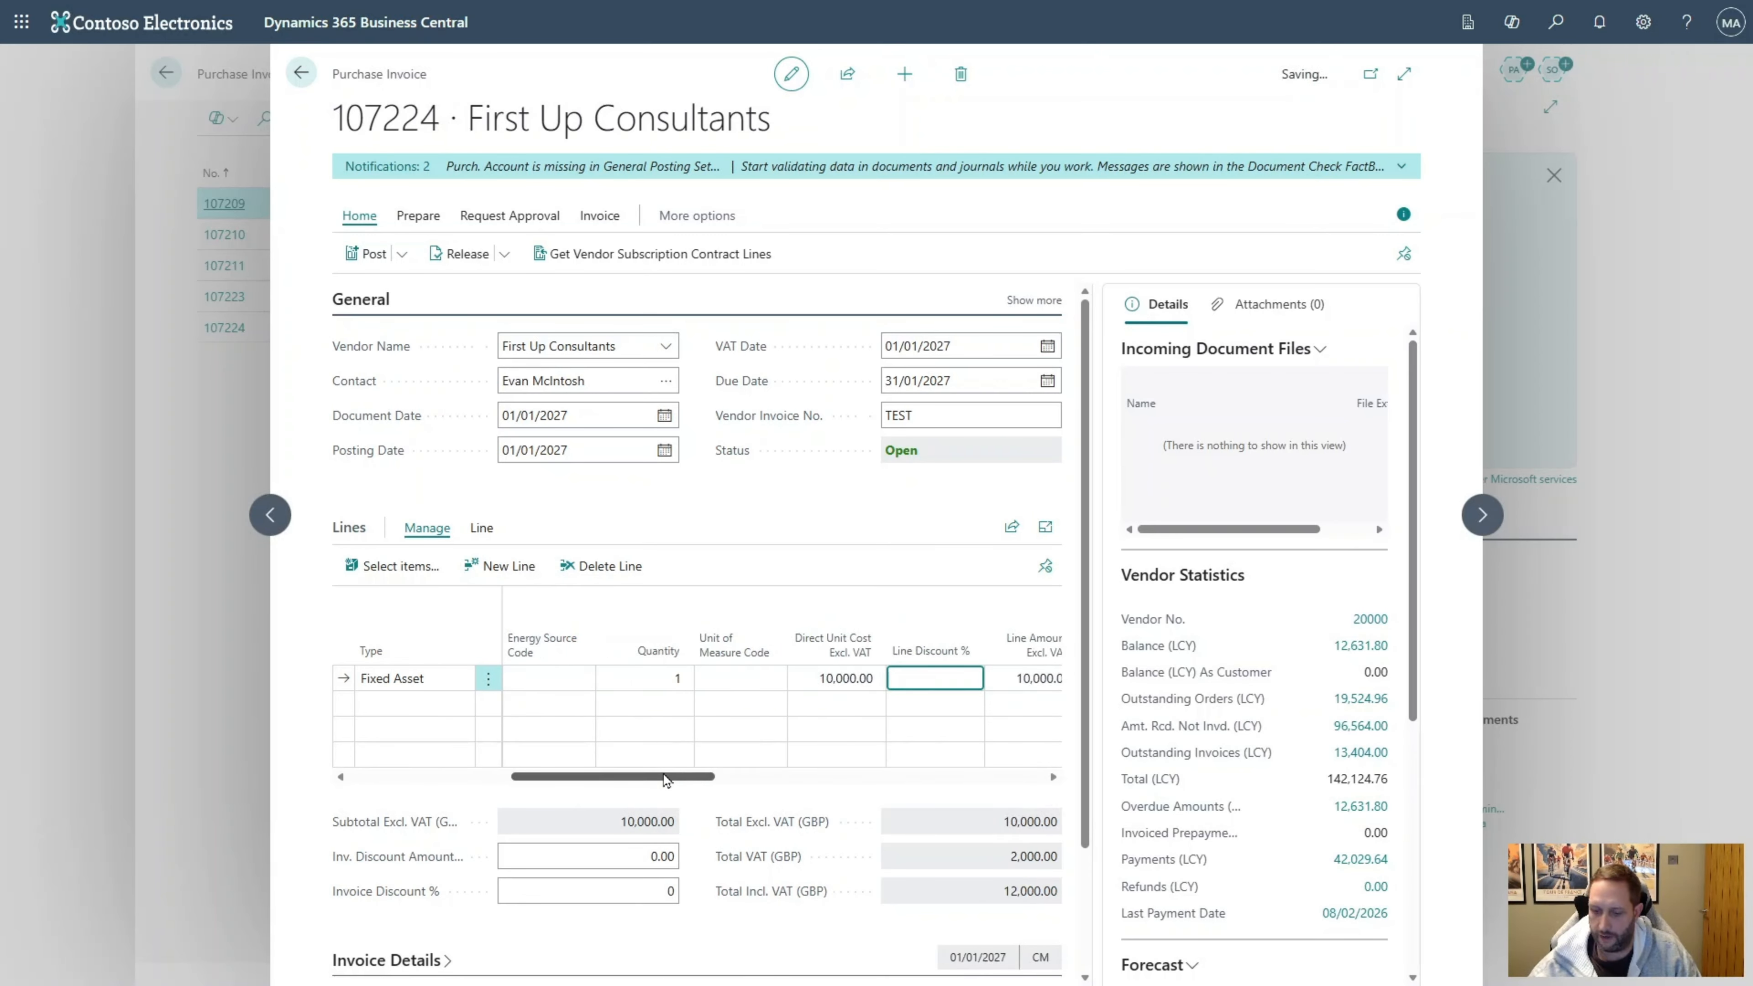
Post the purchase invoice, decline opening the posted document, and return to the home page
{"action": "key", "text": "F9"}
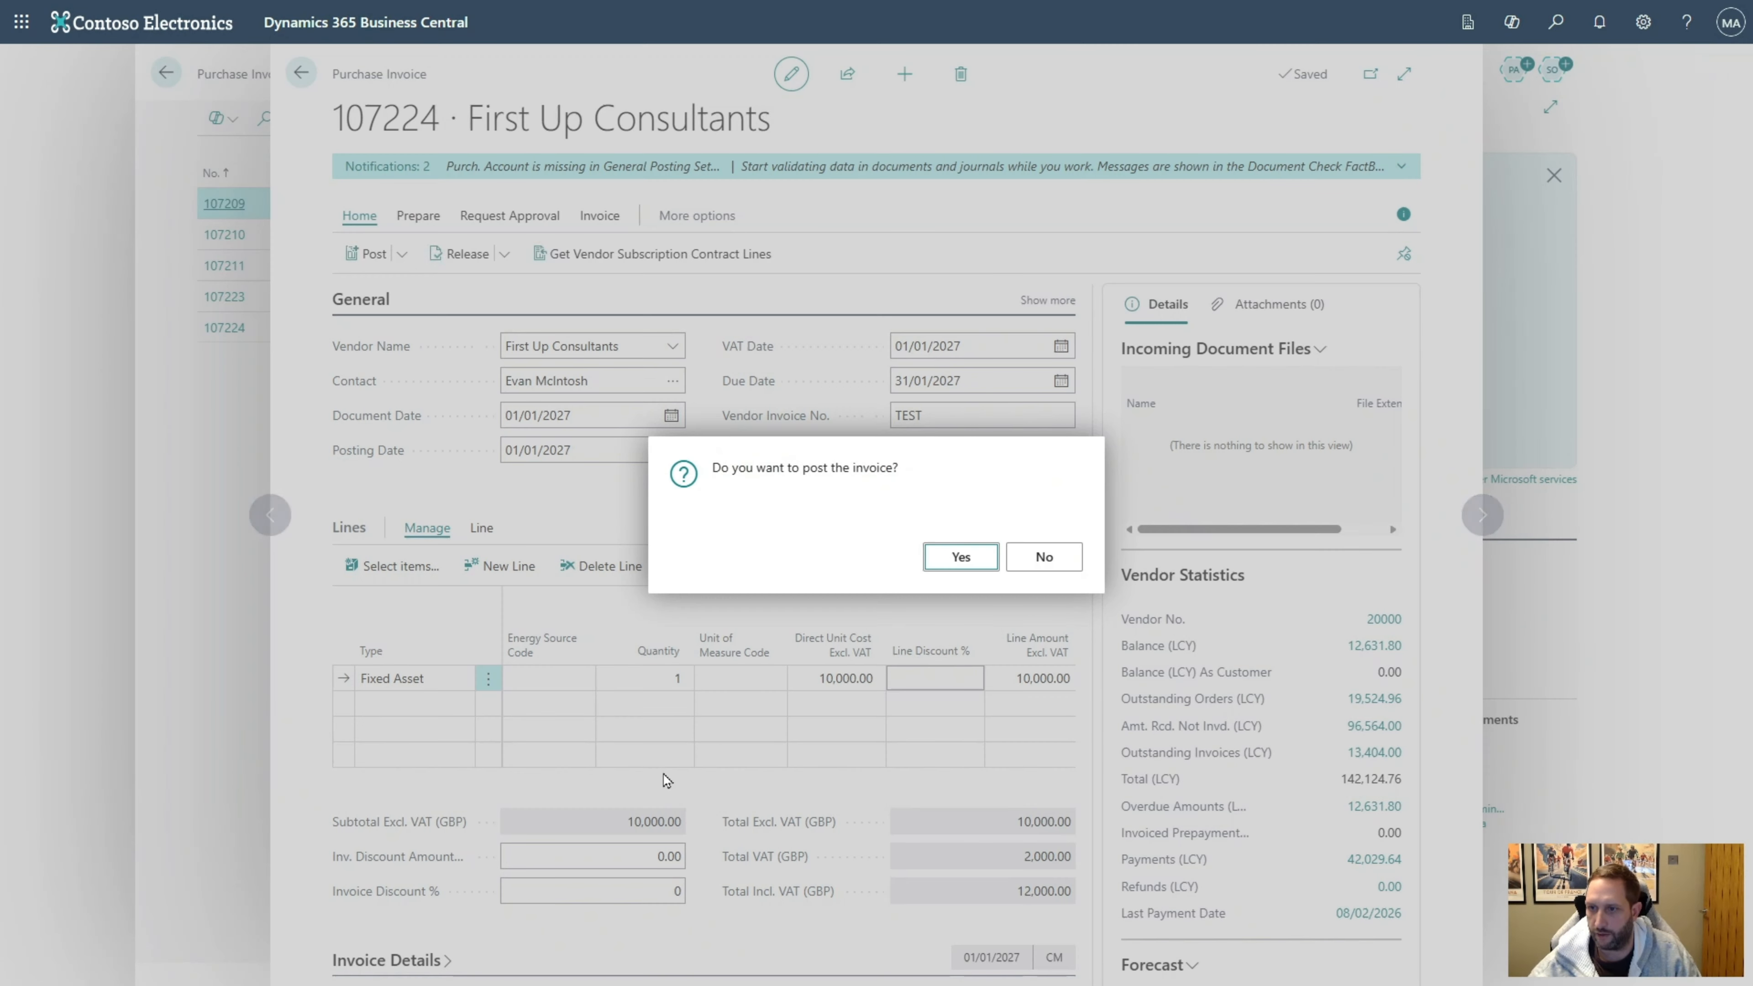
{"action": "left_click", "coordinate": [938, 559]}
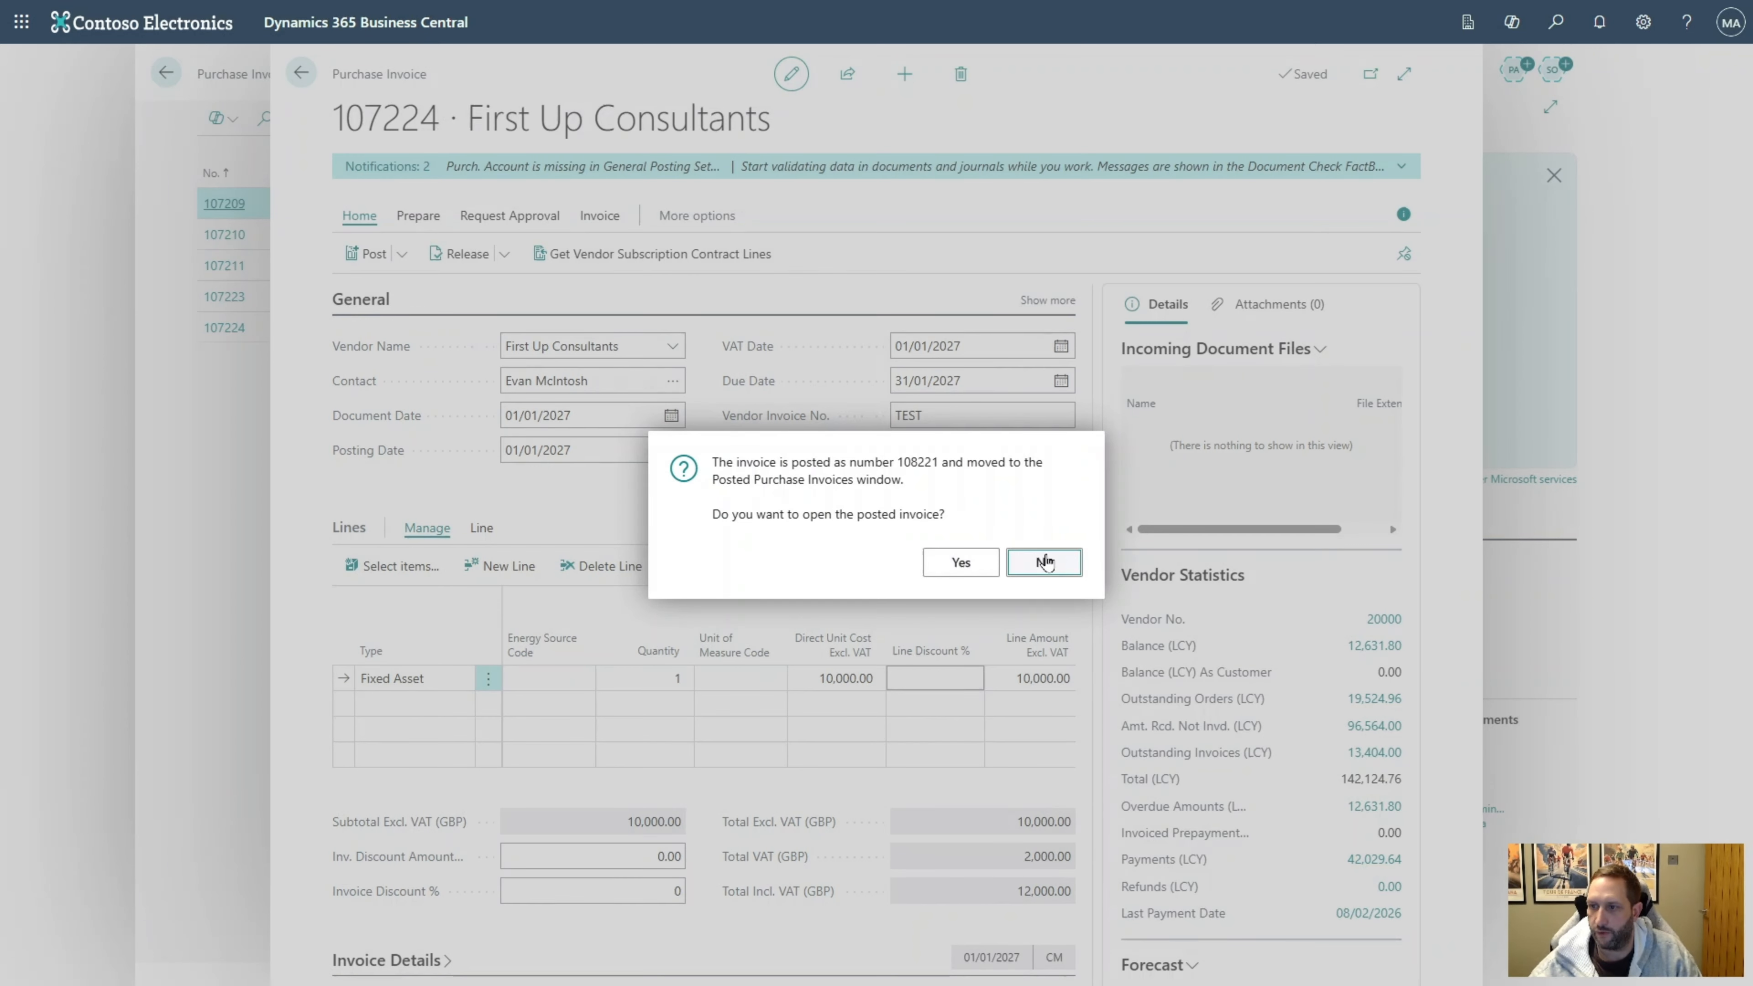
{"action": "left_click", "coordinate": [1043, 562]}
{"action": "left_click", "coordinate": [301, 74]}
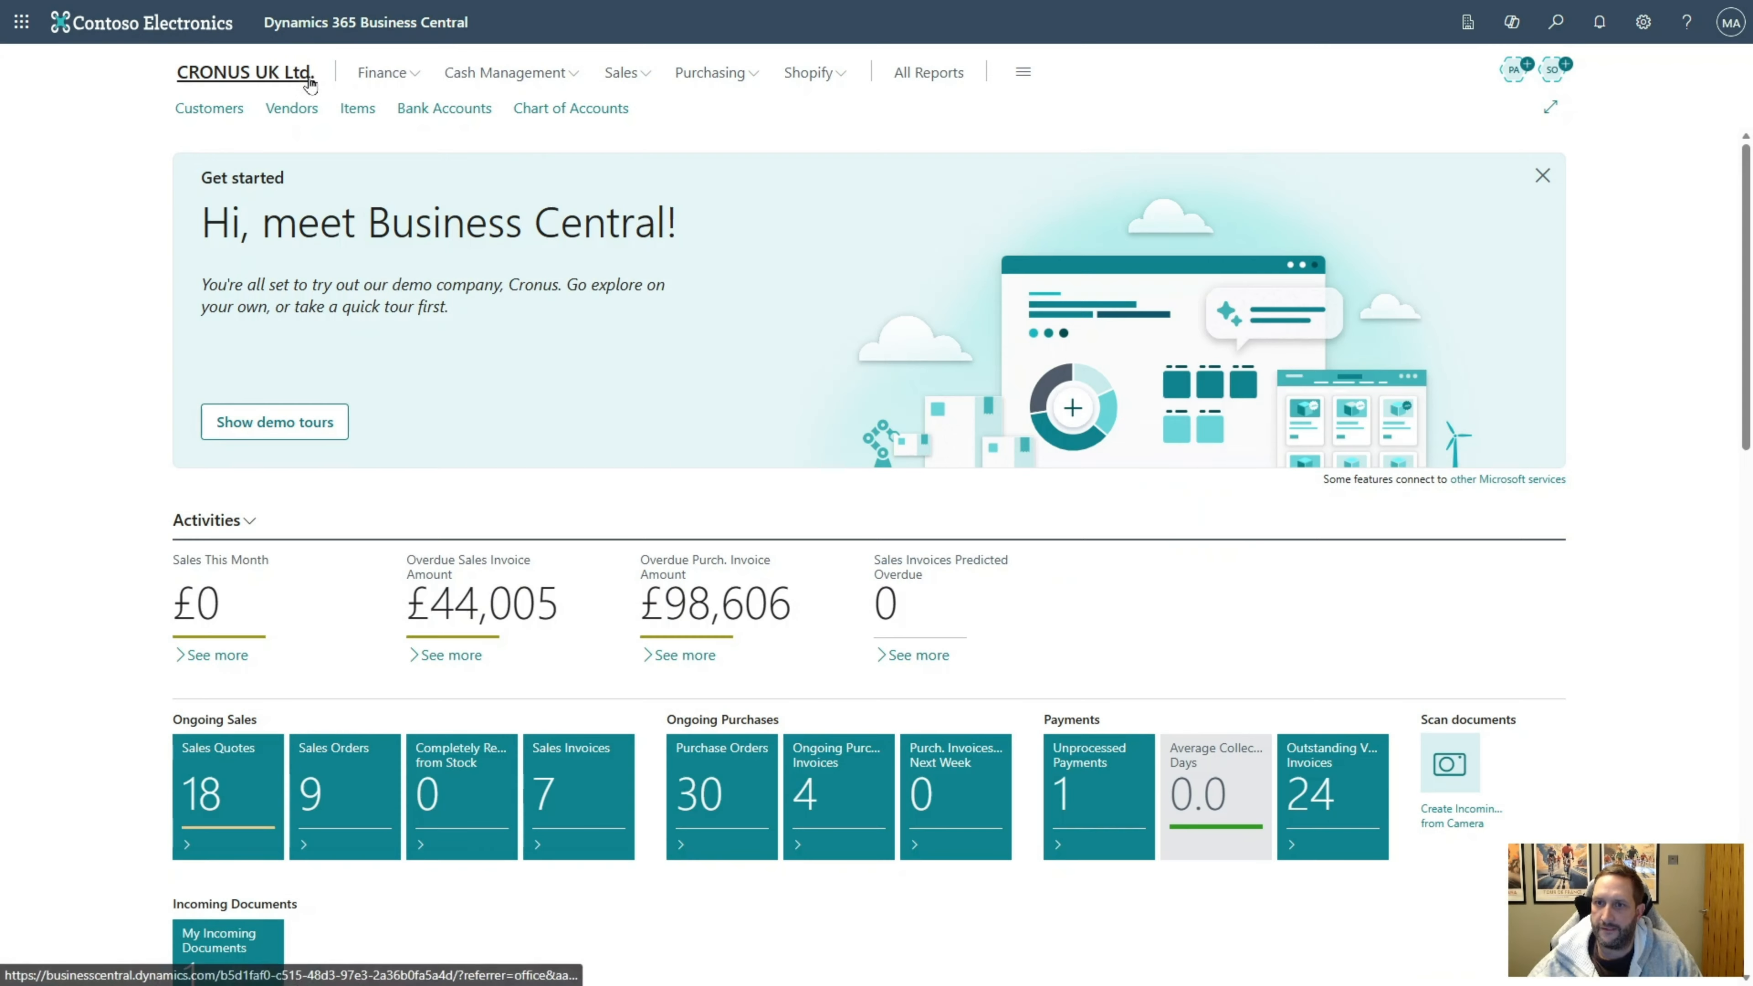
Reopen the Fixed Assets list and open the card of FA000020, Vehicle 2, to check its acquisition
{"action": "left_click", "coordinate": [1556, 22]}
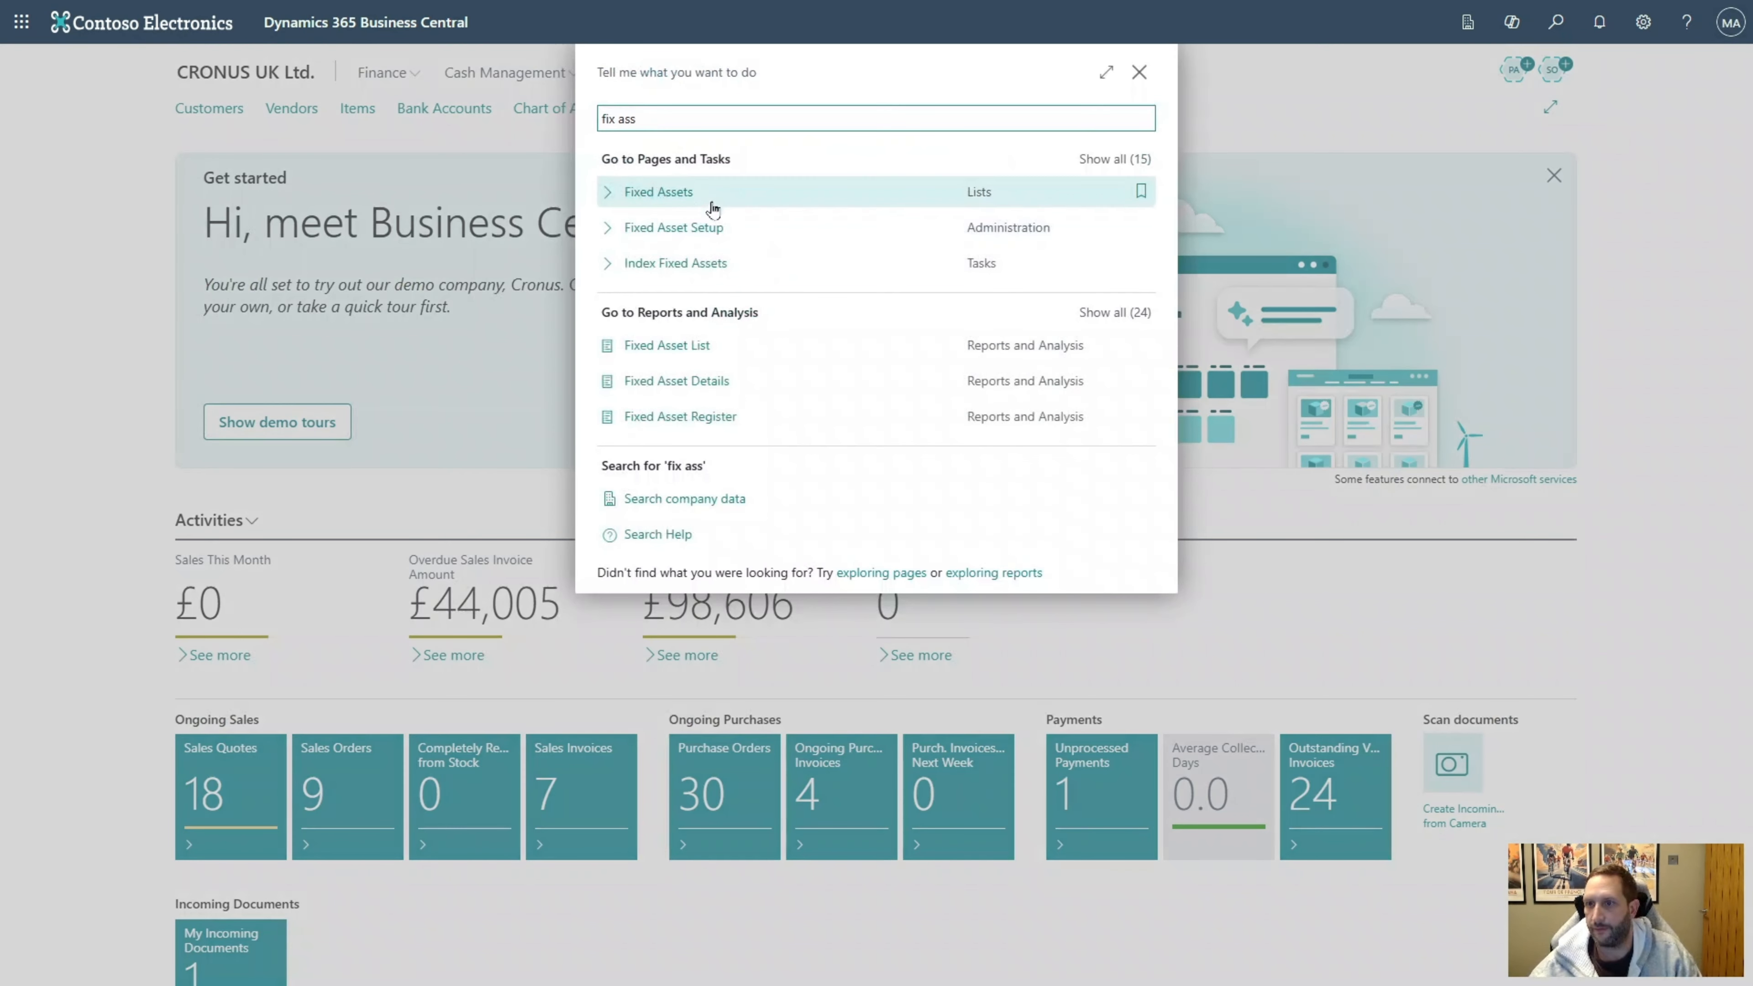
{"action": "left_click", "coordinate": [701, 197]}
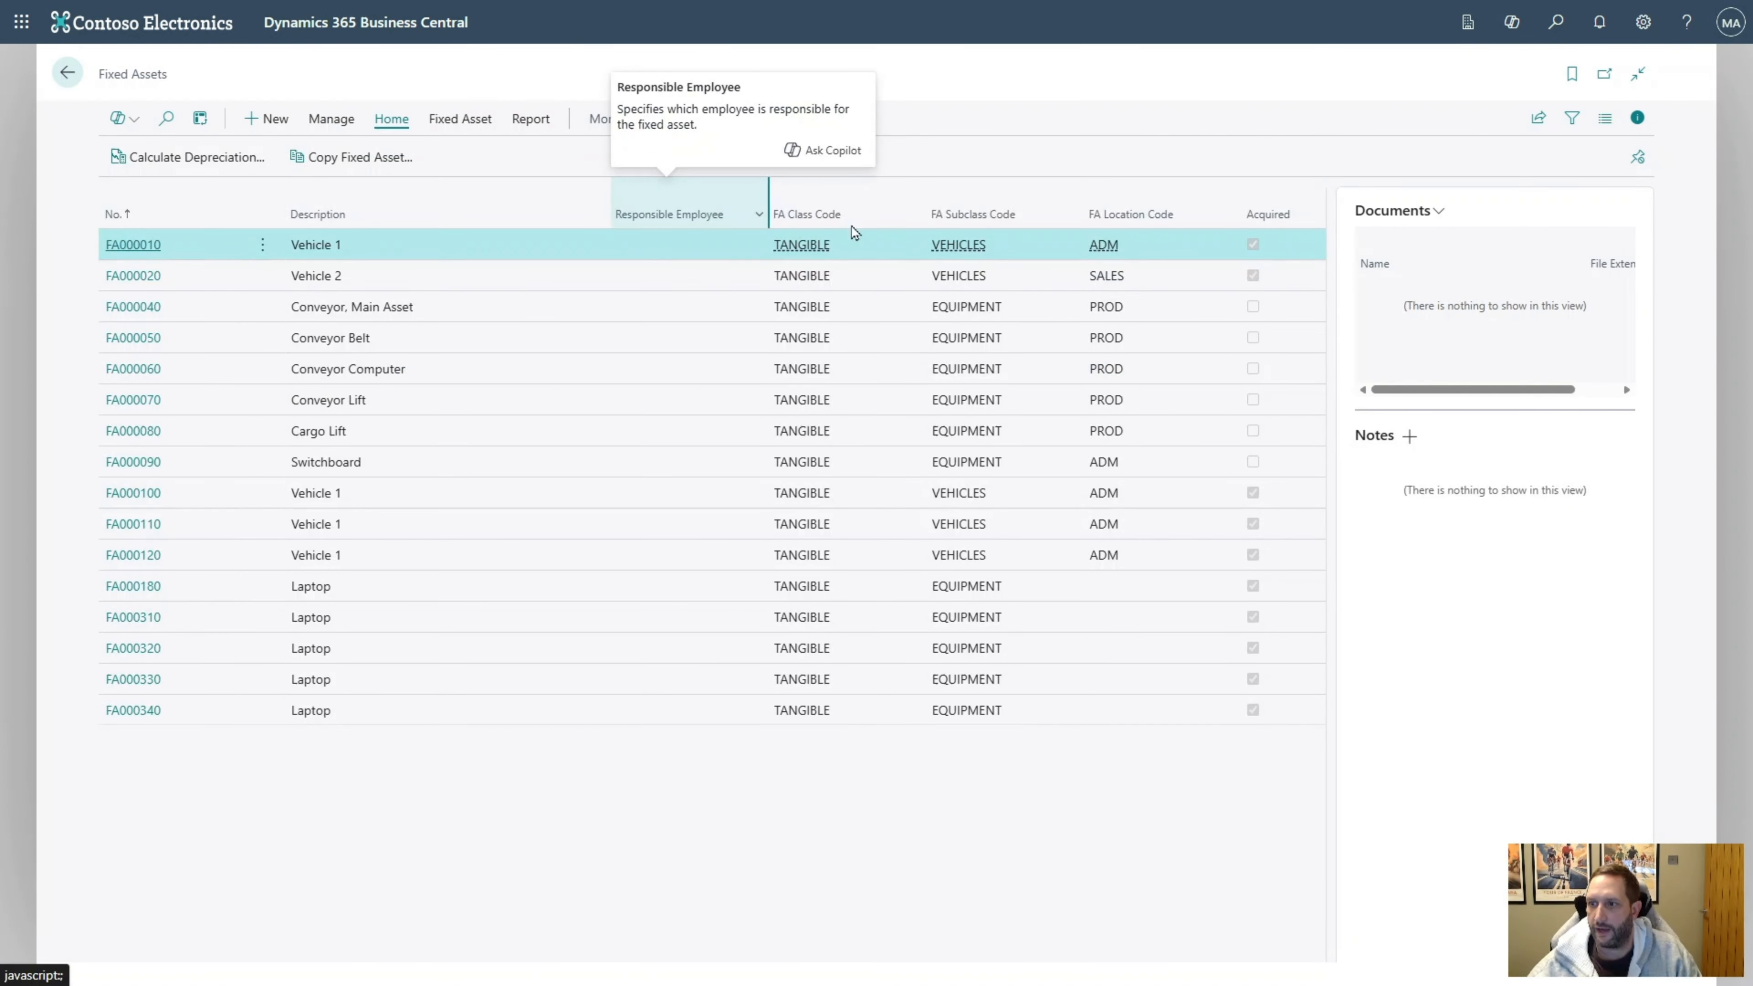
{"action": "left_click", "coordinate": [1172, 285]}
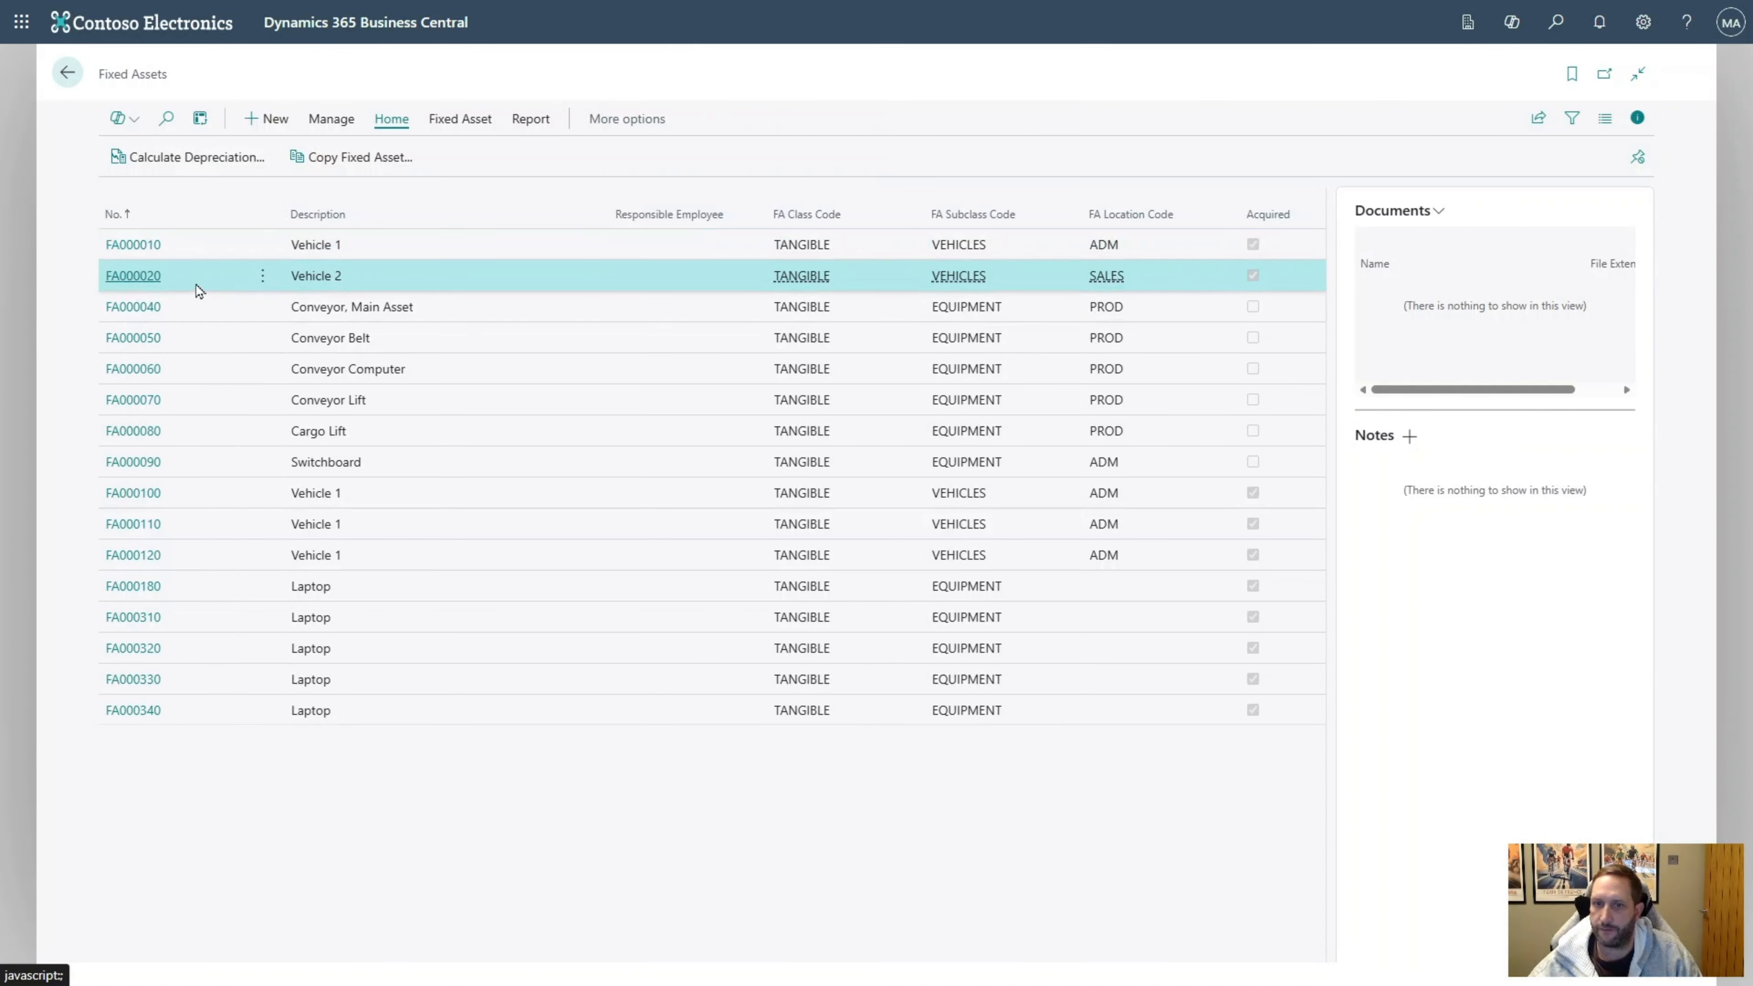
{"action": "left_click", "coordinate": [140, 276]}
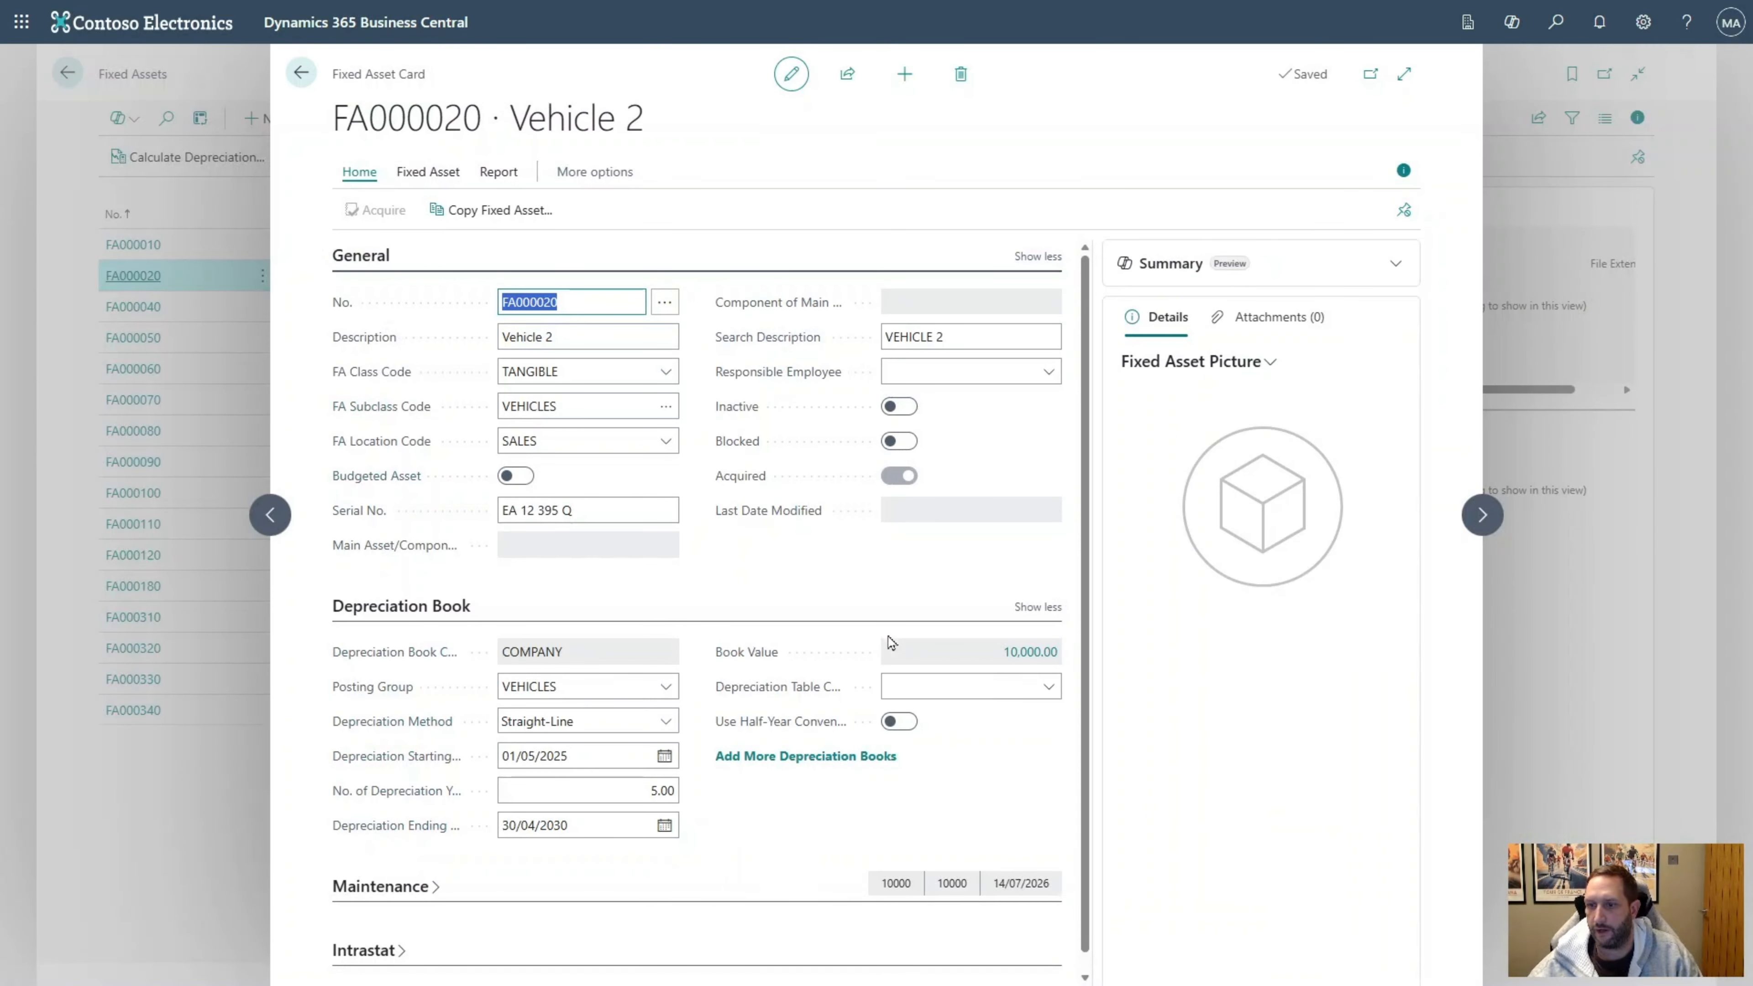
Examine the FA ledger entries behind Vehicle 2's book value, then return to the Fixed Assets list
{"action": "left_click", "coordinate": [1045, 658]}
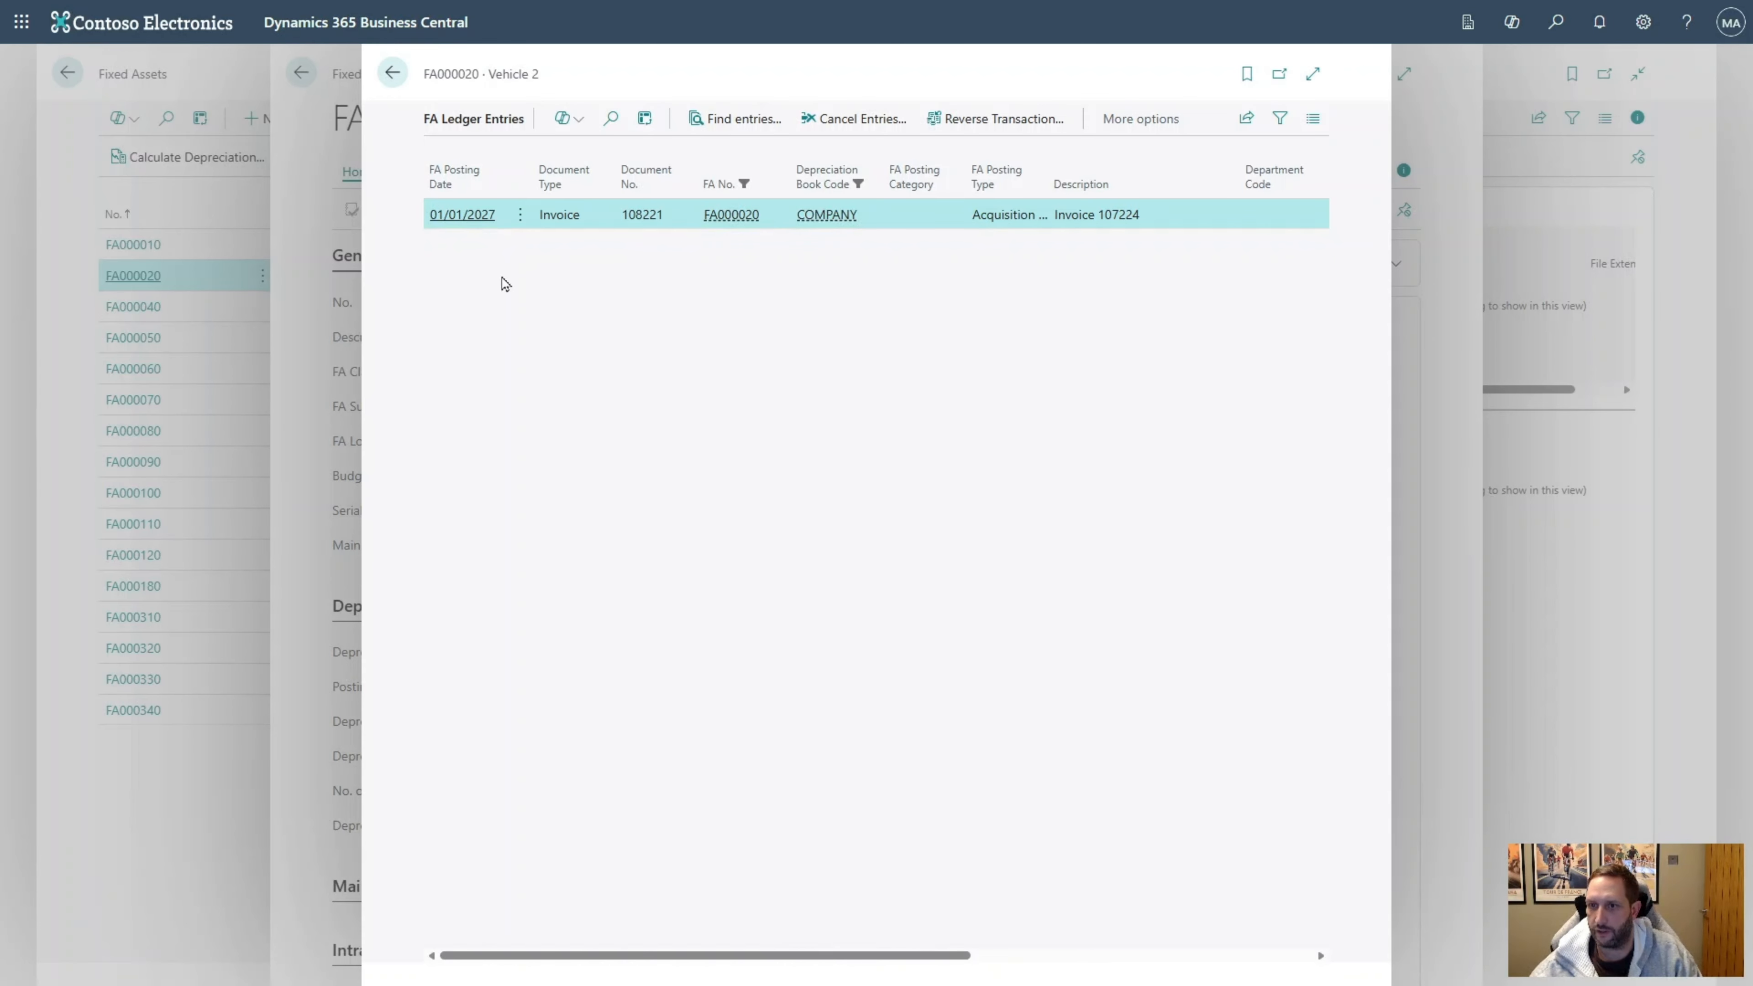
{"action": "left_click", "coordinate": [395, 76]}
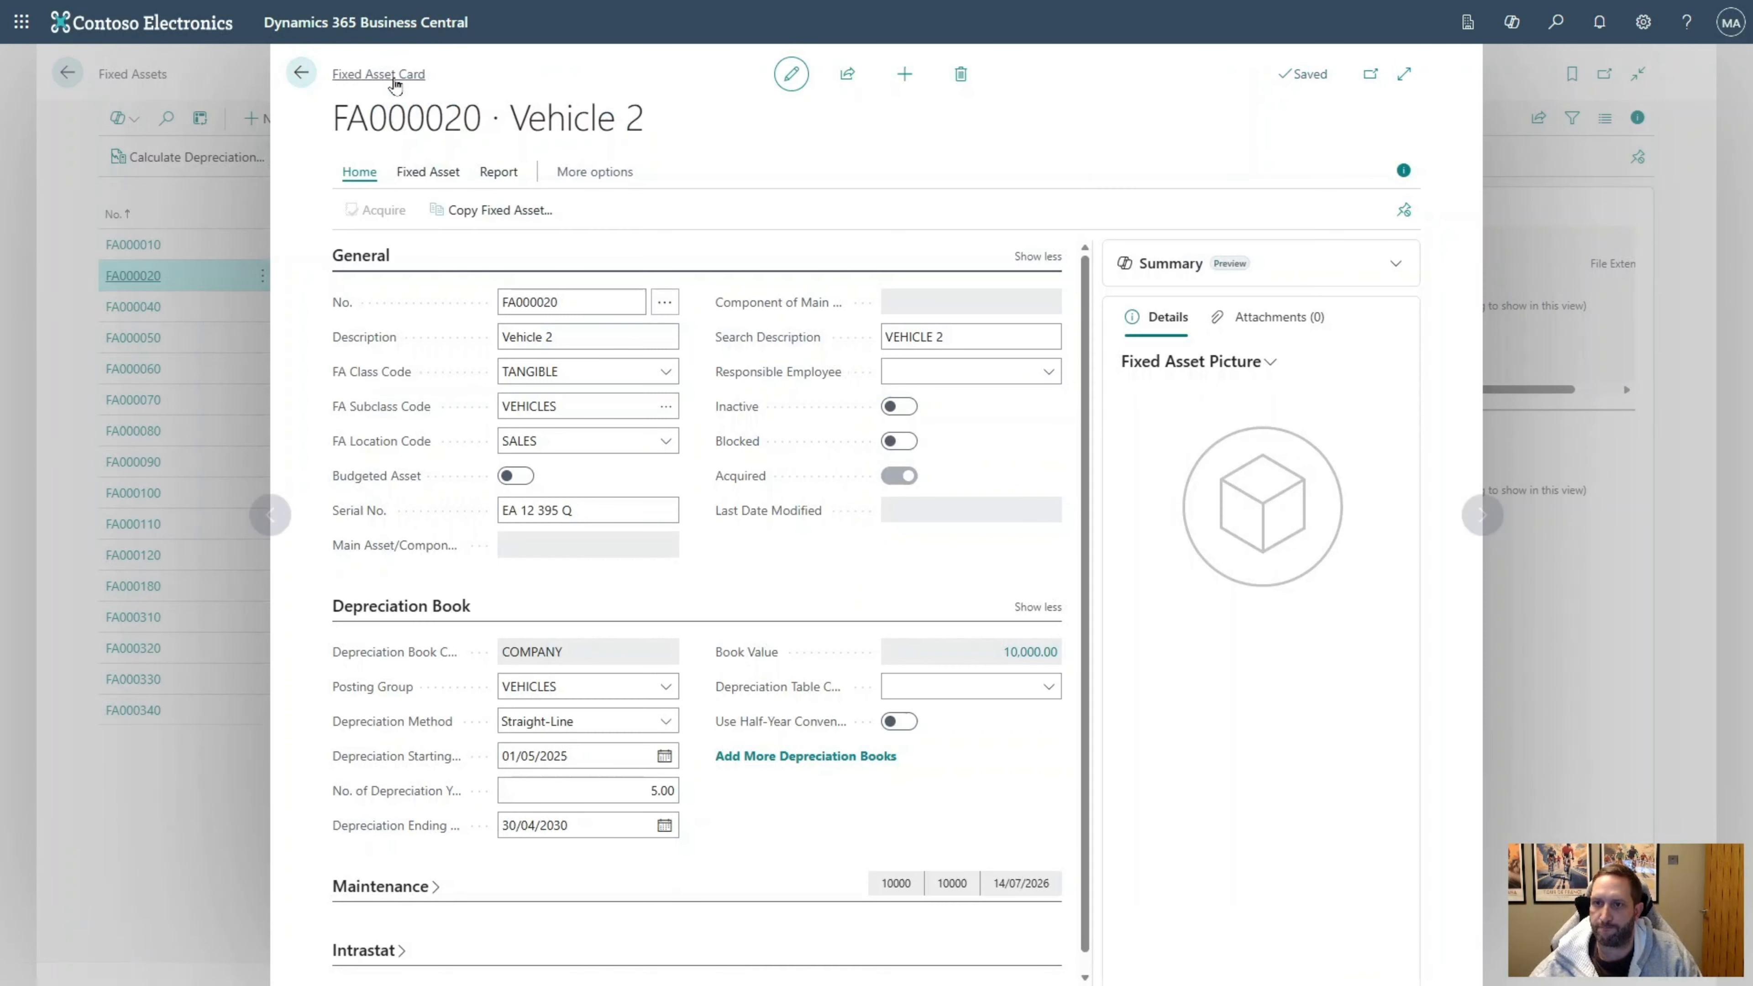
{"action": "left_click", "coordinate": [316, 77]}
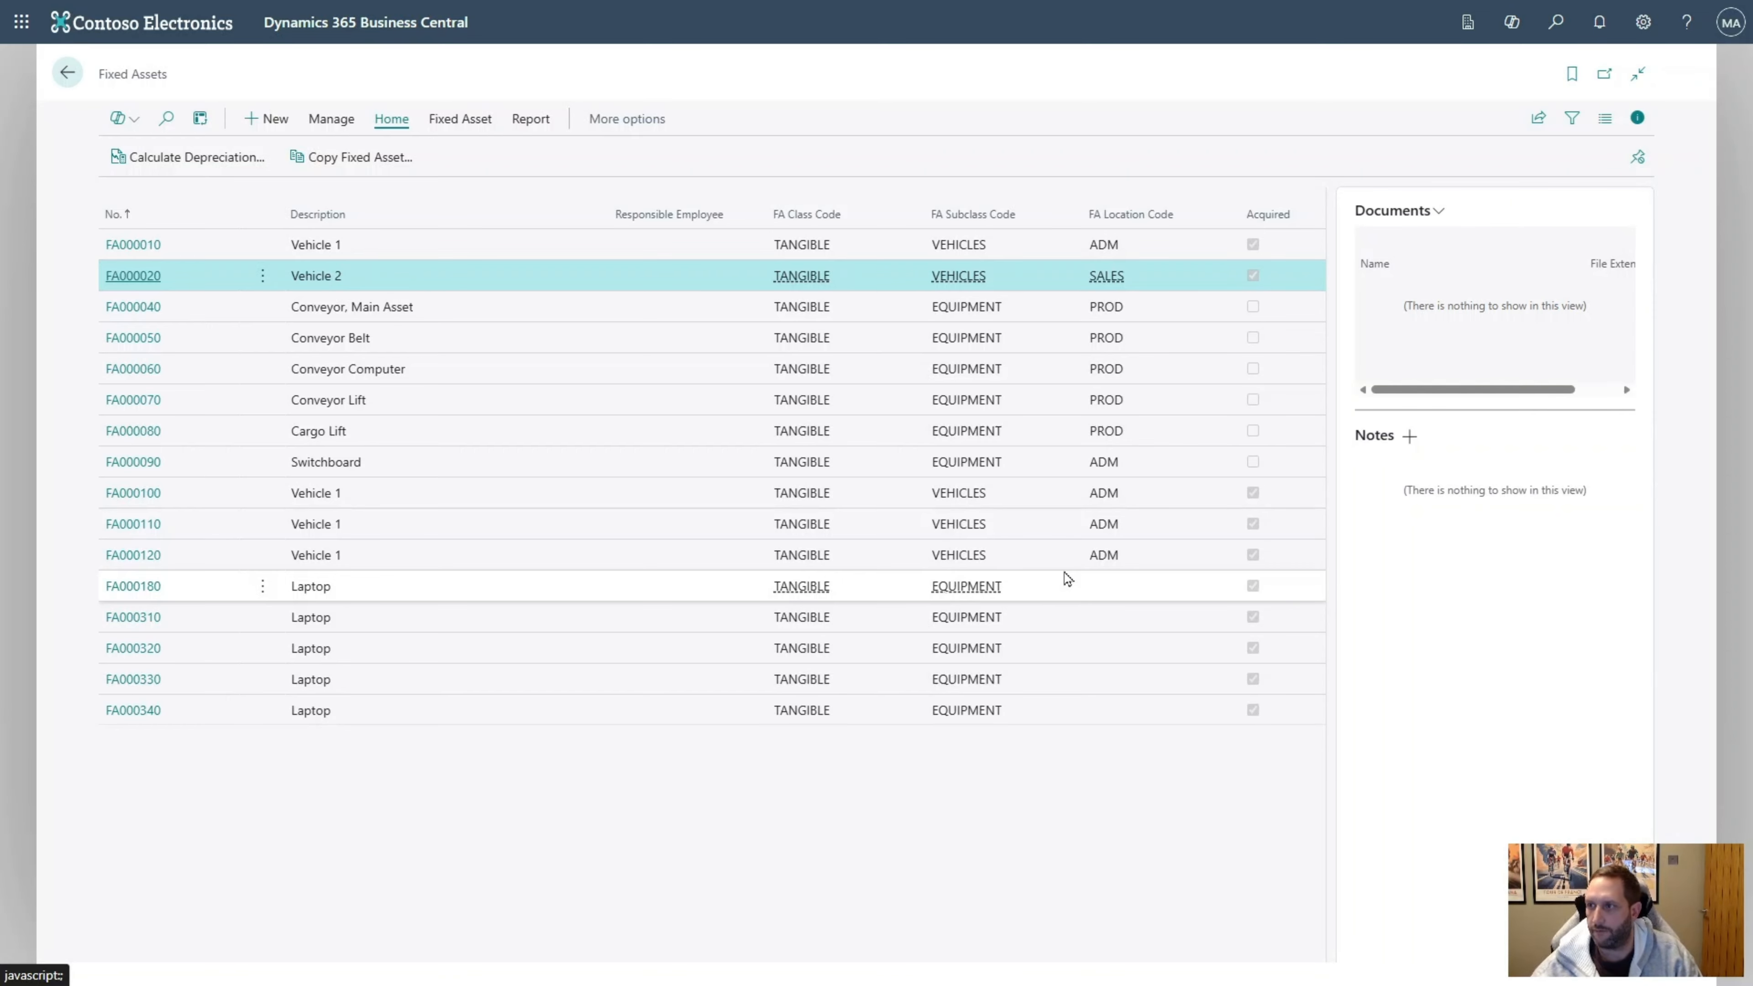
Search for "fix g/l" and open the Fixed Asset G/L Journals page
{"action": "left_click", "coordinate": [1555, 24]}
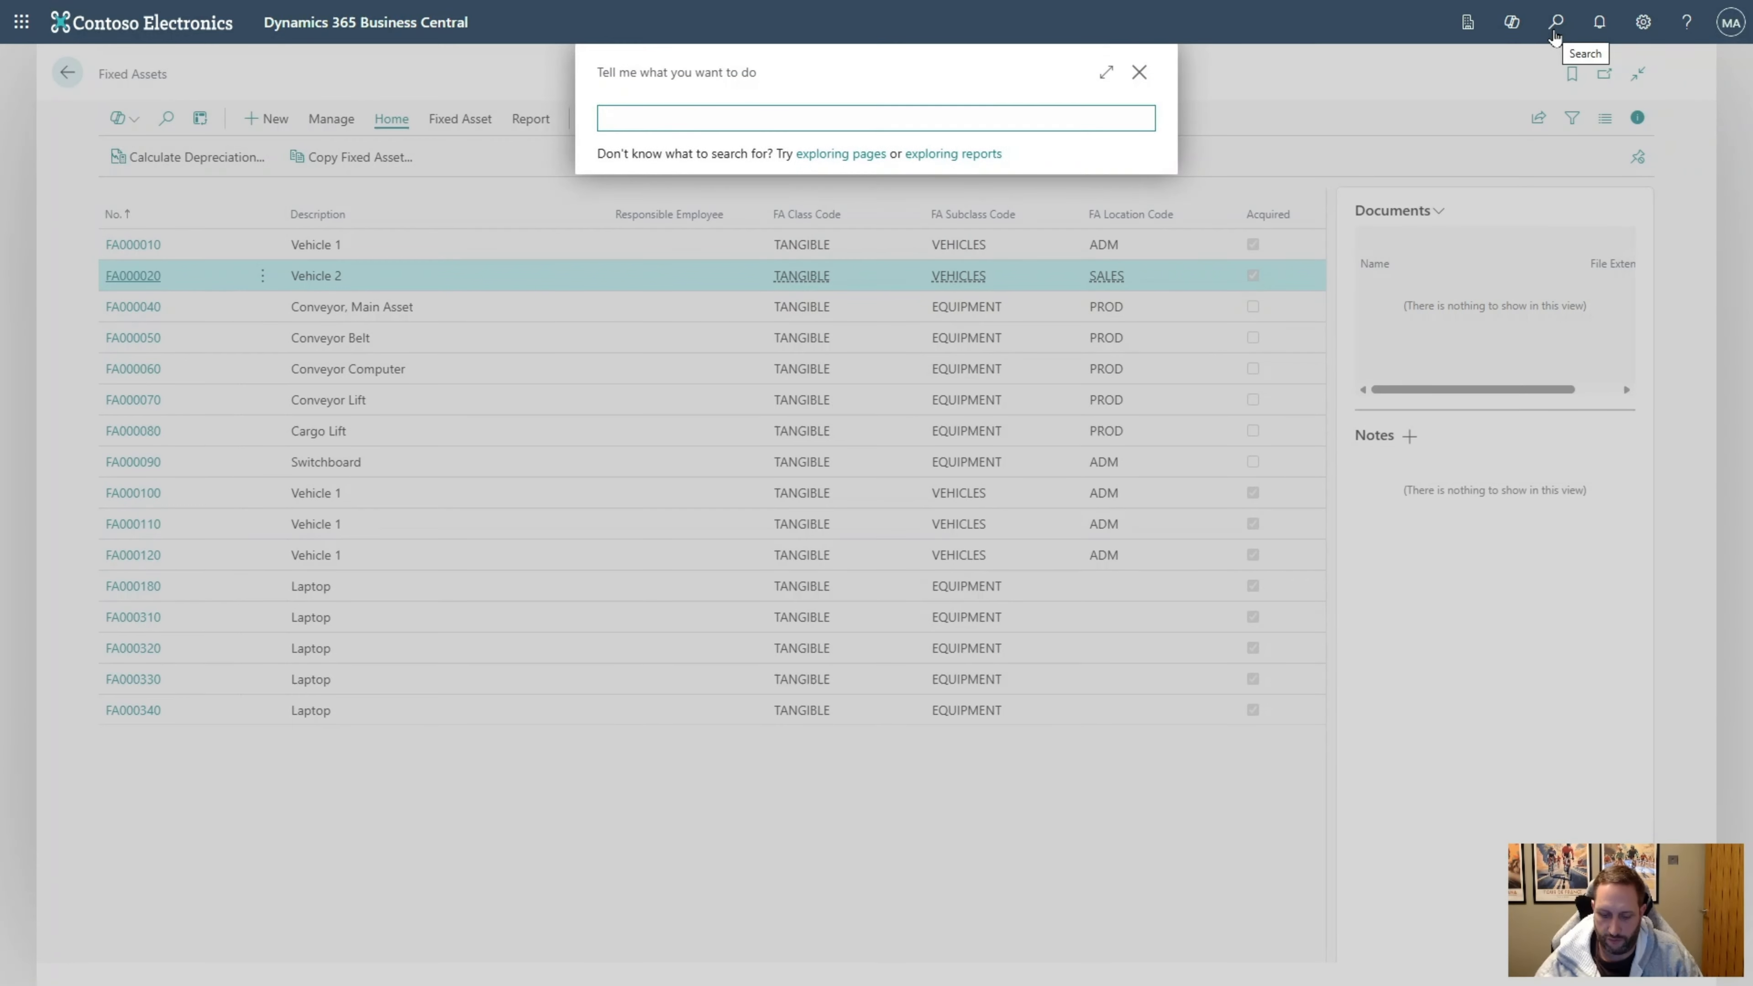
{"action": "type", "text": "fix g/l"}
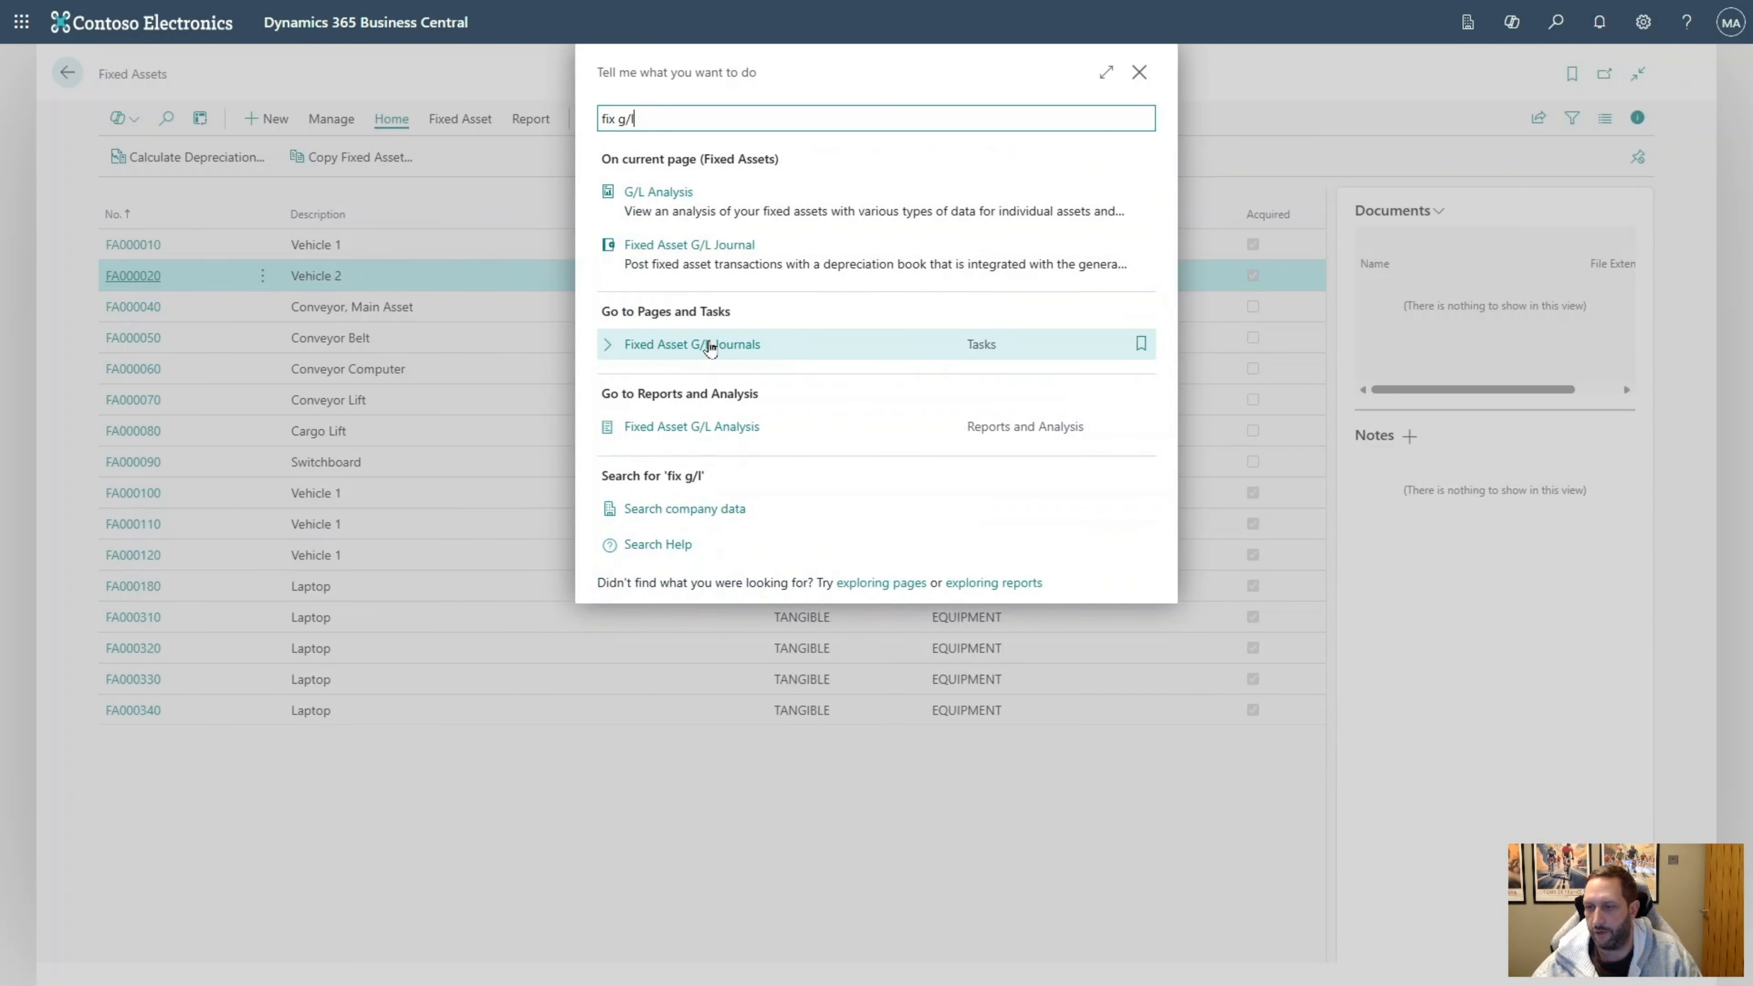
{"action": "left_click", "coordinate": [710, 347]}
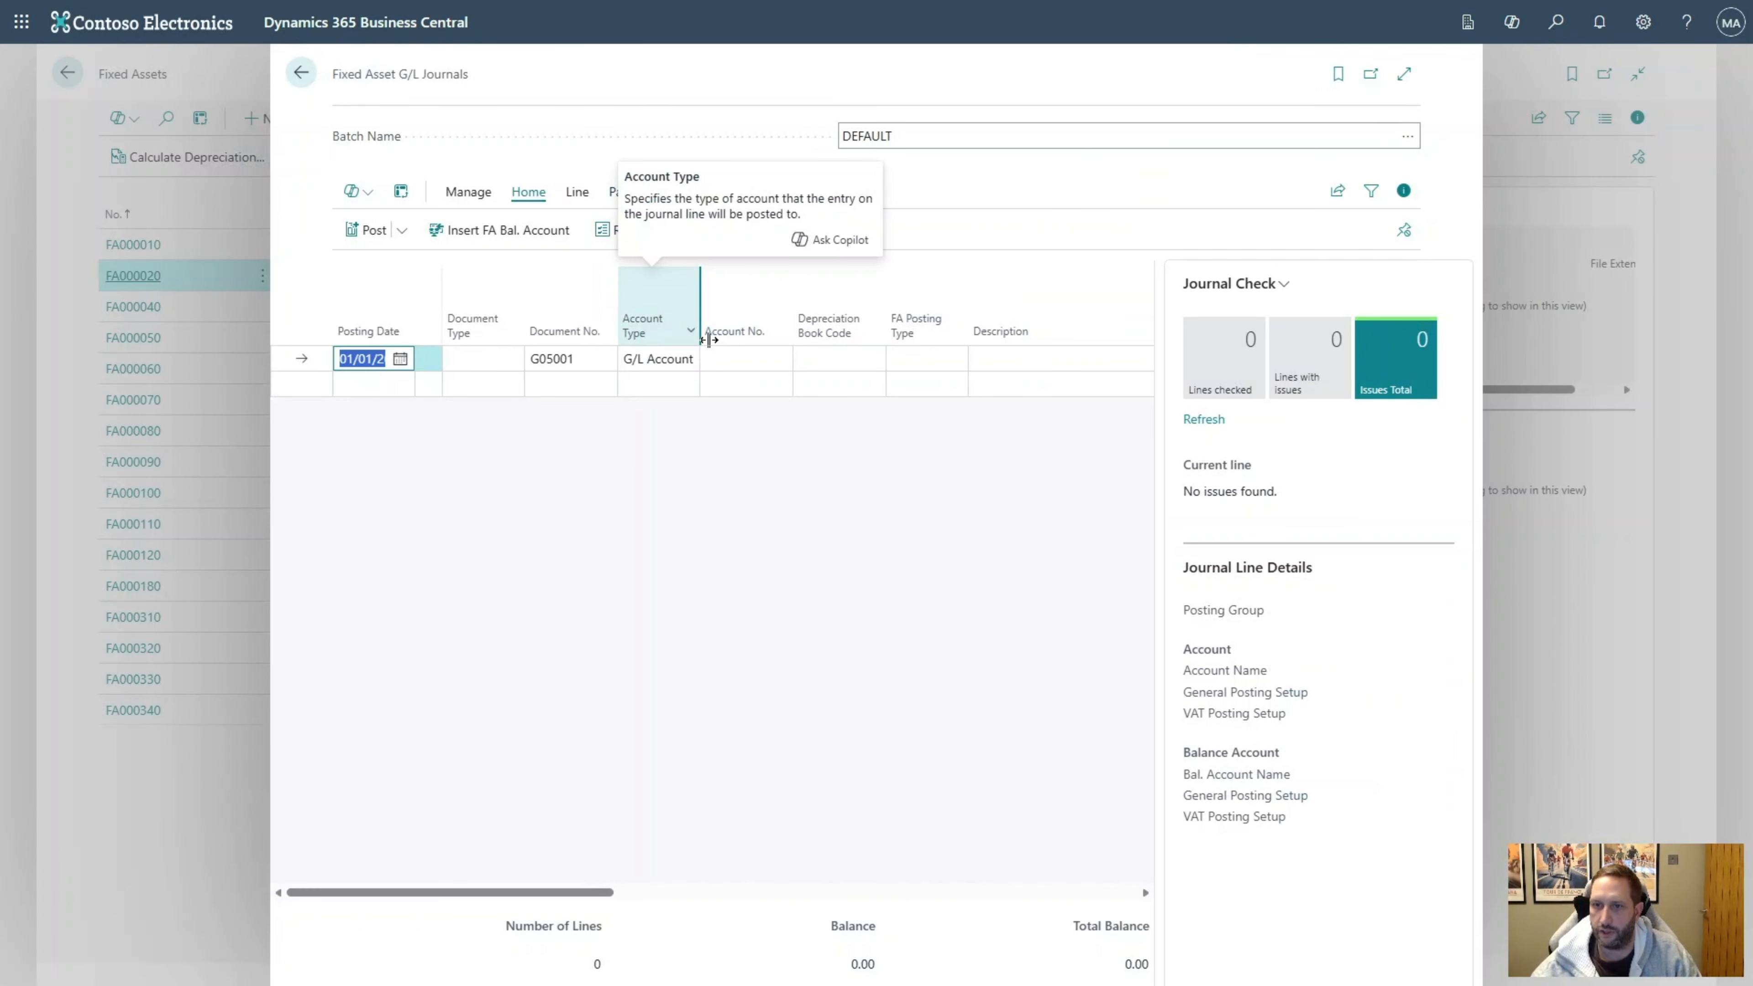
On the first journal line, keep the document type blank, set the account type to Fixed Asset and the account number to FA000020
{"action": "key", "text": "Tab"}
{"action": "left_click", "coordinate": [514, 365]}
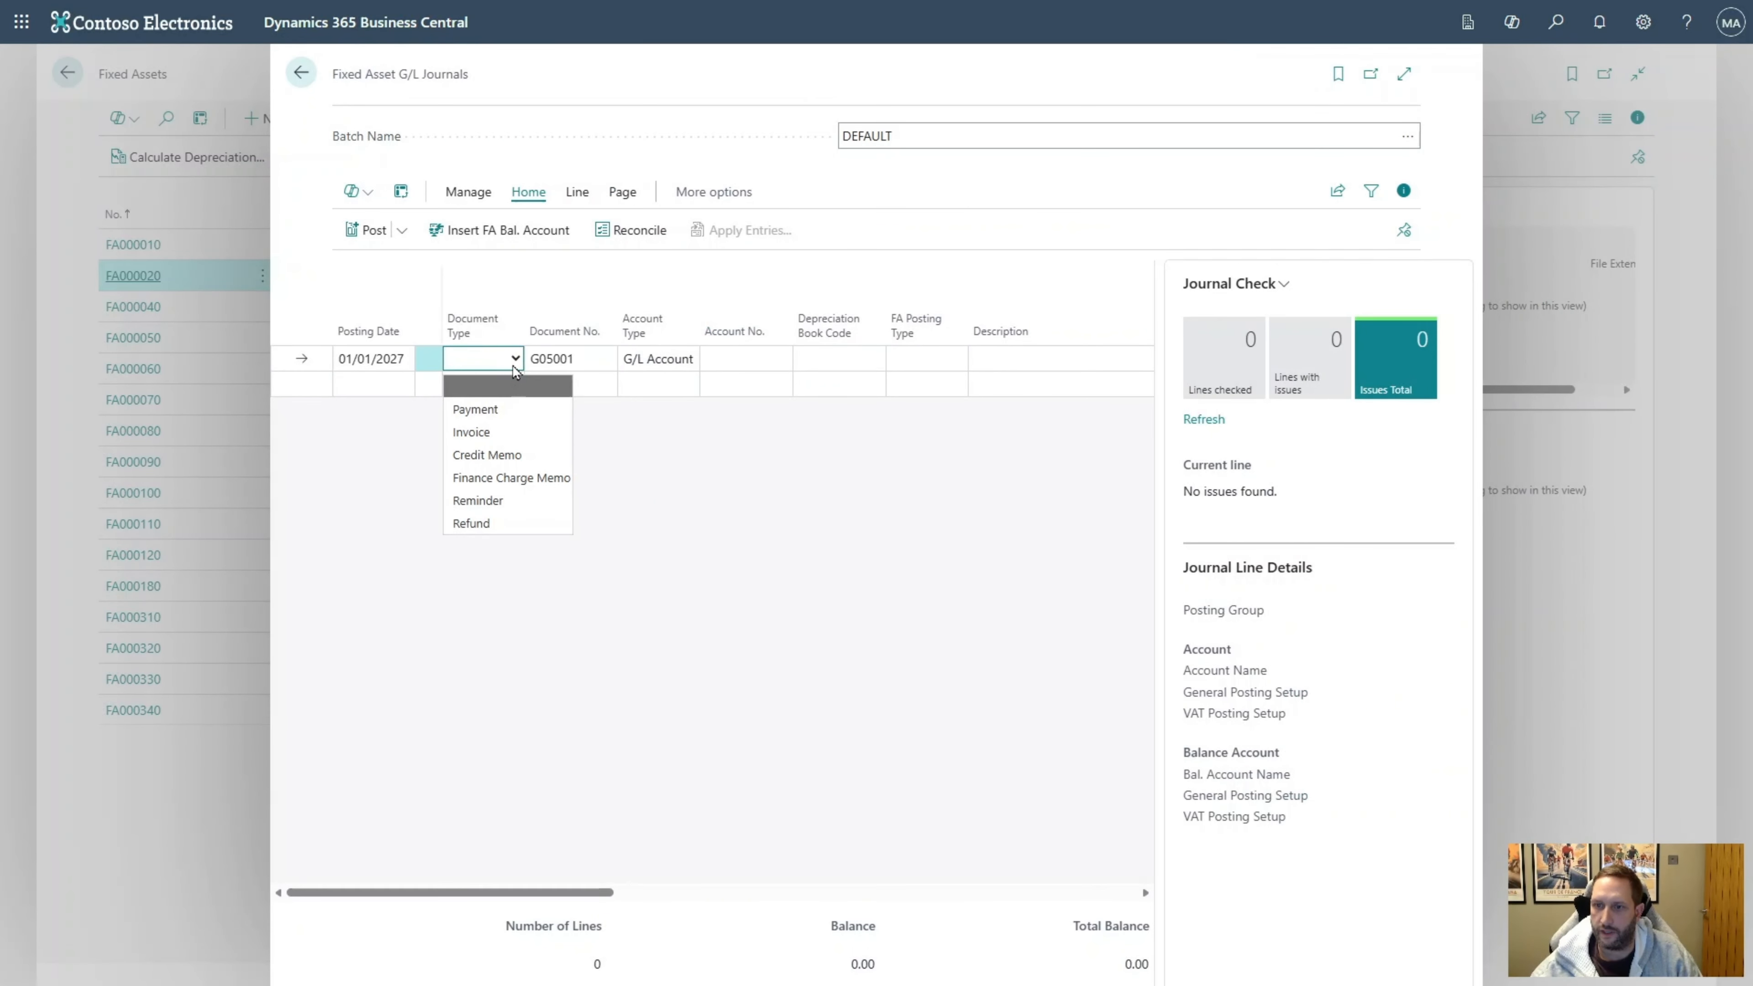
{"action": "left_click", "coordinate": [514, 365]}
{"action": "key", "text": "Tab"}
{"action": "left_click", "coordinate": [690, 359]}
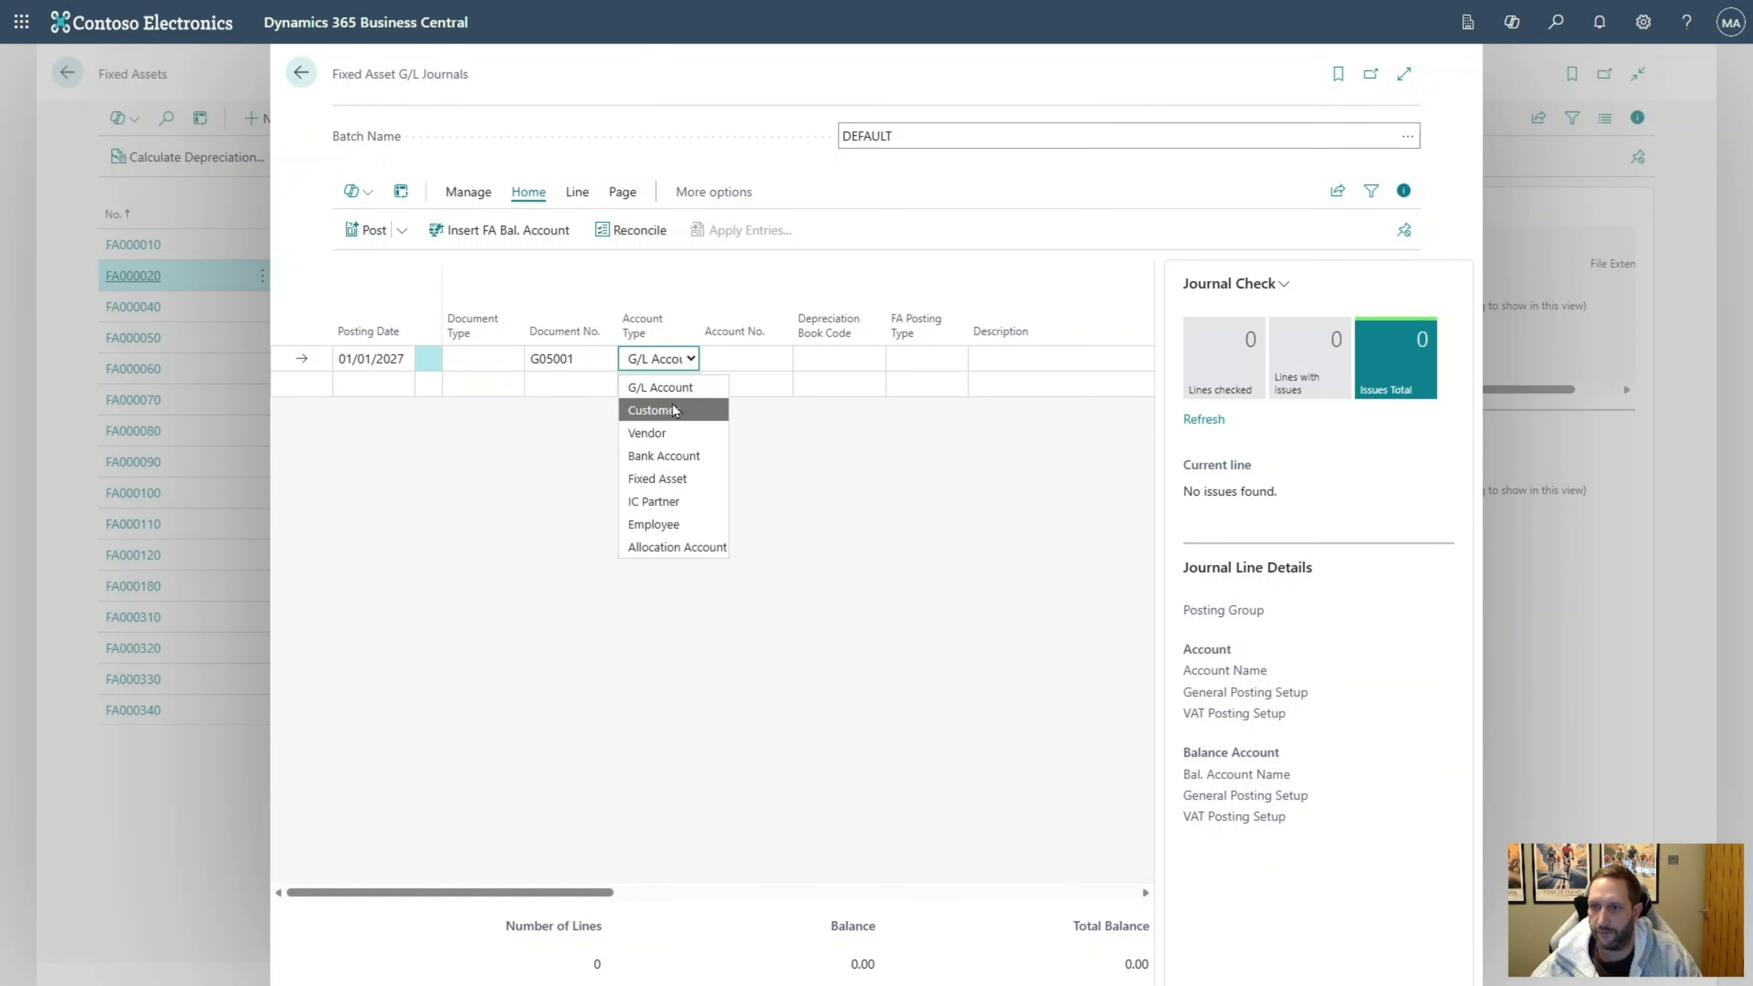
{"action": "left_click", "coordinate": [678, 478]}
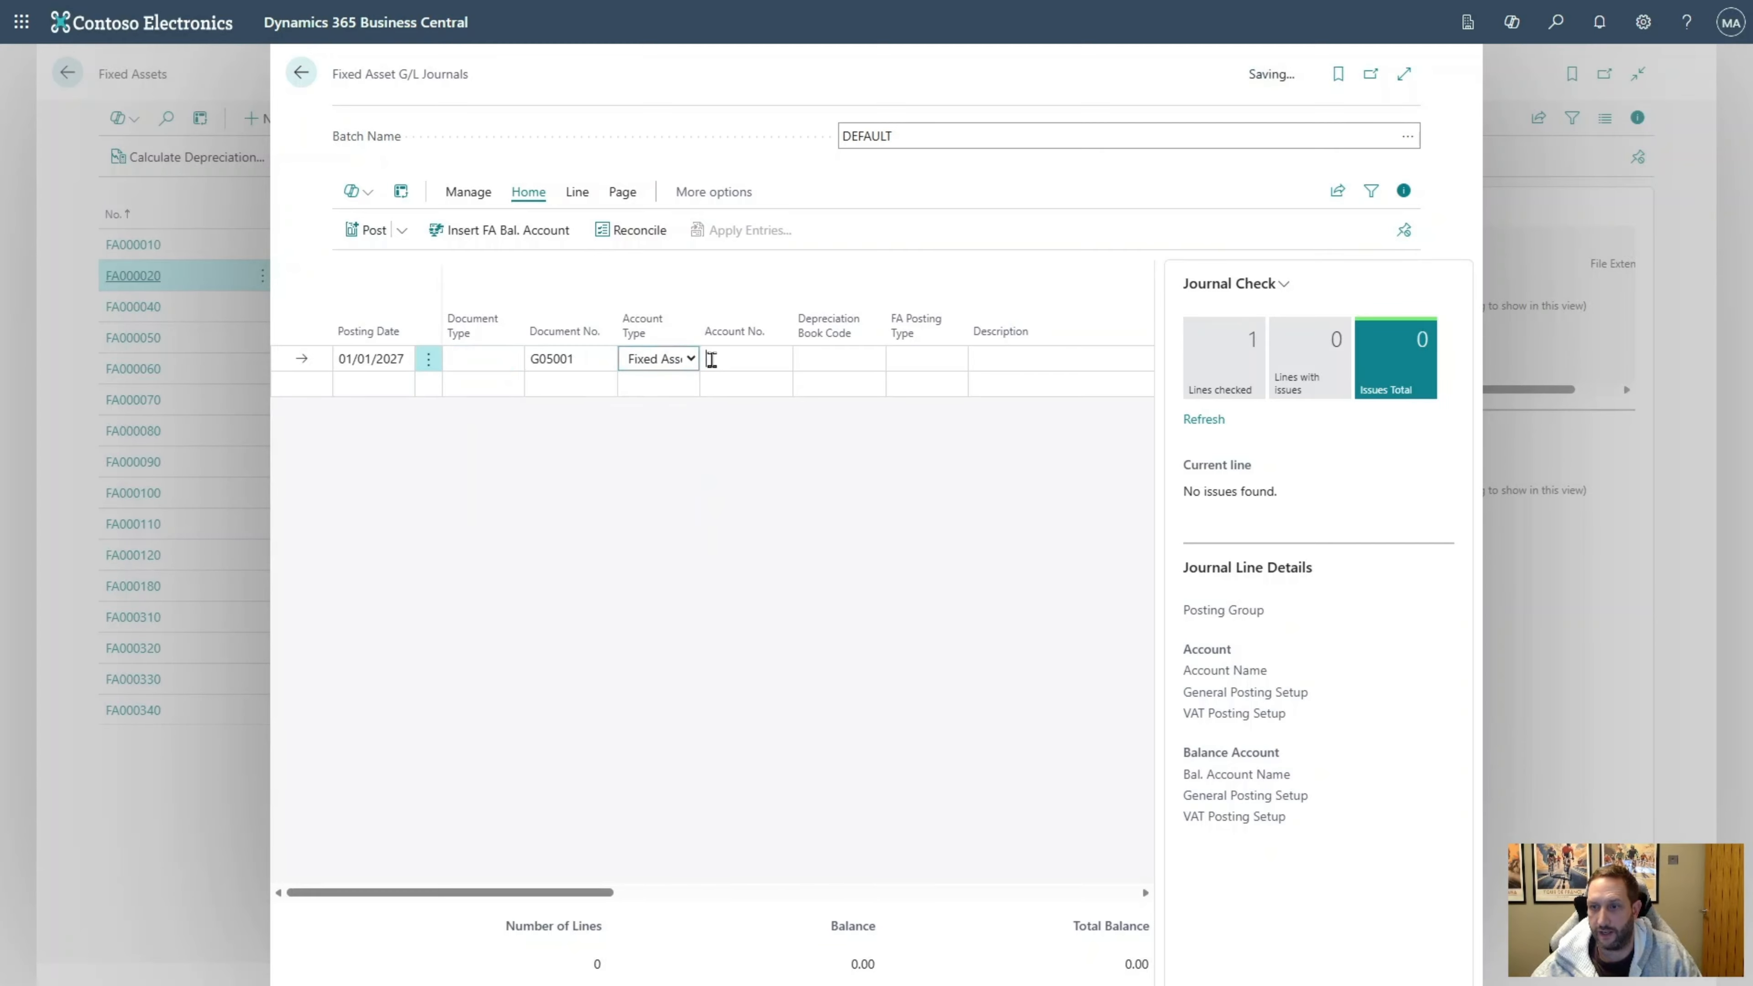
{"action": "left_click", "coordinate": [710, 359]}
{"action": "left_click", "coordinate": [771, 465]}
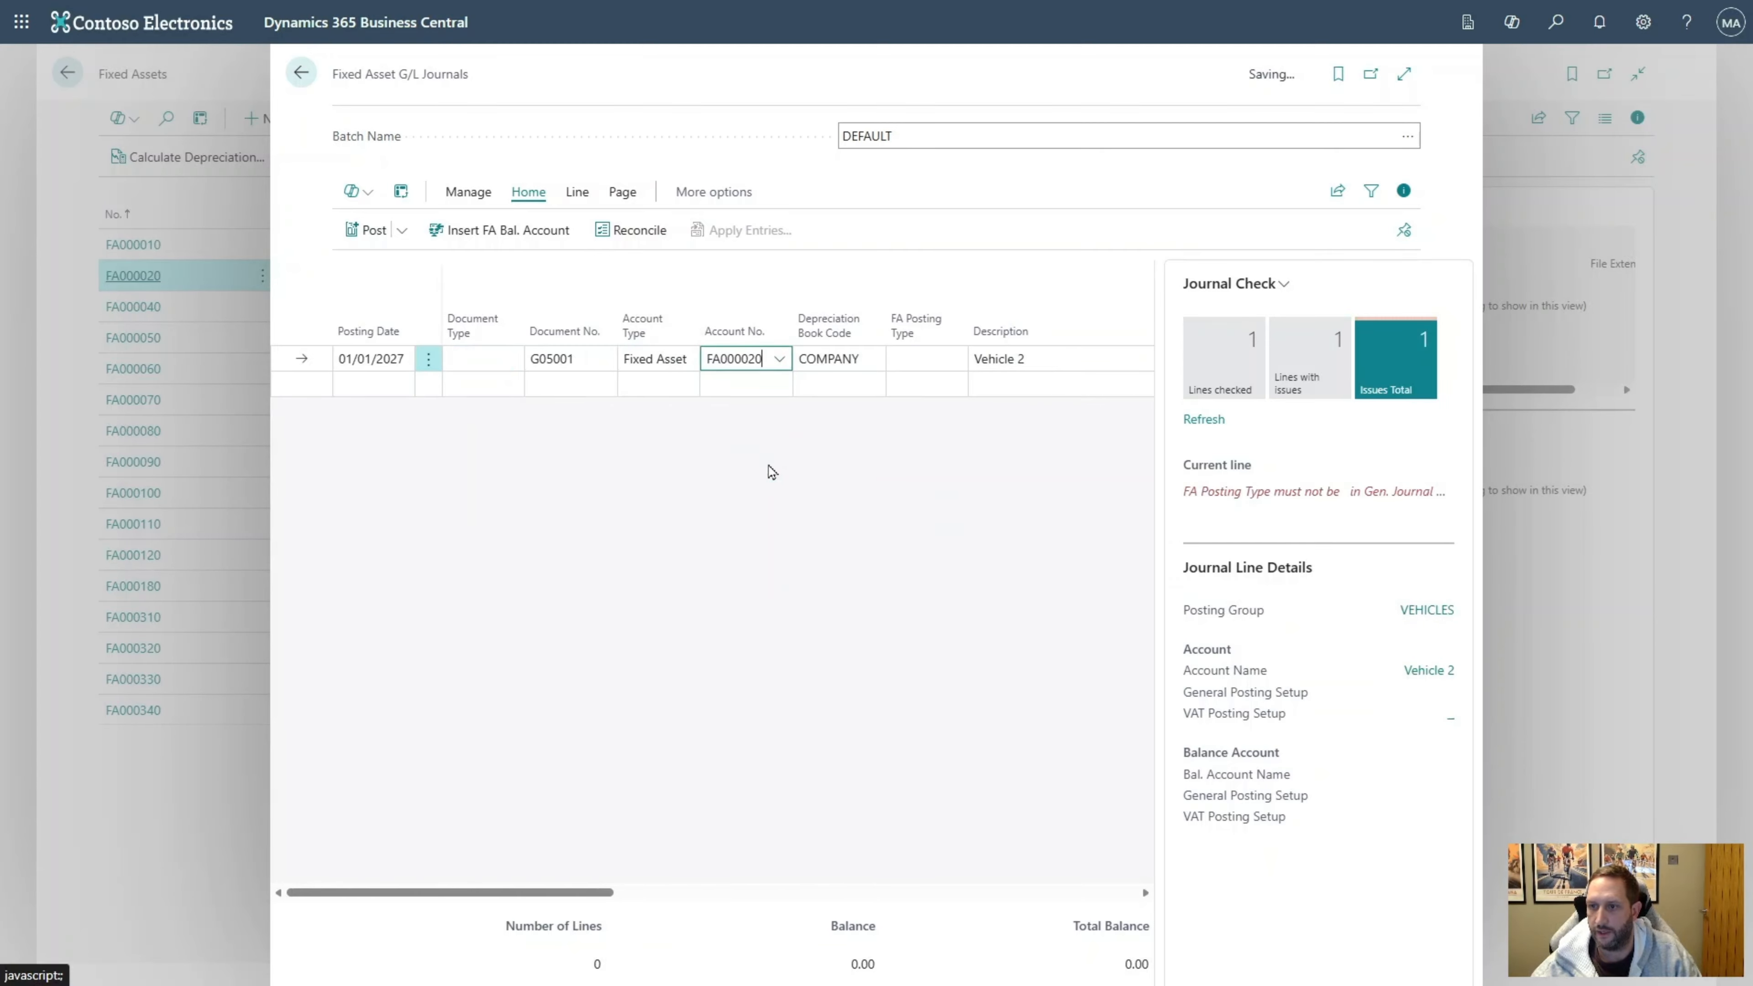
{"action": "key", "text": "Tab"}
{"action": "key", "text": "Tab"}
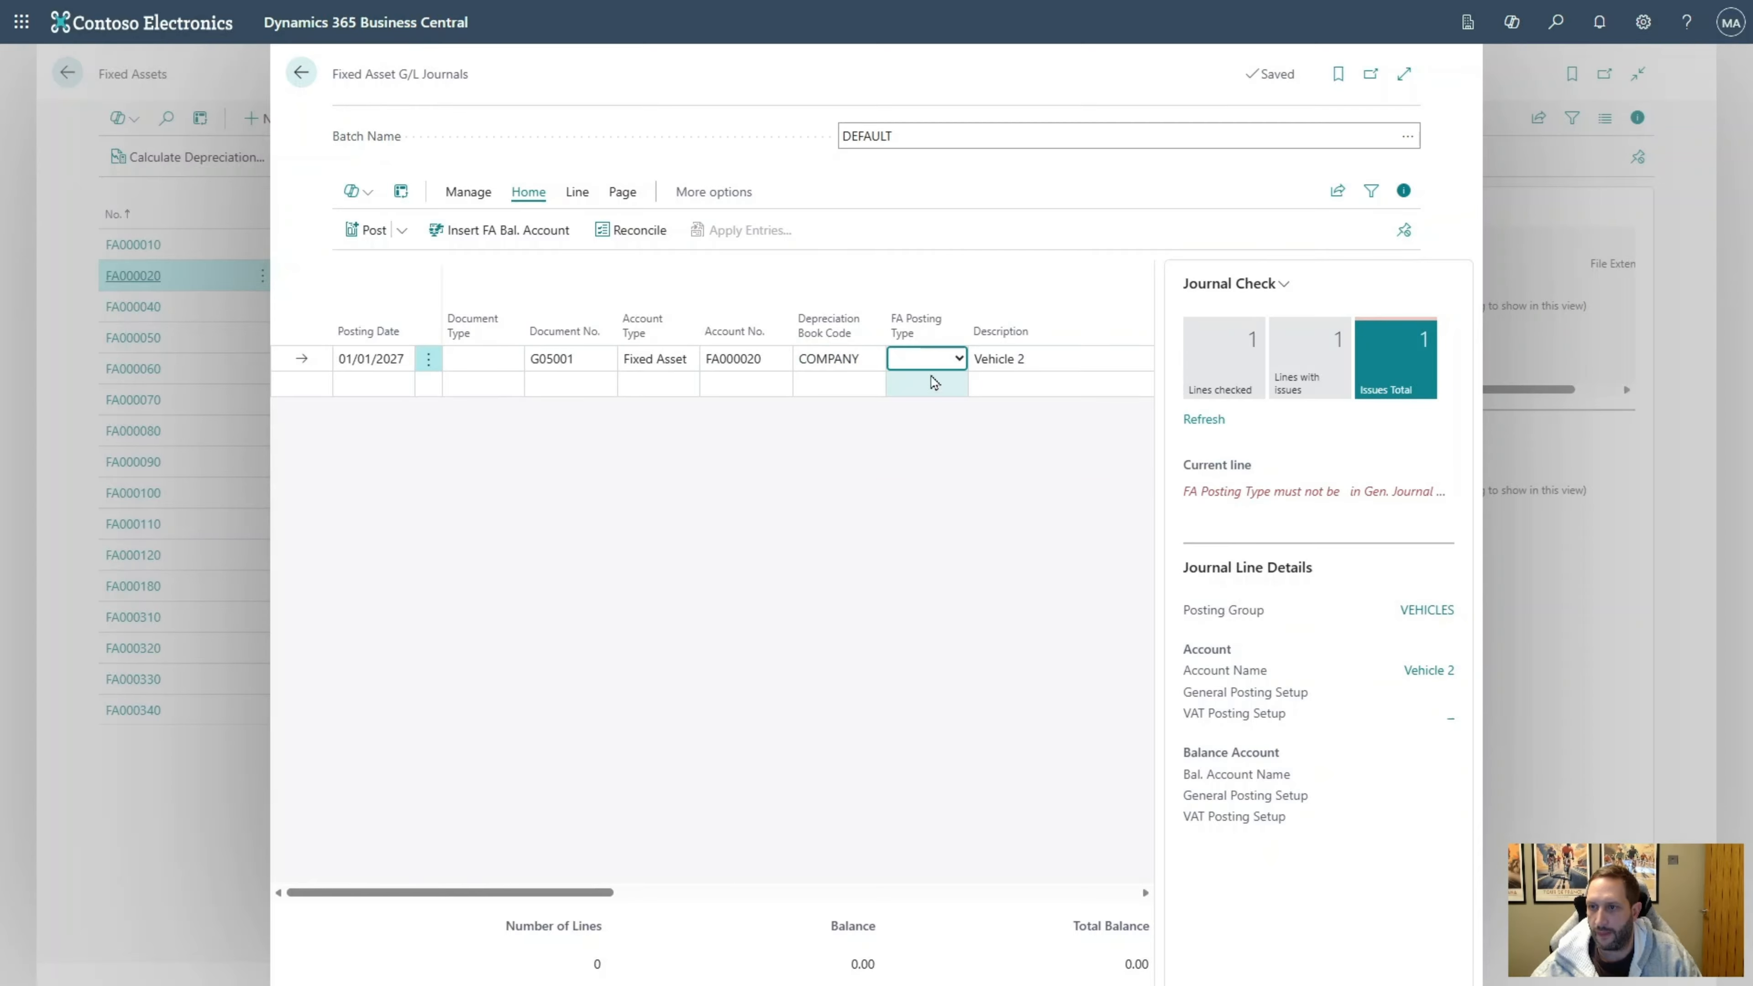
Set the FA posting type of the FA000020 journal line to Acquisition Cost
{"action": "left_click", "coordinate": [932, 361]}
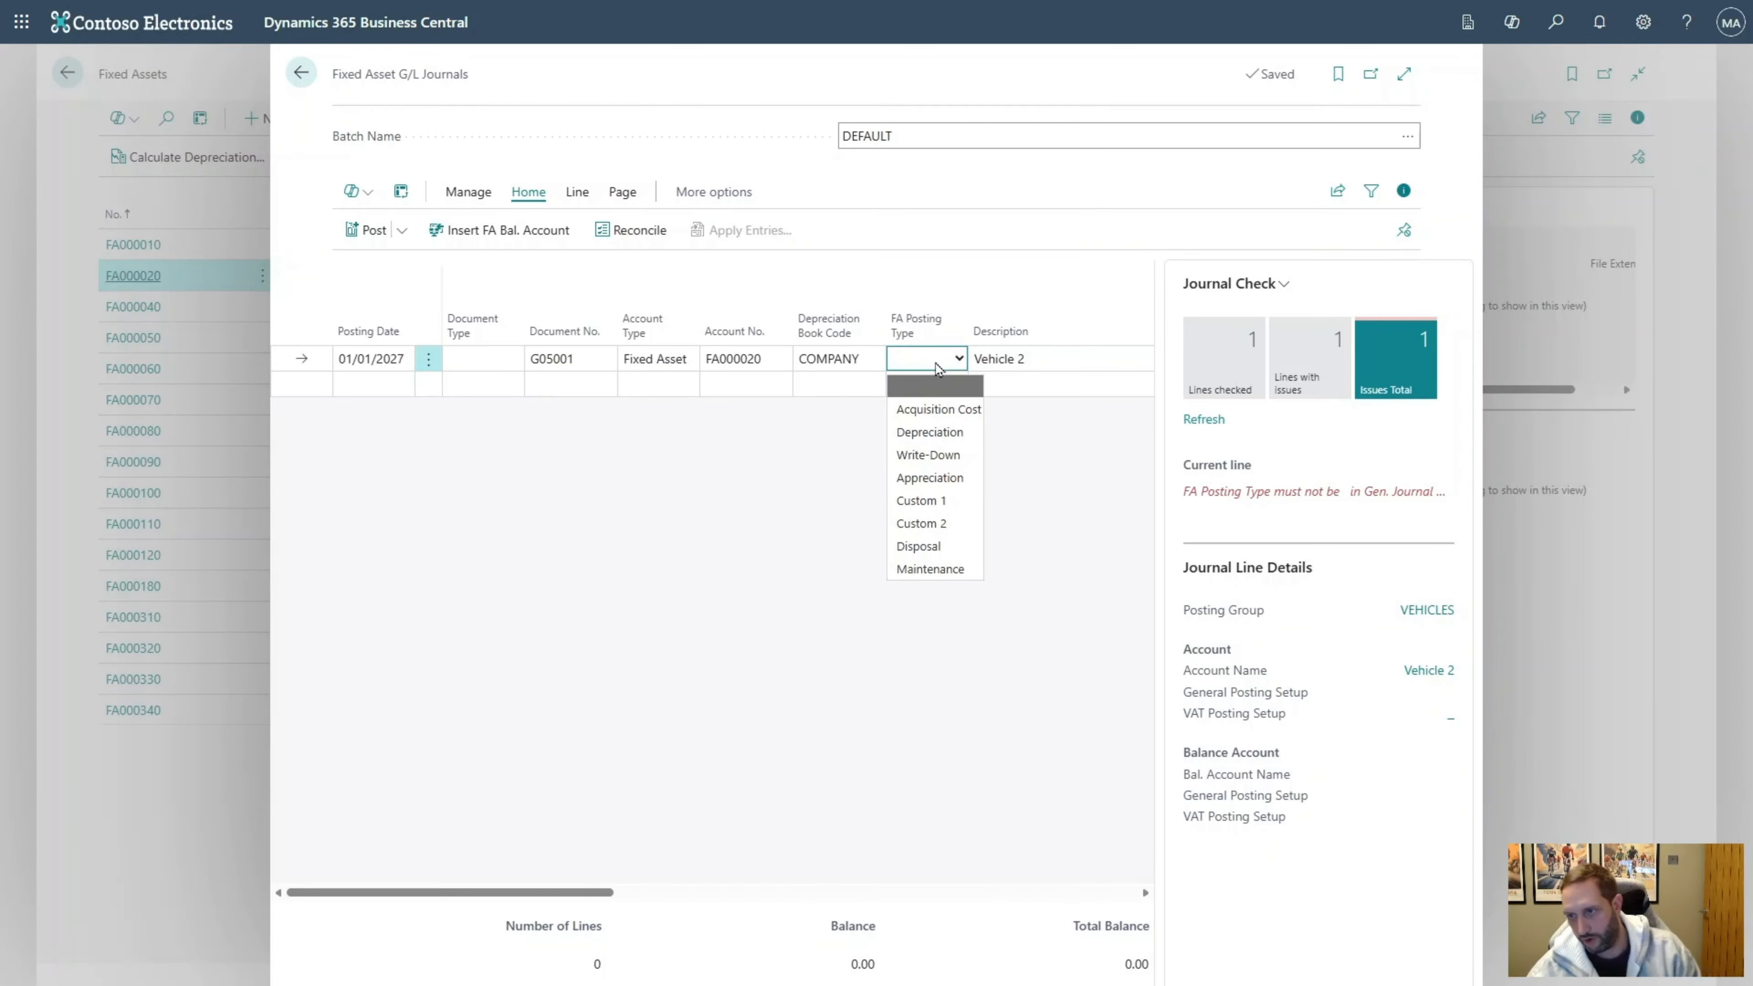
{"action": "left_click", "coordinate": [945, 408]}
{"action": "key", "text": "Tab"}
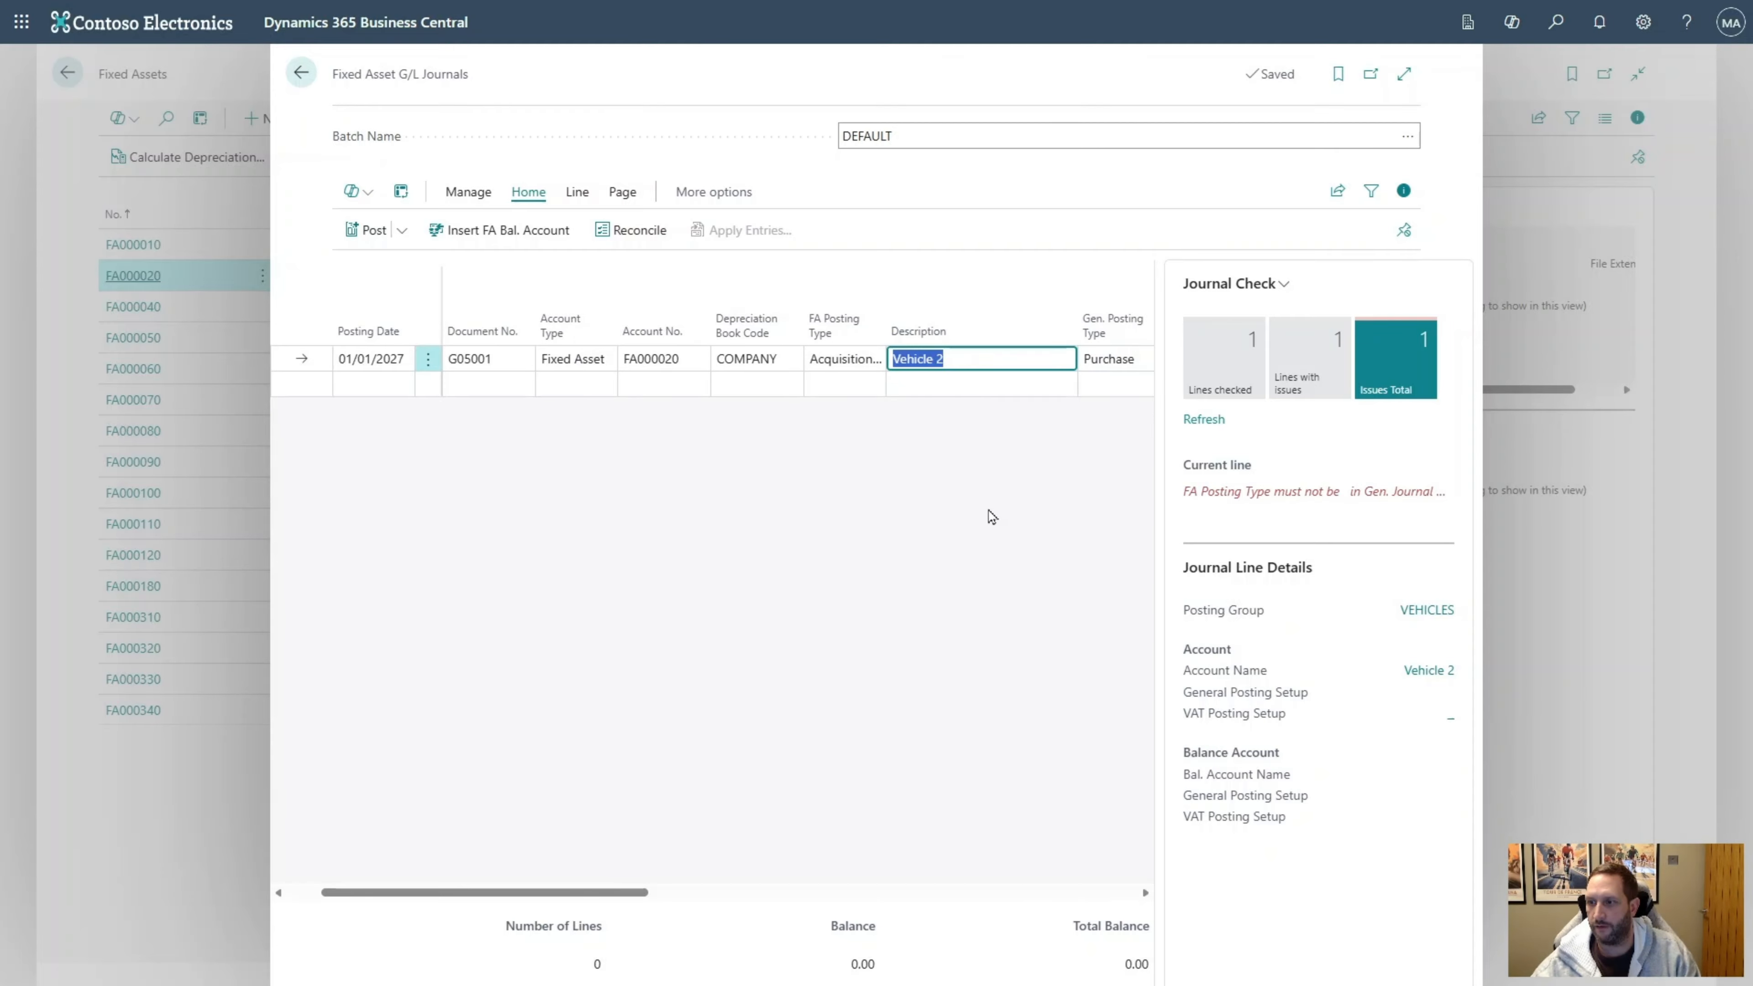
Clear the general posting type on the Vehicle 2 journal line by choosing the blank option
{"action": "key", "text": "Tab"}
{"action": "key", "text": "Tab"}
{"action": "key", "text": "Tab"}
{"action": "key", "text": "Tab"}
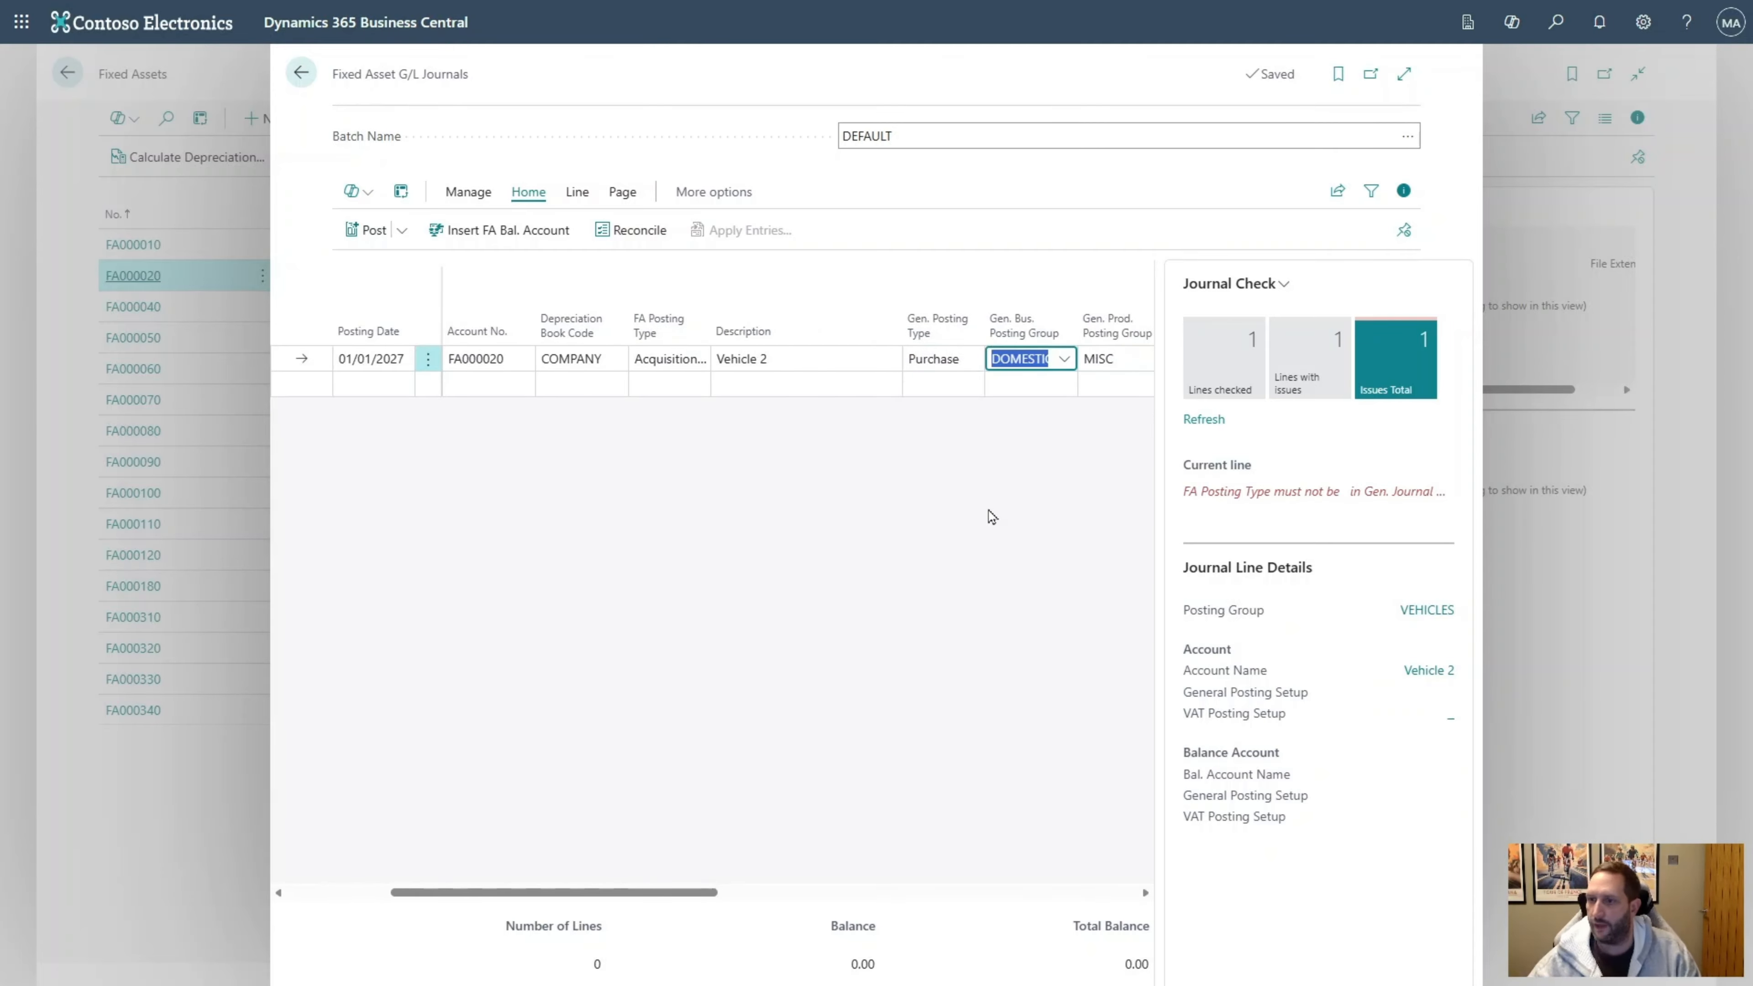
{"action": "key", "text": "shift+Tab"}
{"action": "key", "text": "shift+Tab"}
{"action": "key", "text": "shift+Tab"}
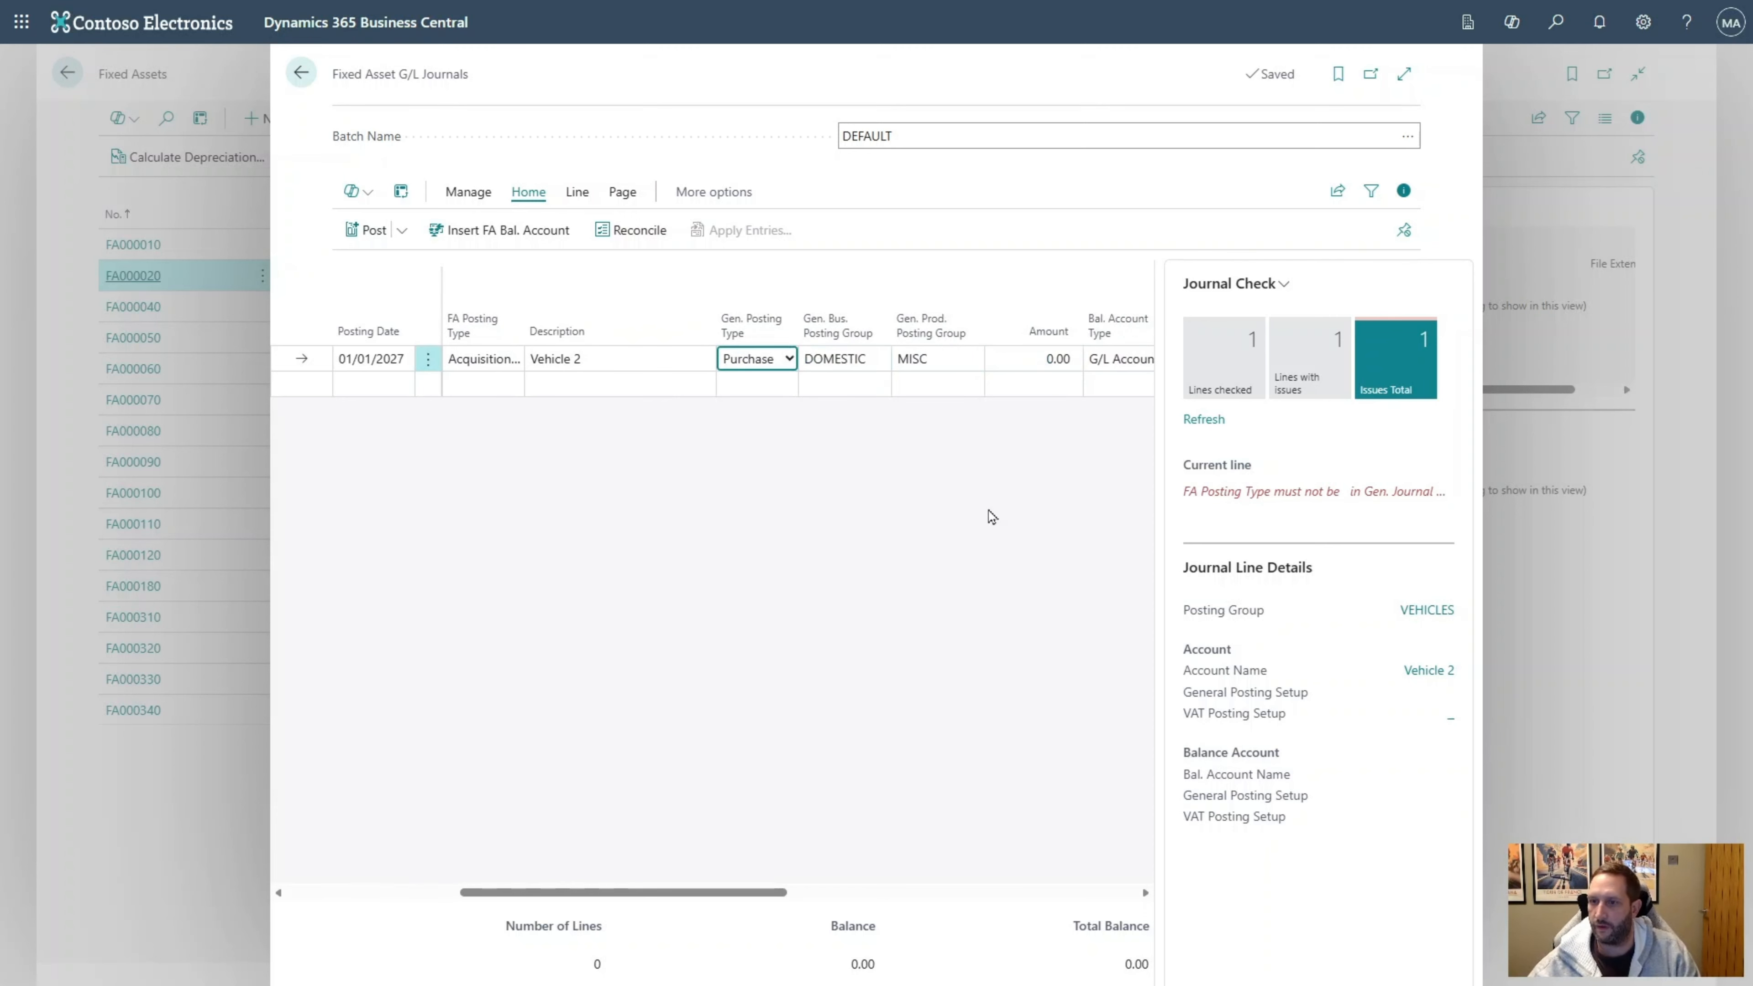
{"action": "left_click", "coordinate": [770, 362]}
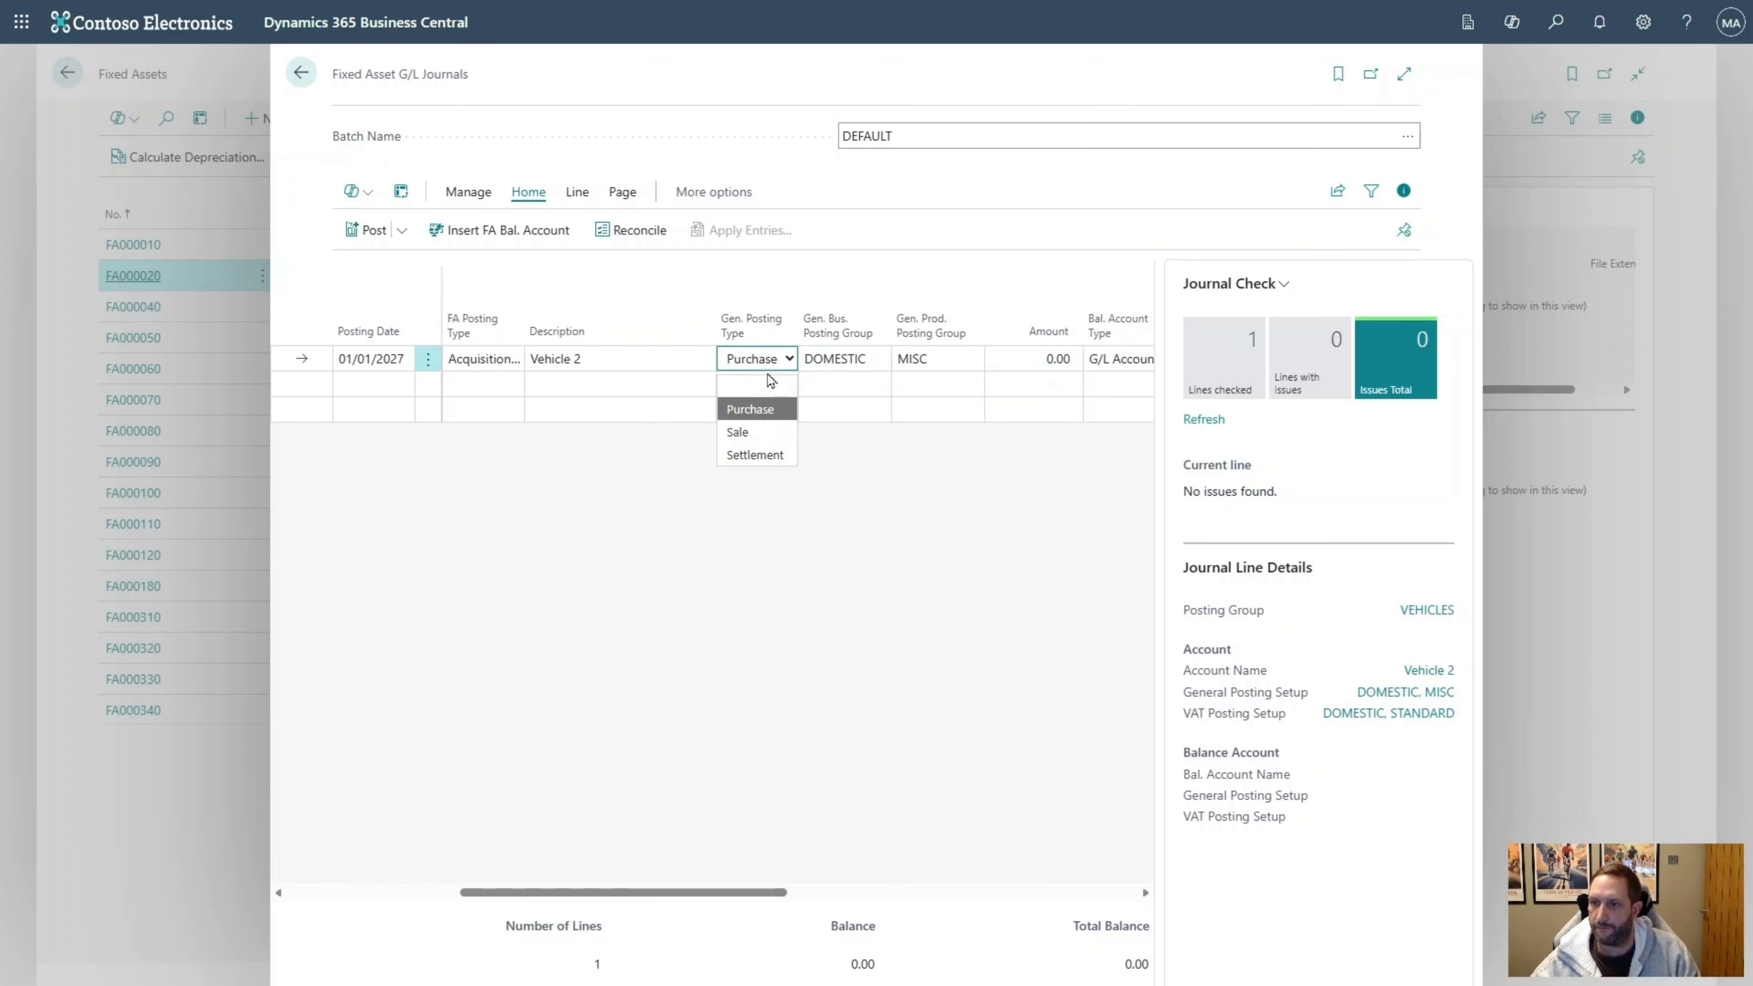
{"action": "left_click", "coordinate": [771, 382]}
{"action": "key", "text": "Tab"}
{"action": "key", "text": "Tab"}
{"action": "key", "text": "Tab"}
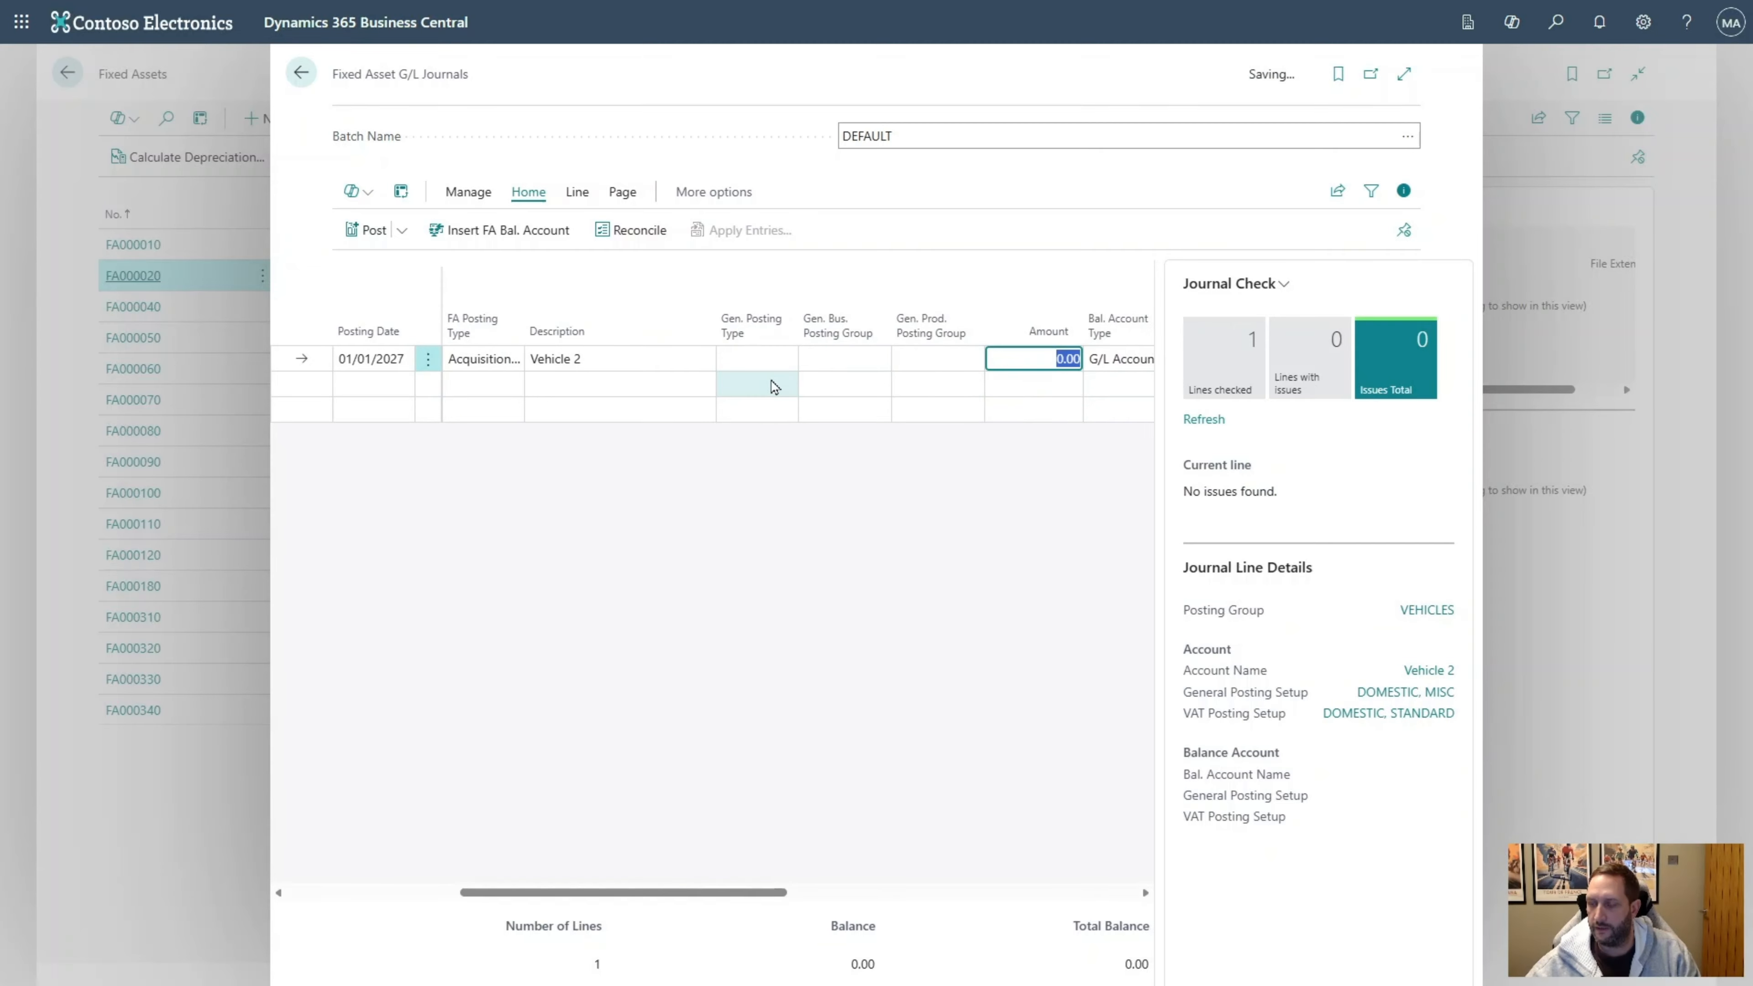
Set the line's amount to 5000 and its balancing G/L account to 30430, Other vehicle expenses
{"action": "type", "text": "5000"}
{"action": "key", "text": "Tab"}
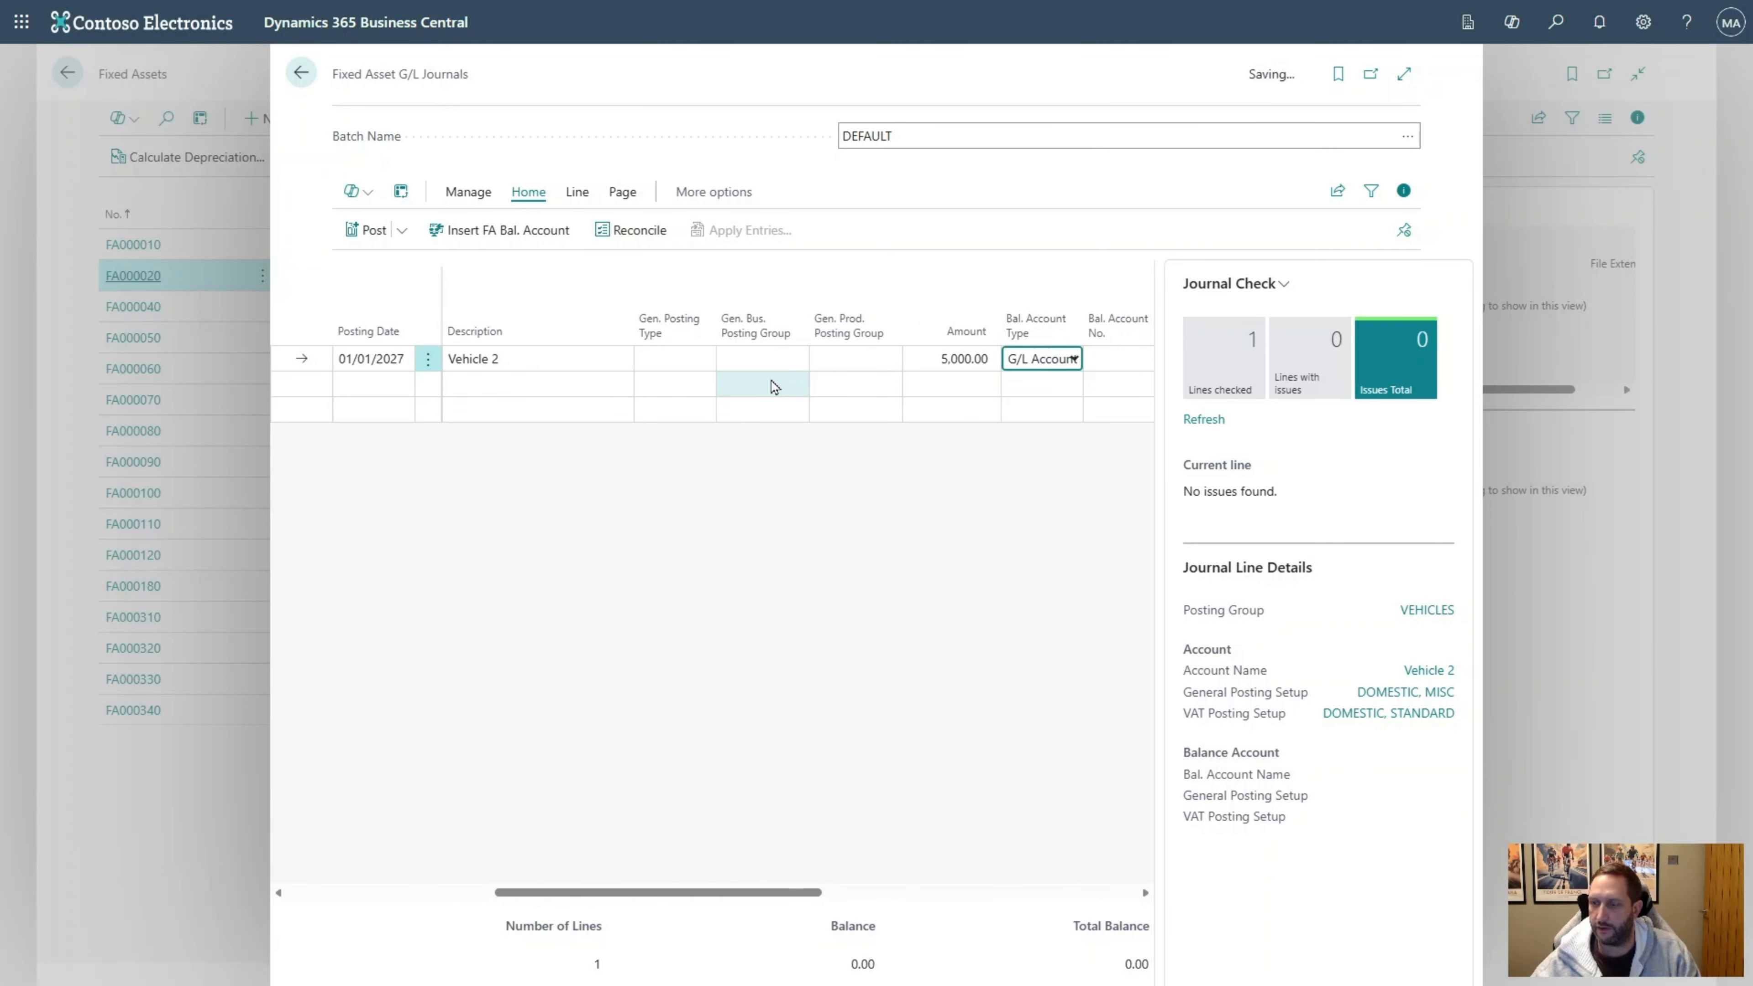
{"action": "key", "text": "Tab"}
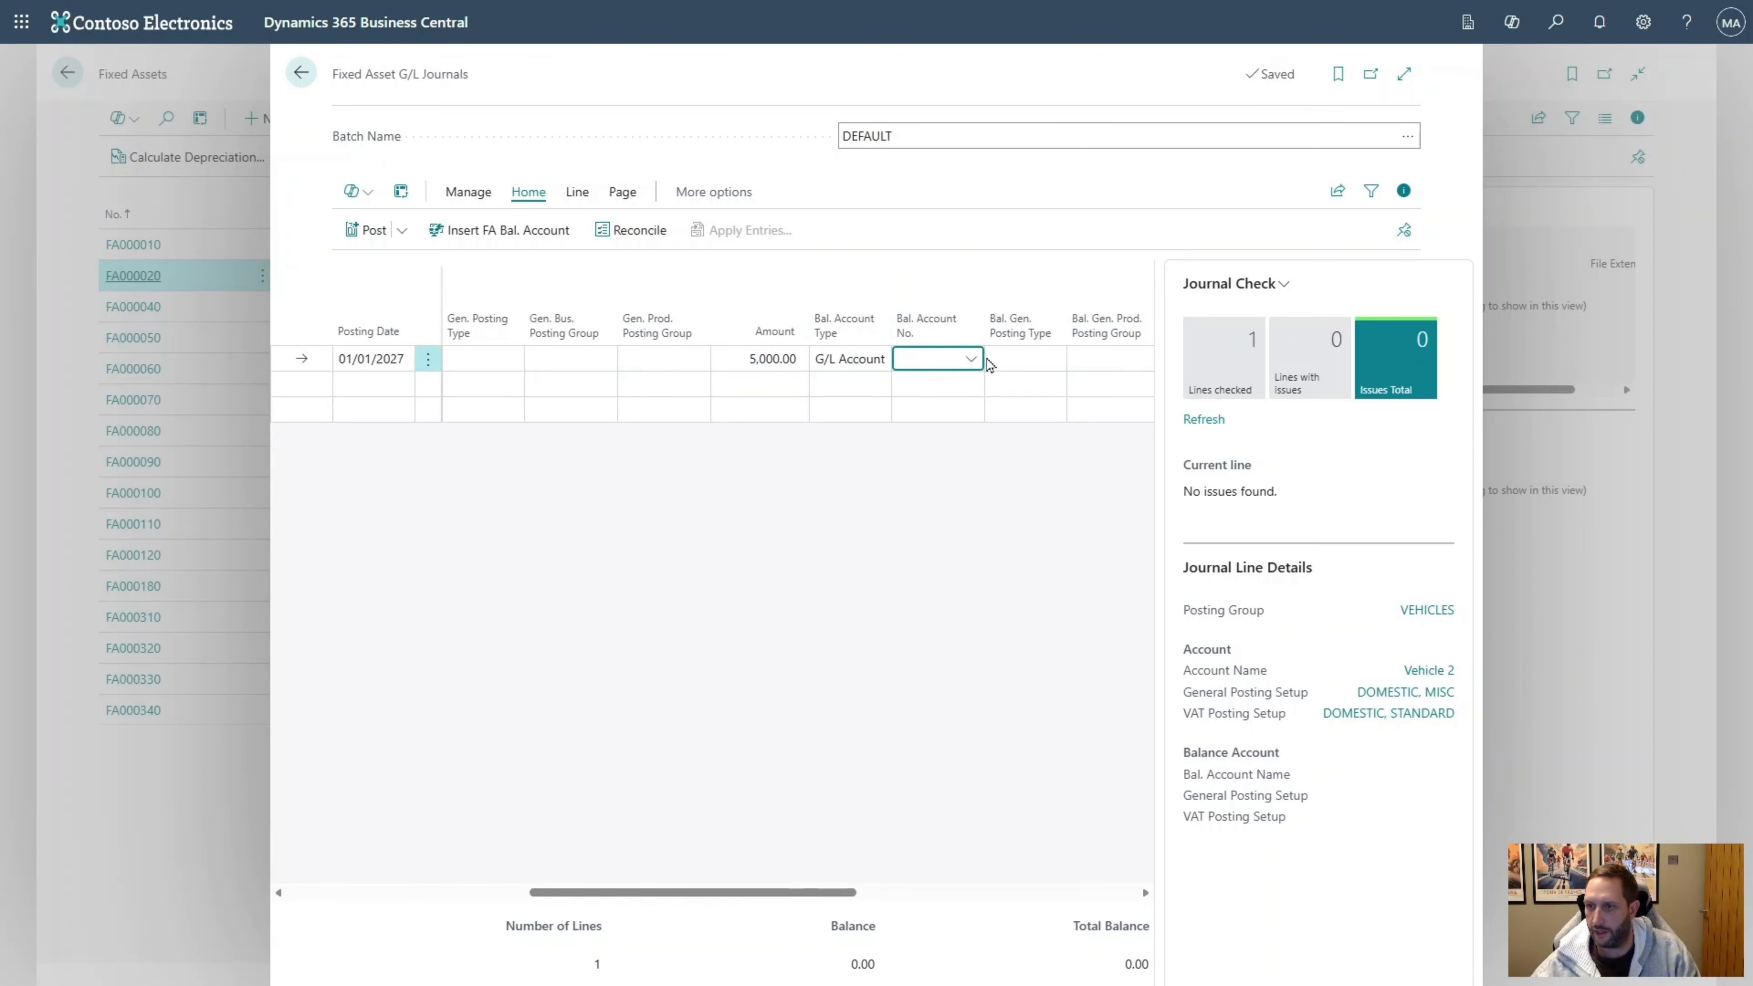
{"action": "left_click", "coordinate": [971, 358]}
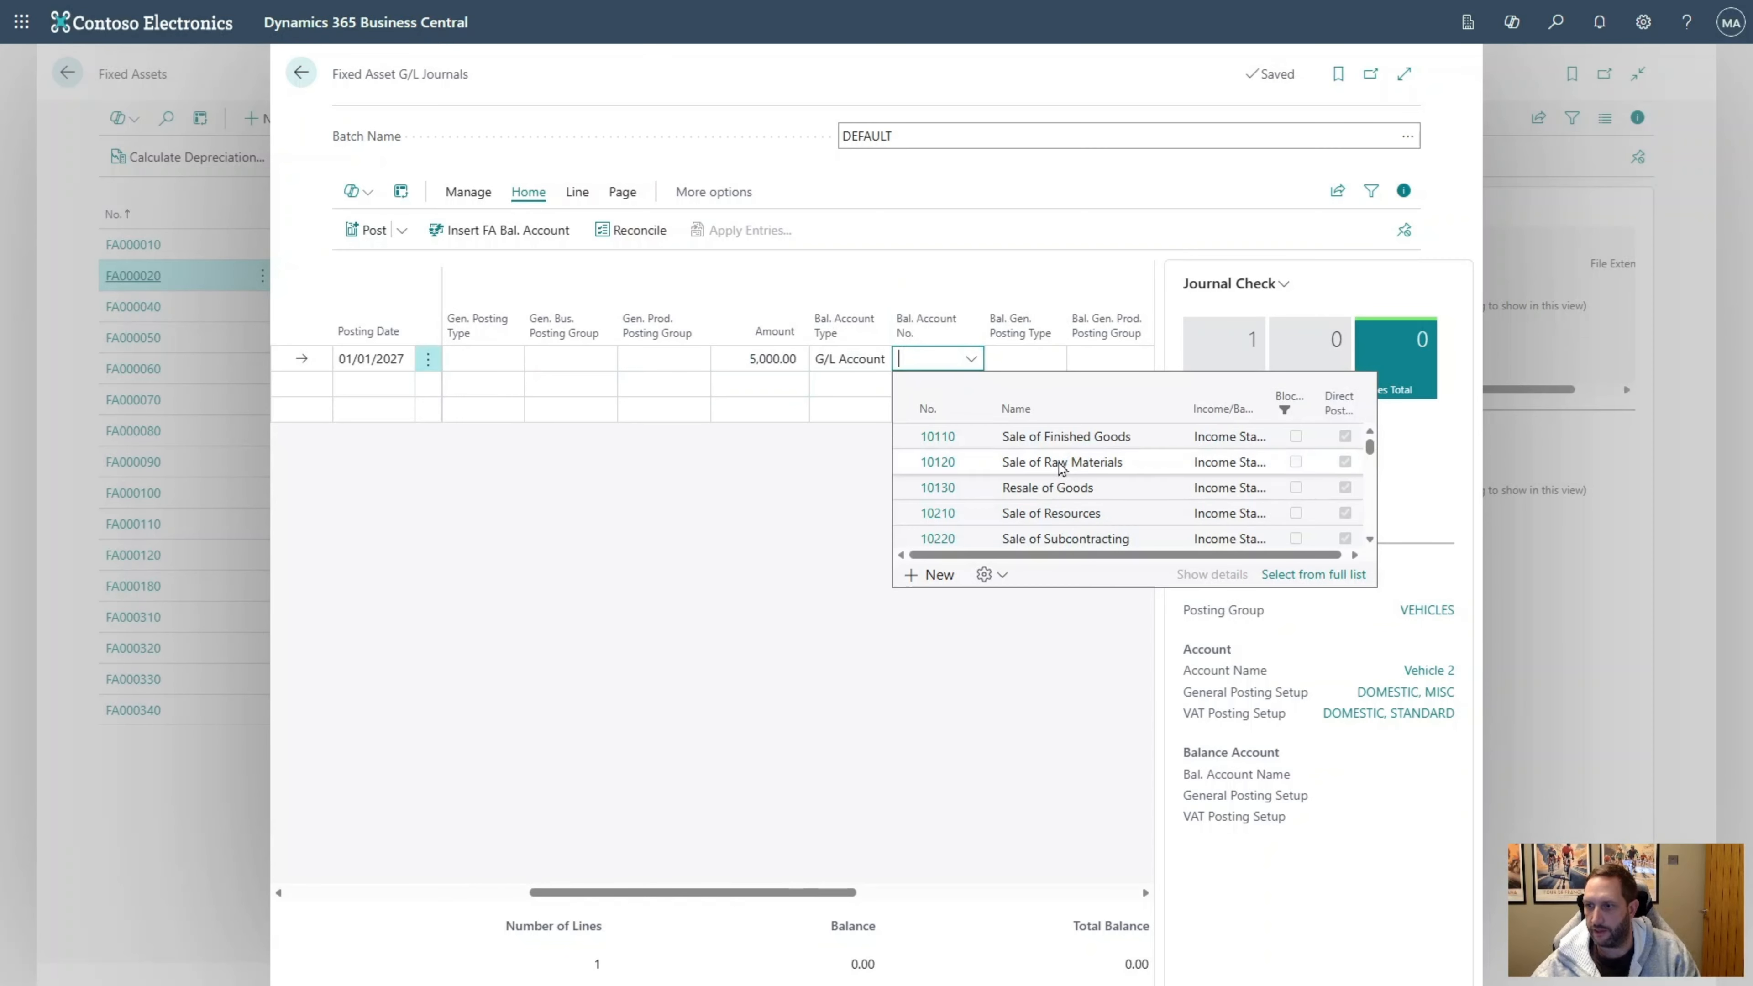
{"action": "scroll", "coordinate": [1061, 468], "scroll_direction": "down", "scroll_amount": 15}
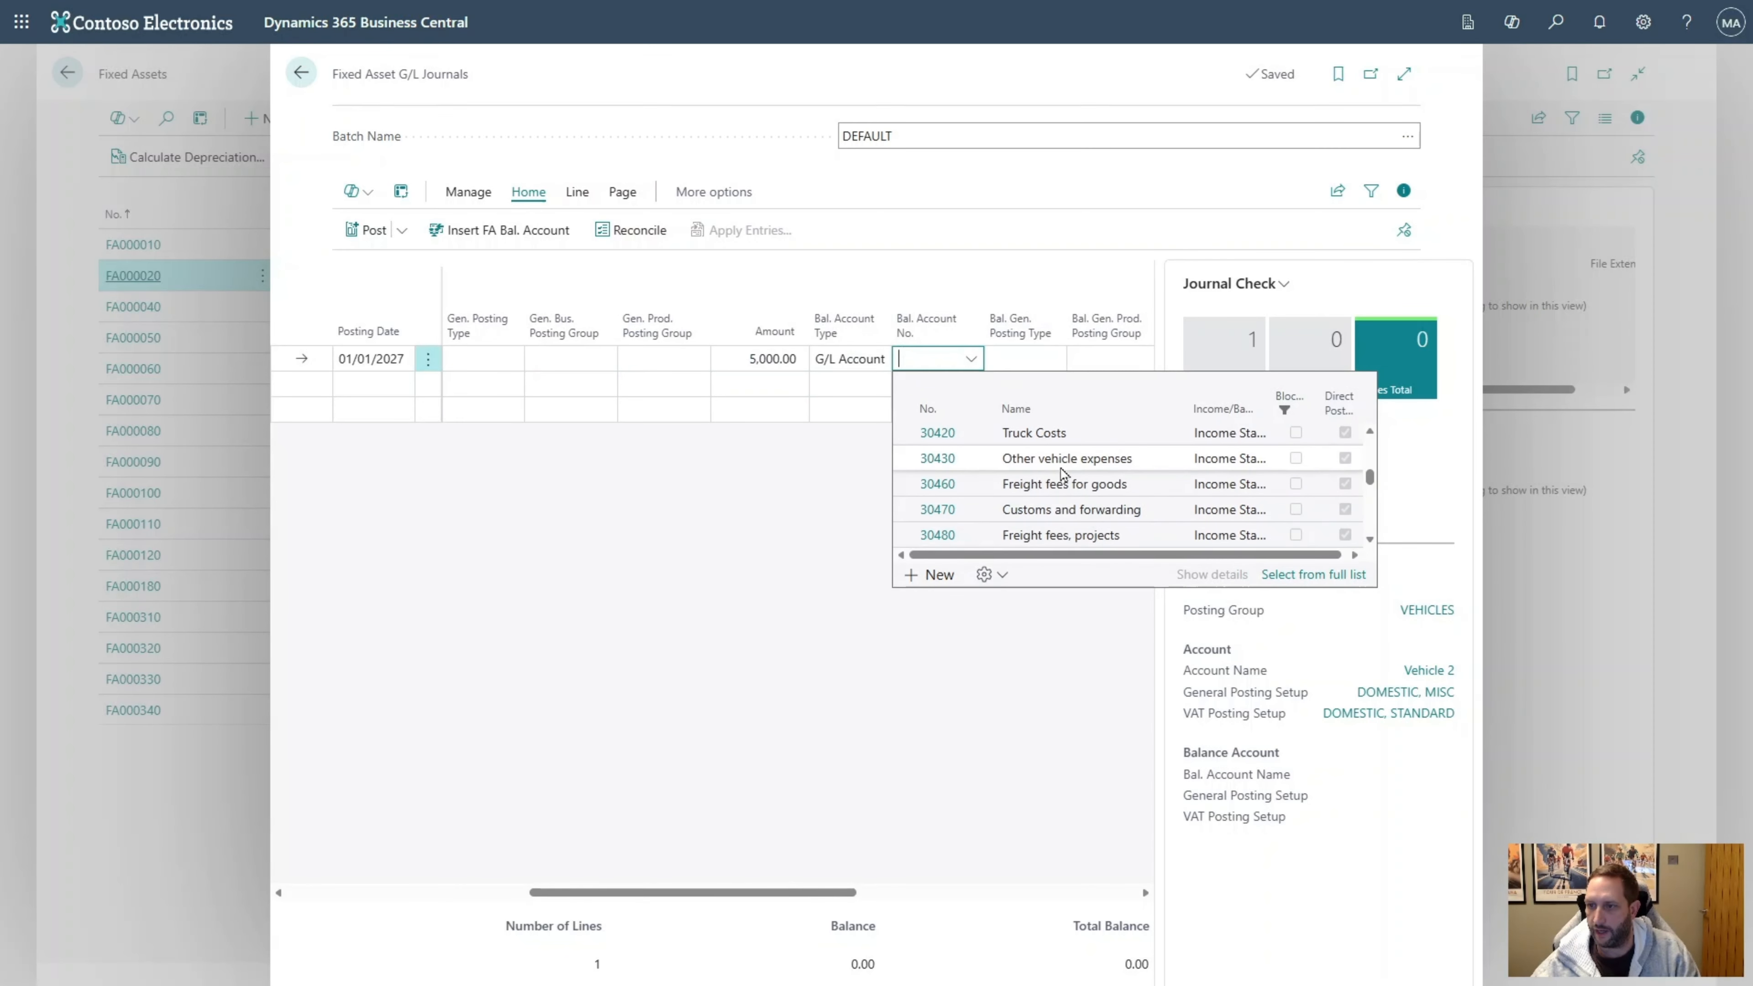
{"action": "left_click", "coordinate": [954, 458]}
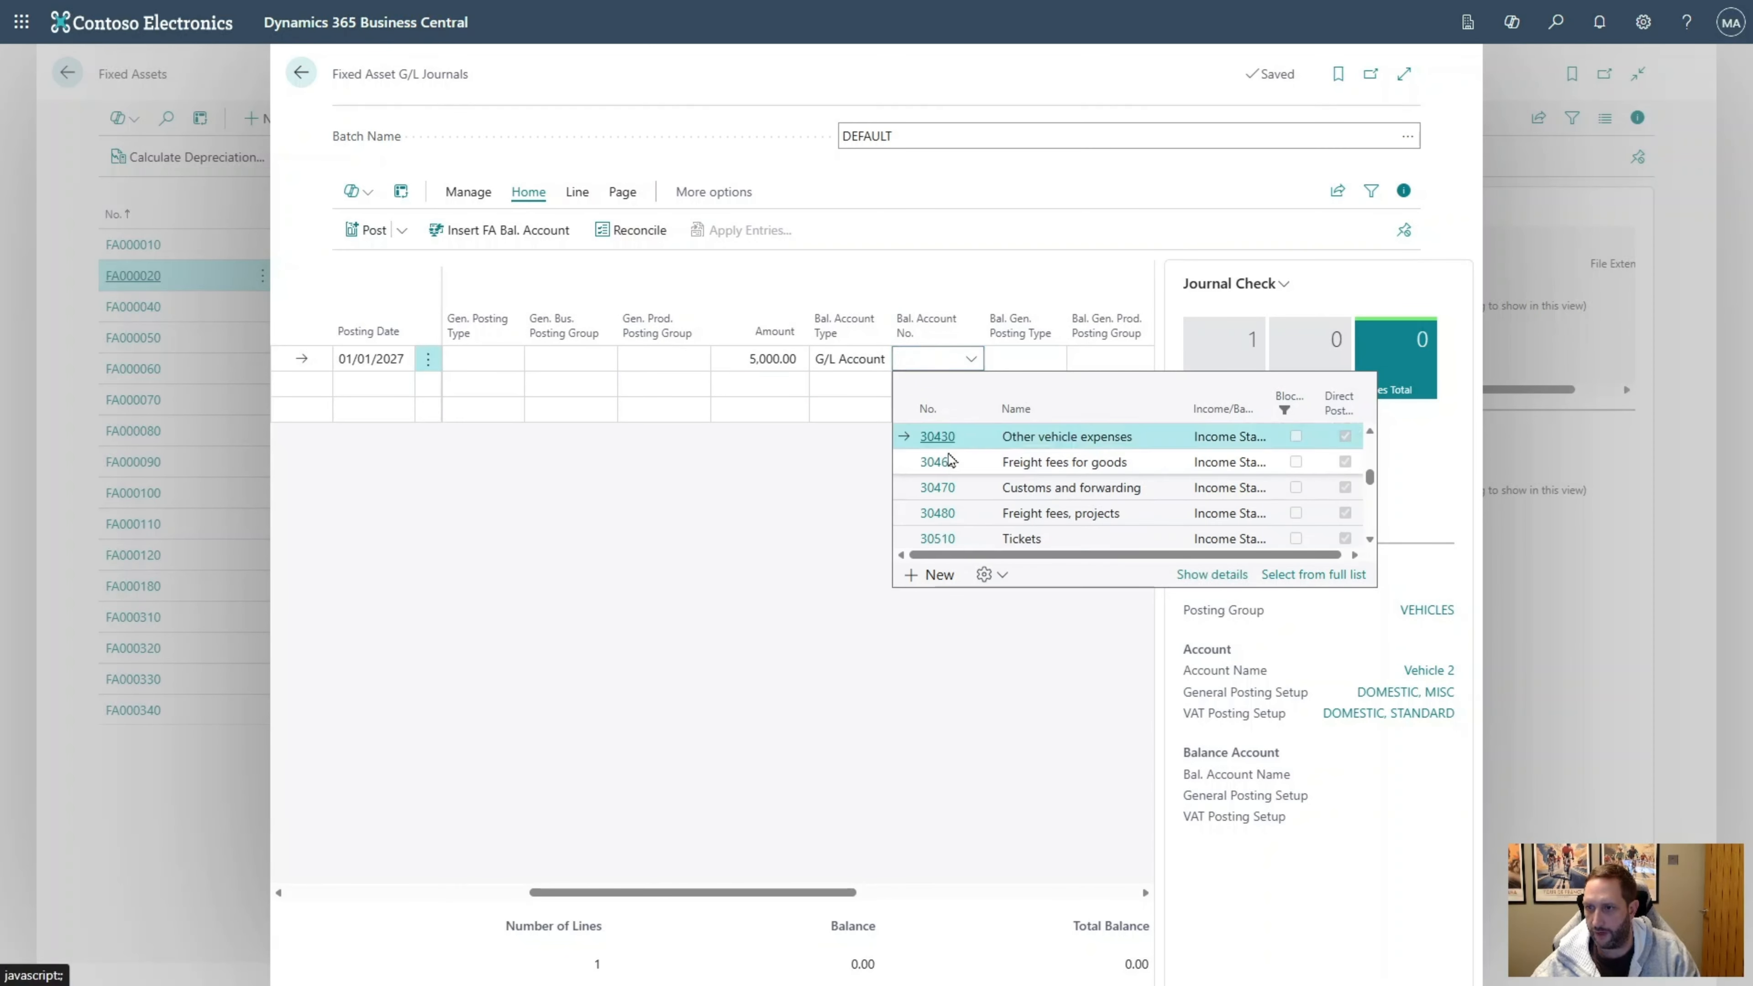
{"action": "left_click", "coordinate": [950, 444]}
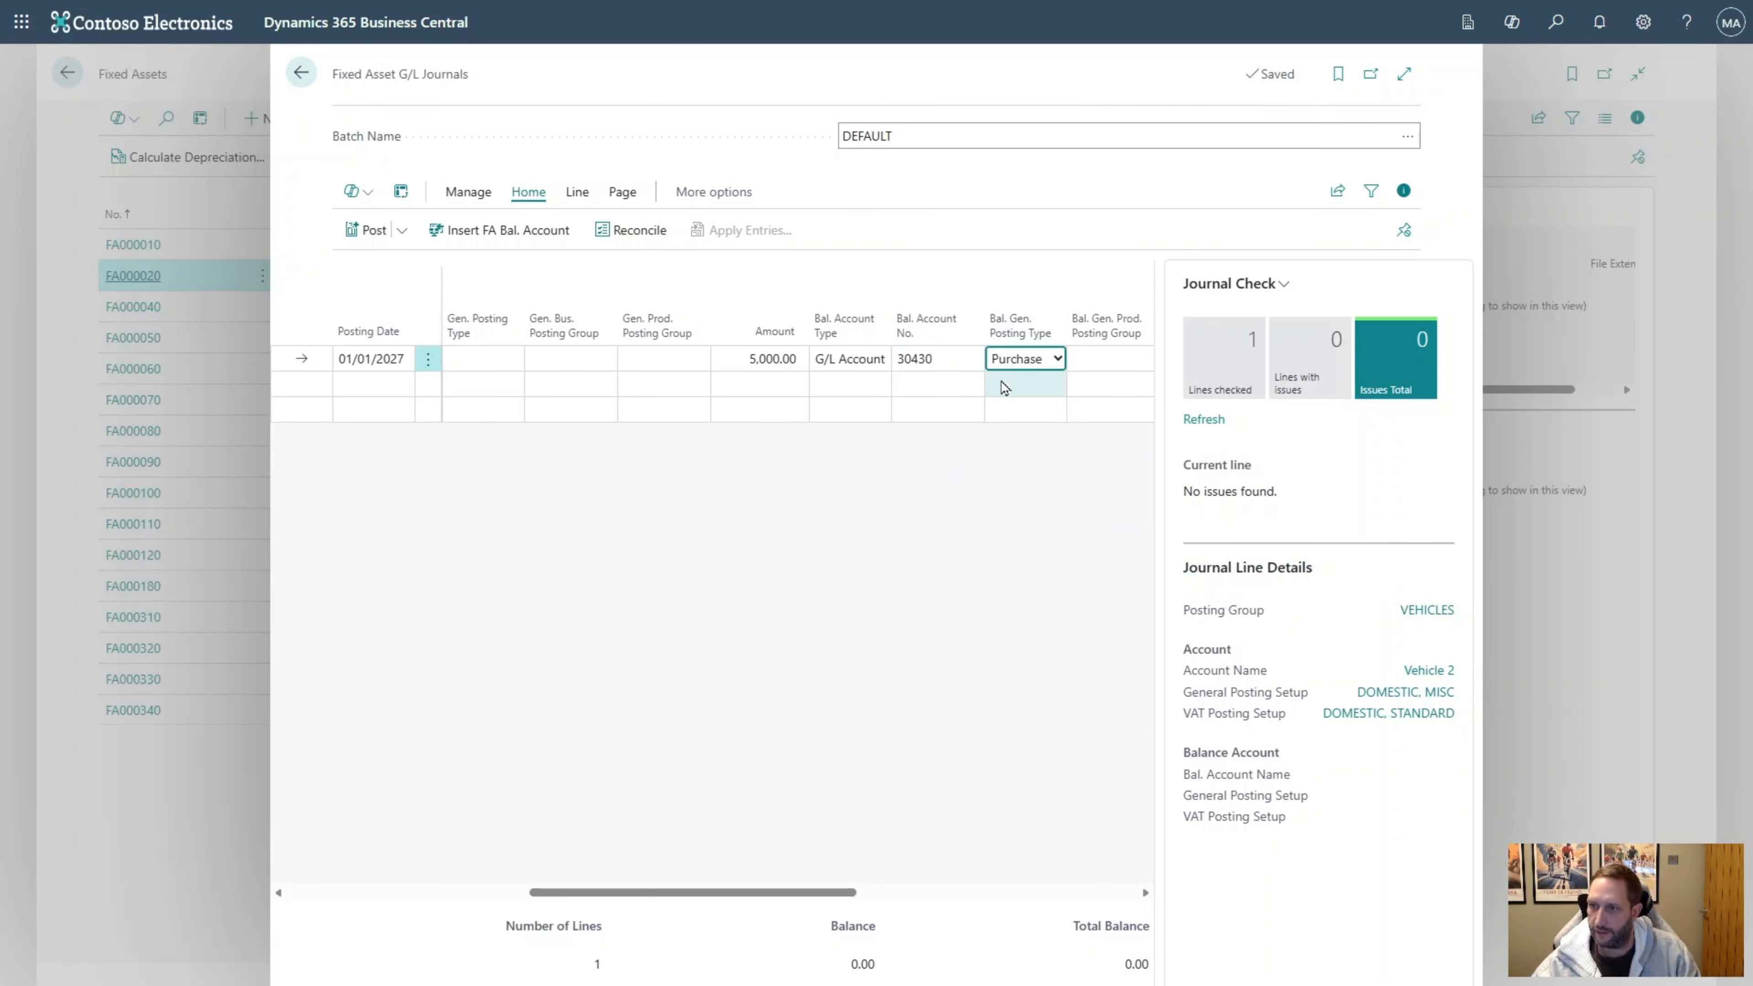
Clear the balancing general posting type on the Vehicle 2 journal line by choosing the blank option
{"action": "left_click", "coordinate": [1037, 359]}
{"action": "left_click", "coordinate": [1037, 384]}
{"action": "key", "text": "Tab"}
{"action": "key", "text": "Tab"}
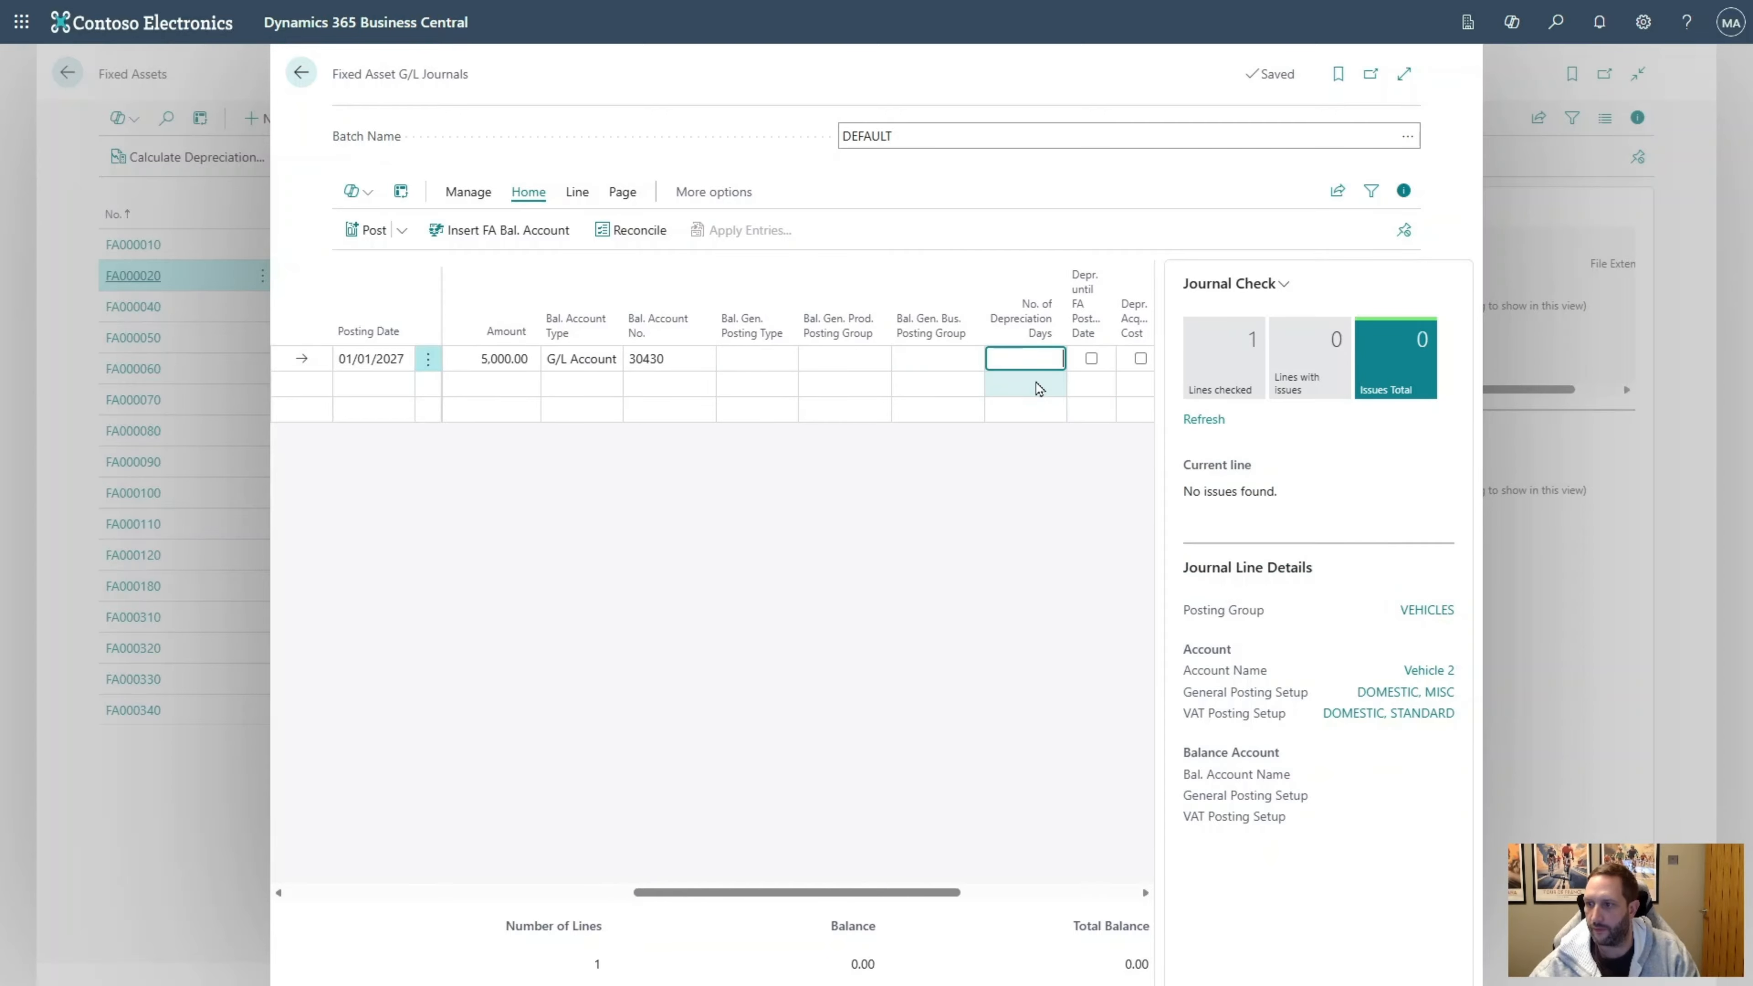
{"action": "key", "text": "shift+Tab"}
{"action": "key", "text": "shift+Tab"}
Post the fixed asset G/L journal lines and dismiss the completion message
{"action": "left_click", "coordinate": [364, 232]}
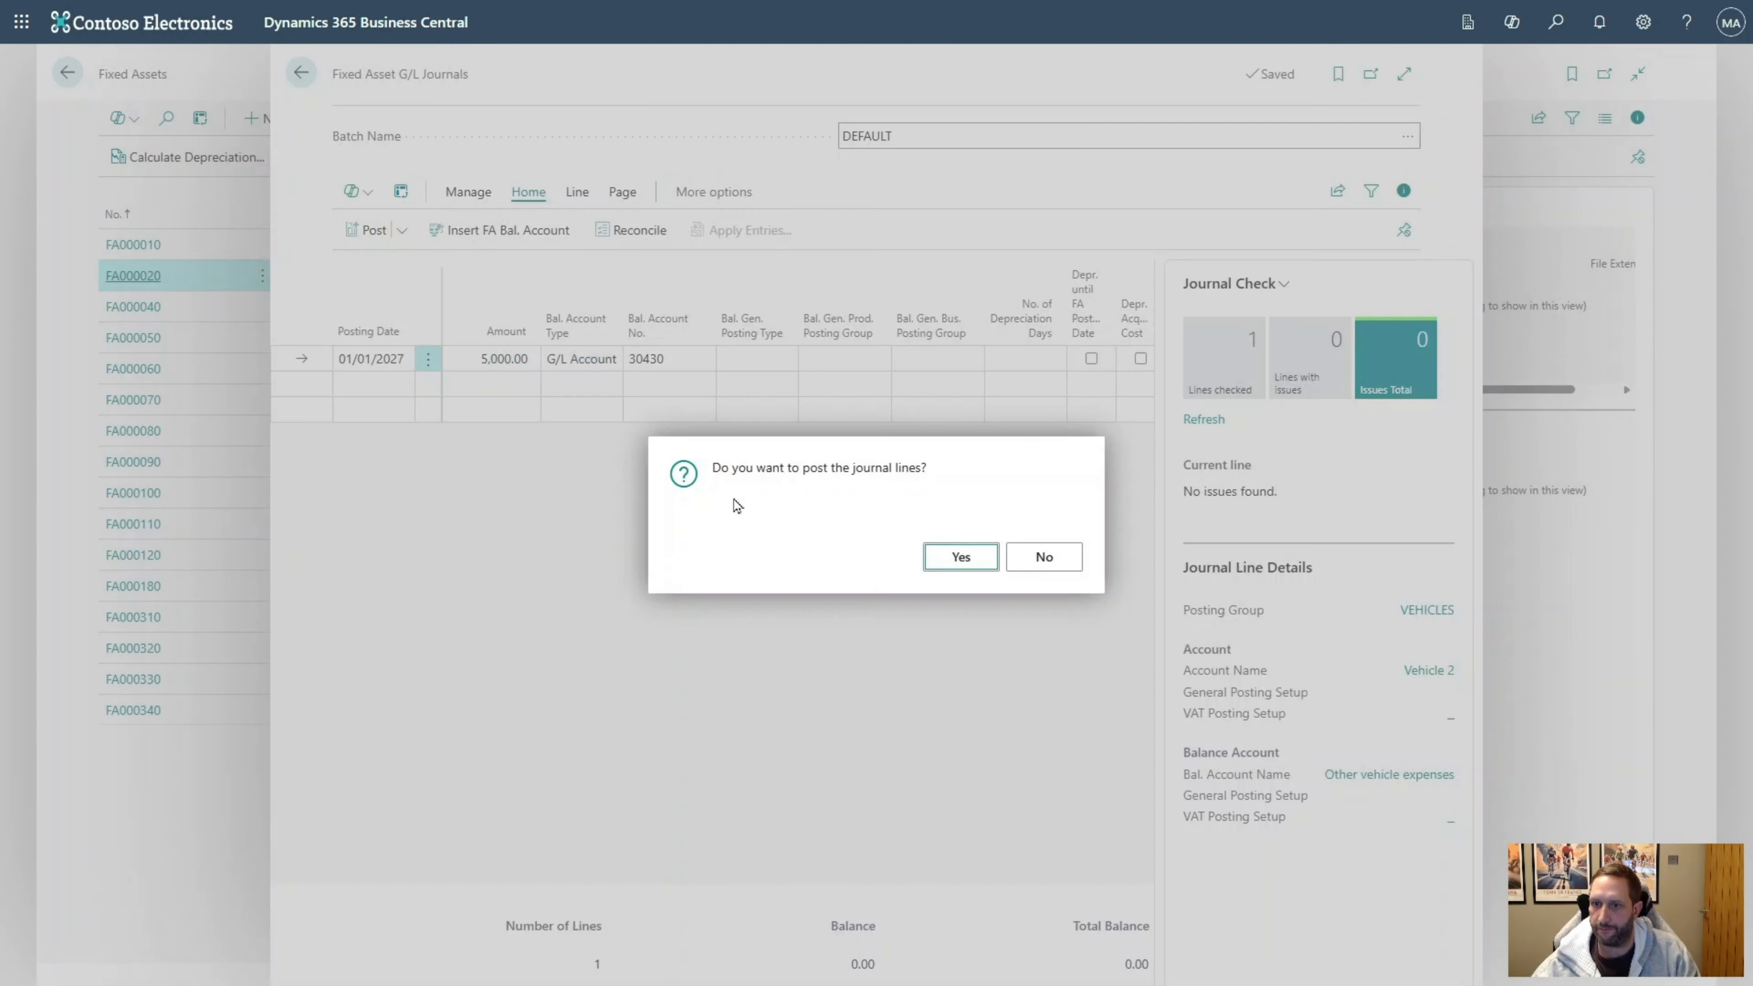
{"action": "left_click", "coordinate": [946, 555]}
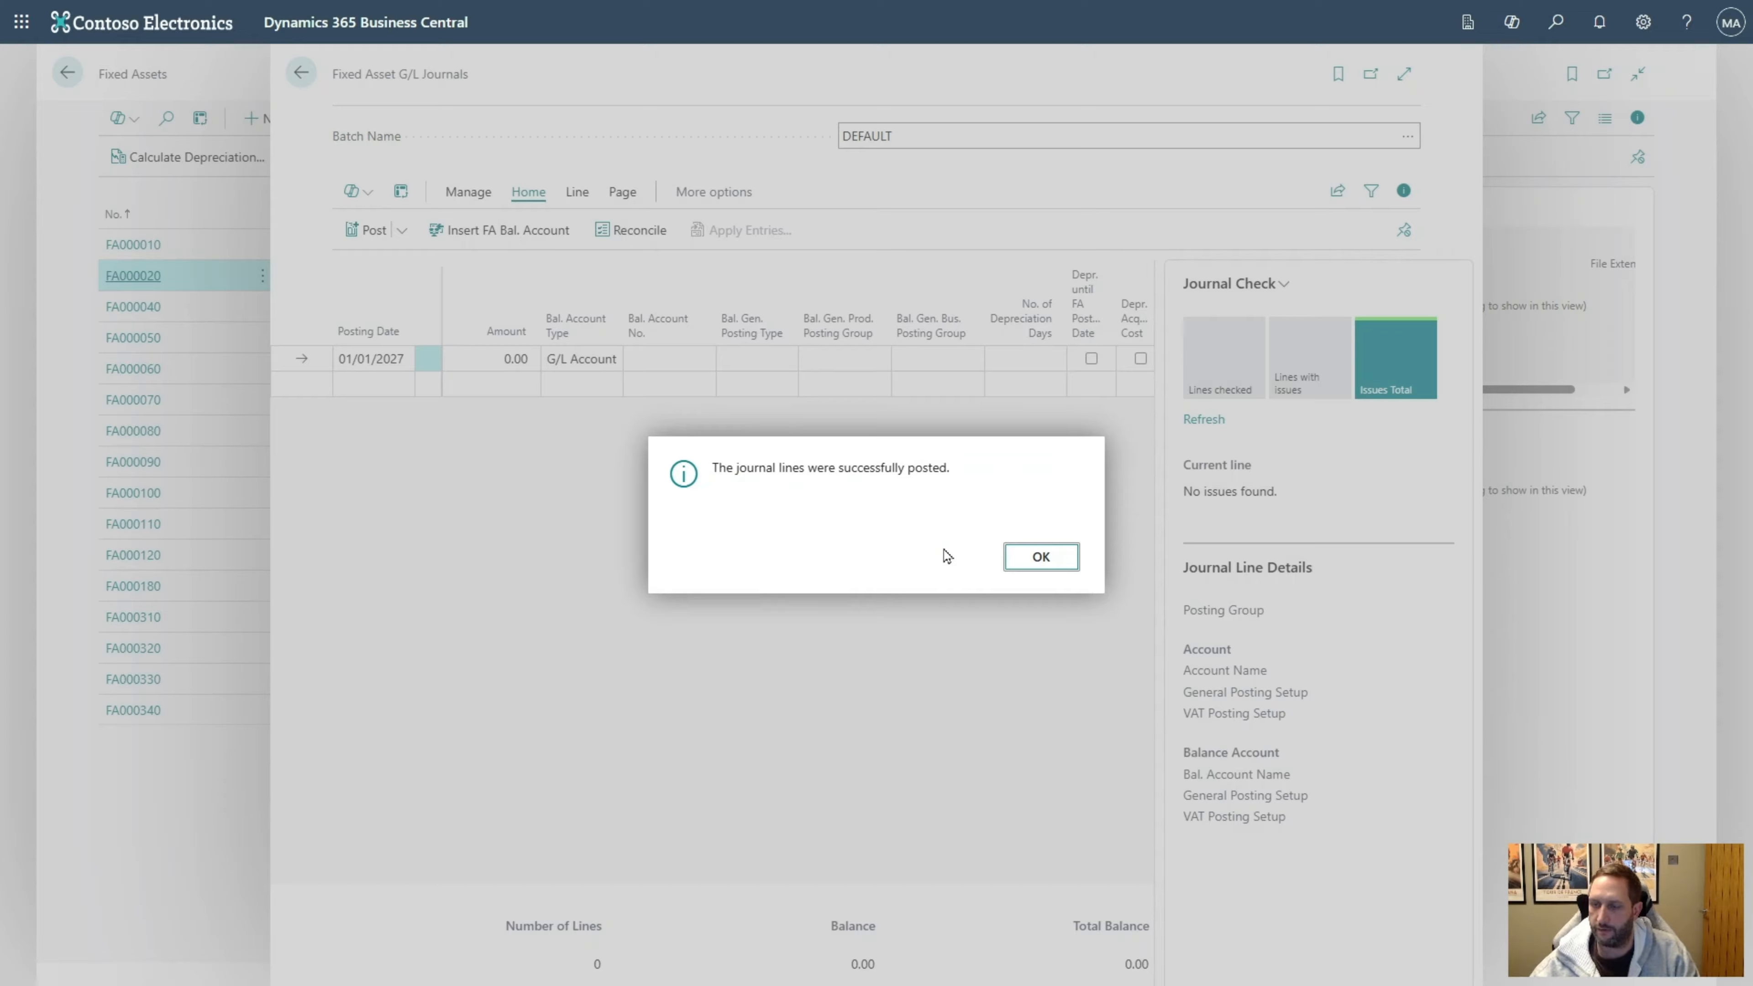
{"action": "left_click", "coordinate": [1028, 557]}
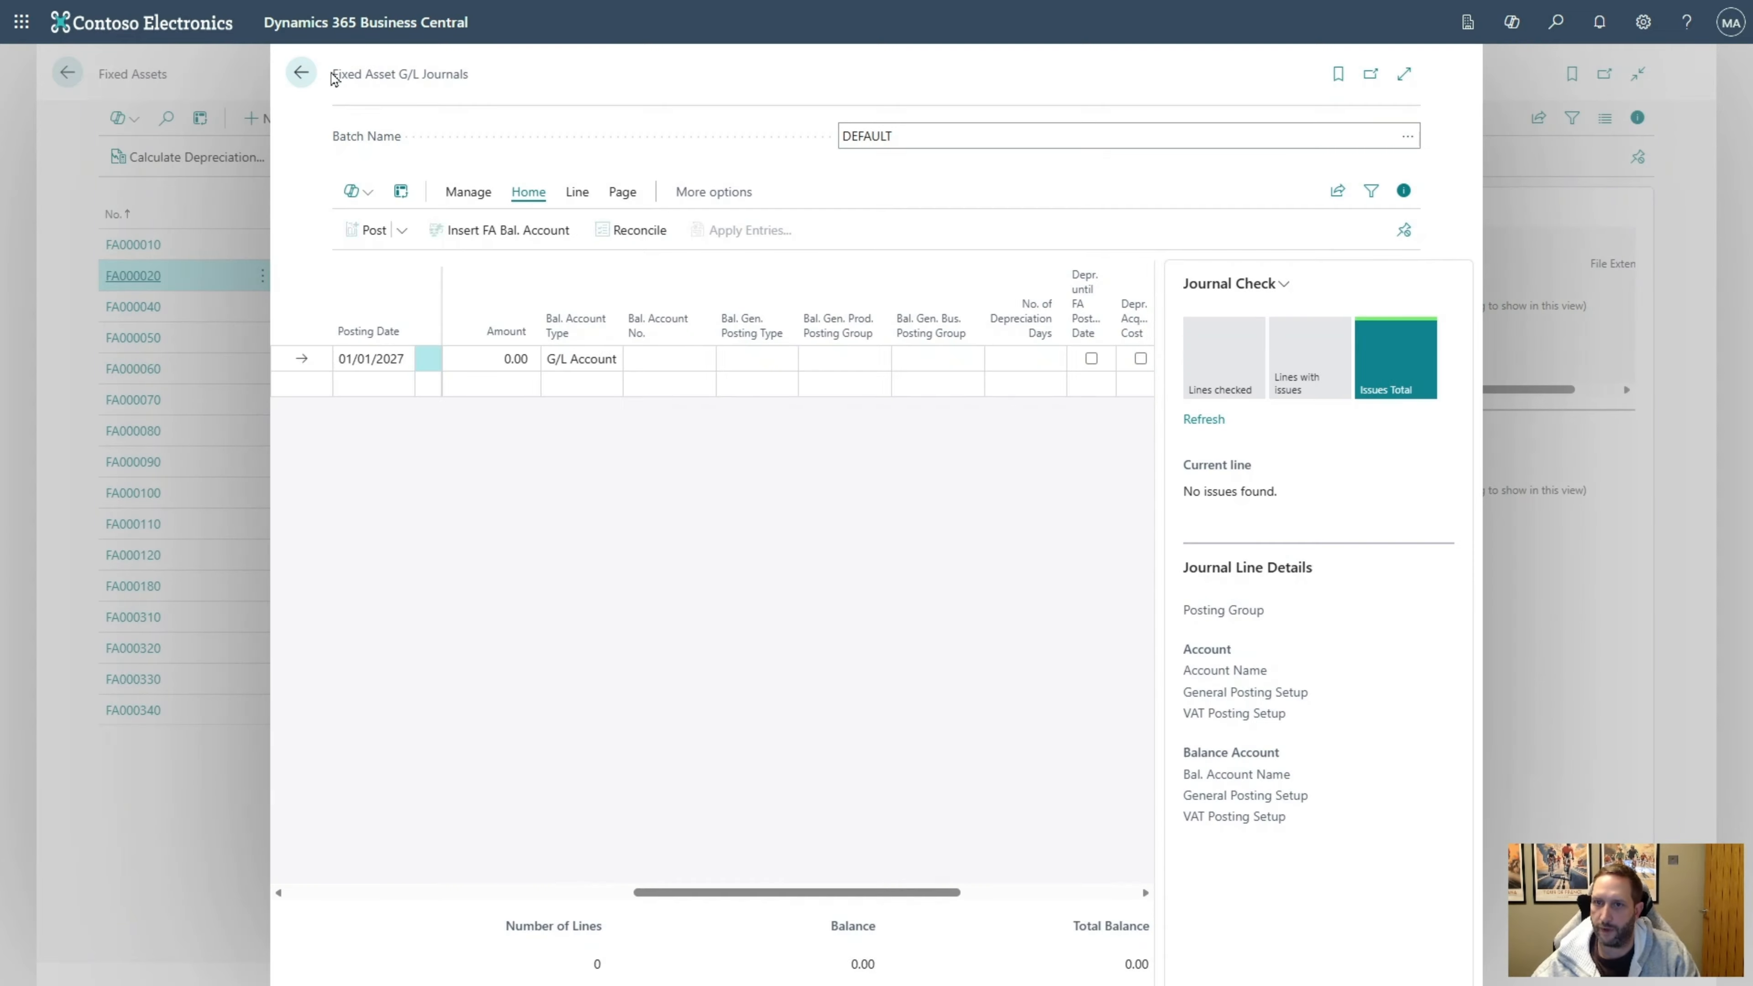
Open the FA000020 card and examine the ledger entries behind its book value, then return to the Fixed Assets list
{"action": "left_click", "coordinate": [303, 75]}
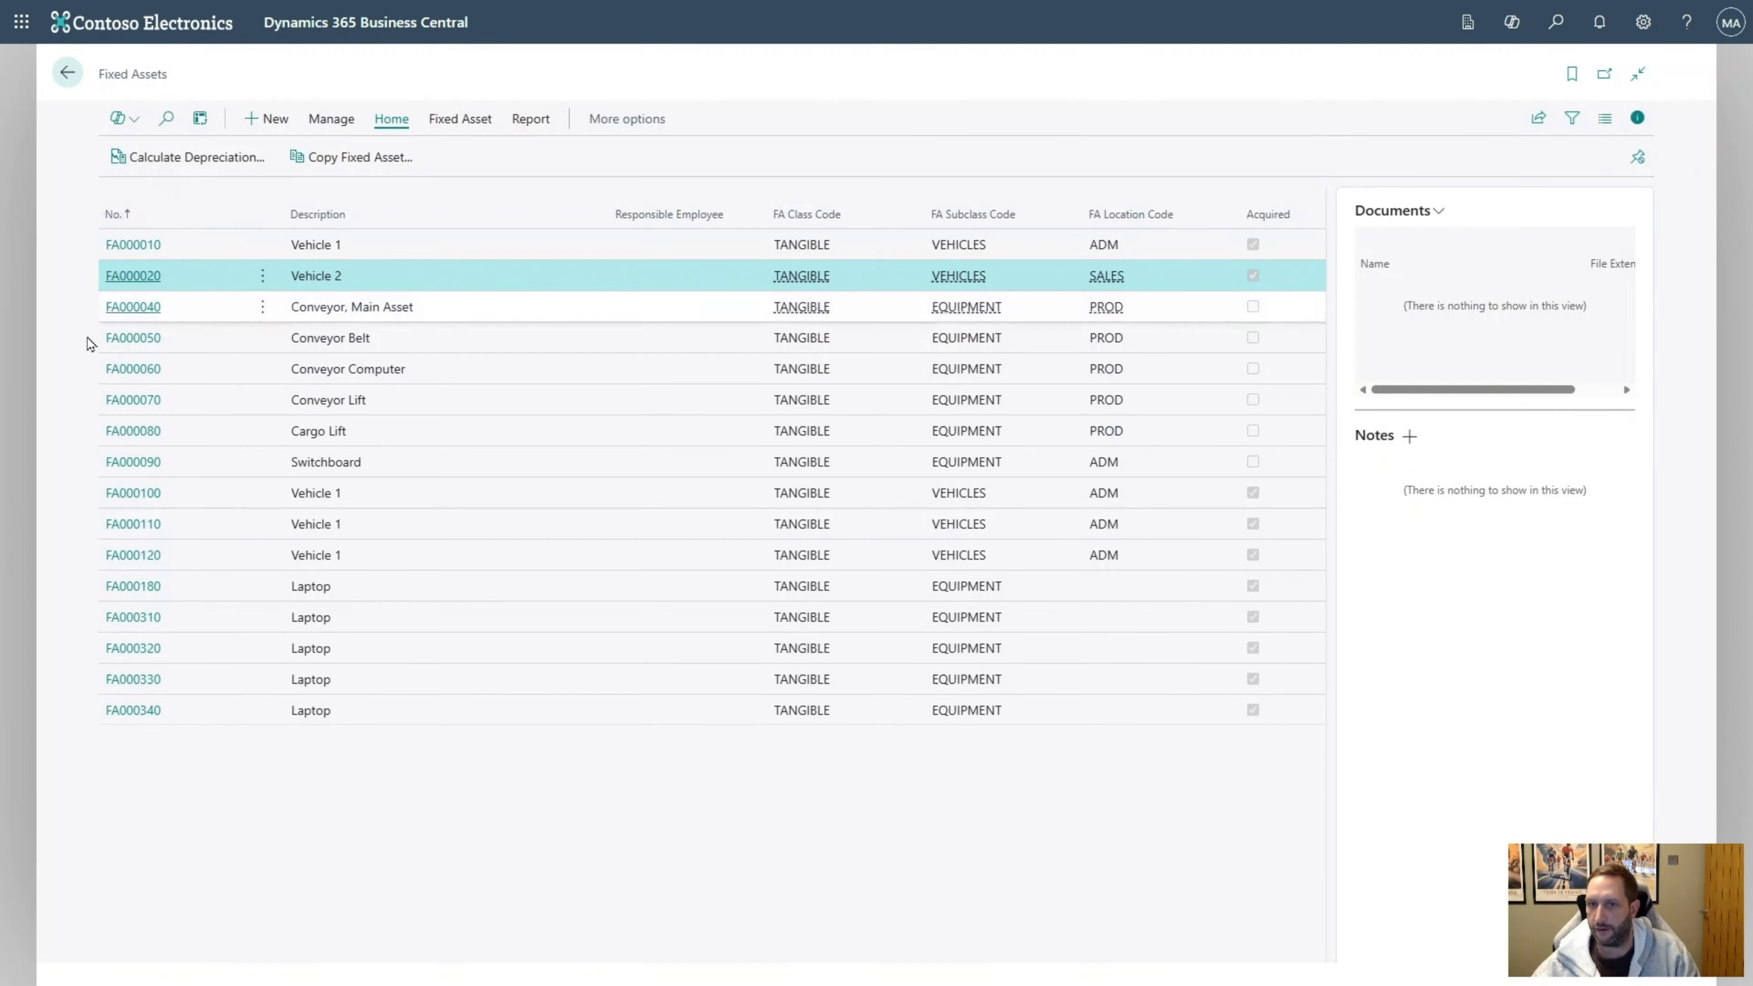
{"action": "left_click", "coordinate": [135, 276]}
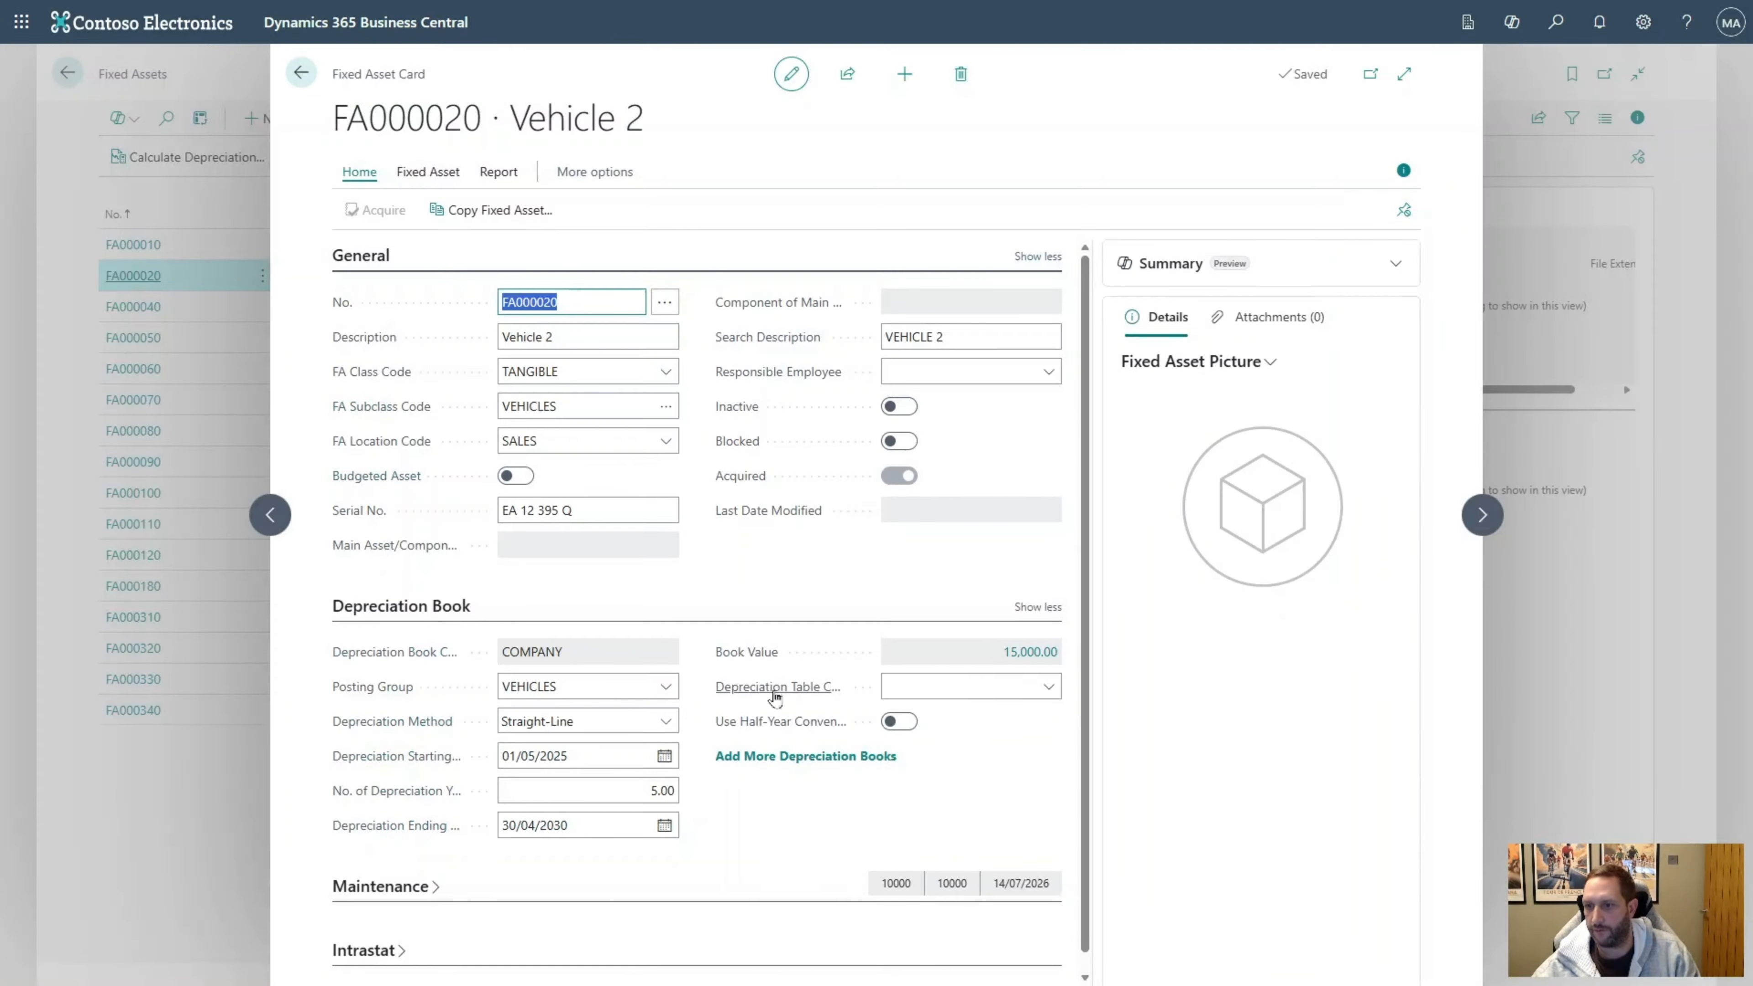
{"action": "left_click", "coordinate": [1036, 653]}
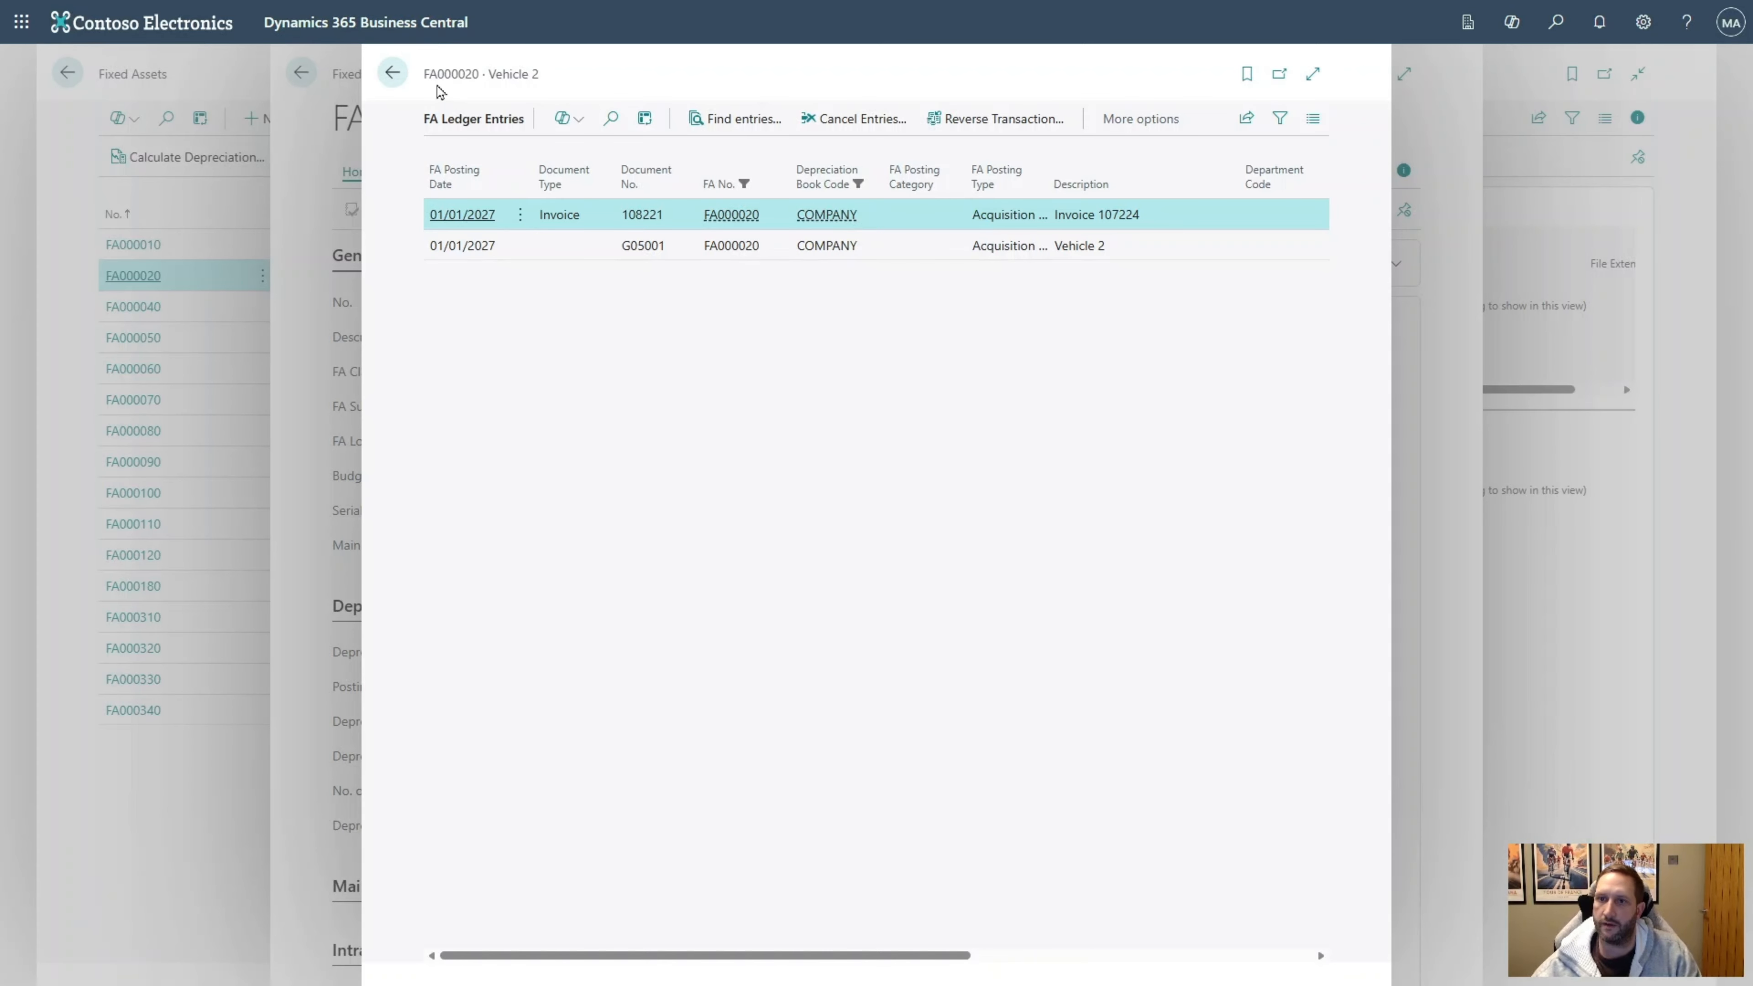
{"action": "left_click", "coordinate": [395, 73]}
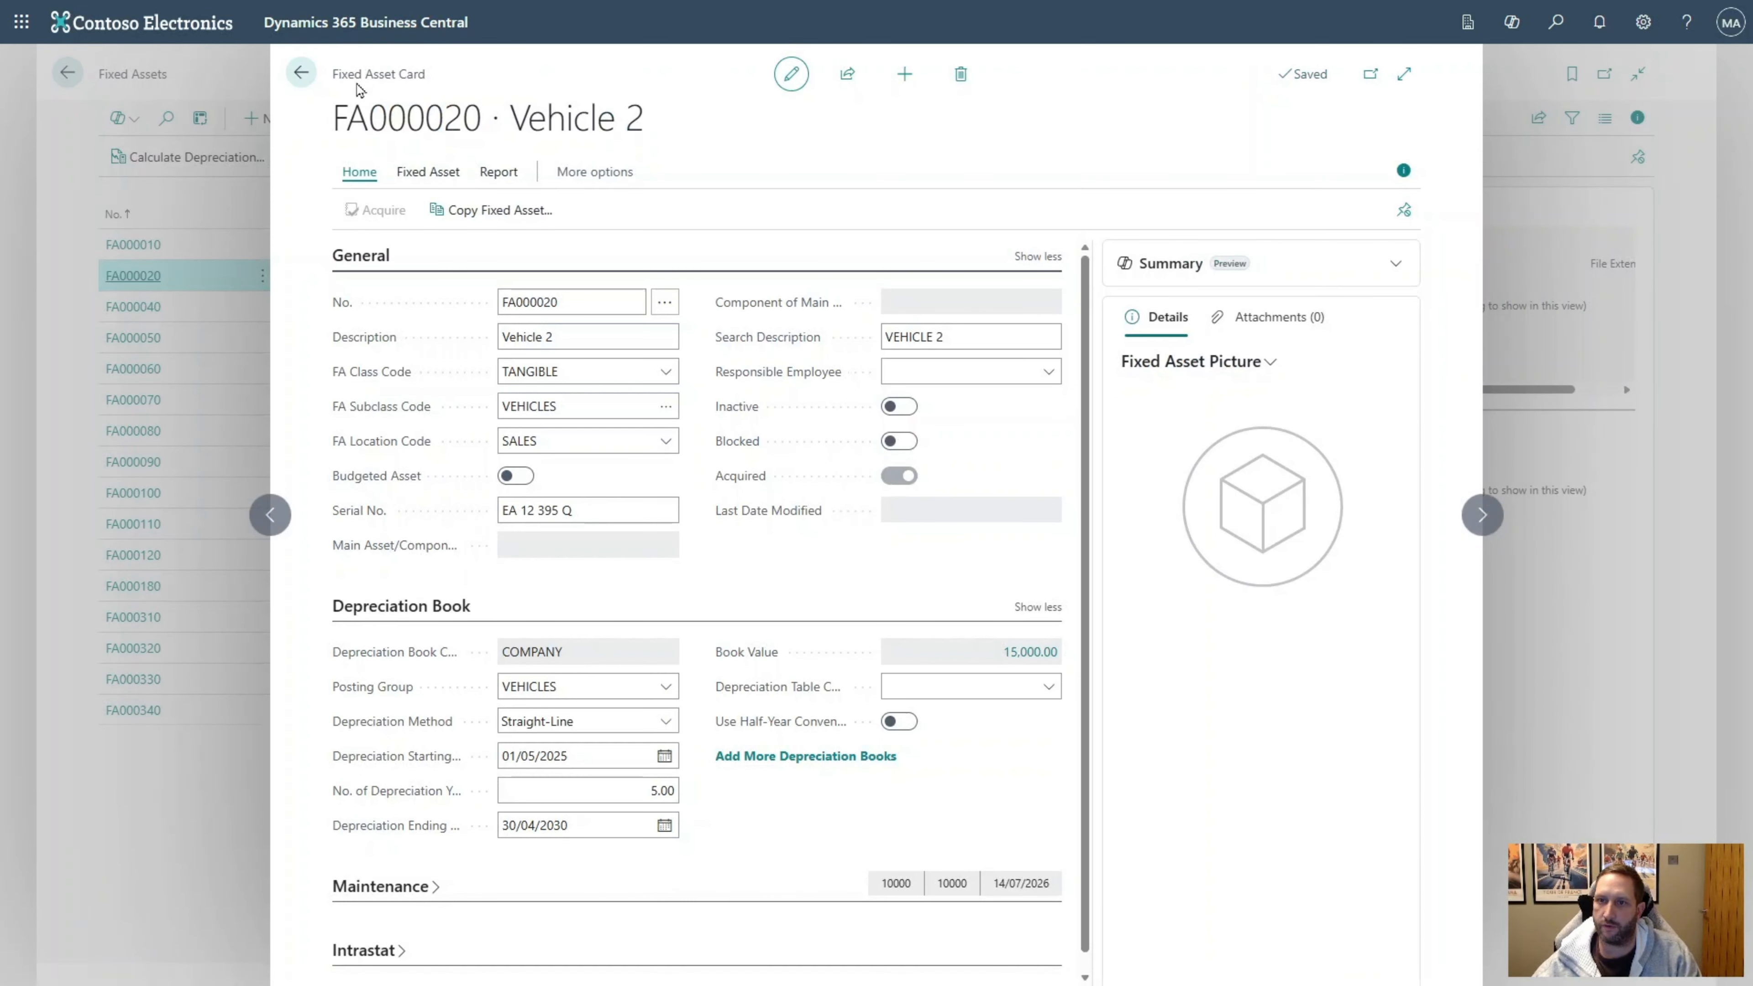
{"action": "left_click", "coordinate": [312, 78]}
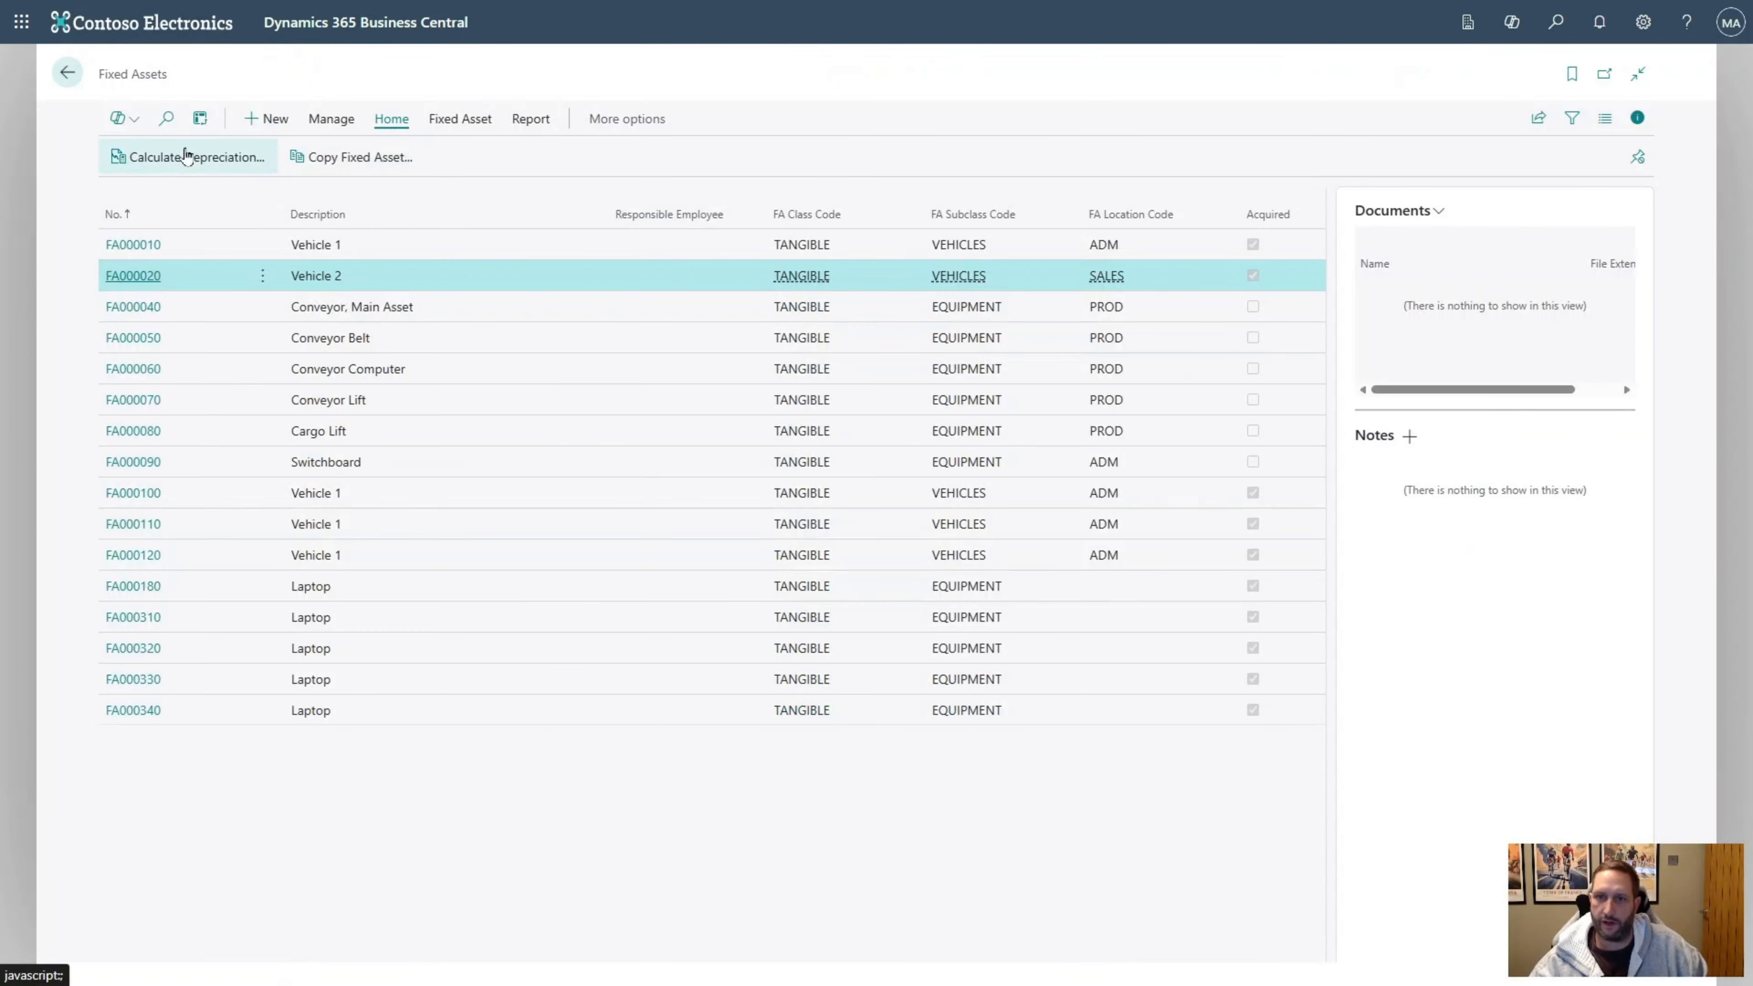
Open Calculate Depreciation, select the COMPANY depreciation book and set the posting date to 31/01/2027
{"action": "left_click", "coordinate": [207, 162]}
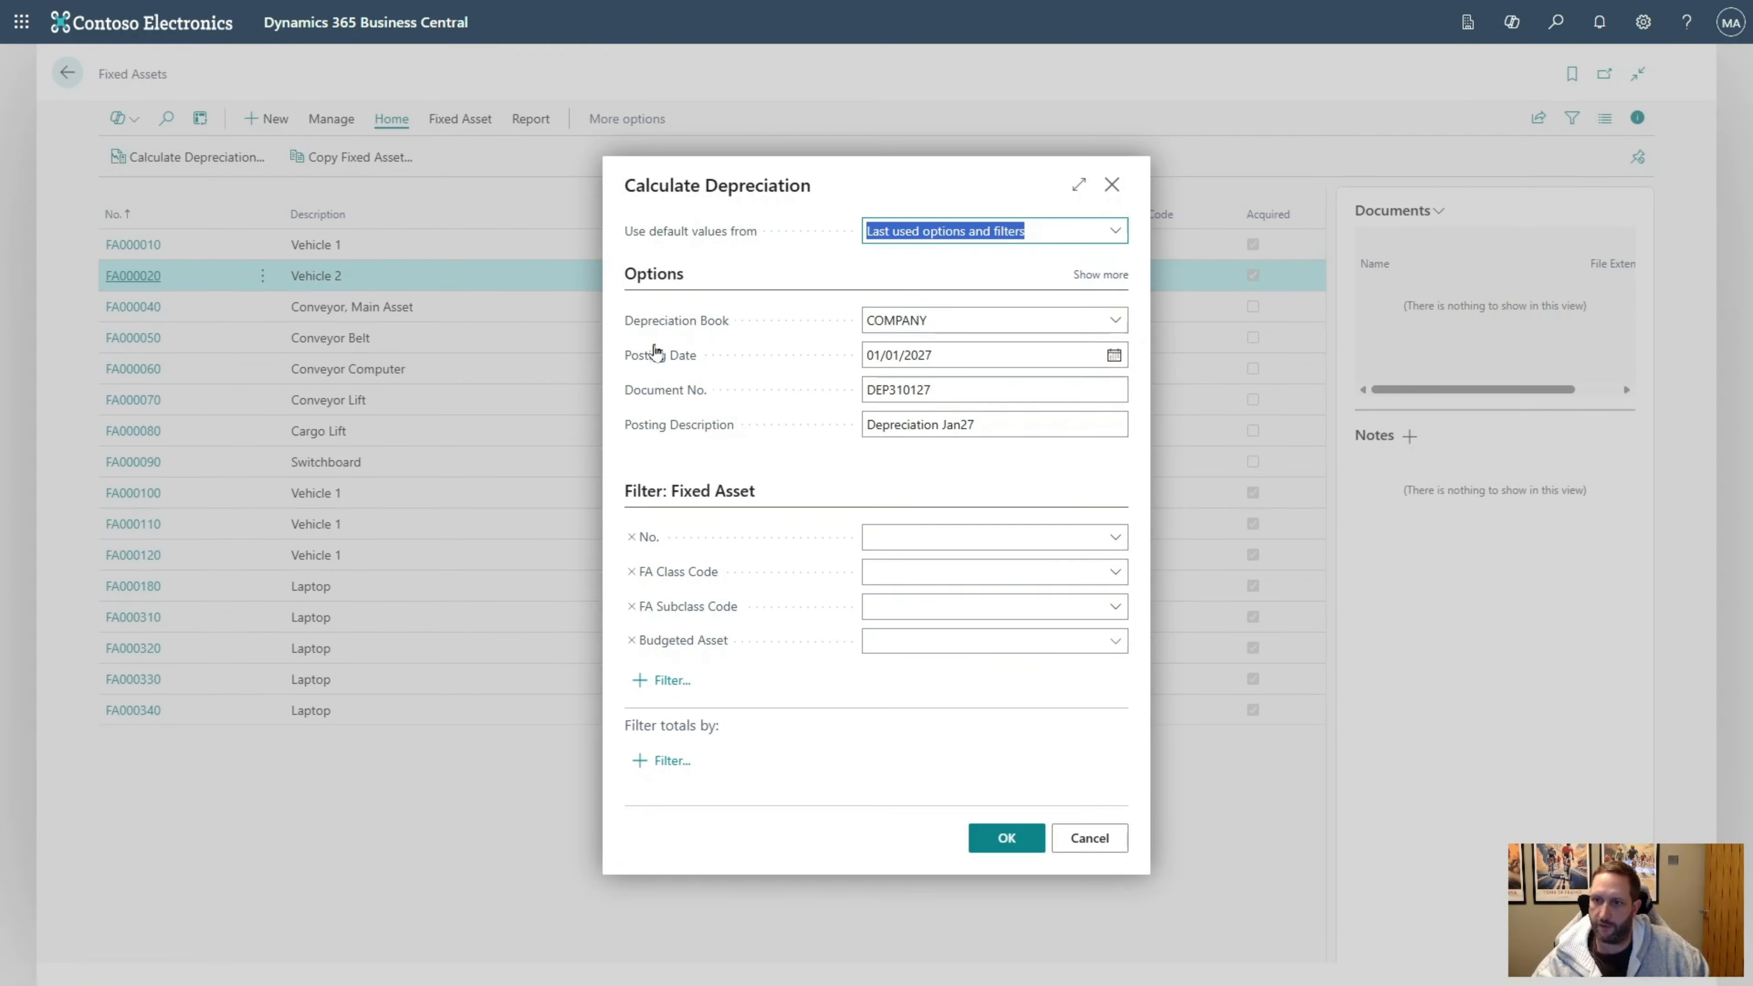
{"action": "left_click", "coordinate": [1094, 326]}
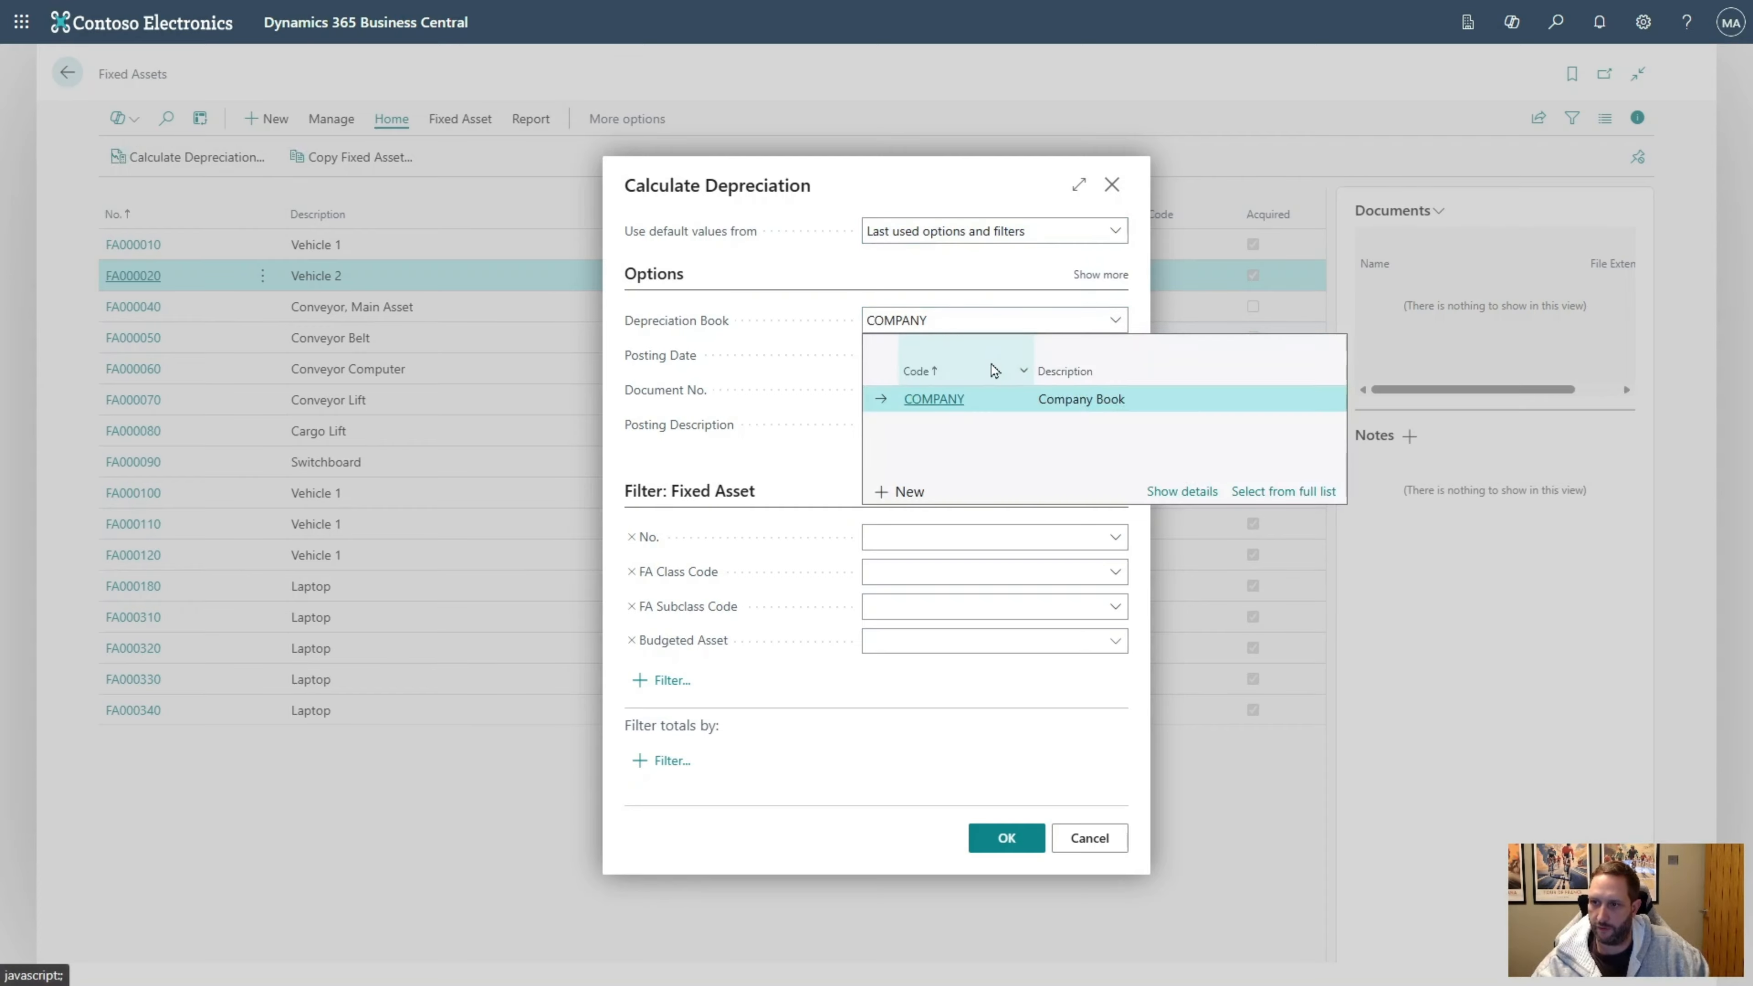
{"action": "left_click", "coordinate": [949, 407]}
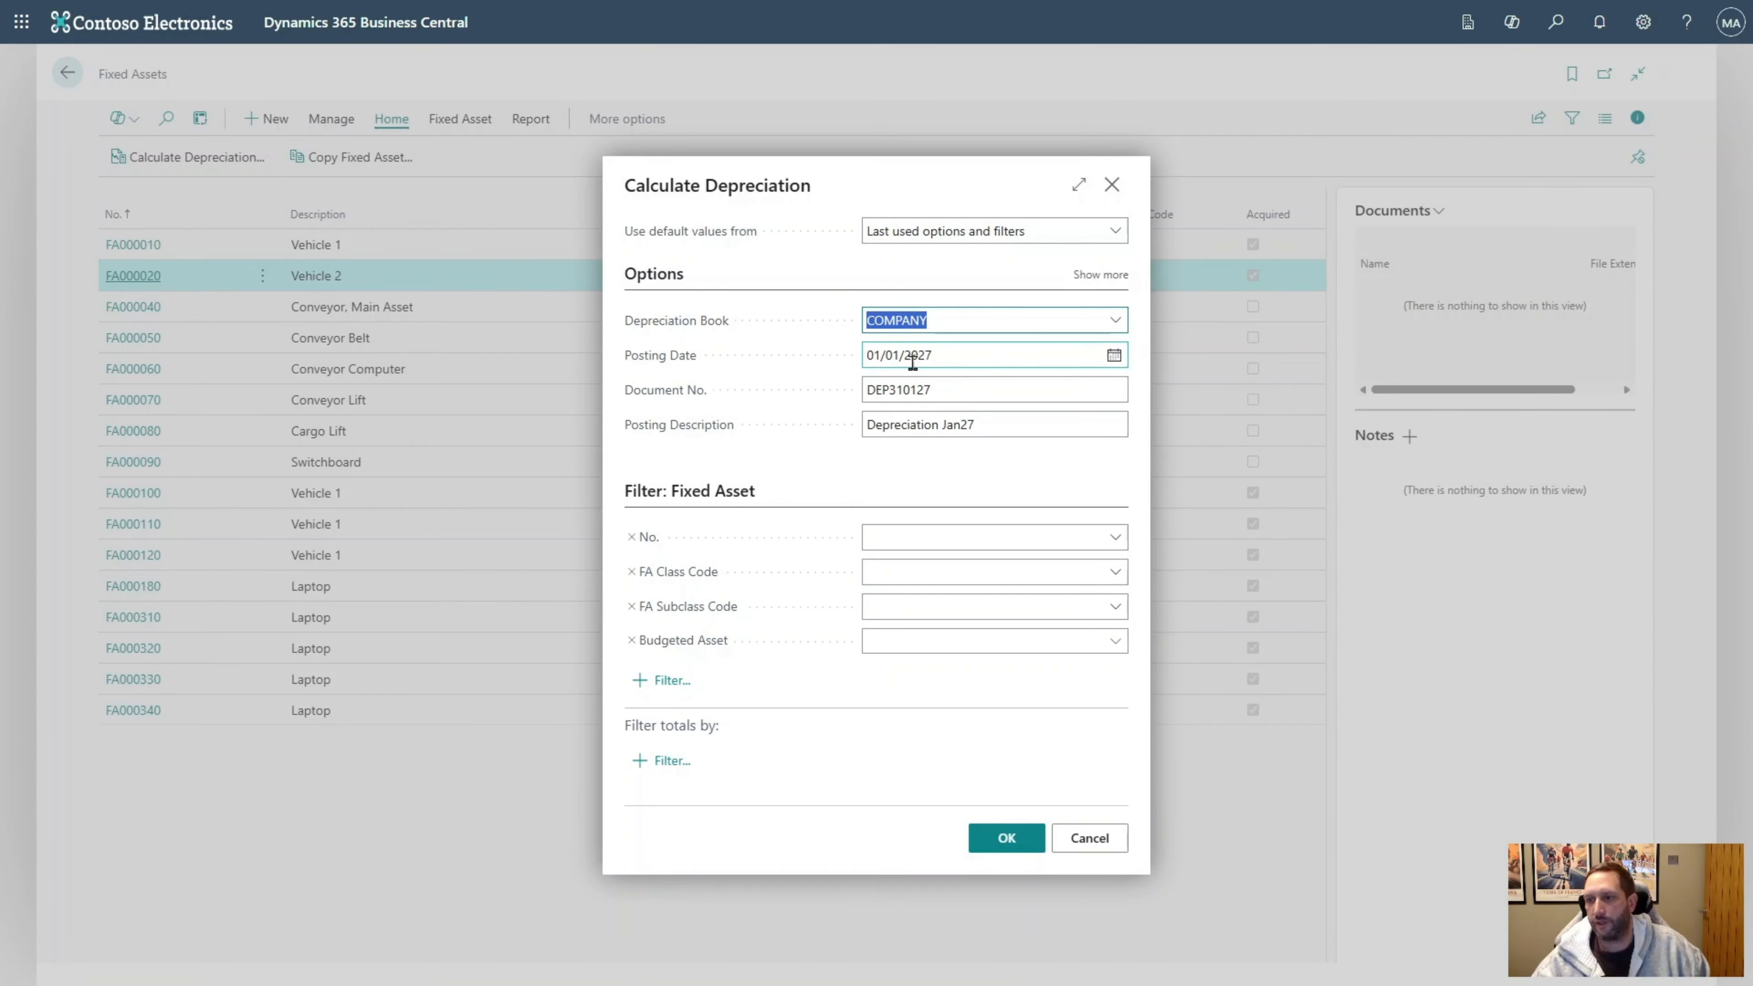
{"action": "left_click", "coordinate": [940, 356]}
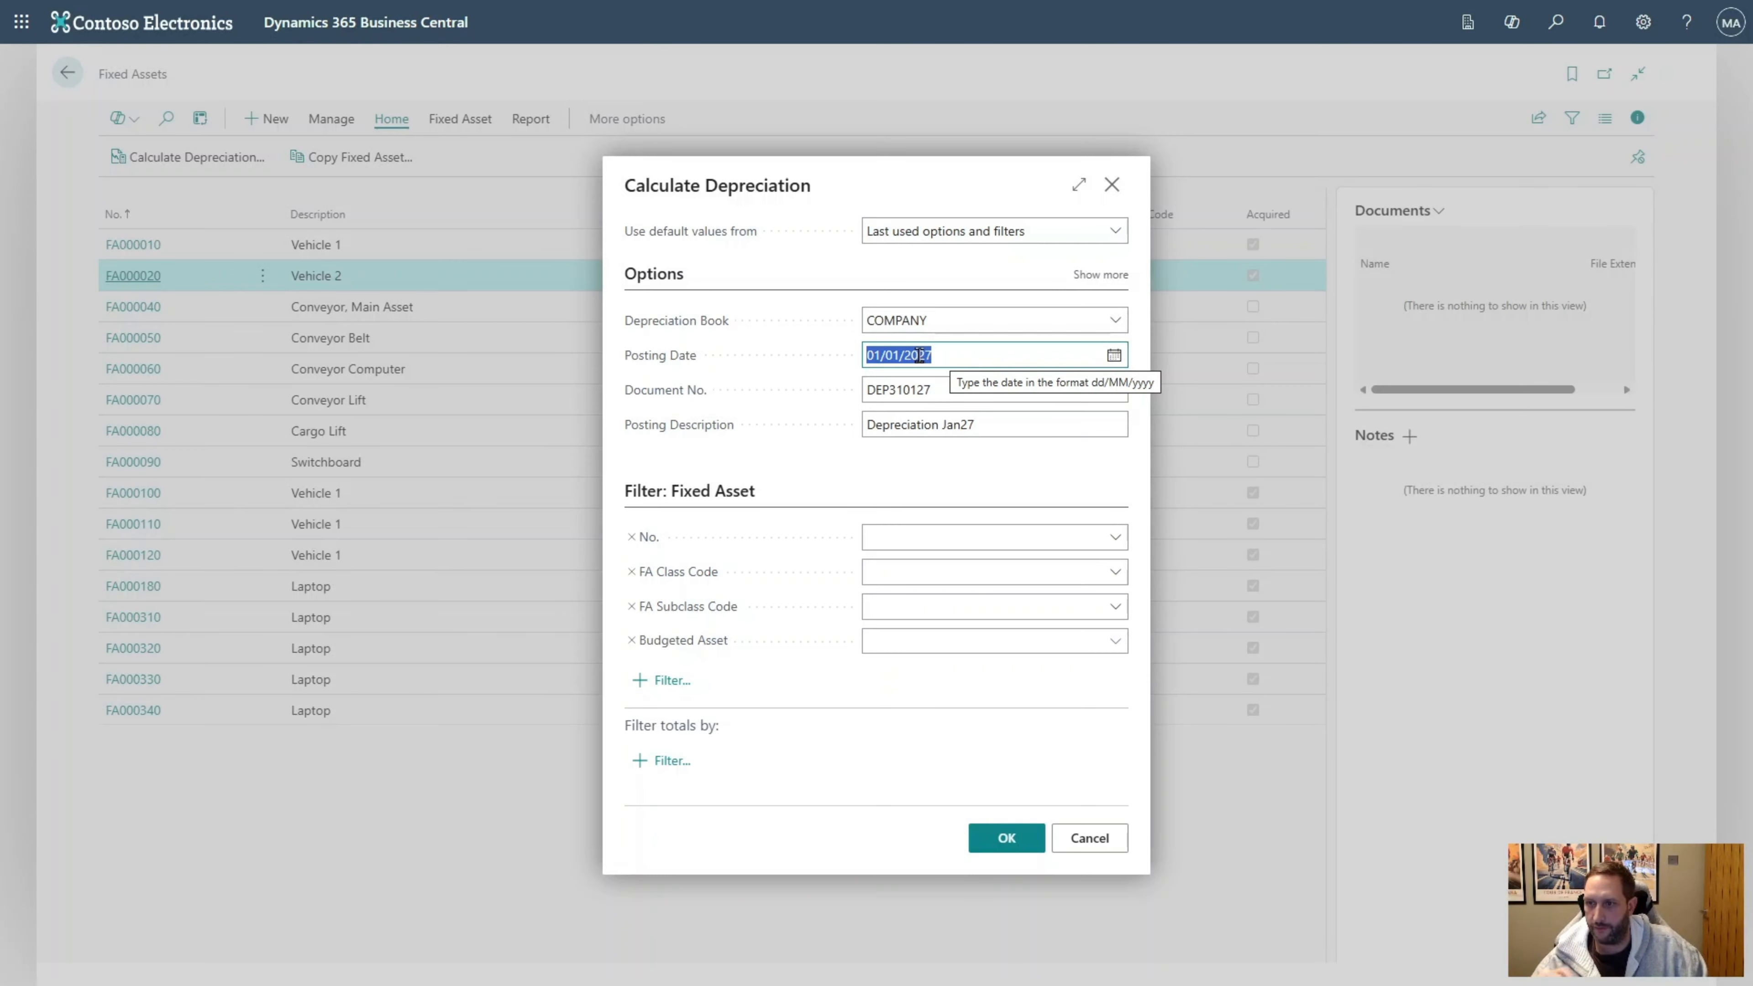
{"action": "type", "text": "31"}
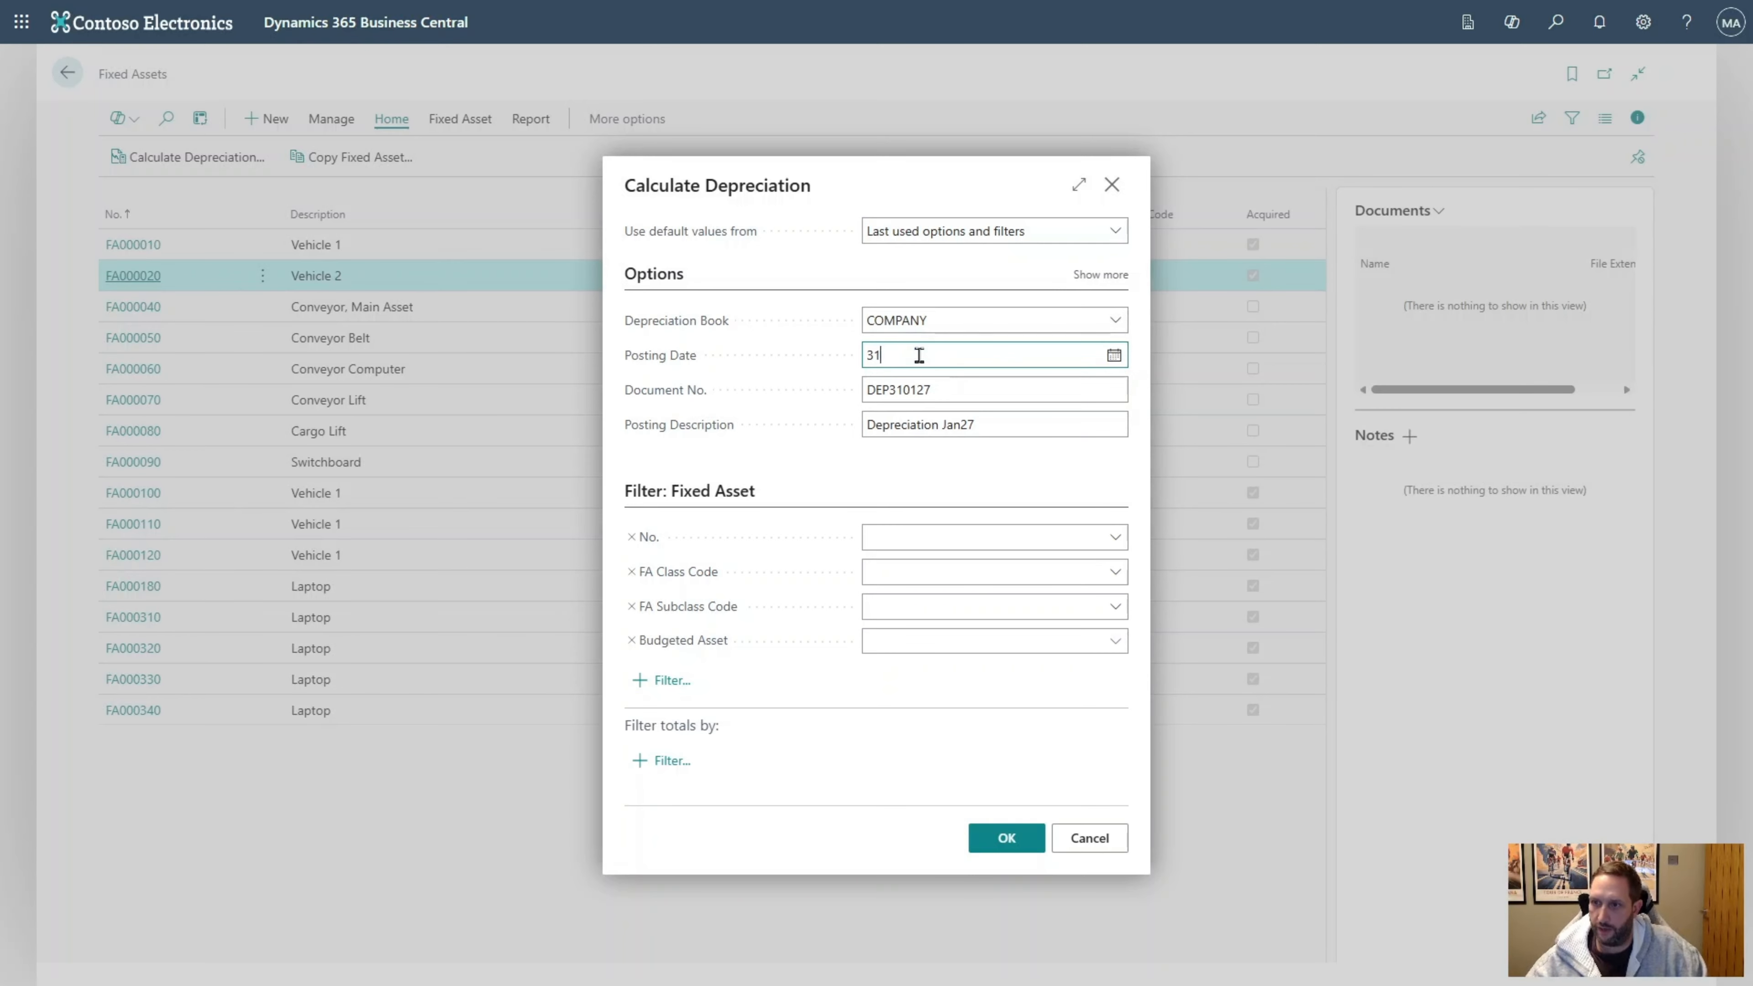
{"action": "type", "text": "/01/2027"}
{"action": "key", "text": "Tab"}
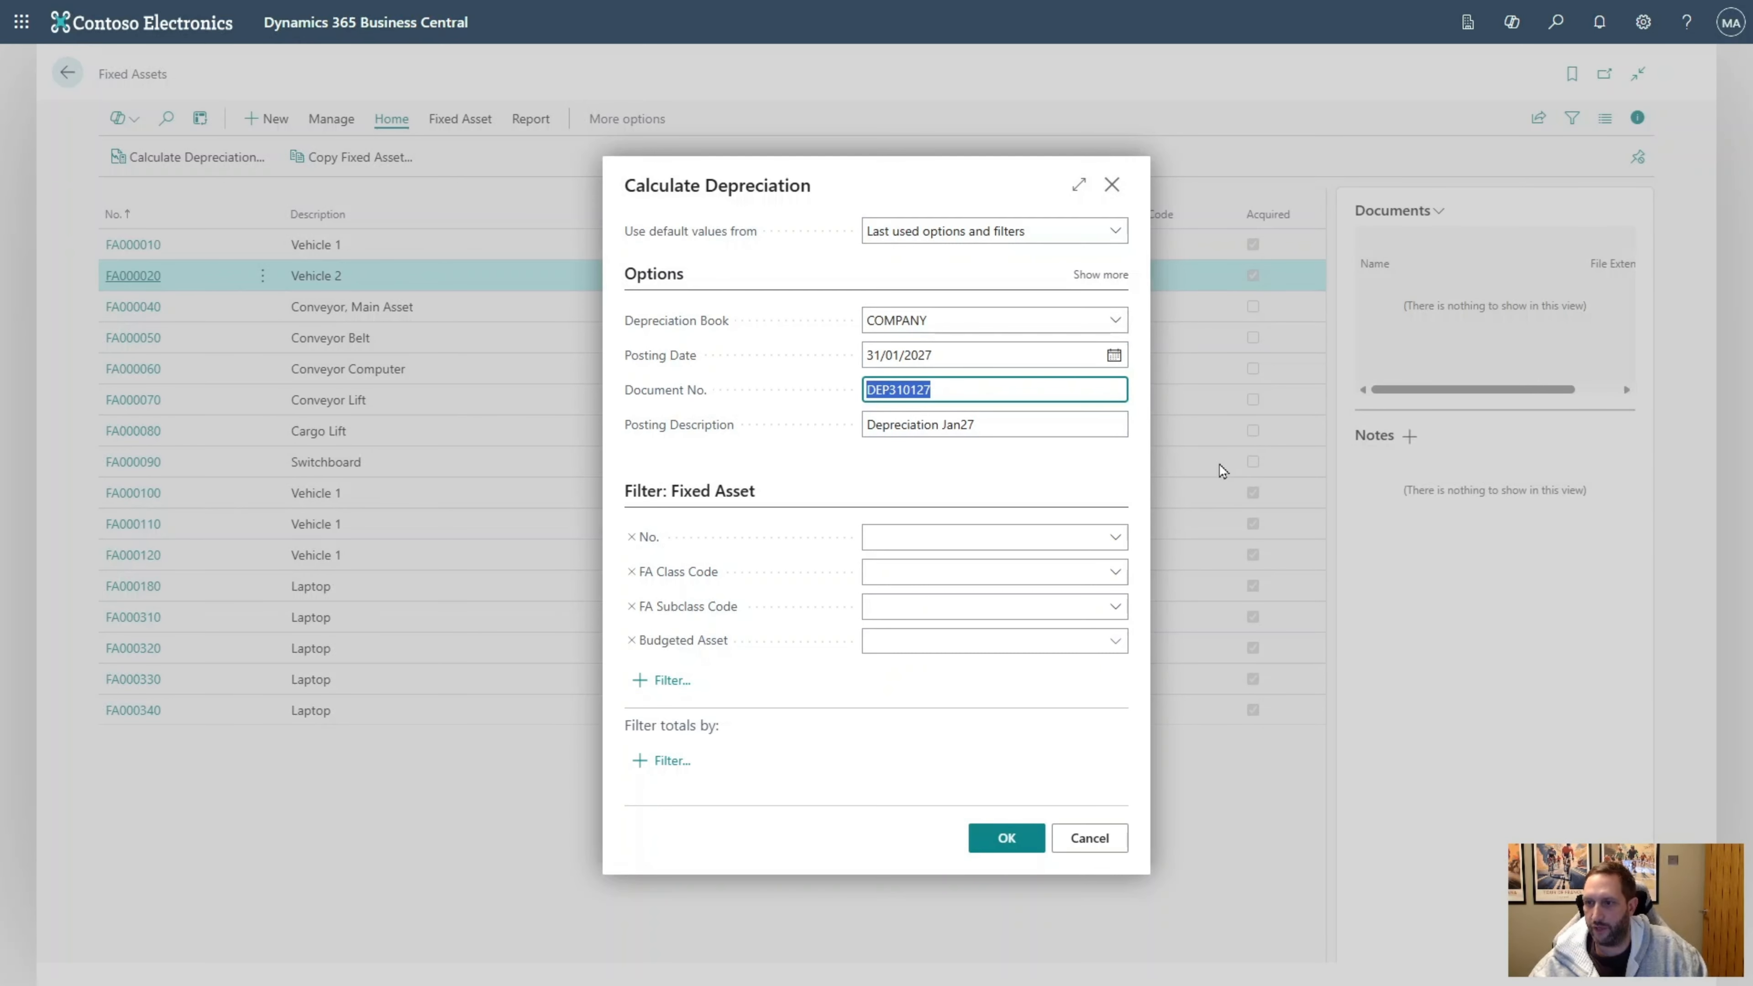
Add an Acquired filter to the depreciation calculation and set it to Yes
{"action": "left_click", "coordinate": [662, 683]}
{"action": "left_click", "coordinate": [709, 419]}
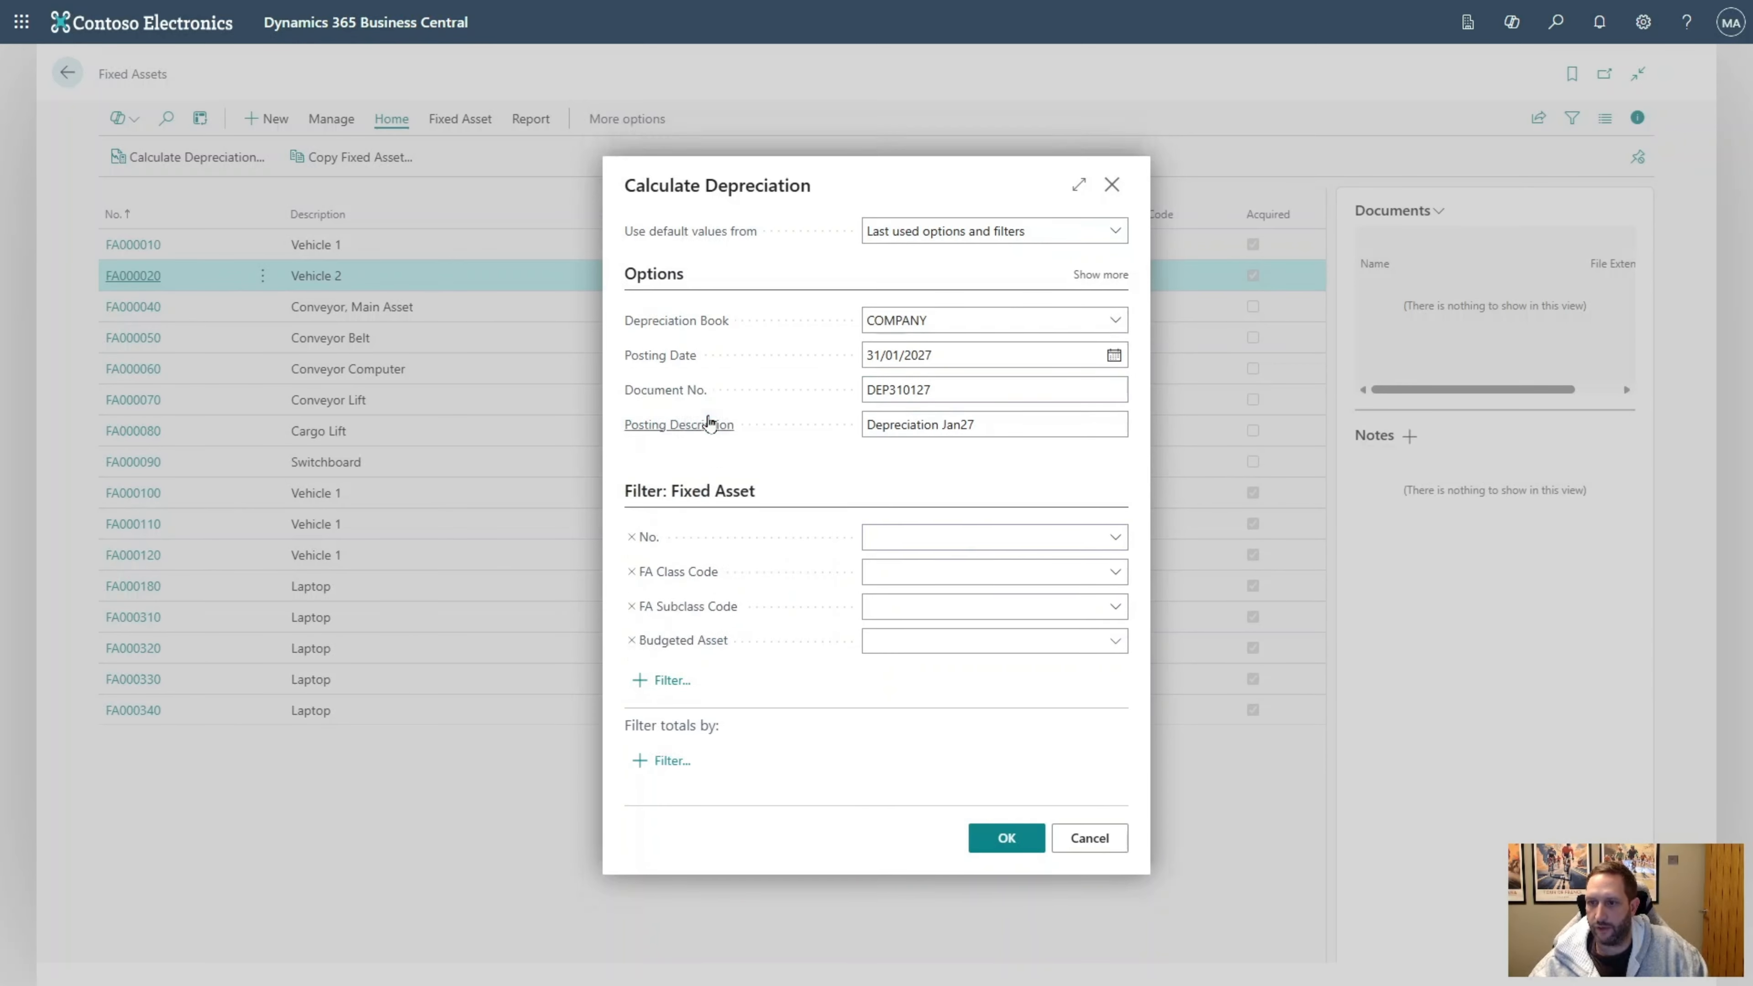
{"action": "left_click", "coordinate": [1006, 657]}
{"action": "left_click", "coordinate": [920, 725]}
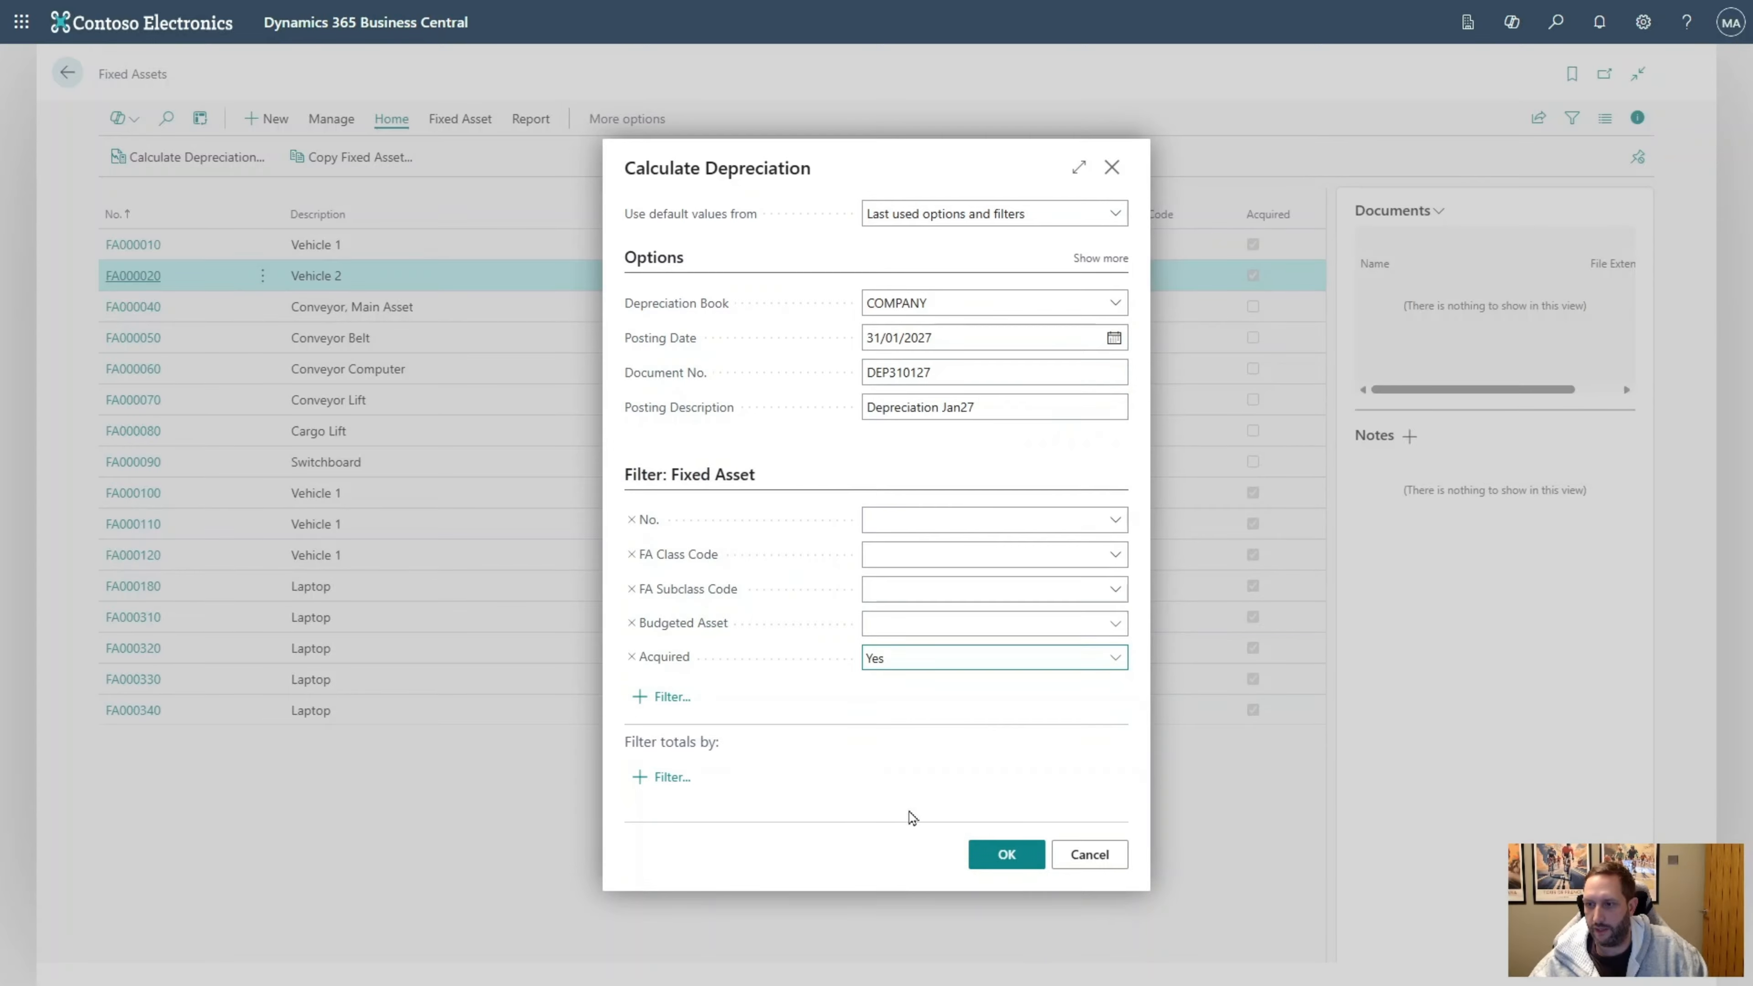
{"action": "left_click", "coordinate": [886, 788]}
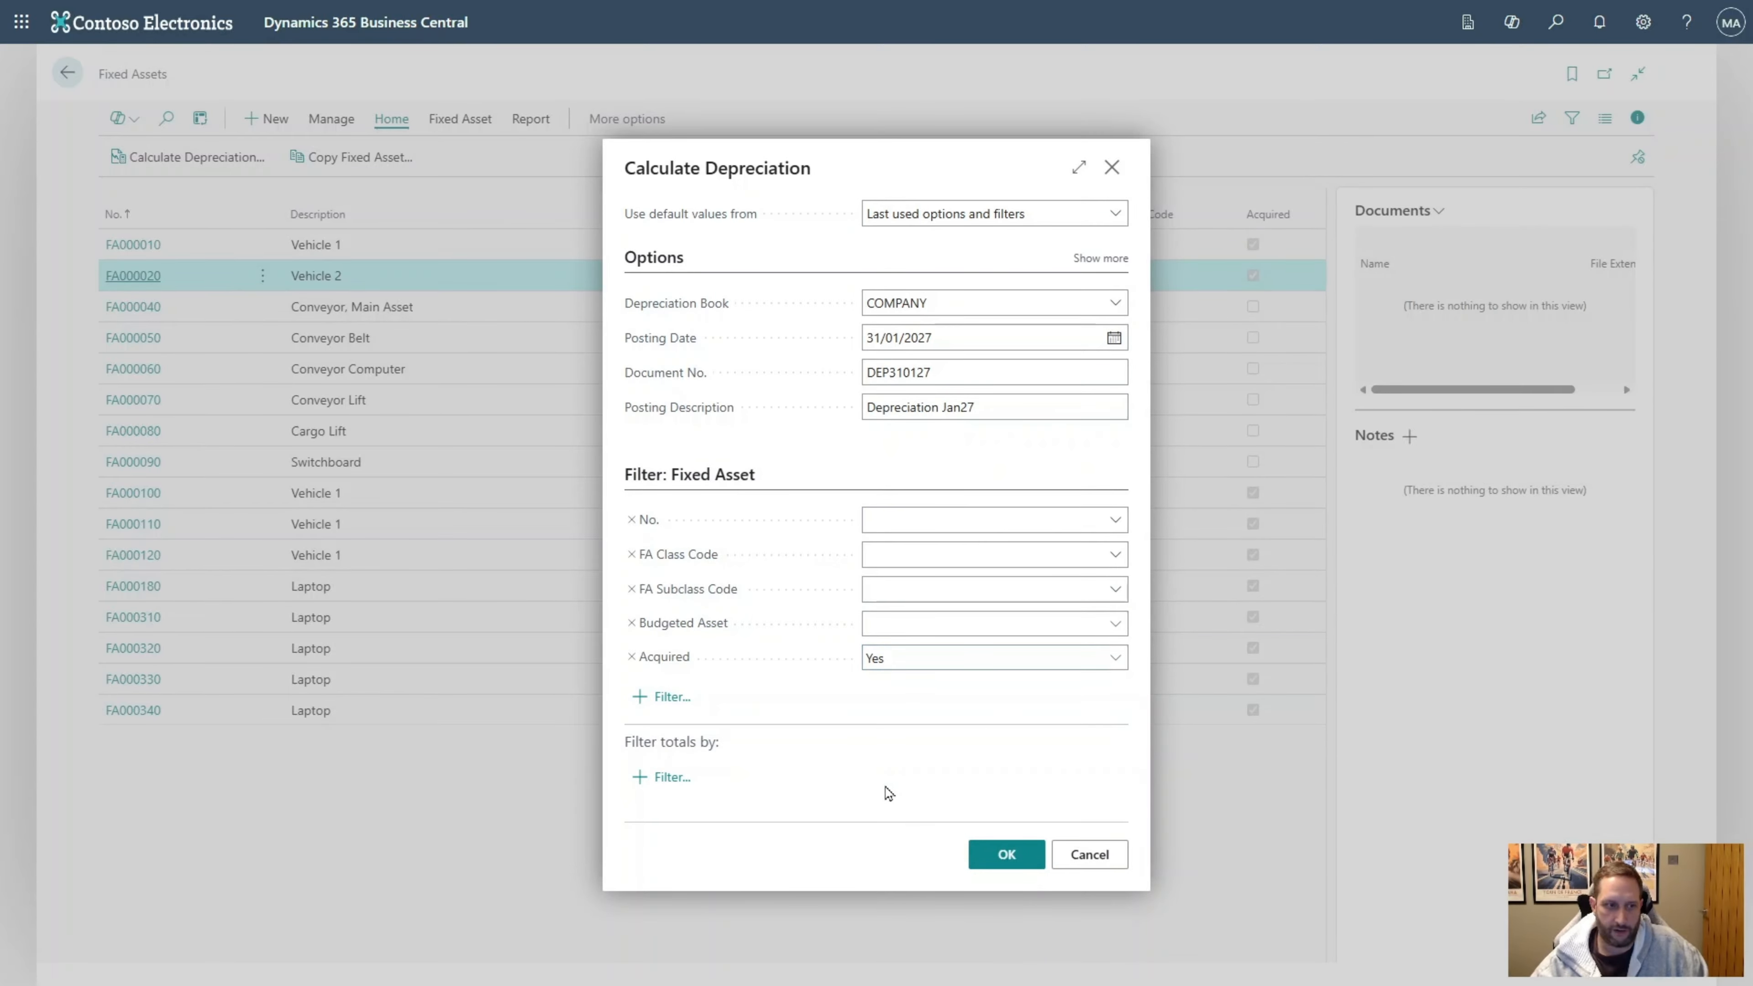
Run the depreciation calculation and open the Fixed Asset G/L Journal full width to examine the created lines' amounts and depreciation days
{"action": "left_click", "coordinate": [987, 850]}
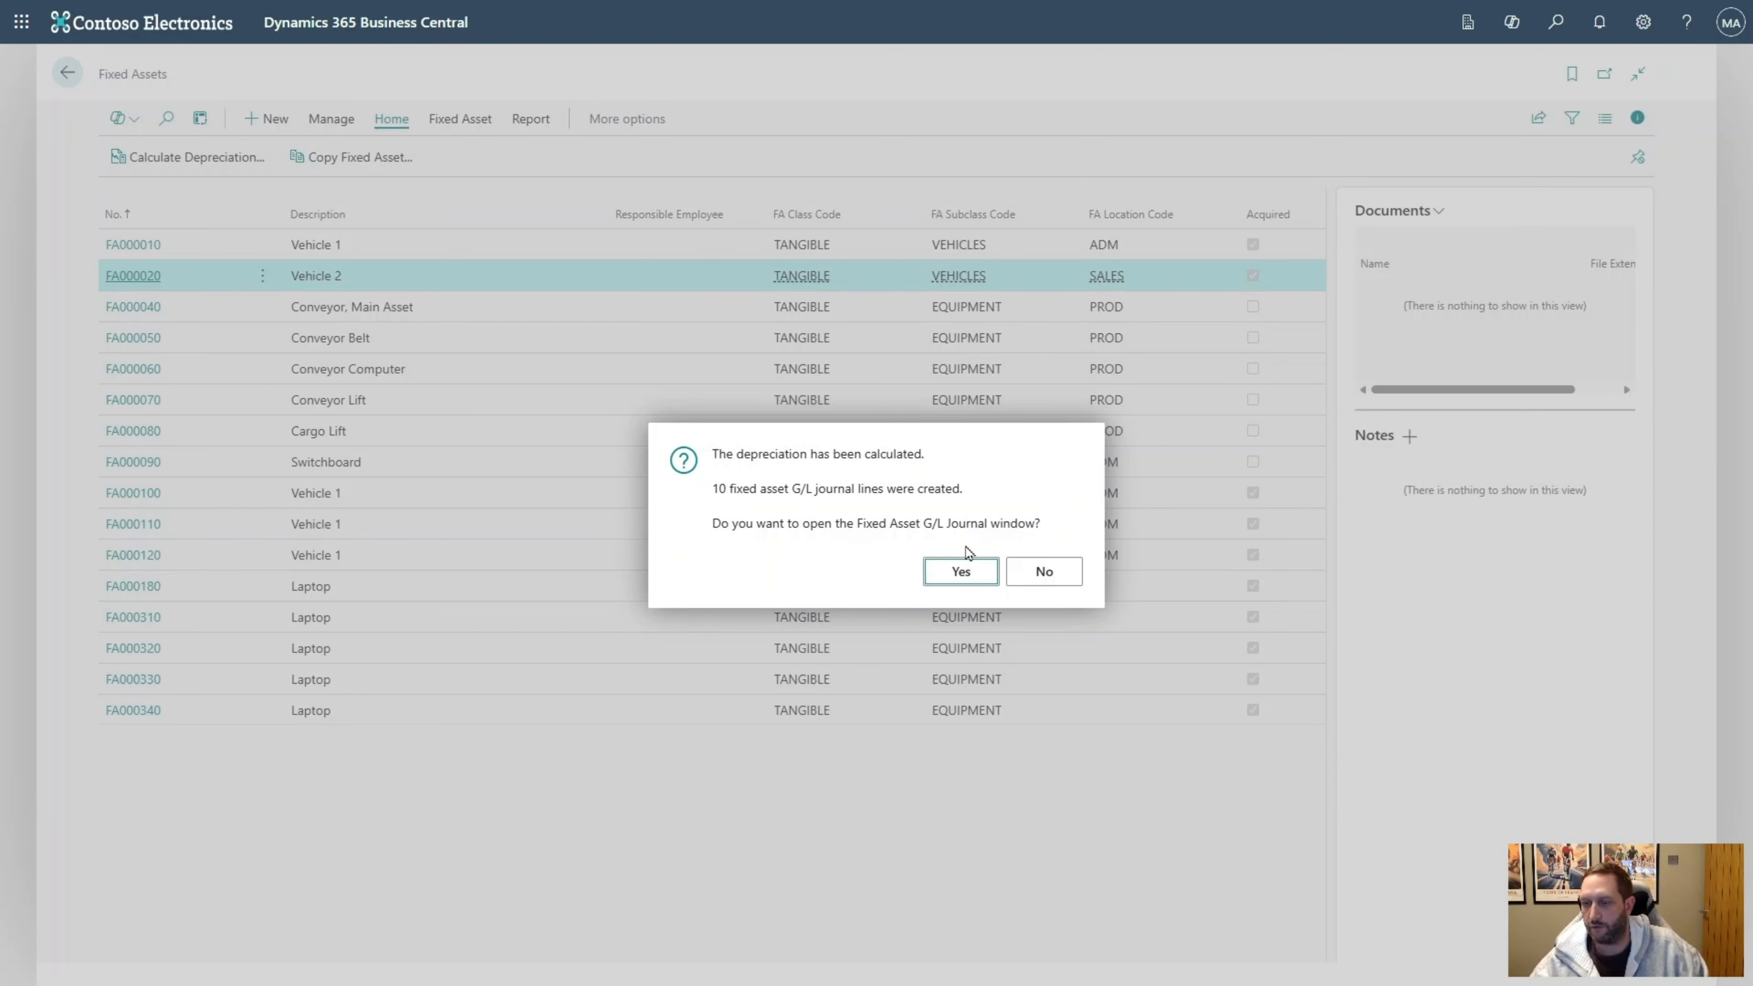
{"action": "left_click", "coordinate": [963, 567]}
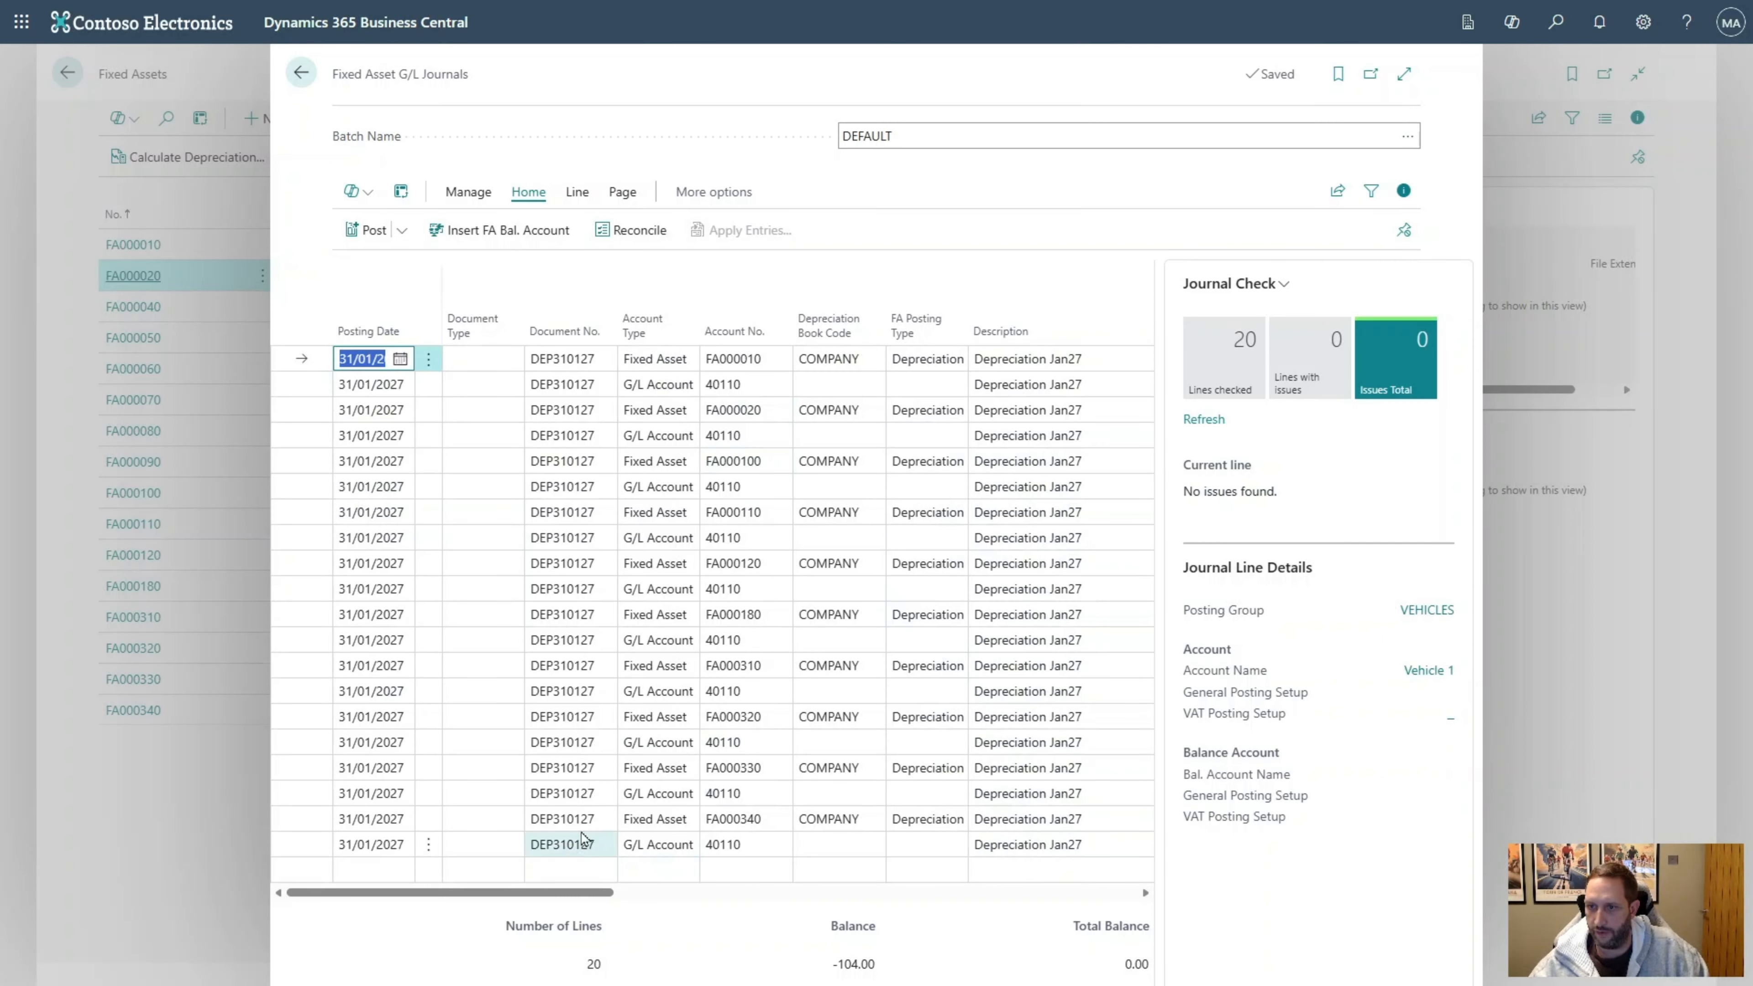
{"action": "left_click", "coordinate": [1404, 73]}
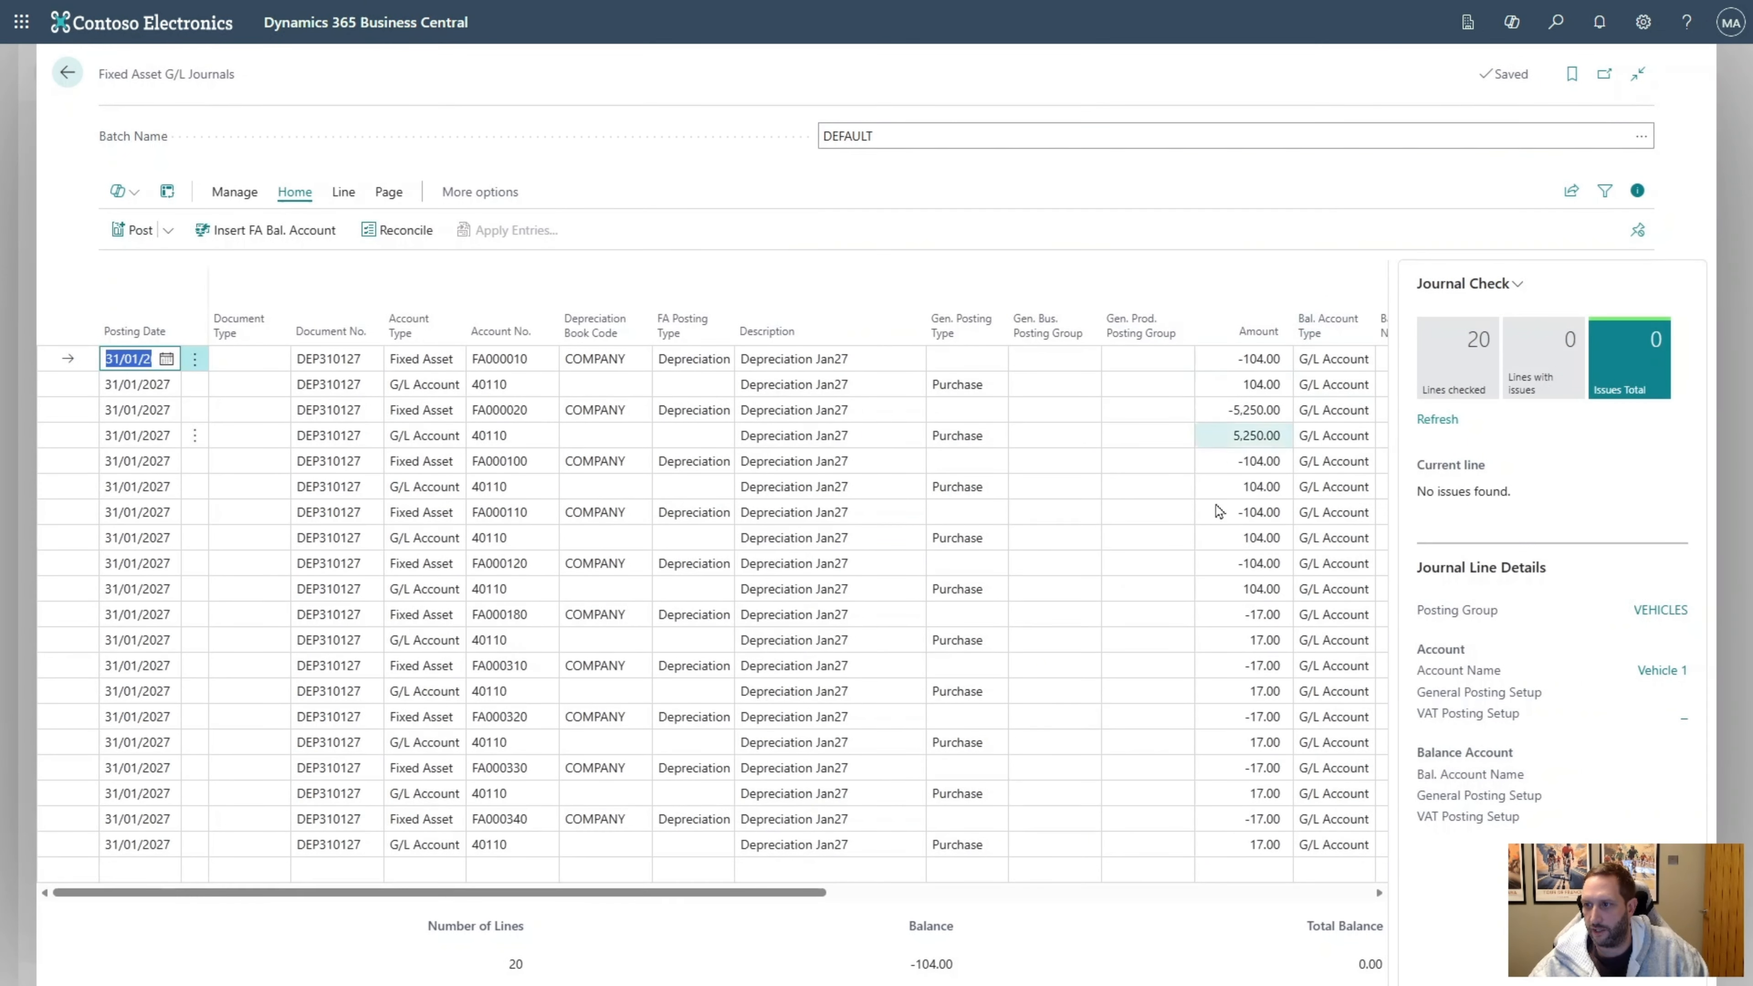
{"action": "left_click_drag", "start_coordinate": [793, 895], "coordinate": [1215, 815]}
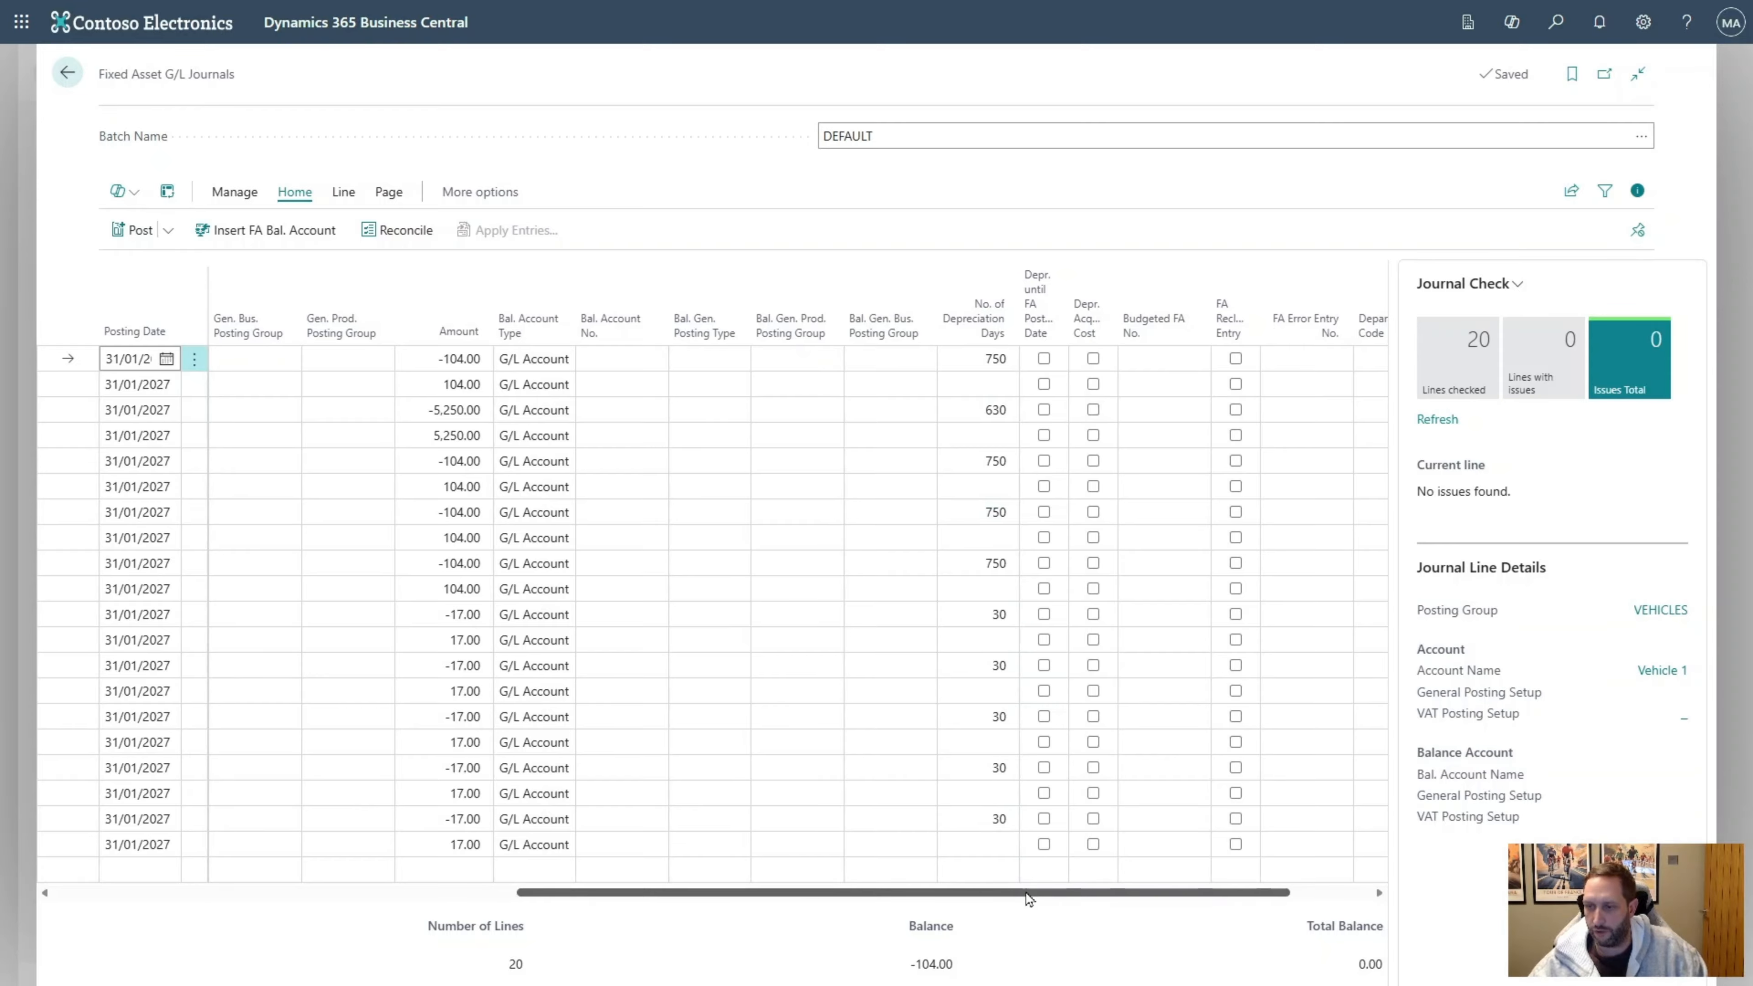
{"action": "left_click_drag", "start_coordinate": [1029, 898], "coordinate": [563, 897]}
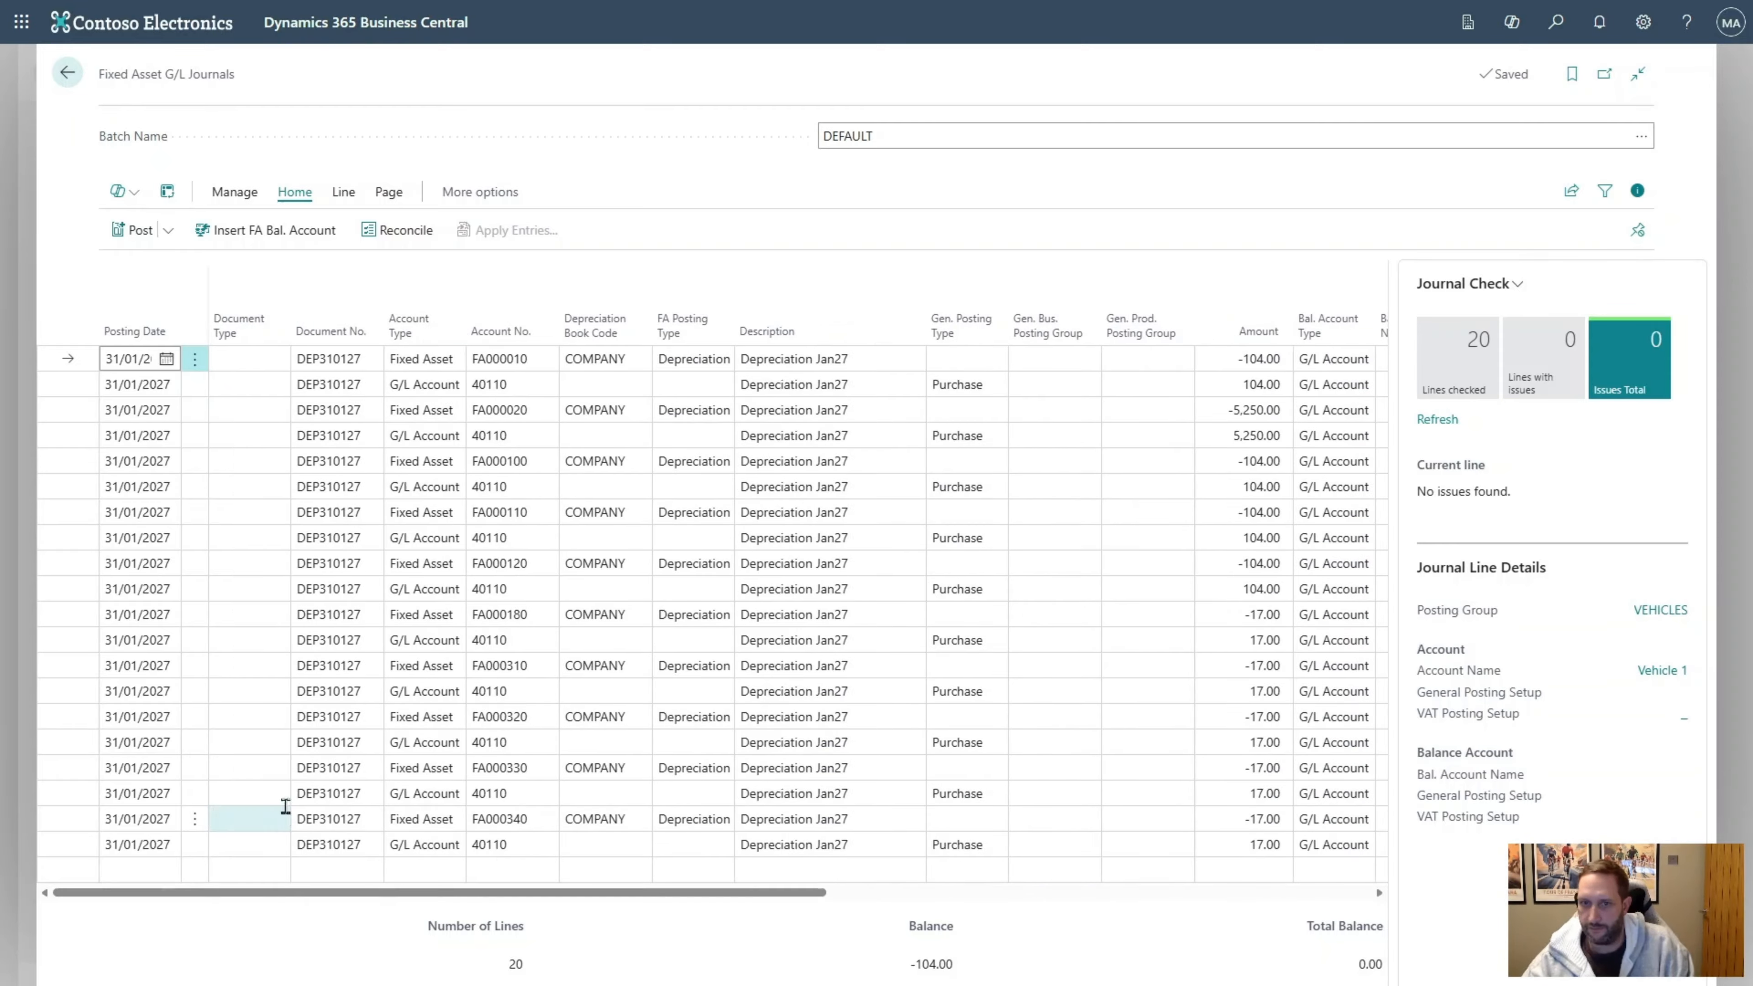
Post the depreciation lines in the Fixed Asset G/L Journal despite the later posting date, and return to the Fixed Assets list
{"action": "left_click", "coordinate": [136, 228]}
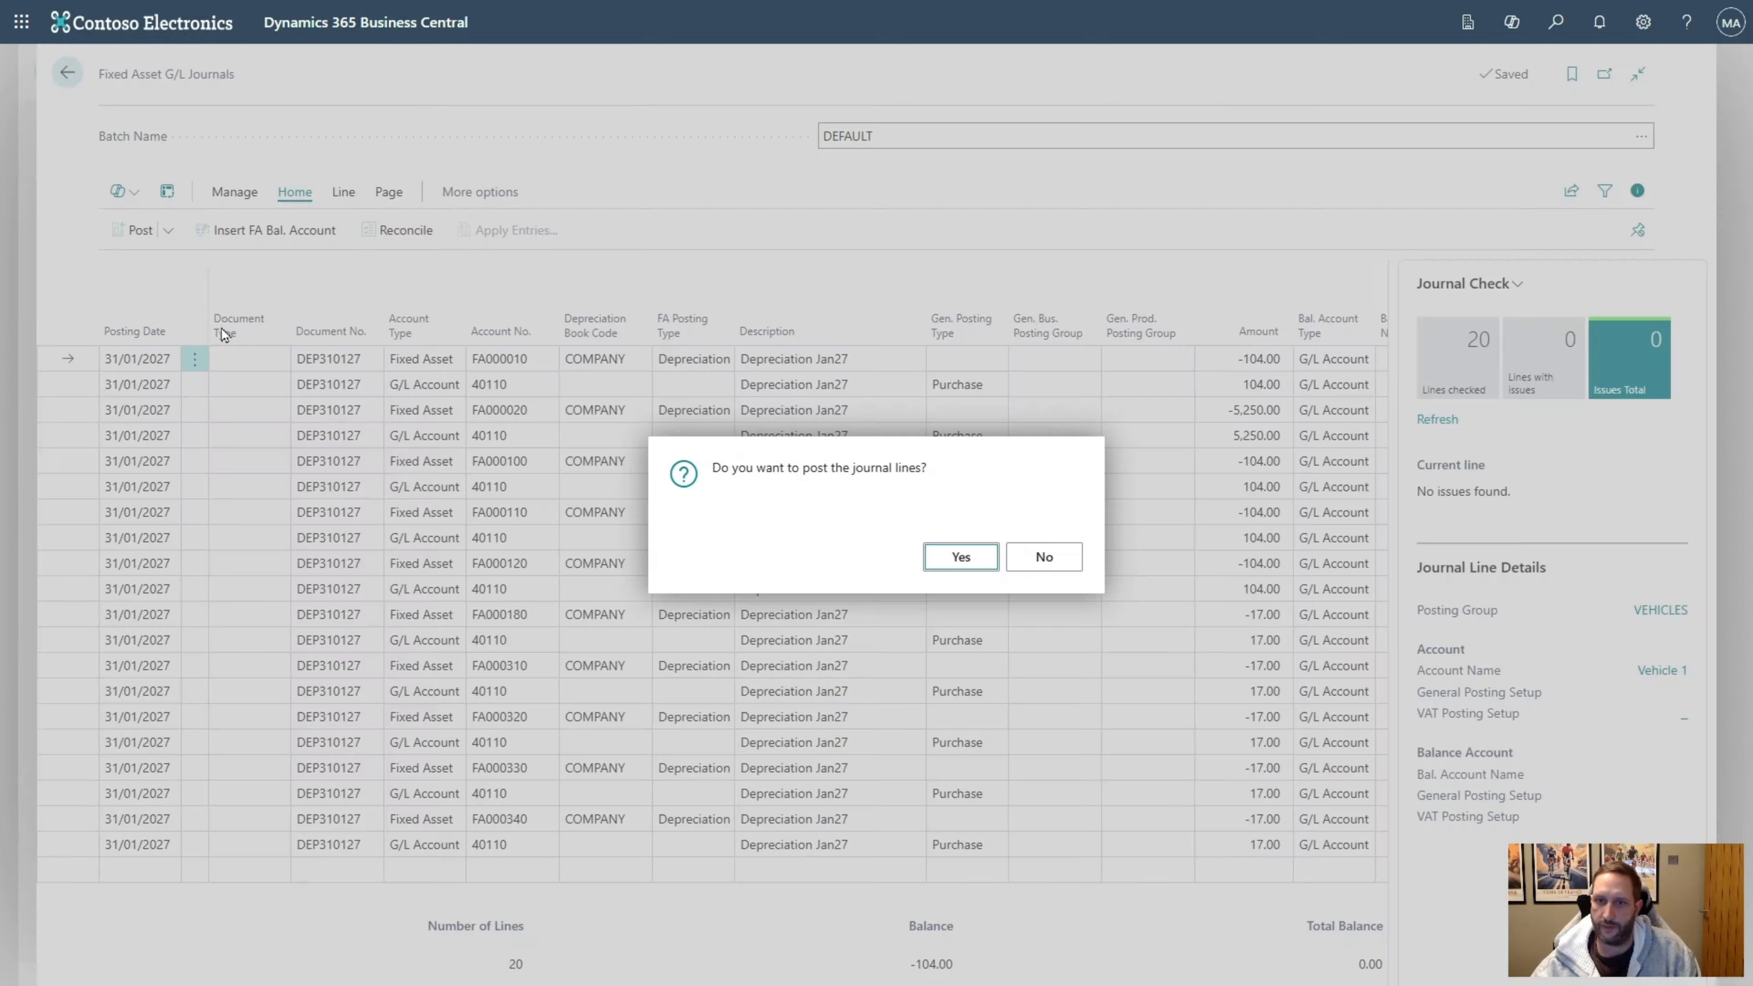
{"action": "left_click", "coordinate": [952, 565]}
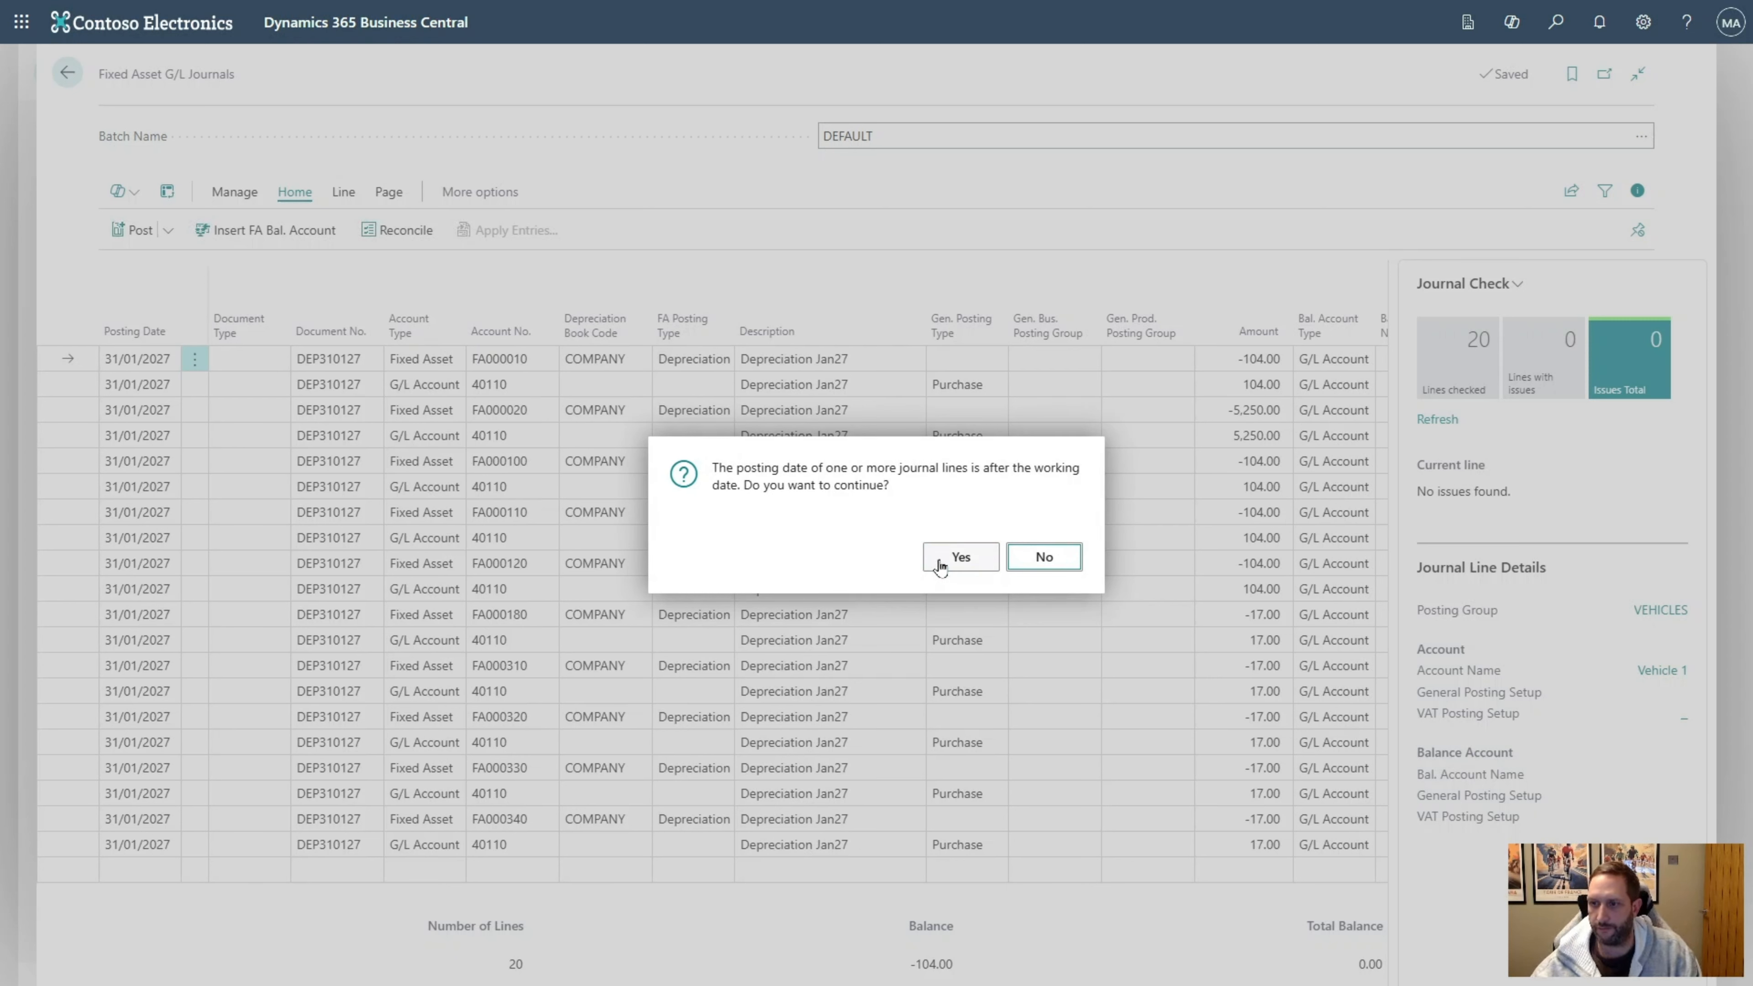
{"action": "left_click", "coordinate": [956, 566]}
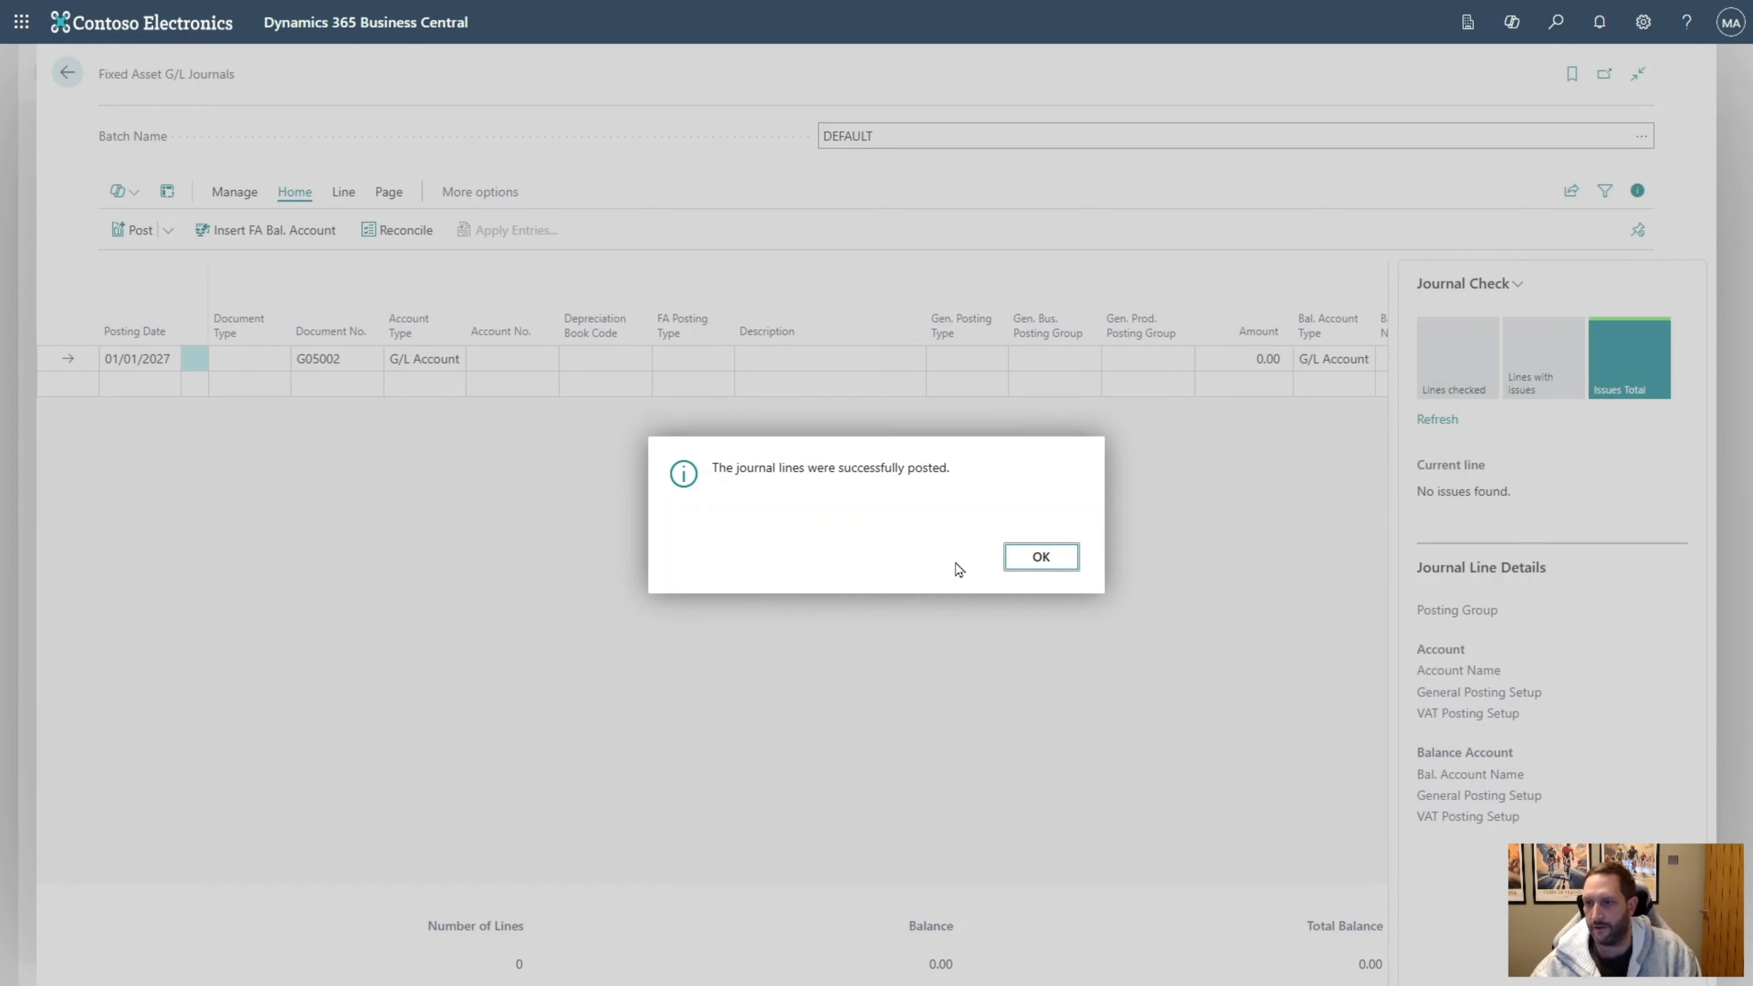
{"action": "left_click", "coordinate": [1020, 559]}
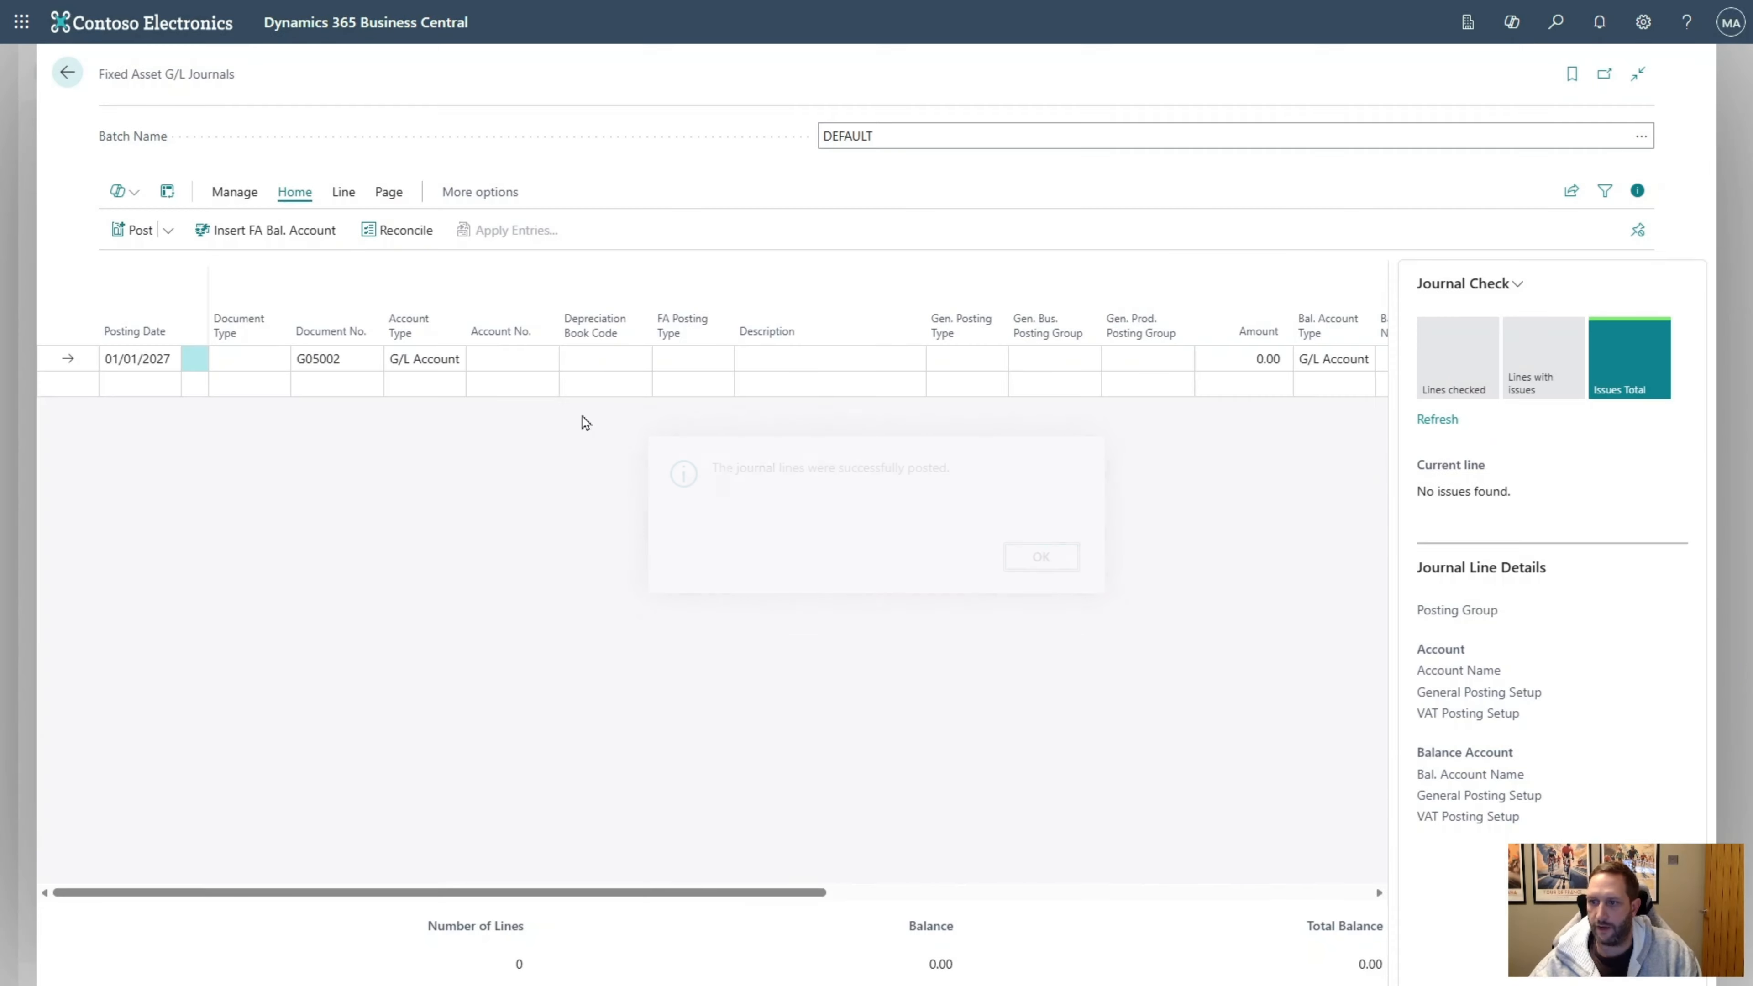
{"action": "left_click", "coordinate": [66, 75]}
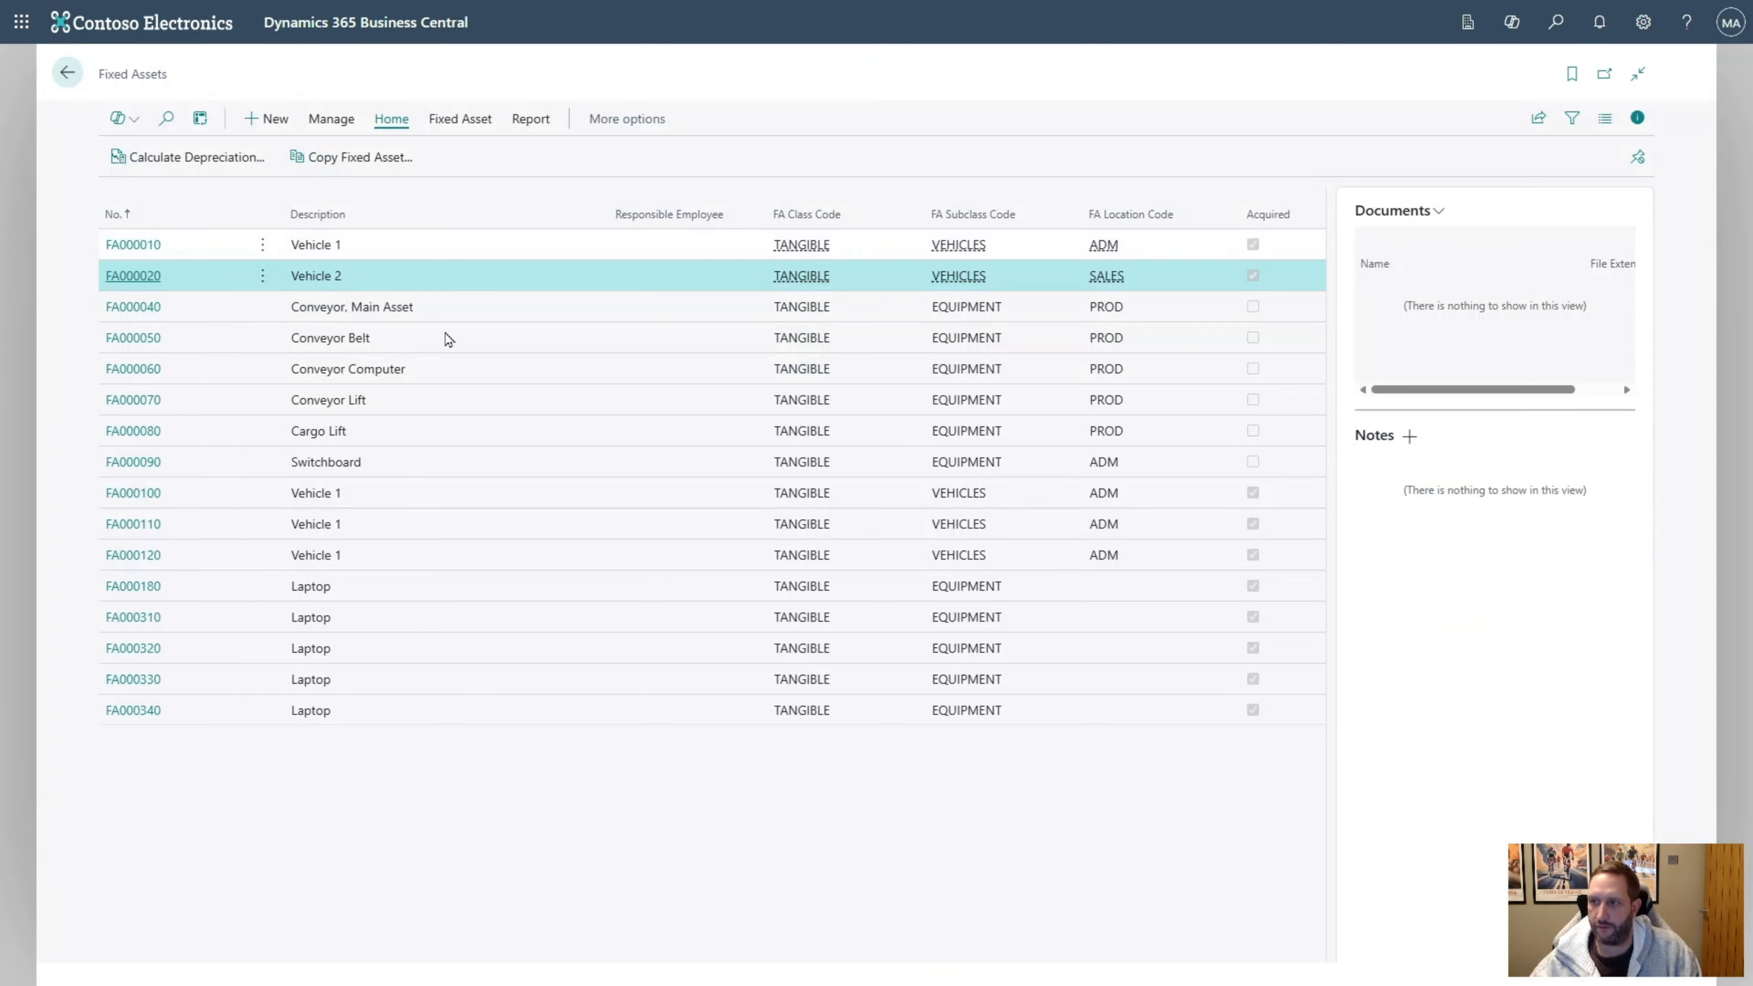
Open the FA000020 card and examine the ledger entries behind its book value, including the depreciation entry, and return to the Fixed Assets list
{"action": "left_click", "coordinate": [138, 276]}
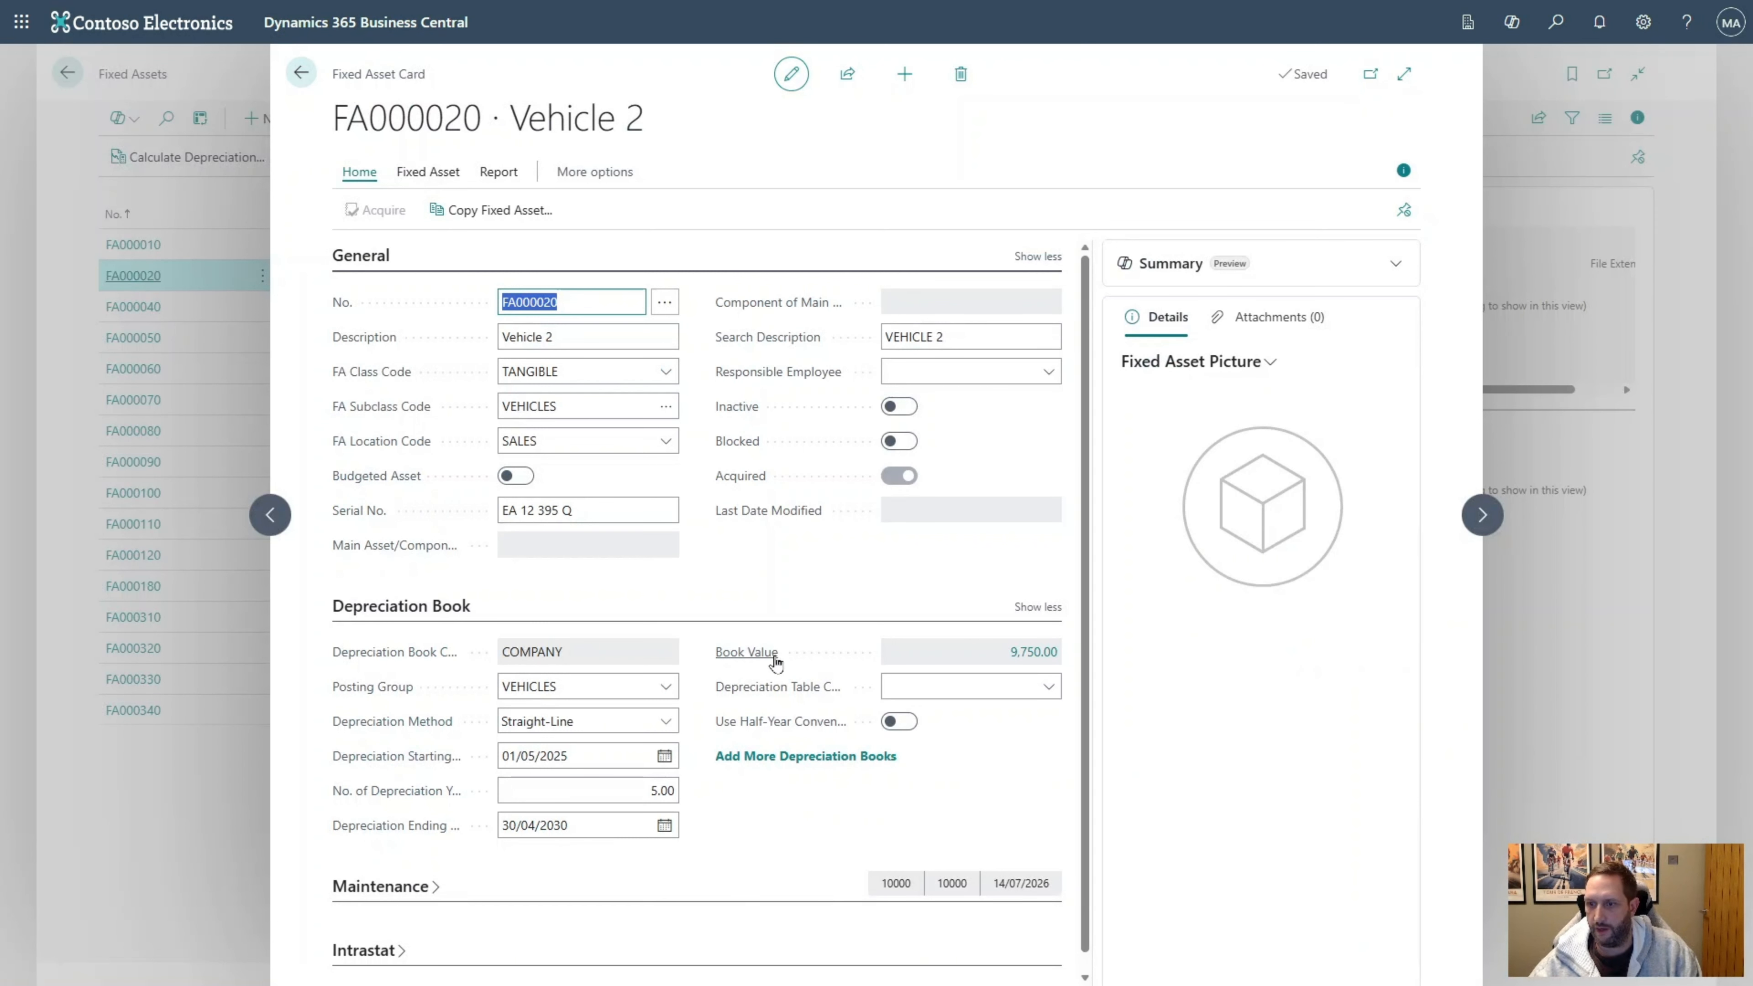
{"action": "left_click", "coordinate": [1038, 653]}
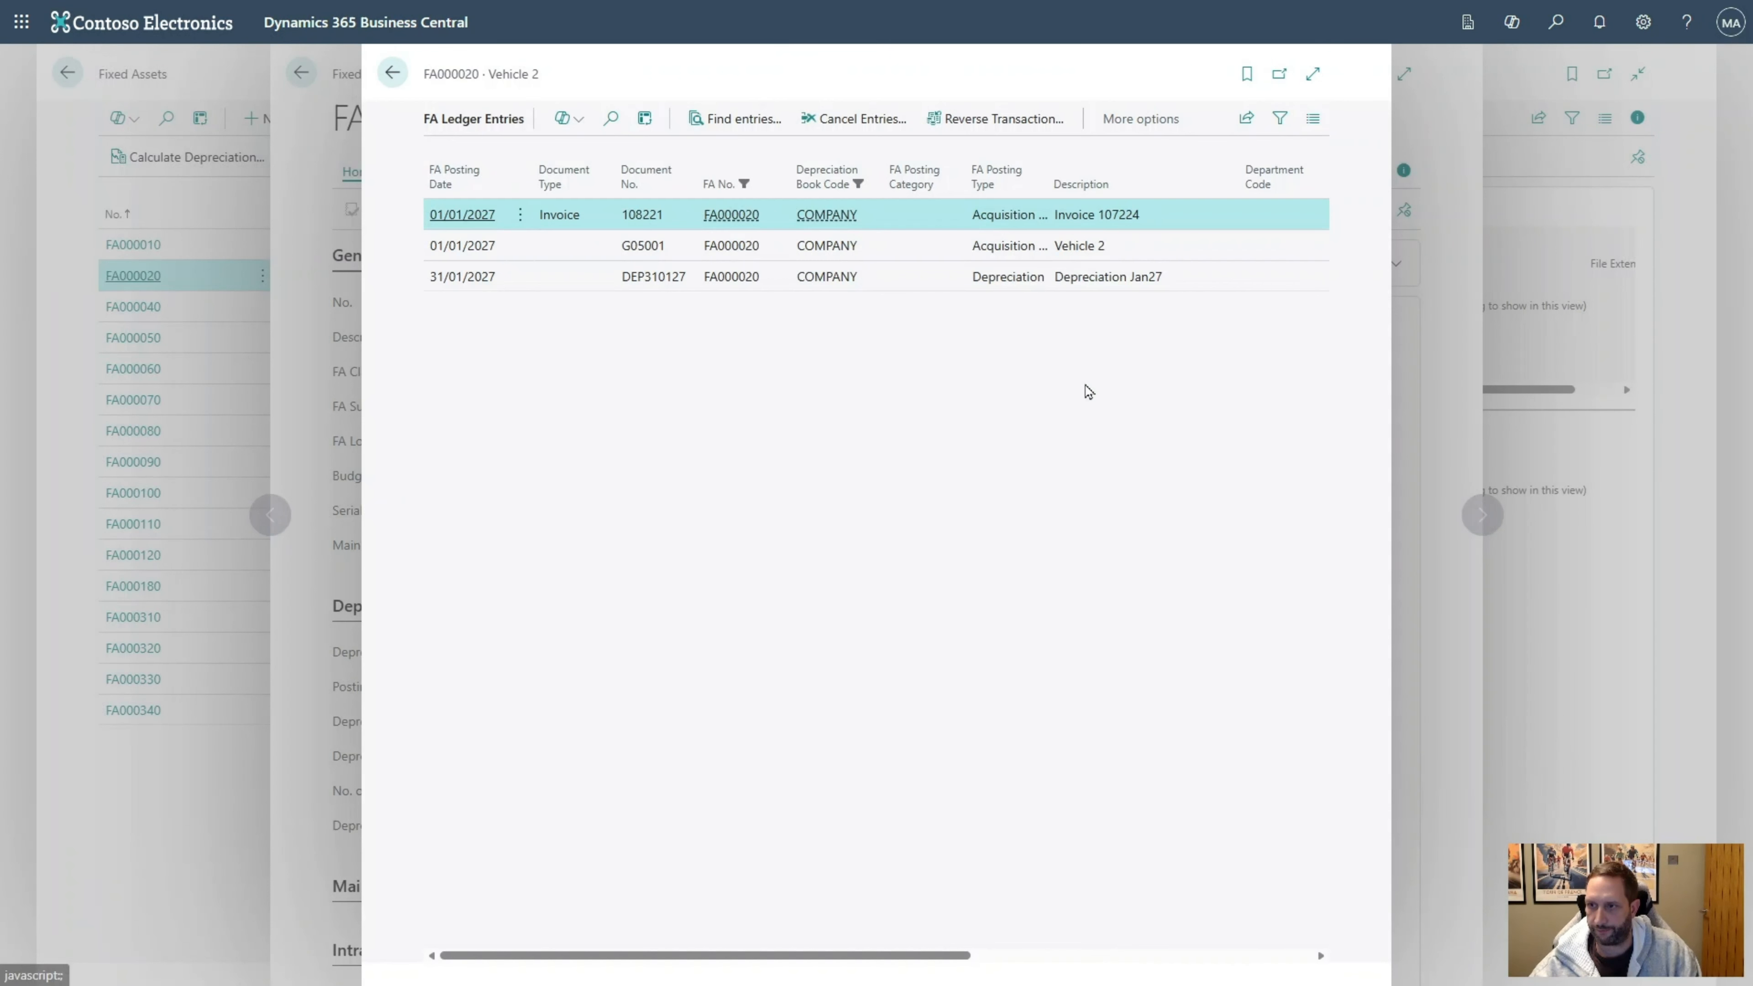
{"action": "left_click", "coordinate": [1312, 73]}
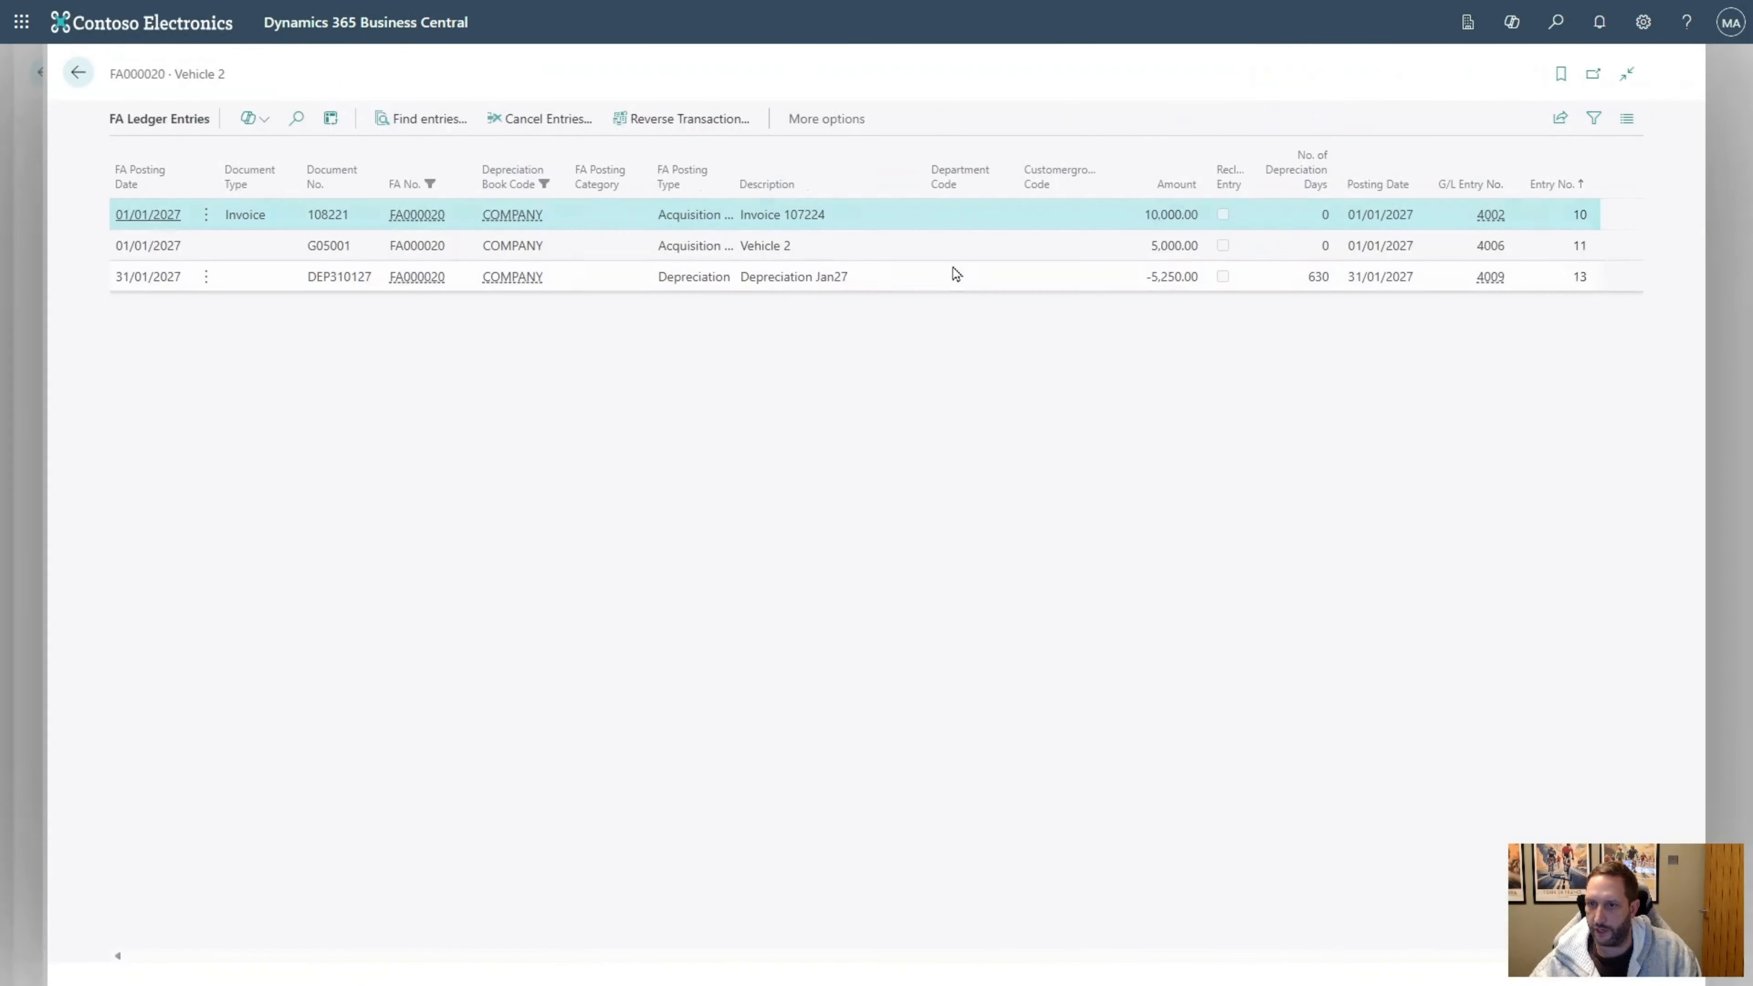
{"action": "left_click", "coordinate": [1298, 285]}
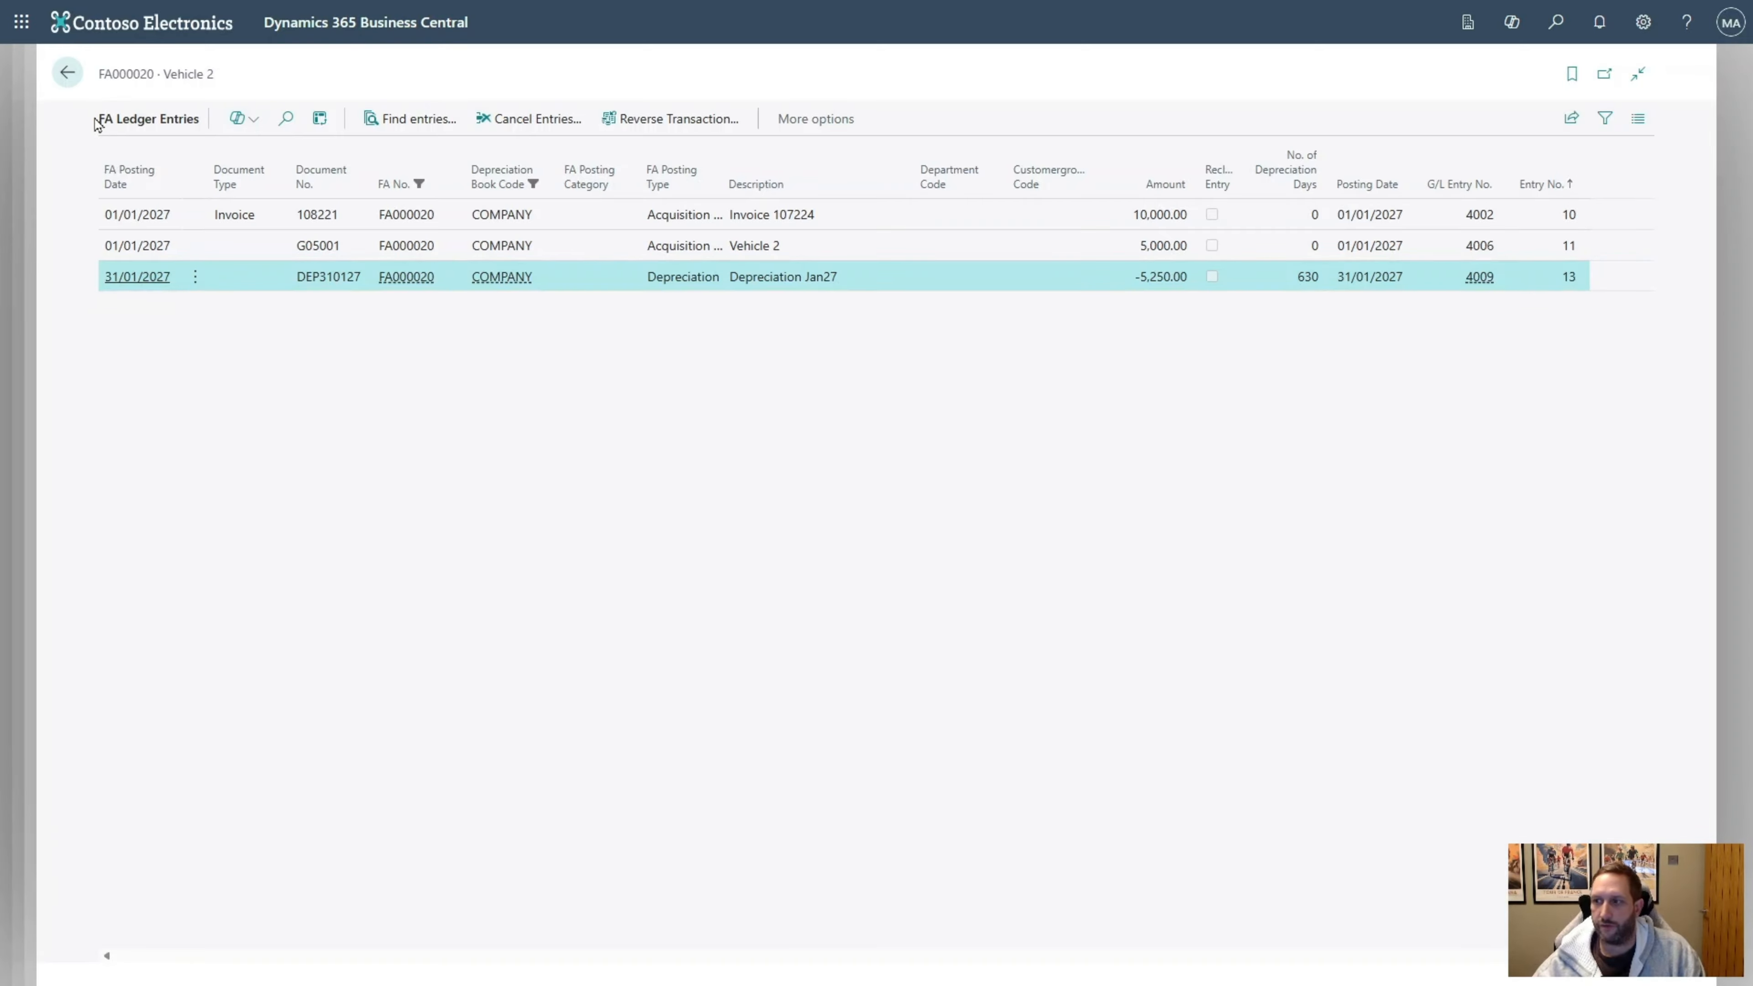
{"action": "left_click", "coordinate": [74, 80]}
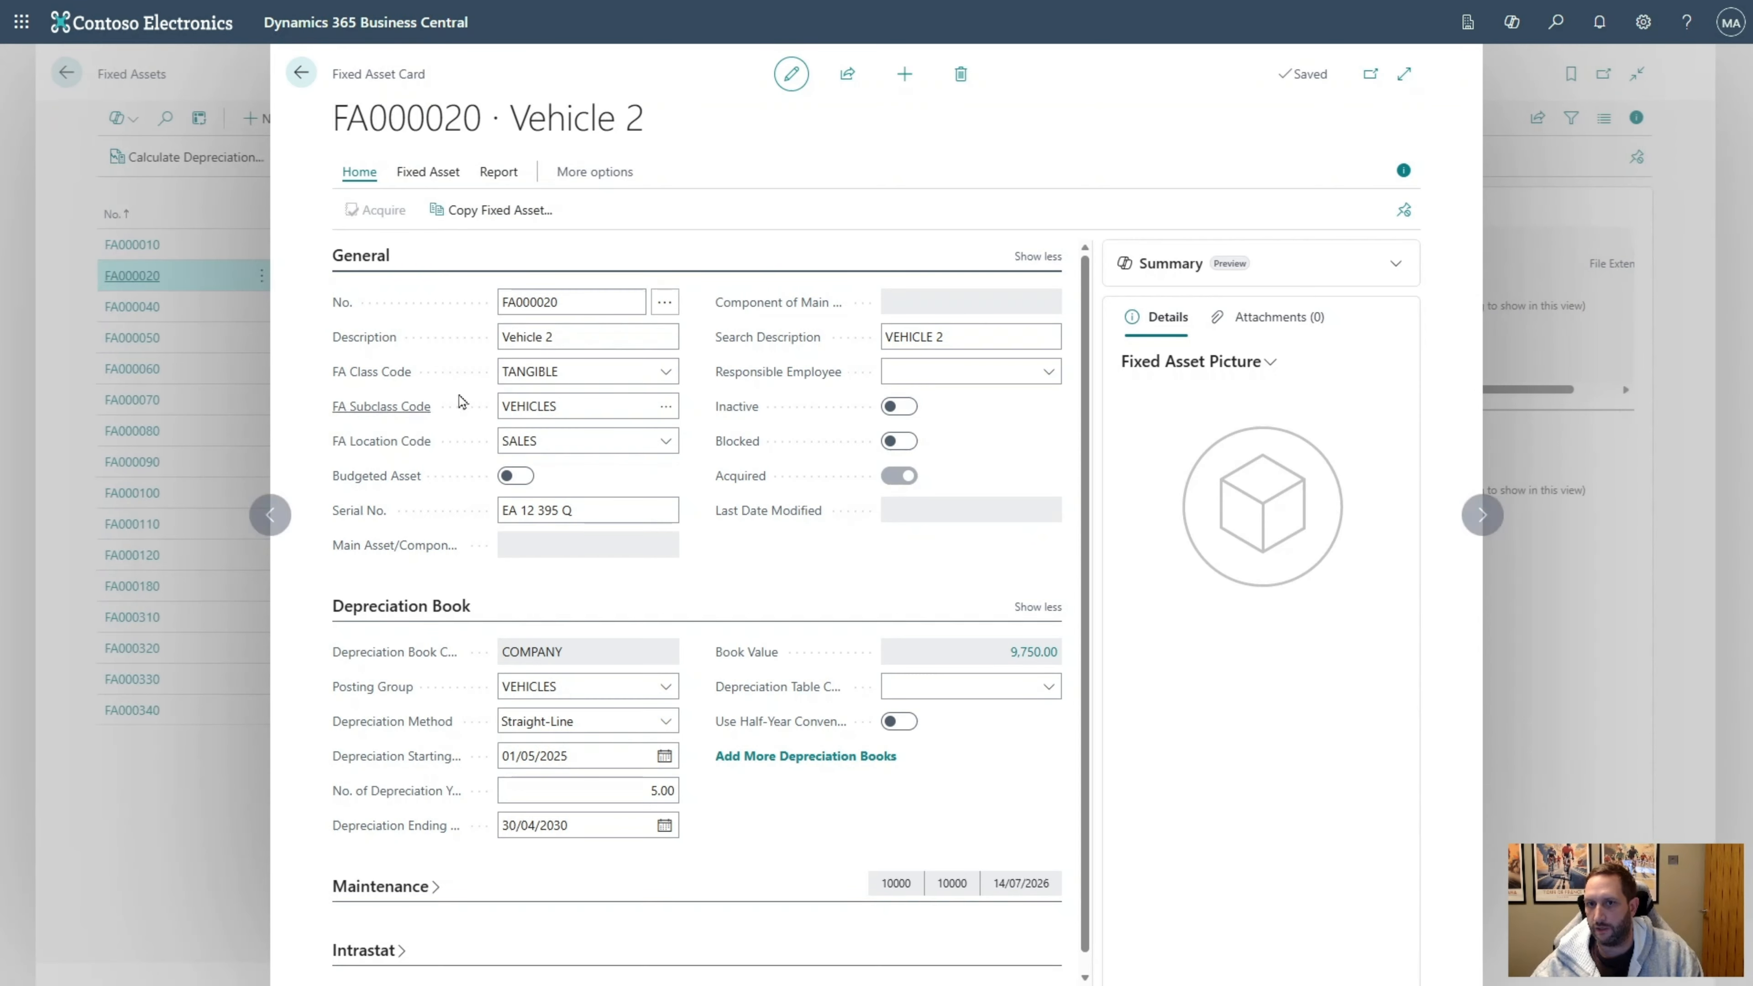
{"action": "left_click", "coordinate": [1016, 652]}
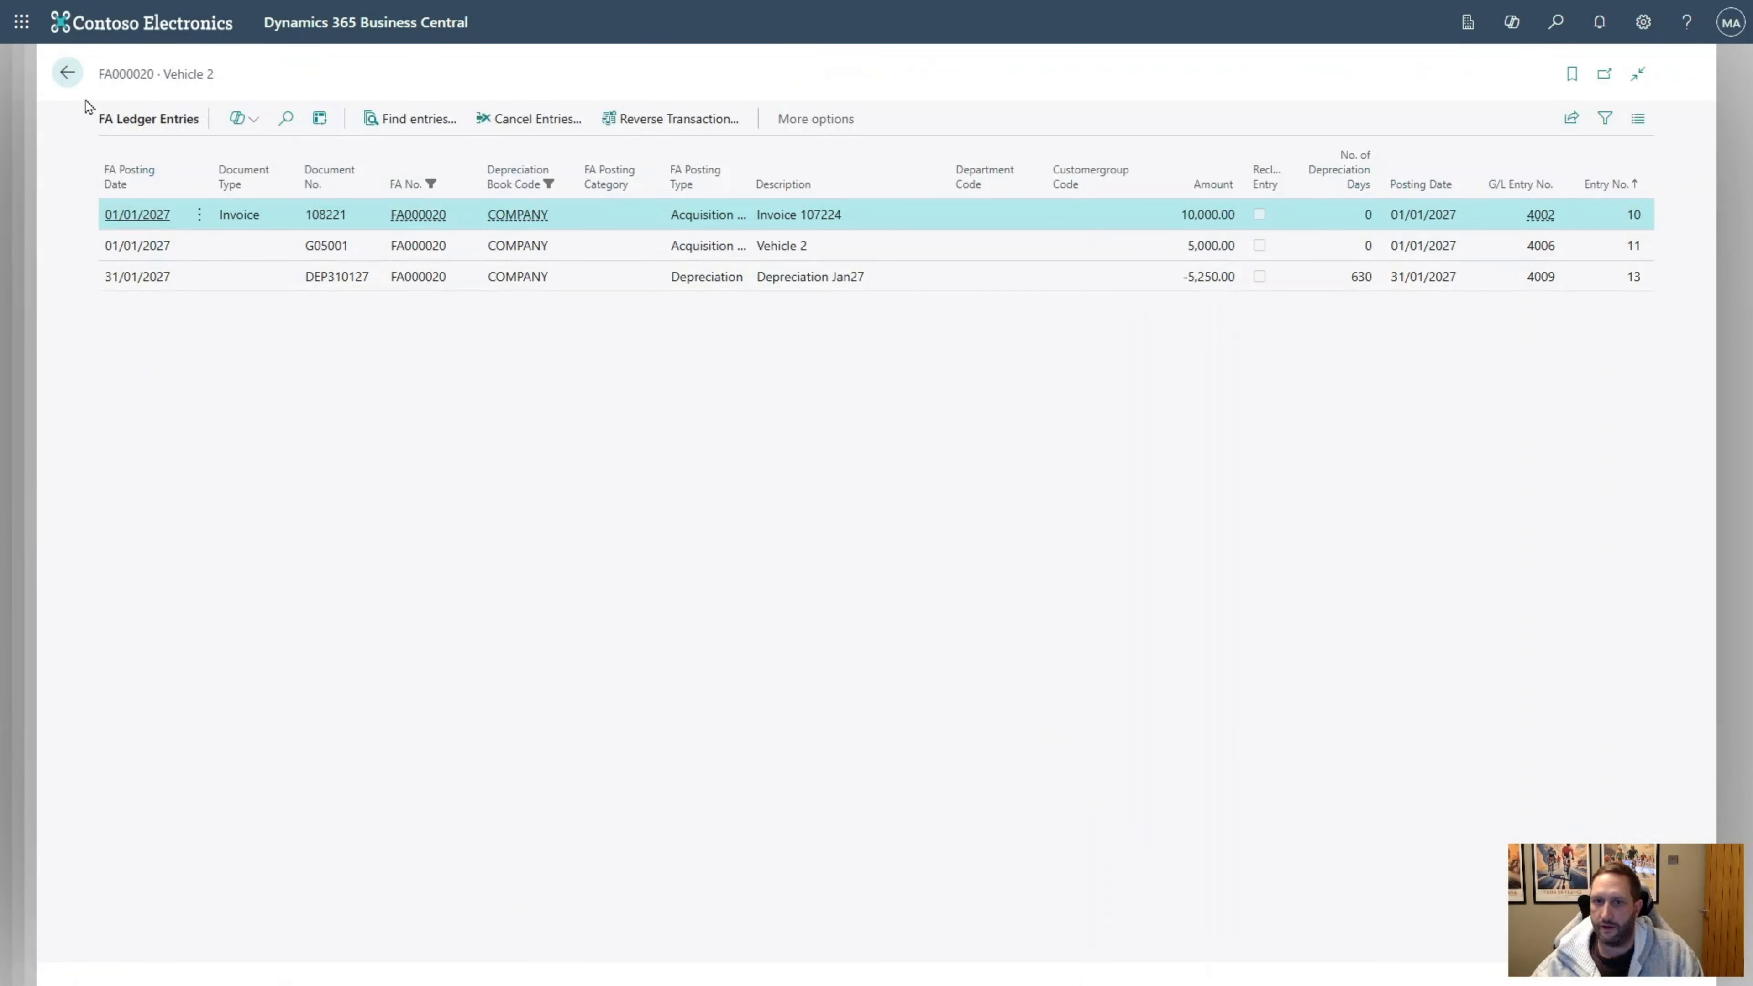
{"action": "left_click", "coordinate": [70, 73]}
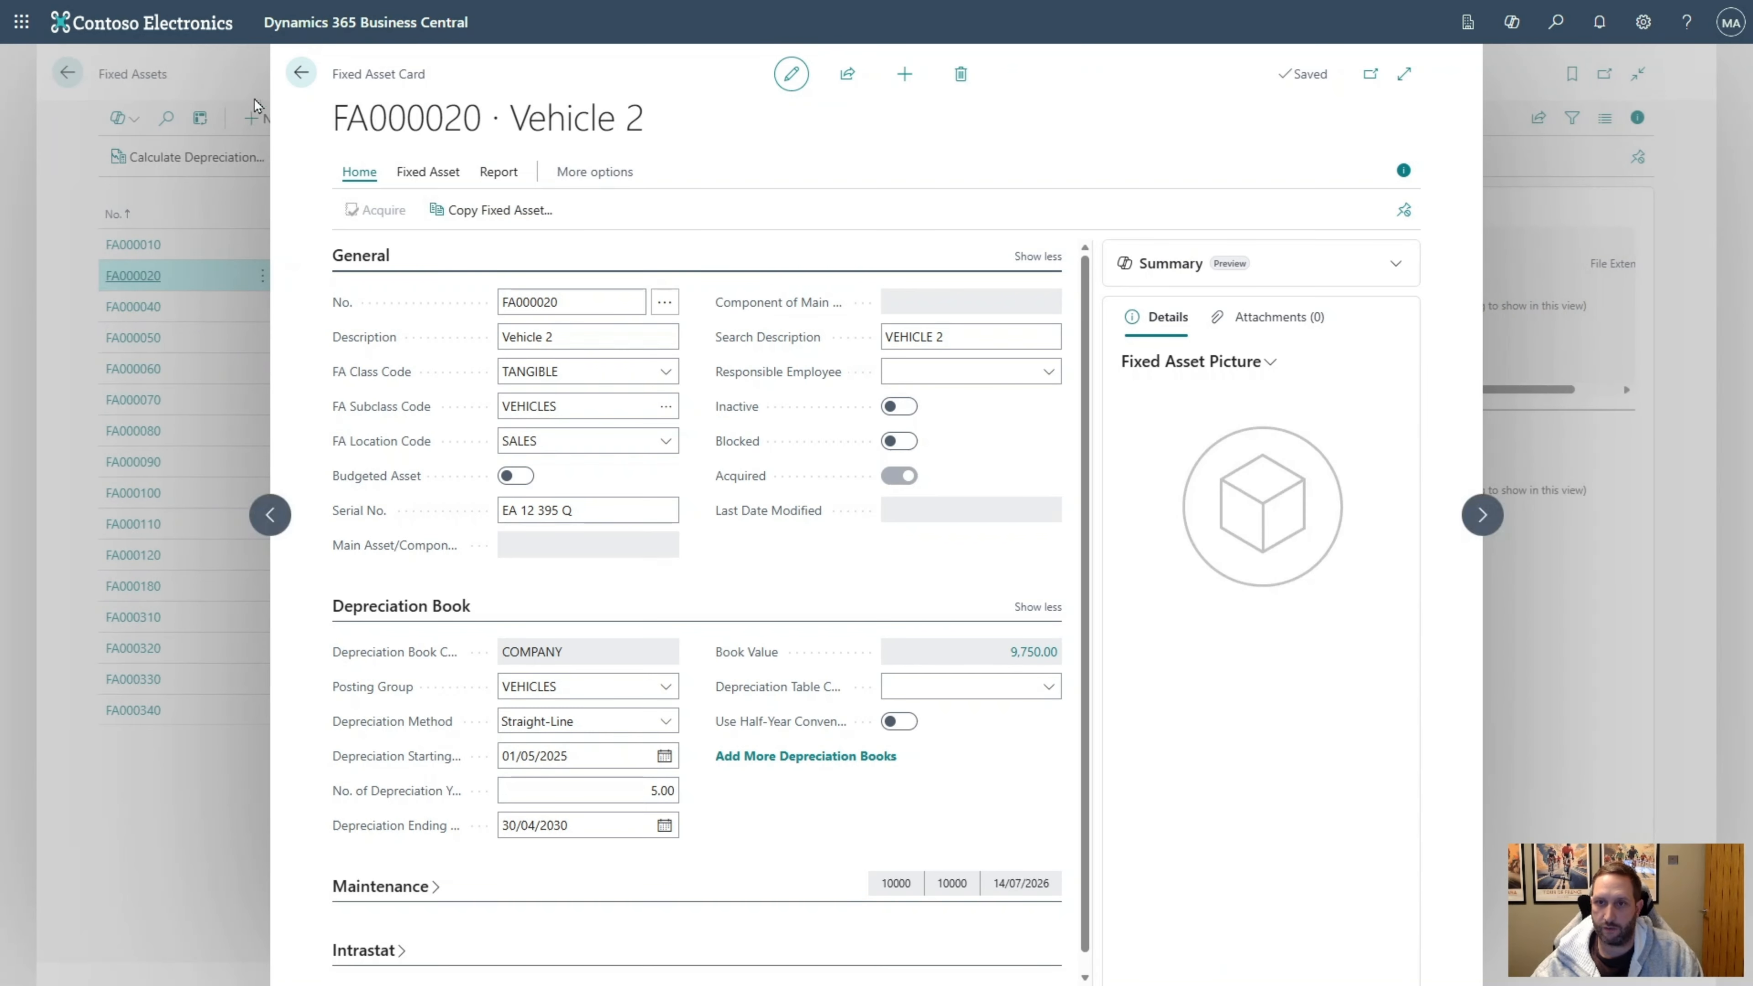
{"action": "left_click", "coordinate": [298, 73]}
Find the Sales Invoices page and create a new sales invoice for customer Trey Research
{"action": "left_click", "coordinate": [1554, 23]}
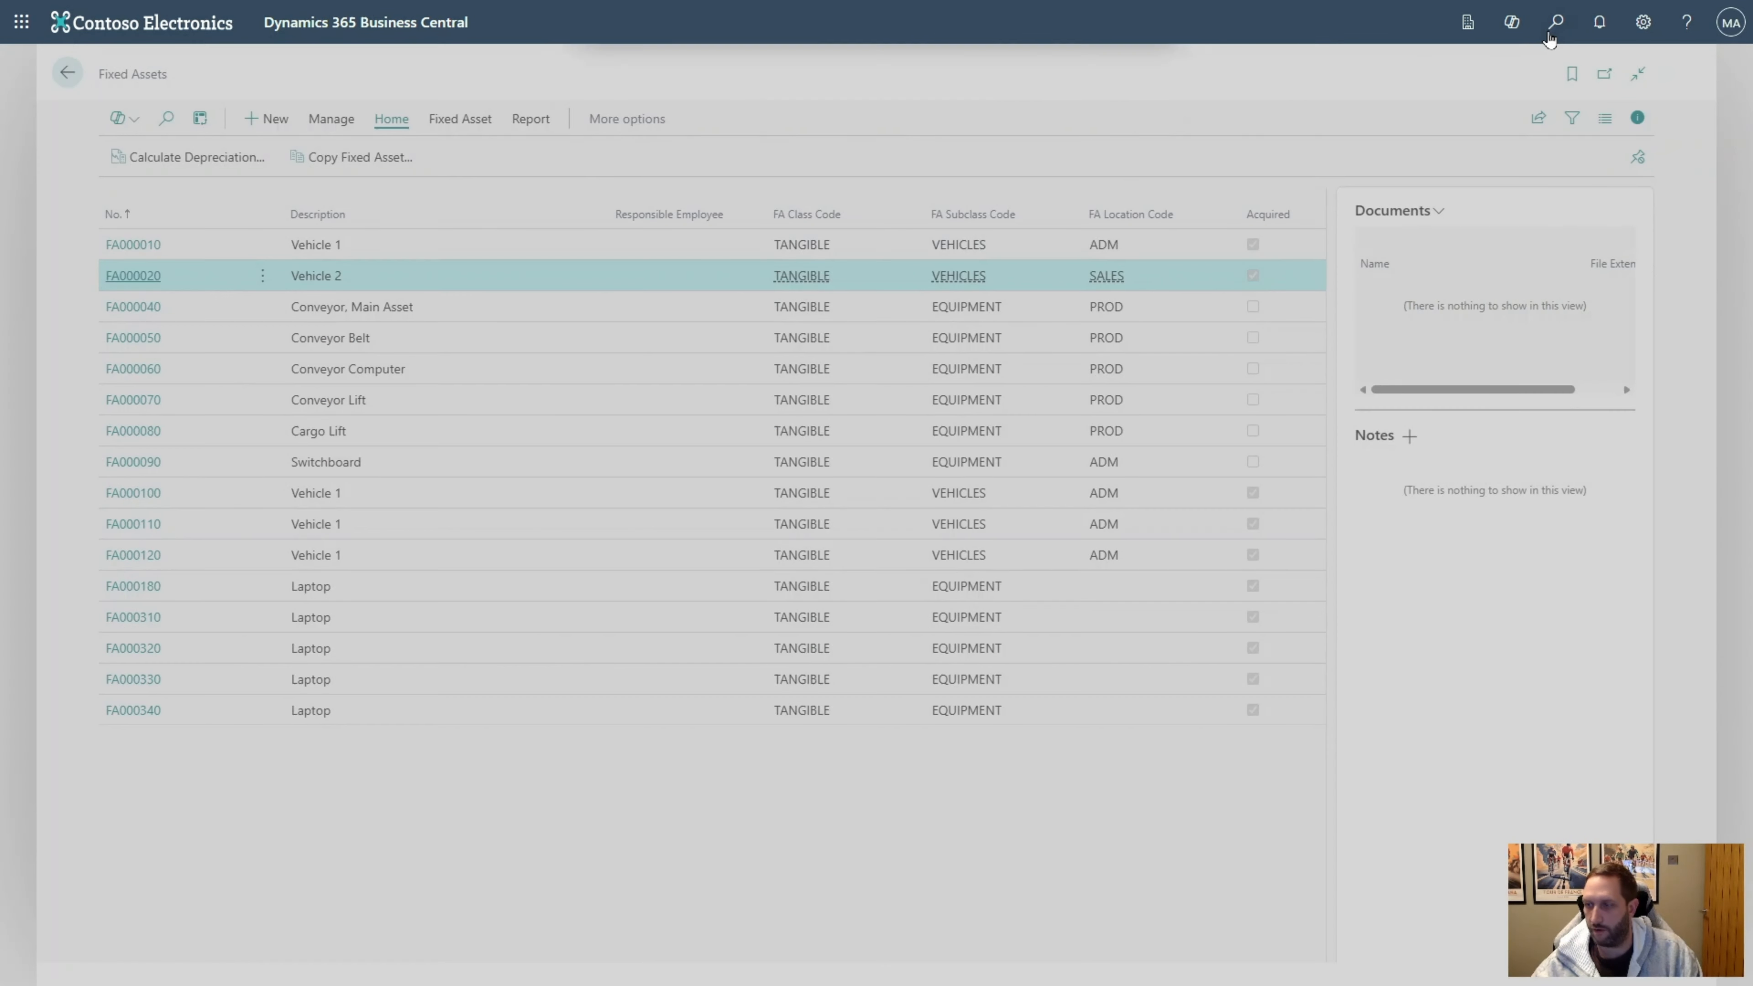
{"action": "type", "text": "sales invoi"}
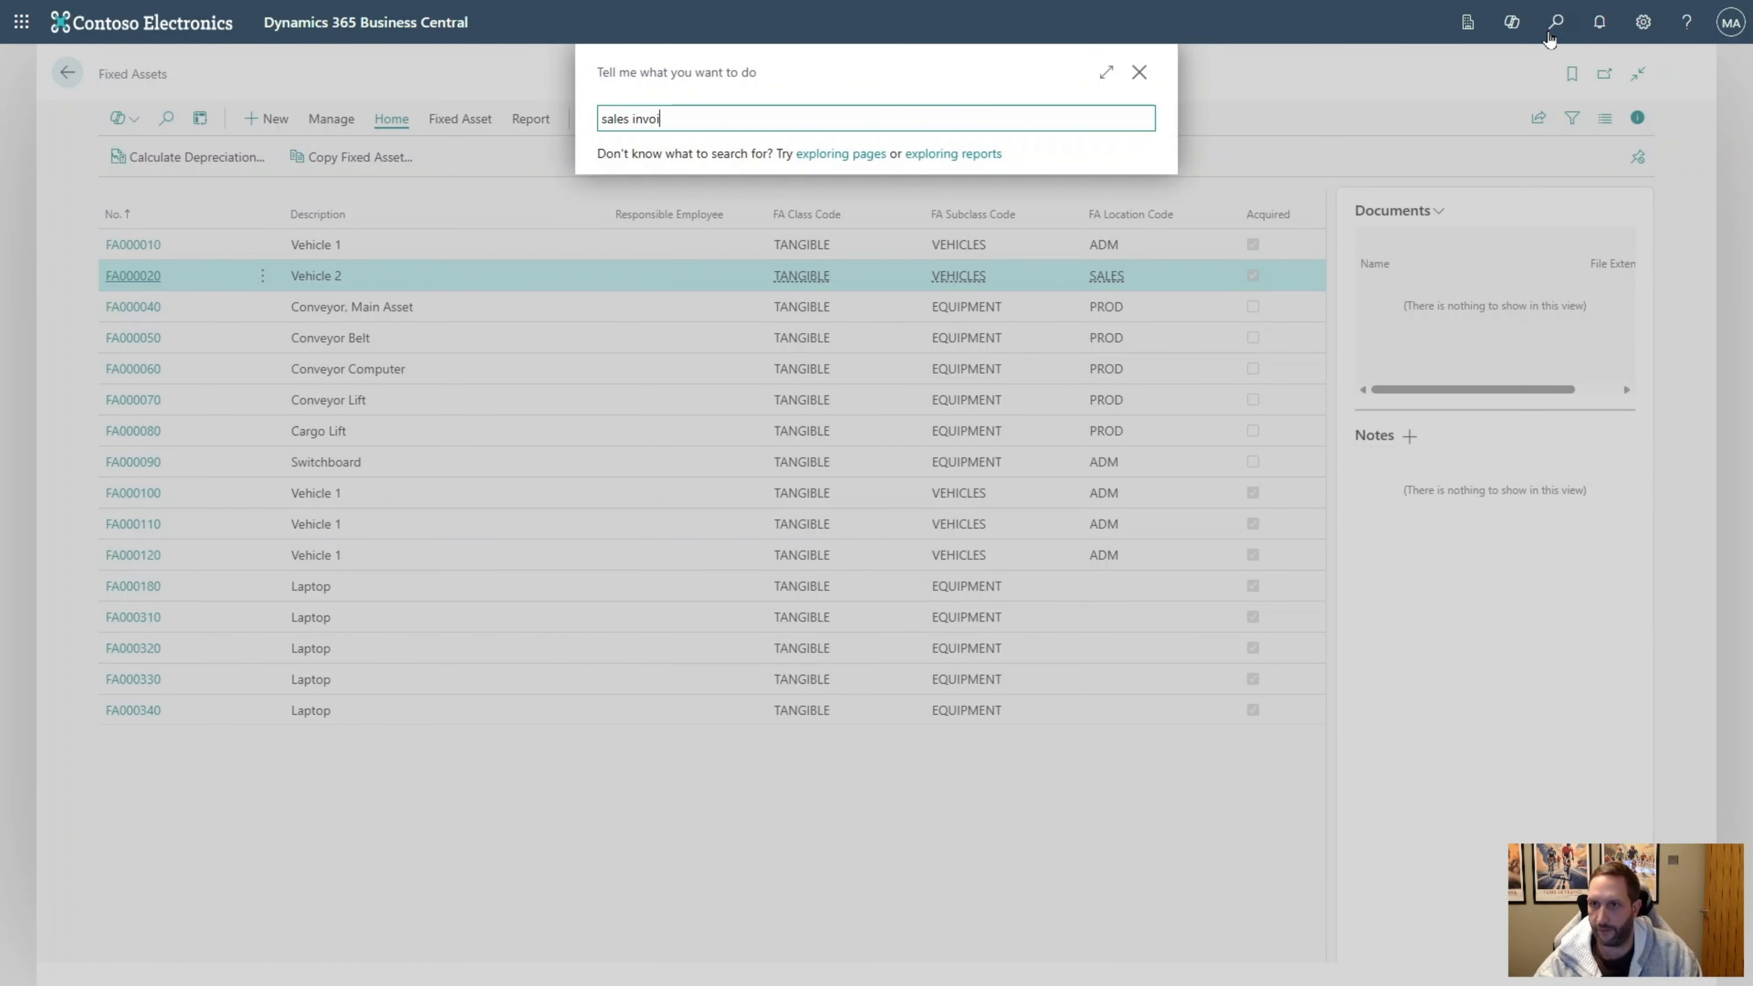
{"action": "left_click", "coordinate": [727, 191]}
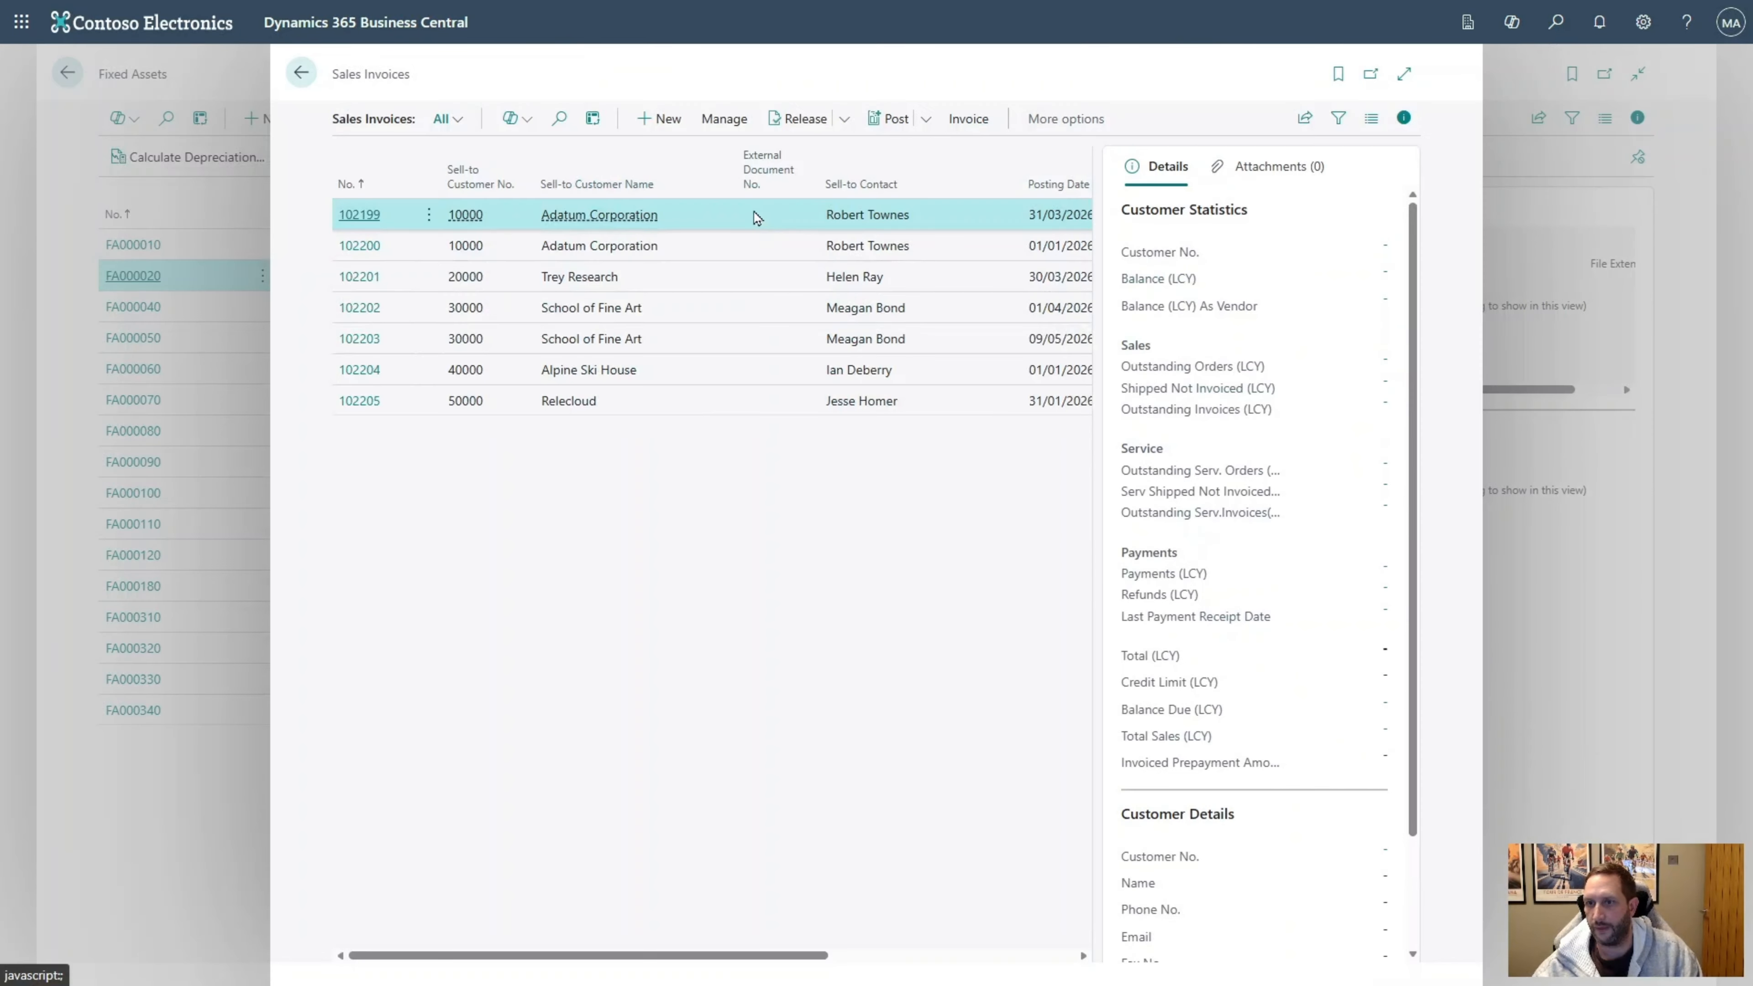
{"action": "left_click", "coordinate": [679, 120]}
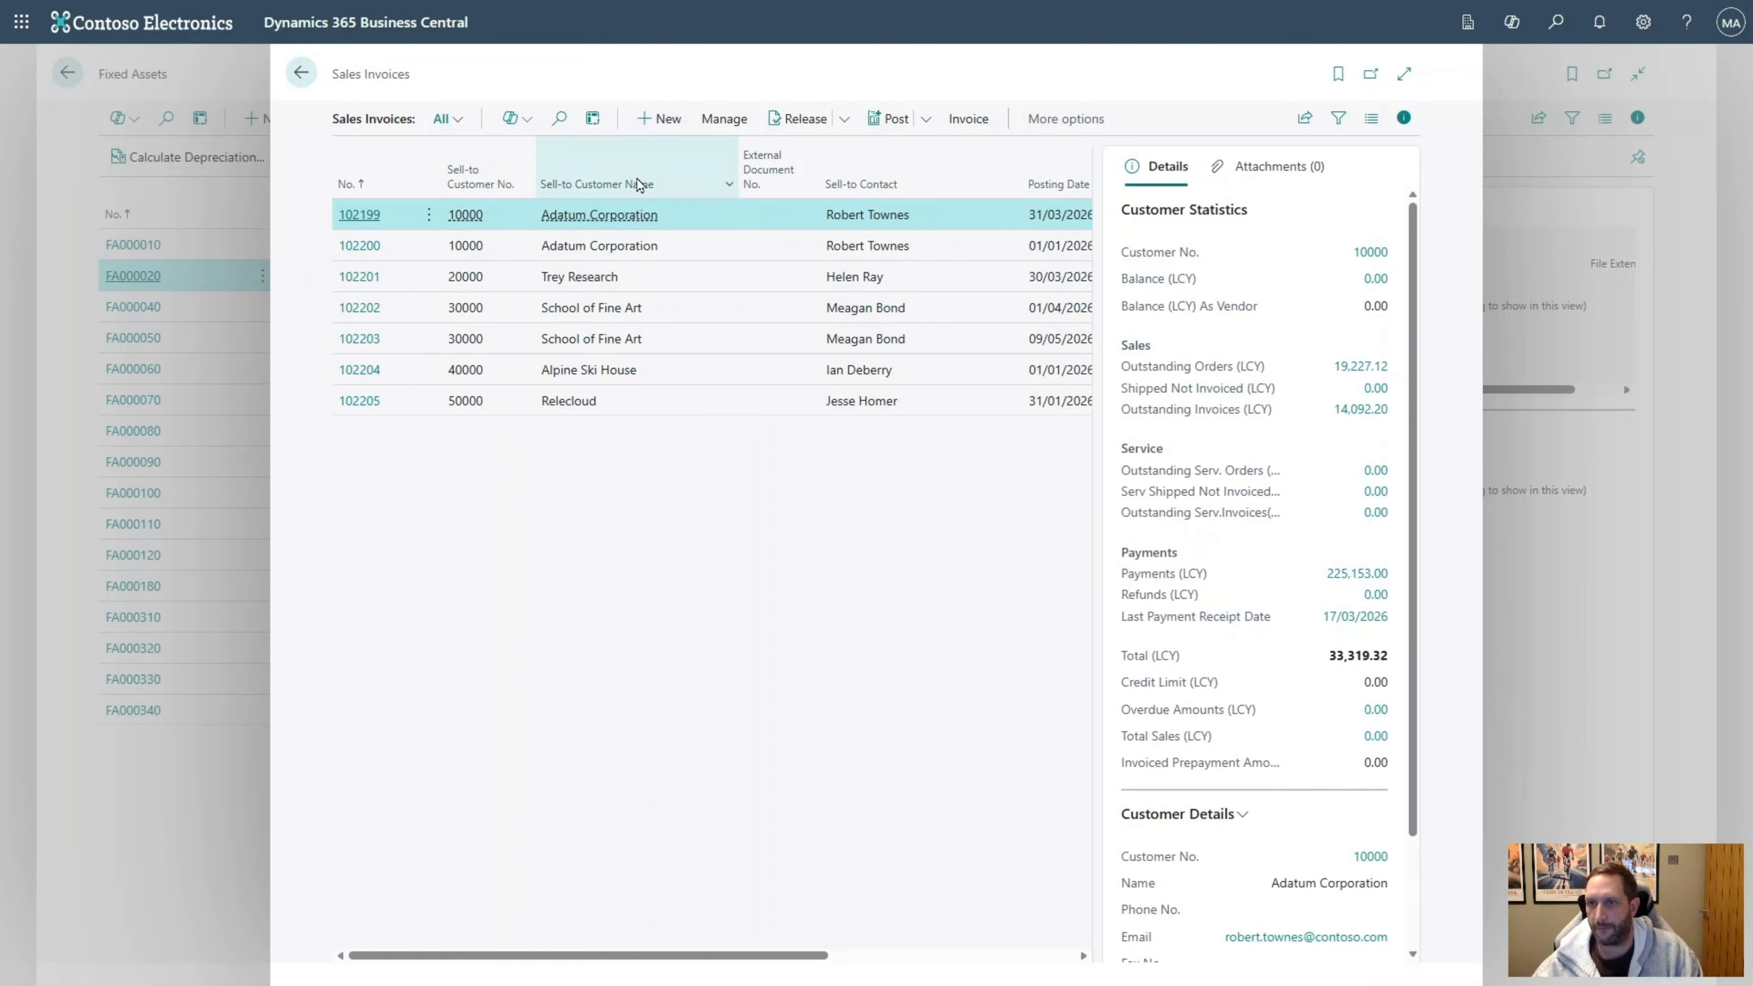
{"action": "left_click", "coordinate": [665, 346]}
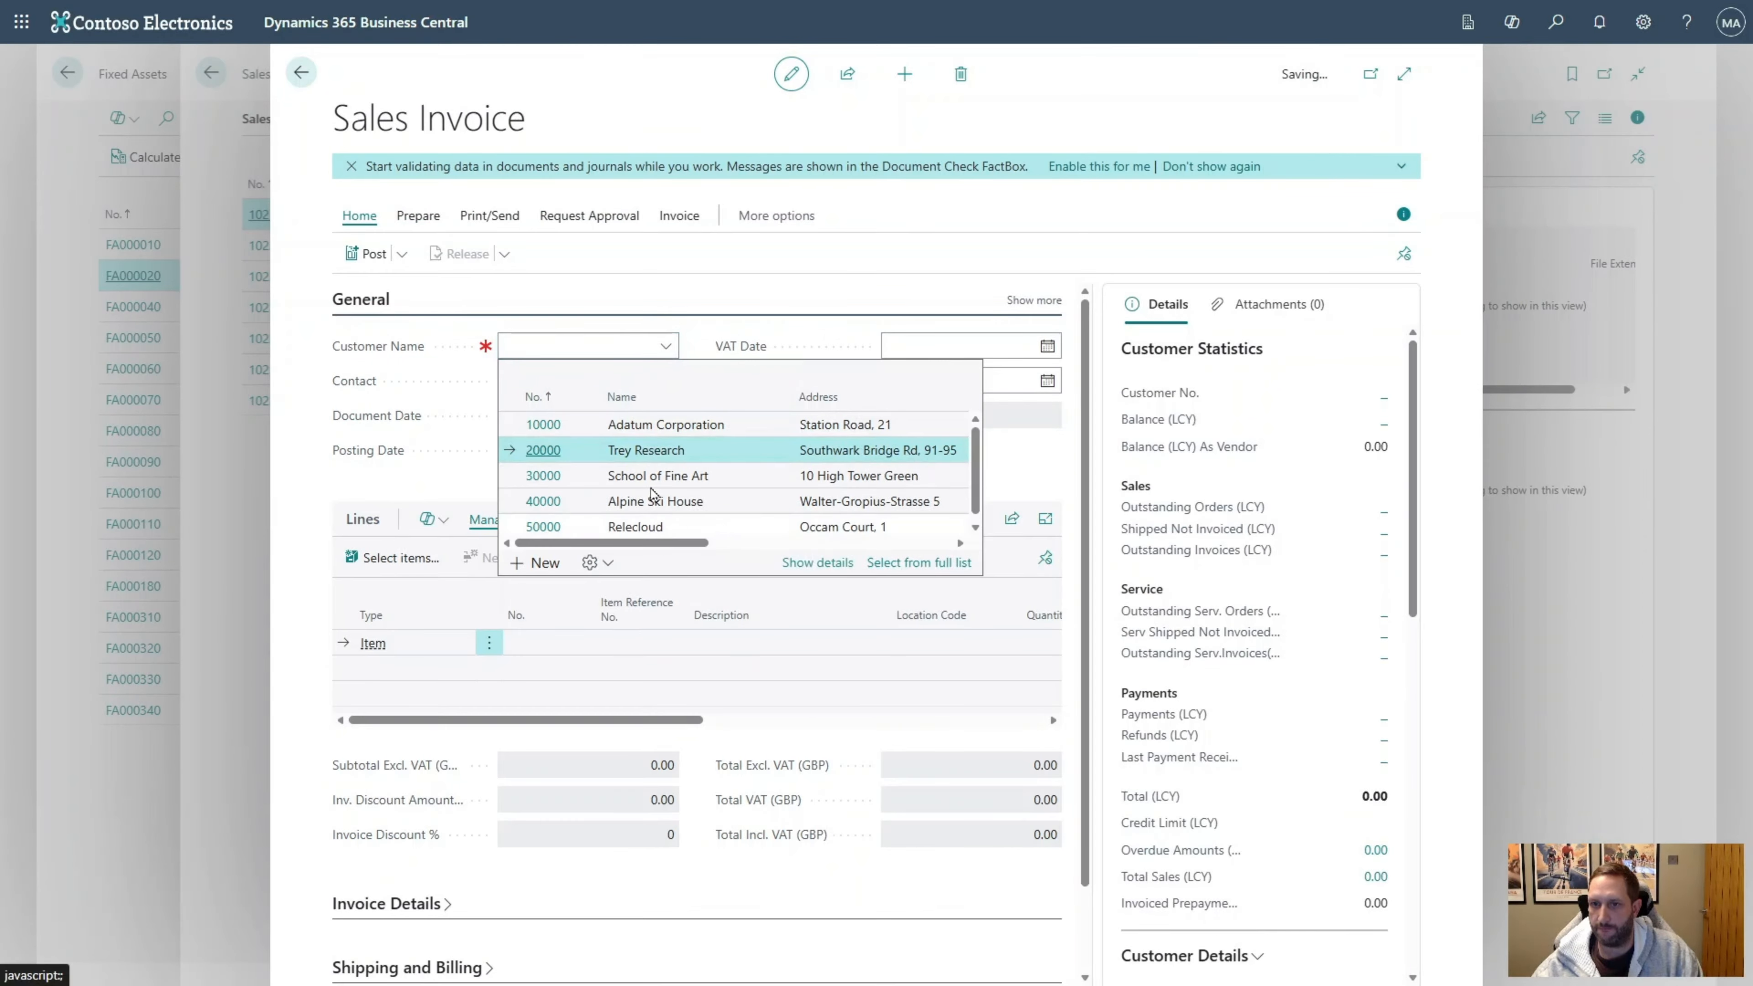
{"action": "left_click", "coordinate": [547, 450]}
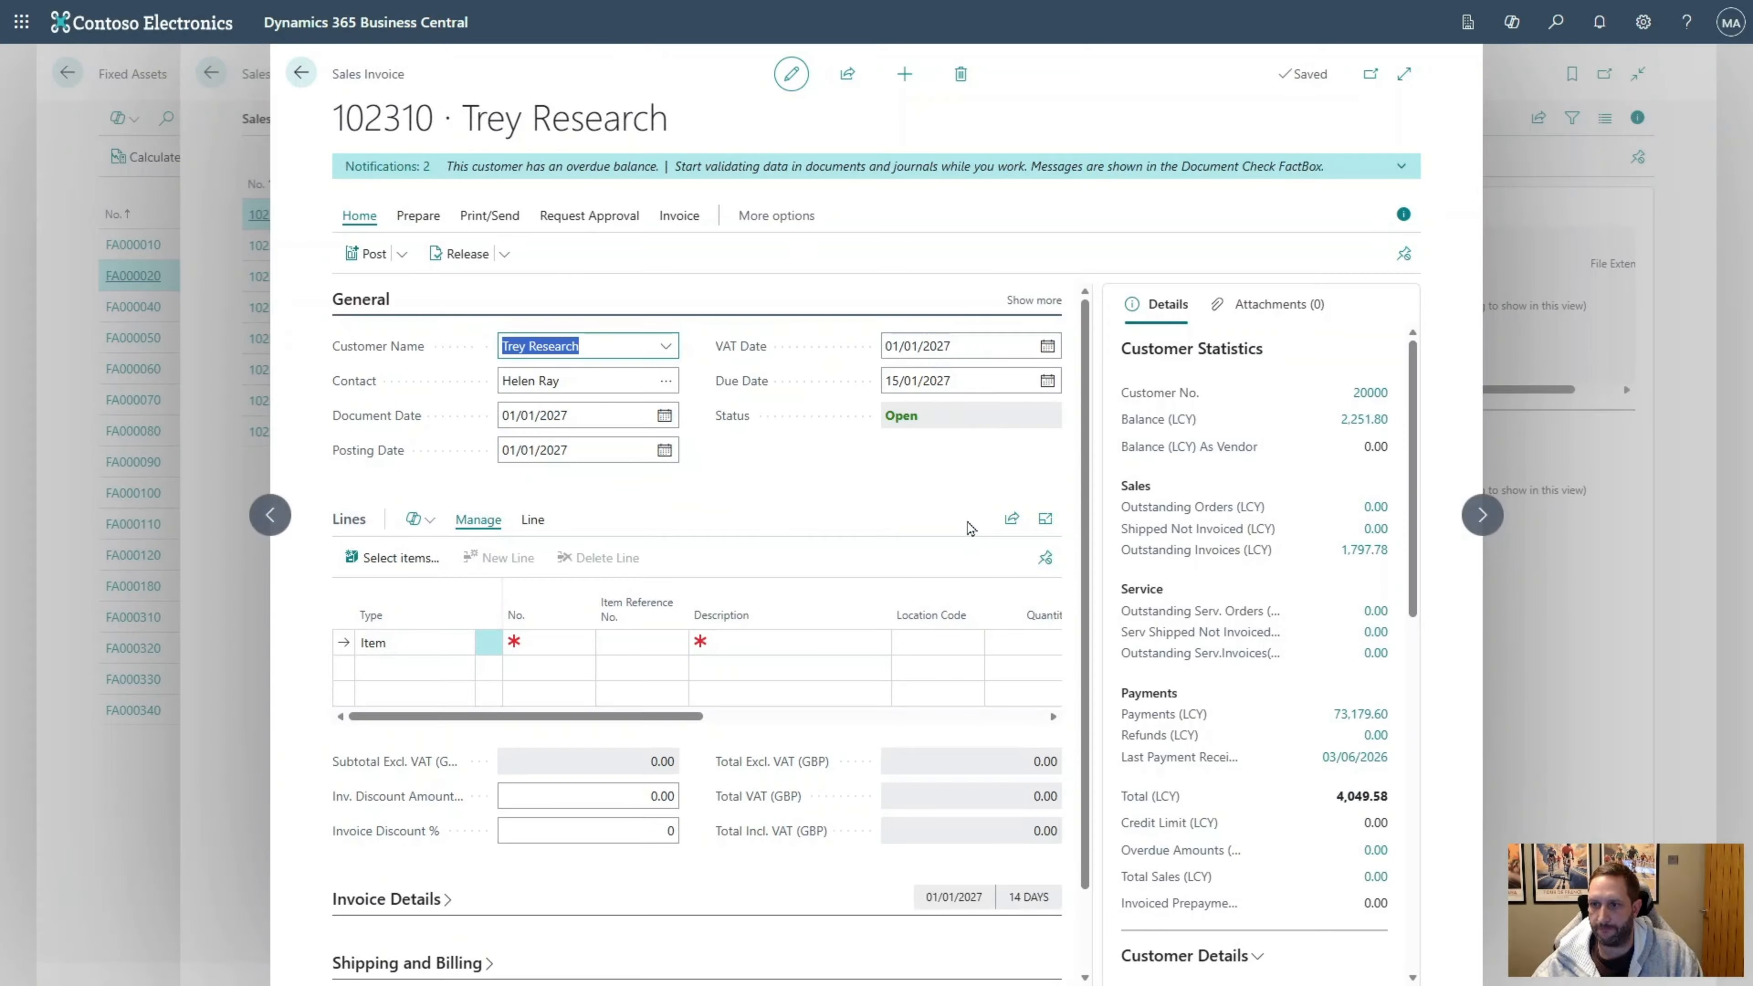
Set the first invoice line's type to Fixed Asset and select asset FA000020, Vehicle 2
{"action": "left_click", "coordinate": [407, 641]}
{"action": "left_click", "coordinate": [461, 644]}
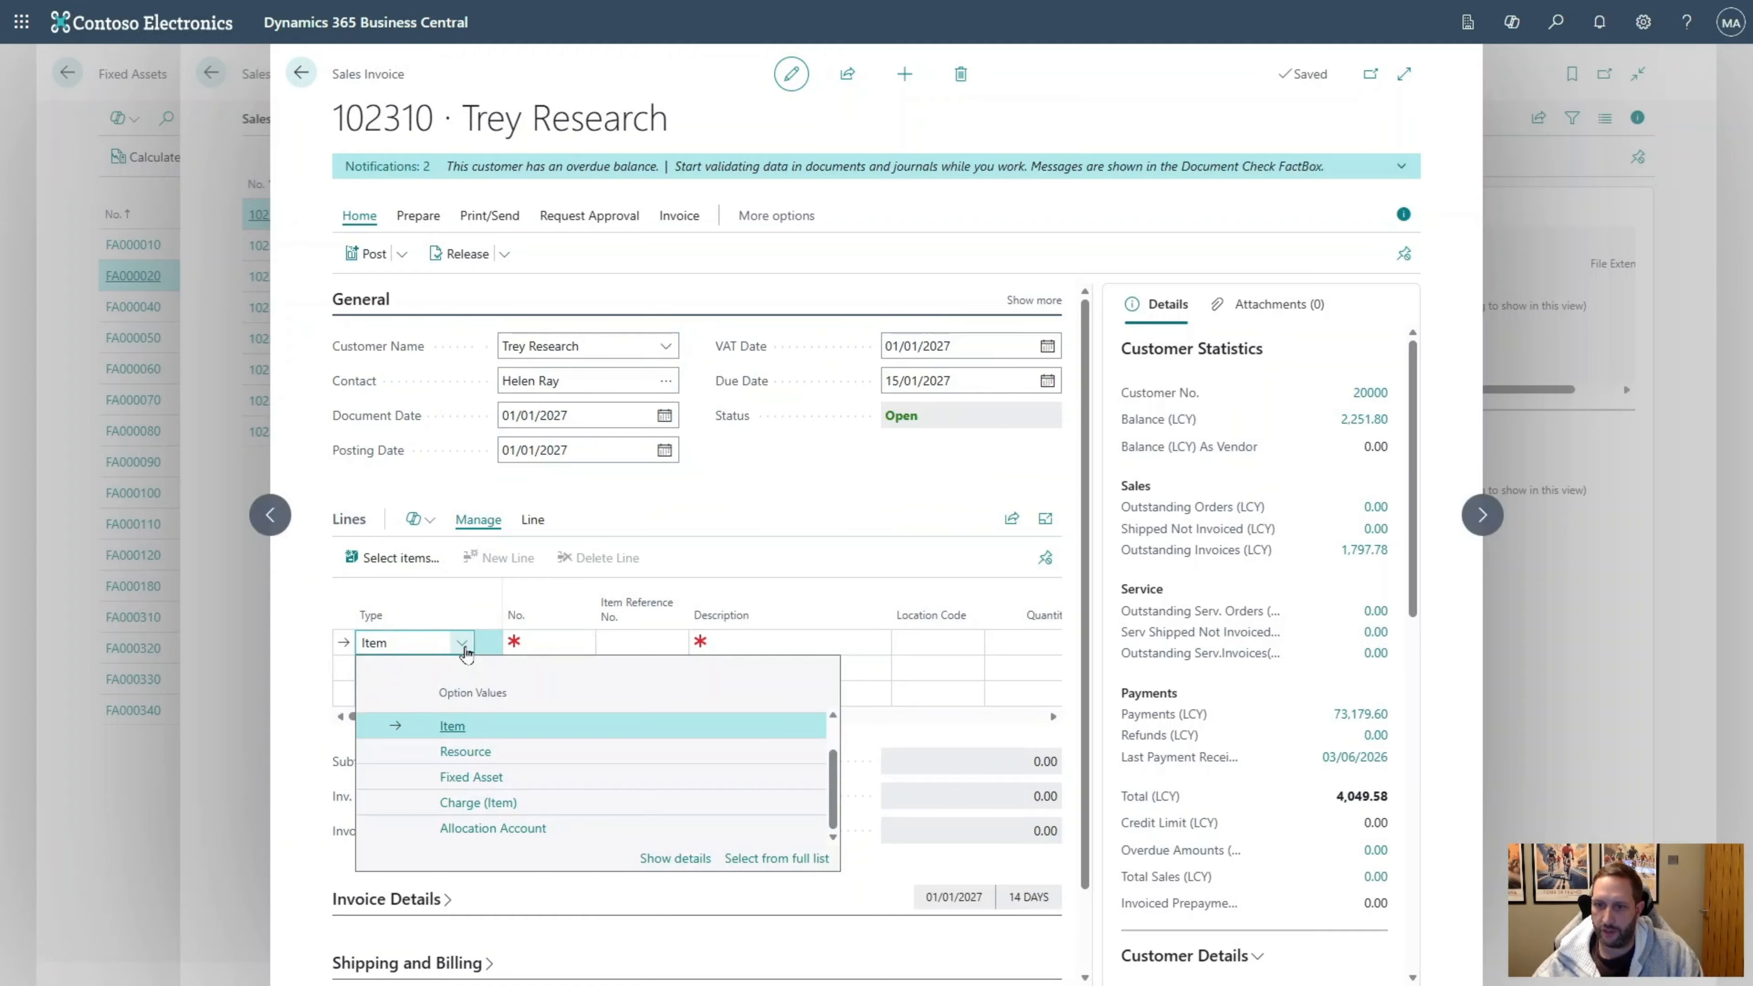
{"action": "left_click", "coordinate": [469, 777]}
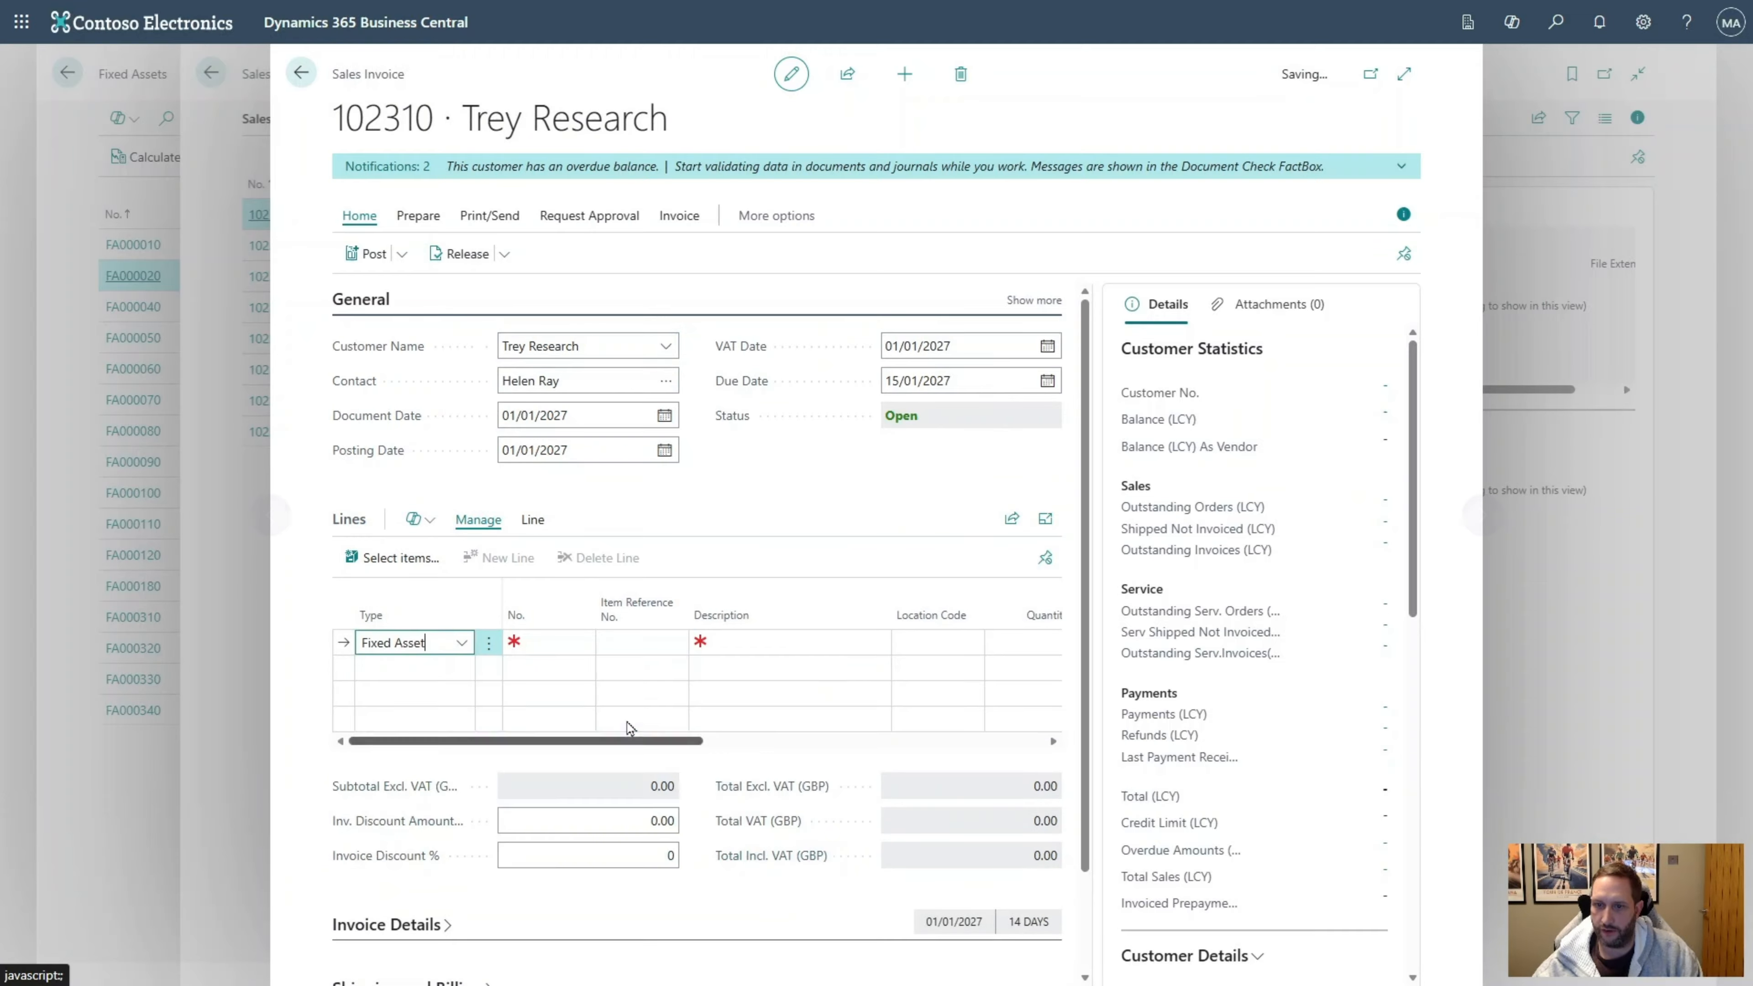
{"action": "left_click", "coordinate": [560, 645]}
{"action": "left_click", "coordinate": [581, 643]}
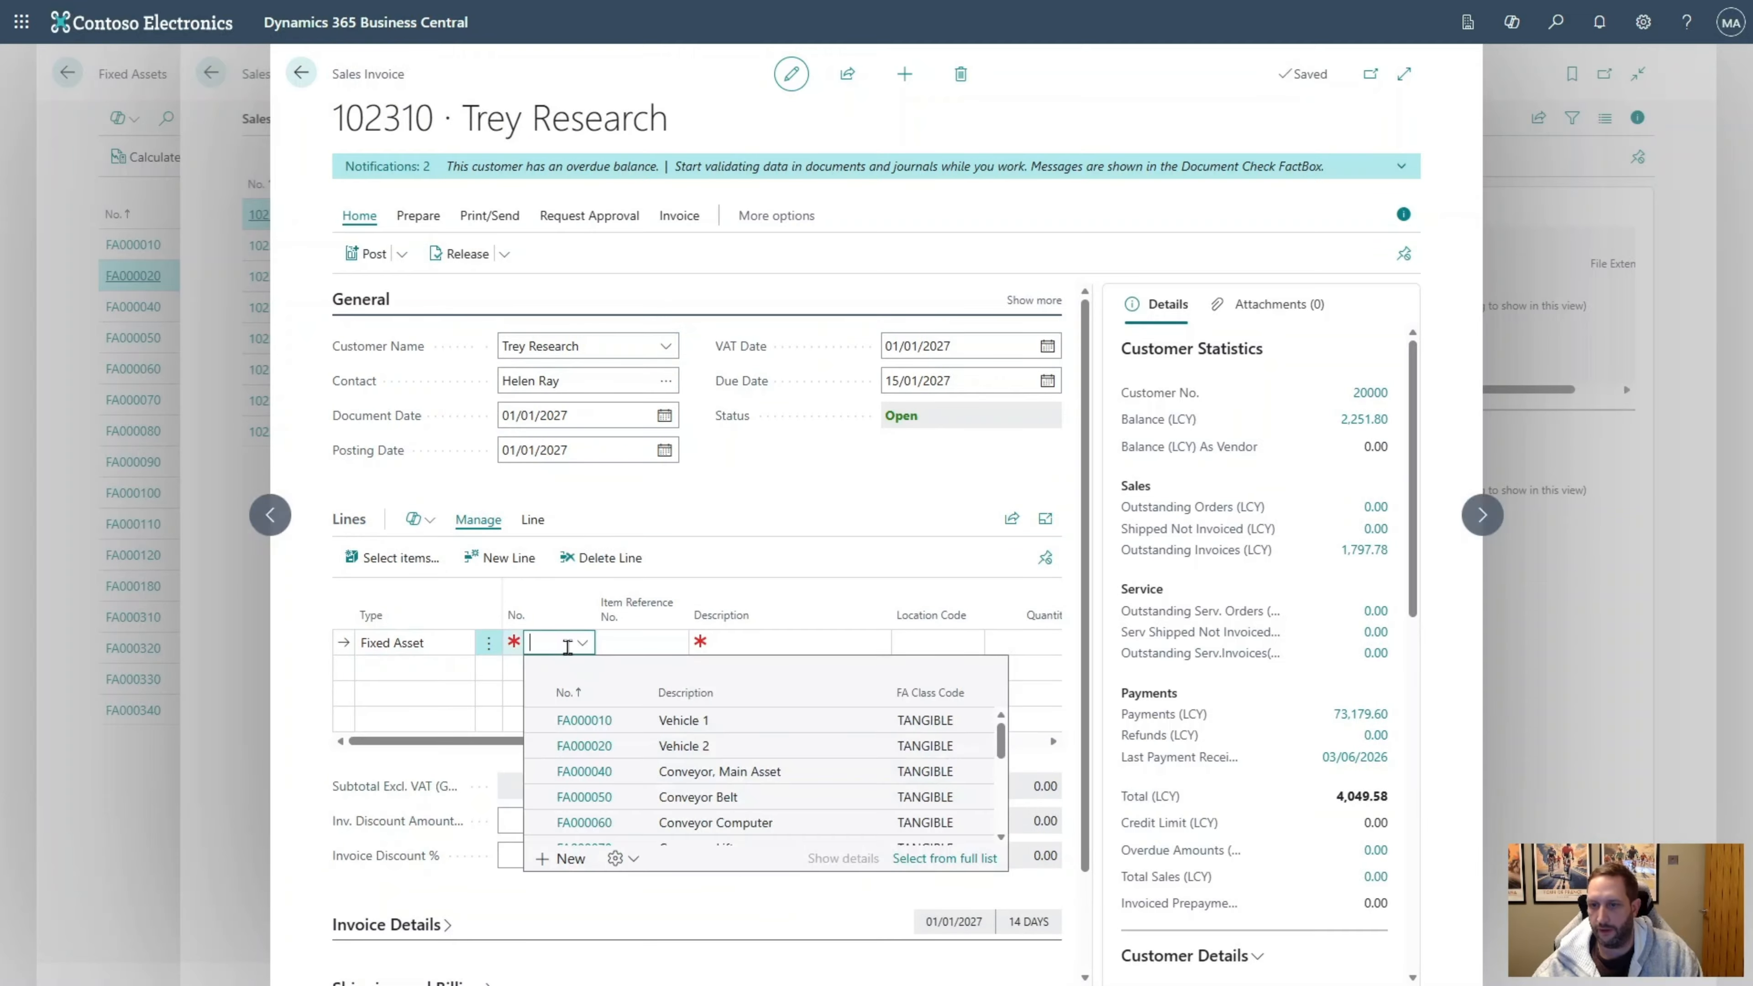
{"action": "left_click", "coordinate": [603, 753]}
Set the fixed asset line's quantity to 1 and its unit price excluding VAT to 10,000
{"action": "key", "text": "Tab"}
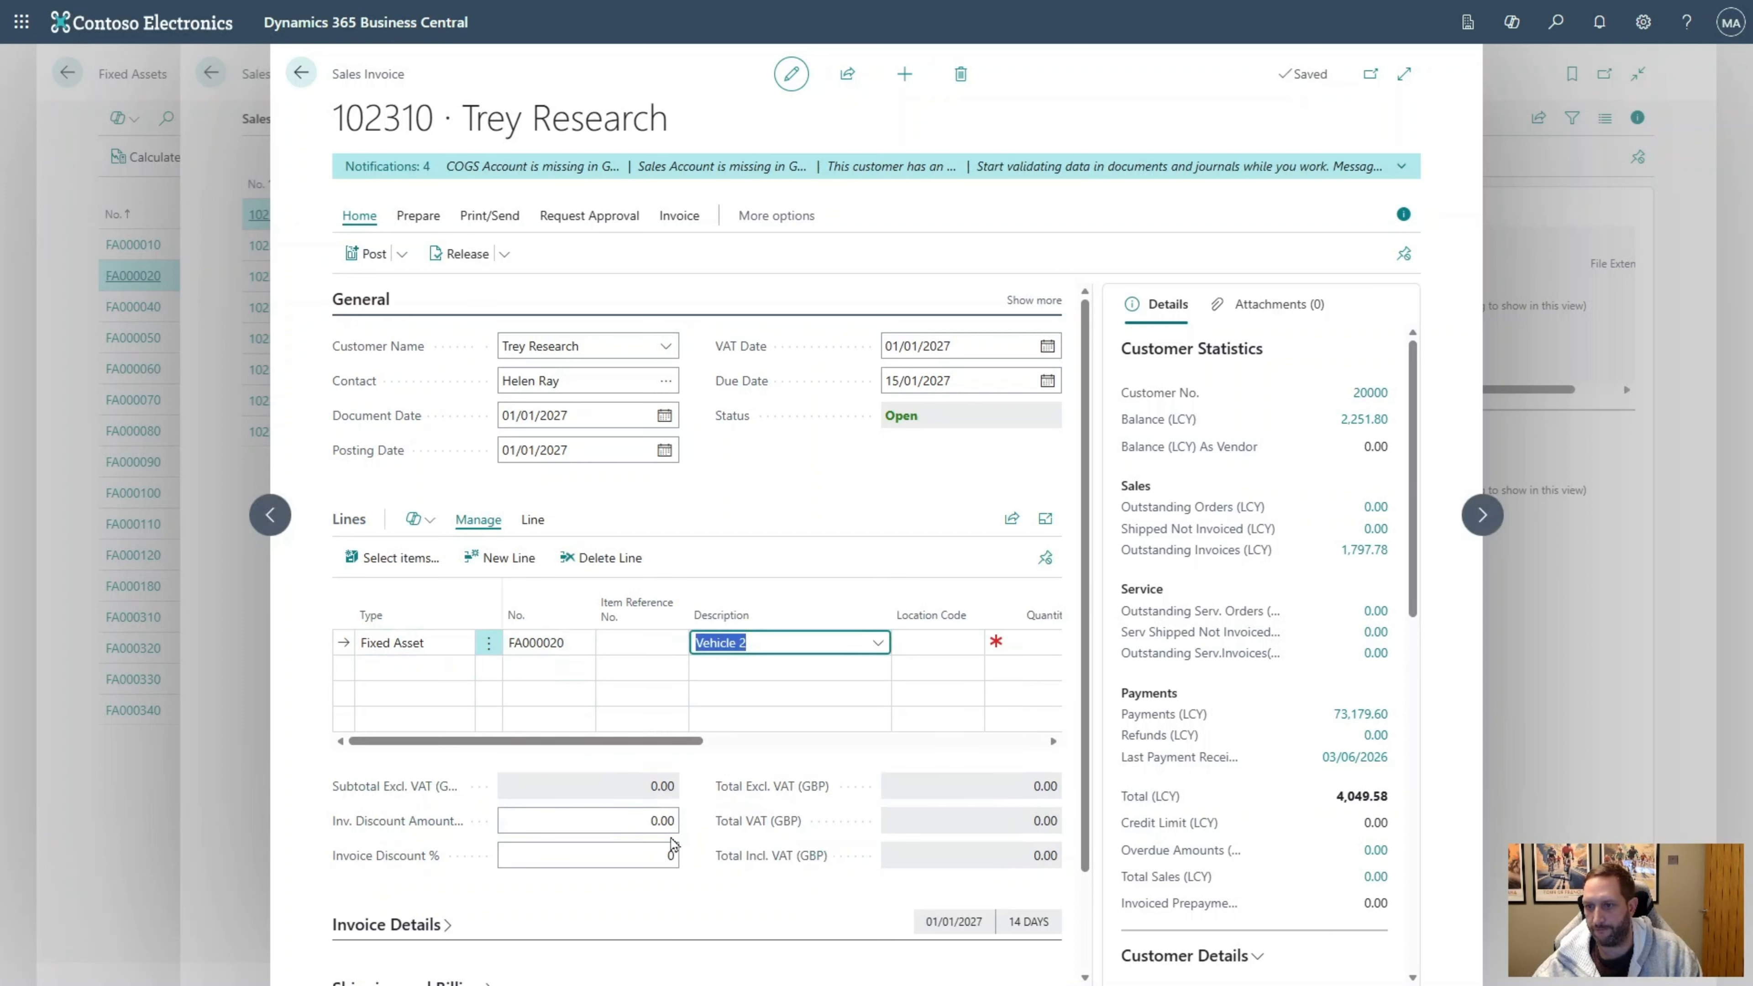
{"action": "key", "text": "Tab"}
{"action": "type", "text": "1"}
{"action": "key", "text": "Tab"}
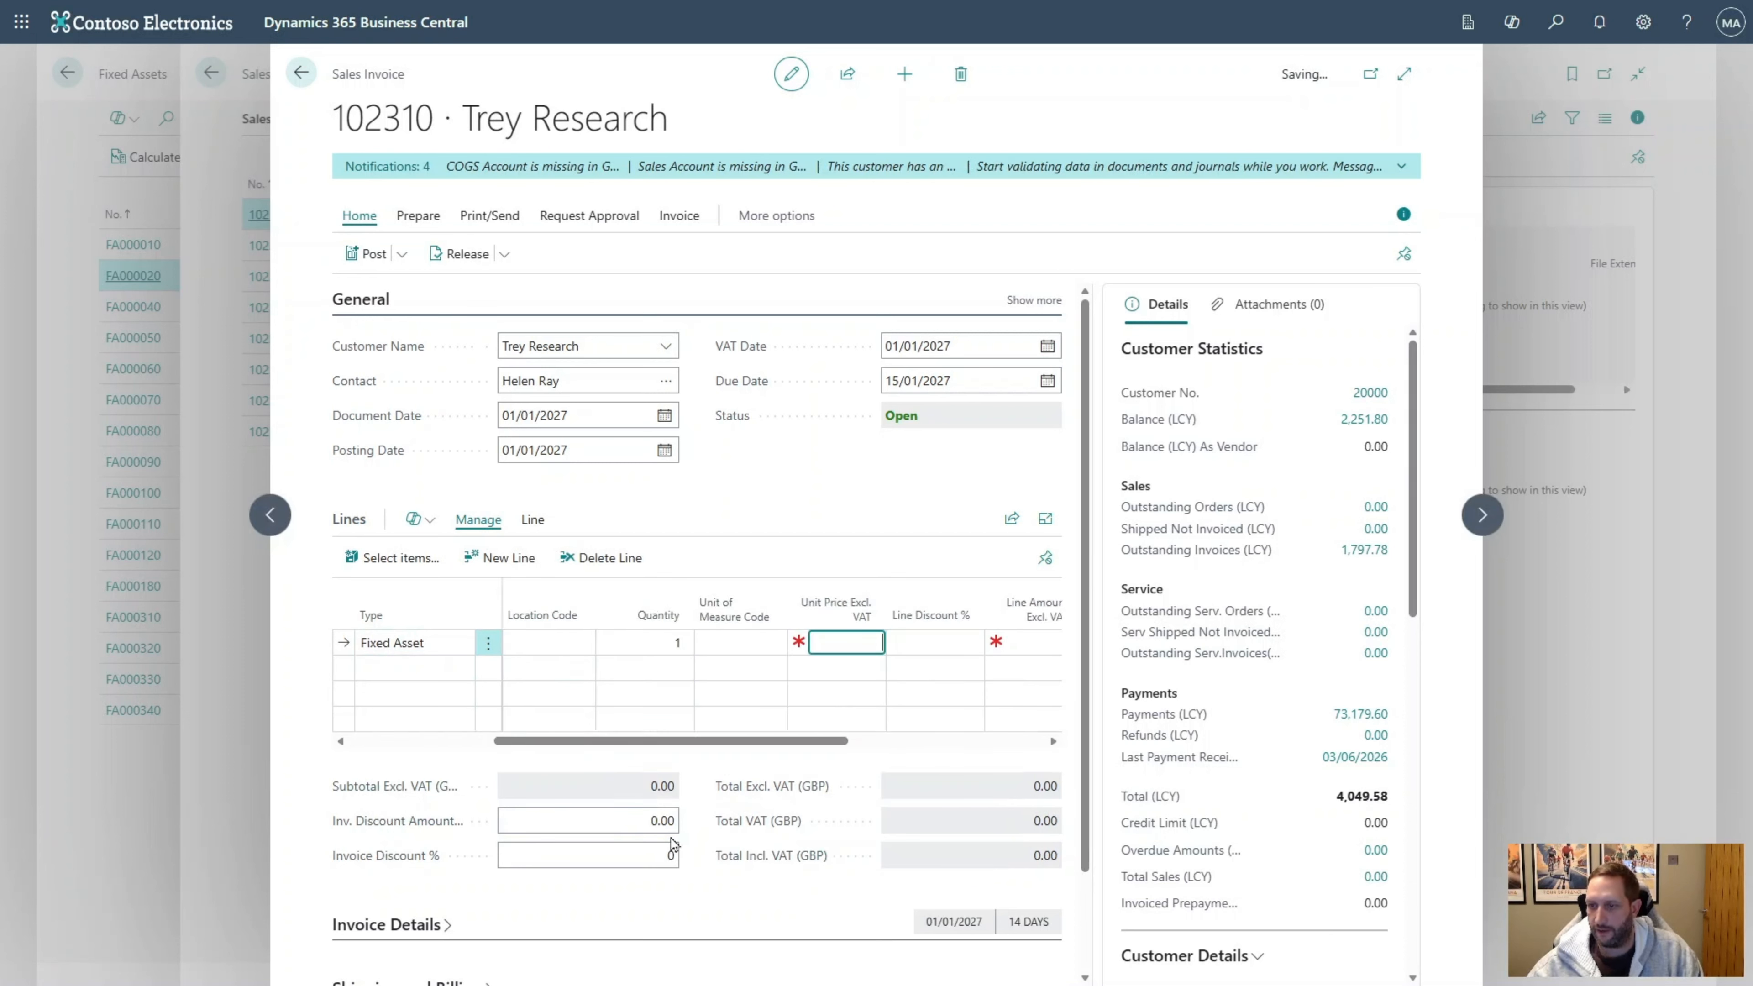
{"action": "type", "text": "10,000"}
{"action": "key", "text": "Tab"}
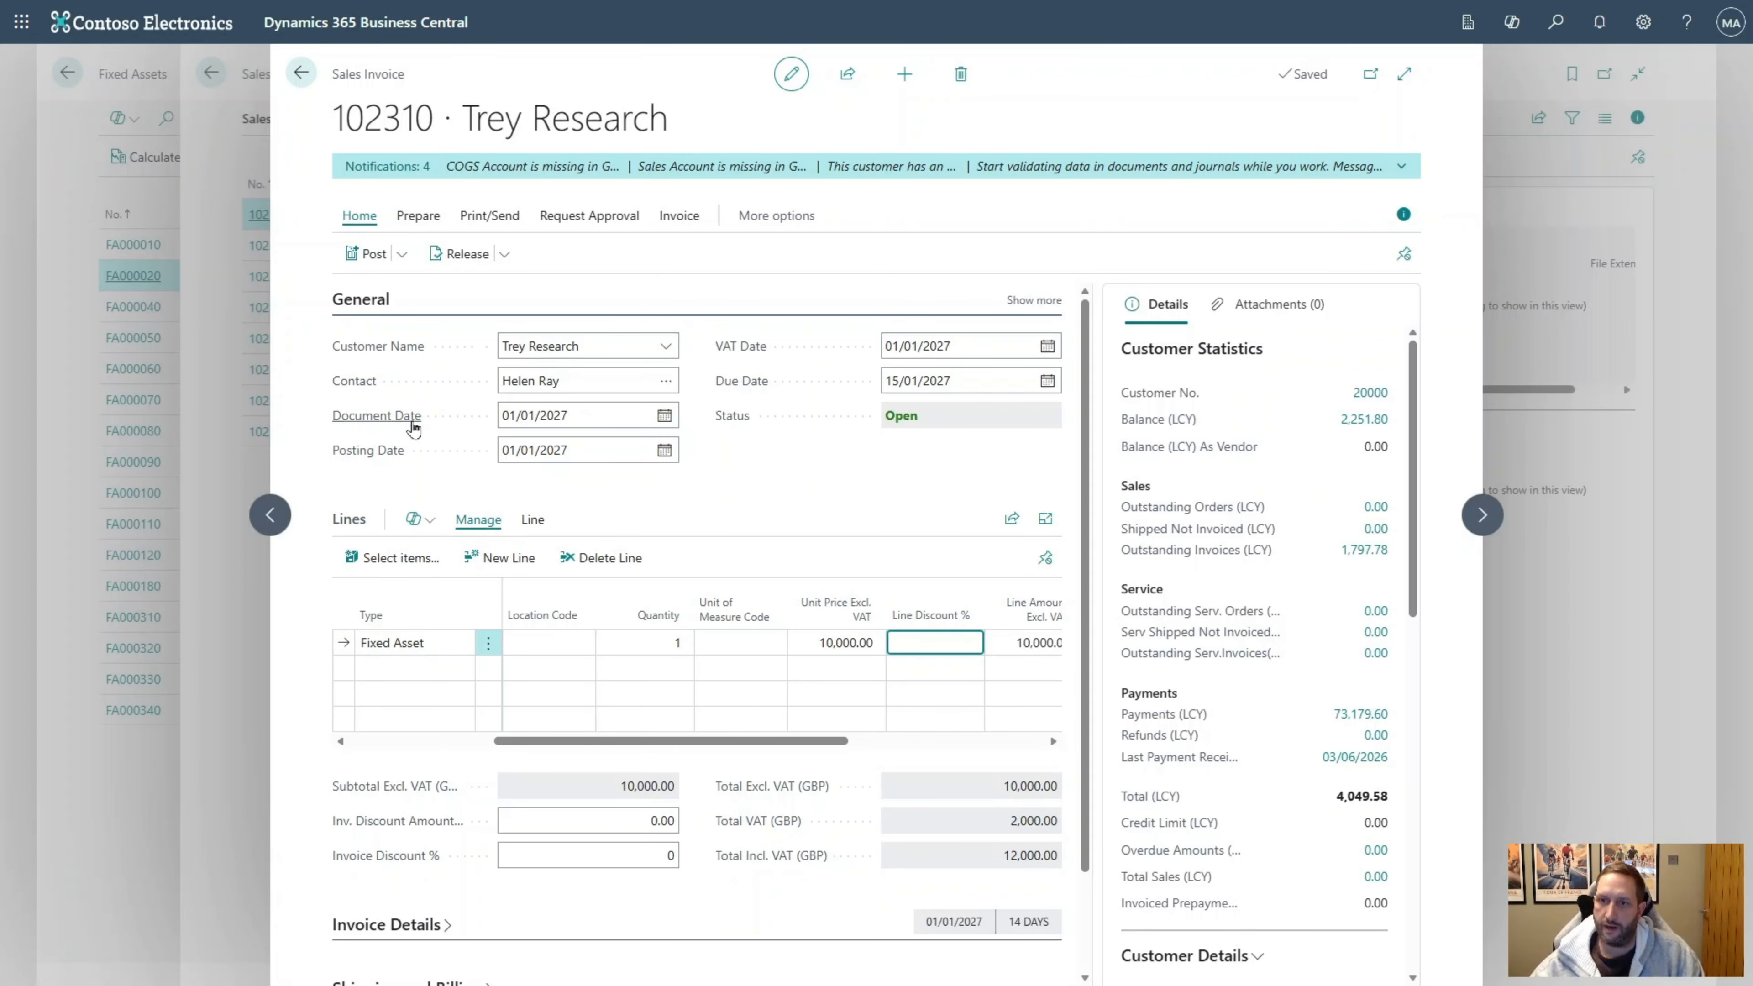
Try to post the sales invoice with the 01/01/2027 posting date and return to the invoice
{"action": "left_click", "coordinate": [371, 254]}
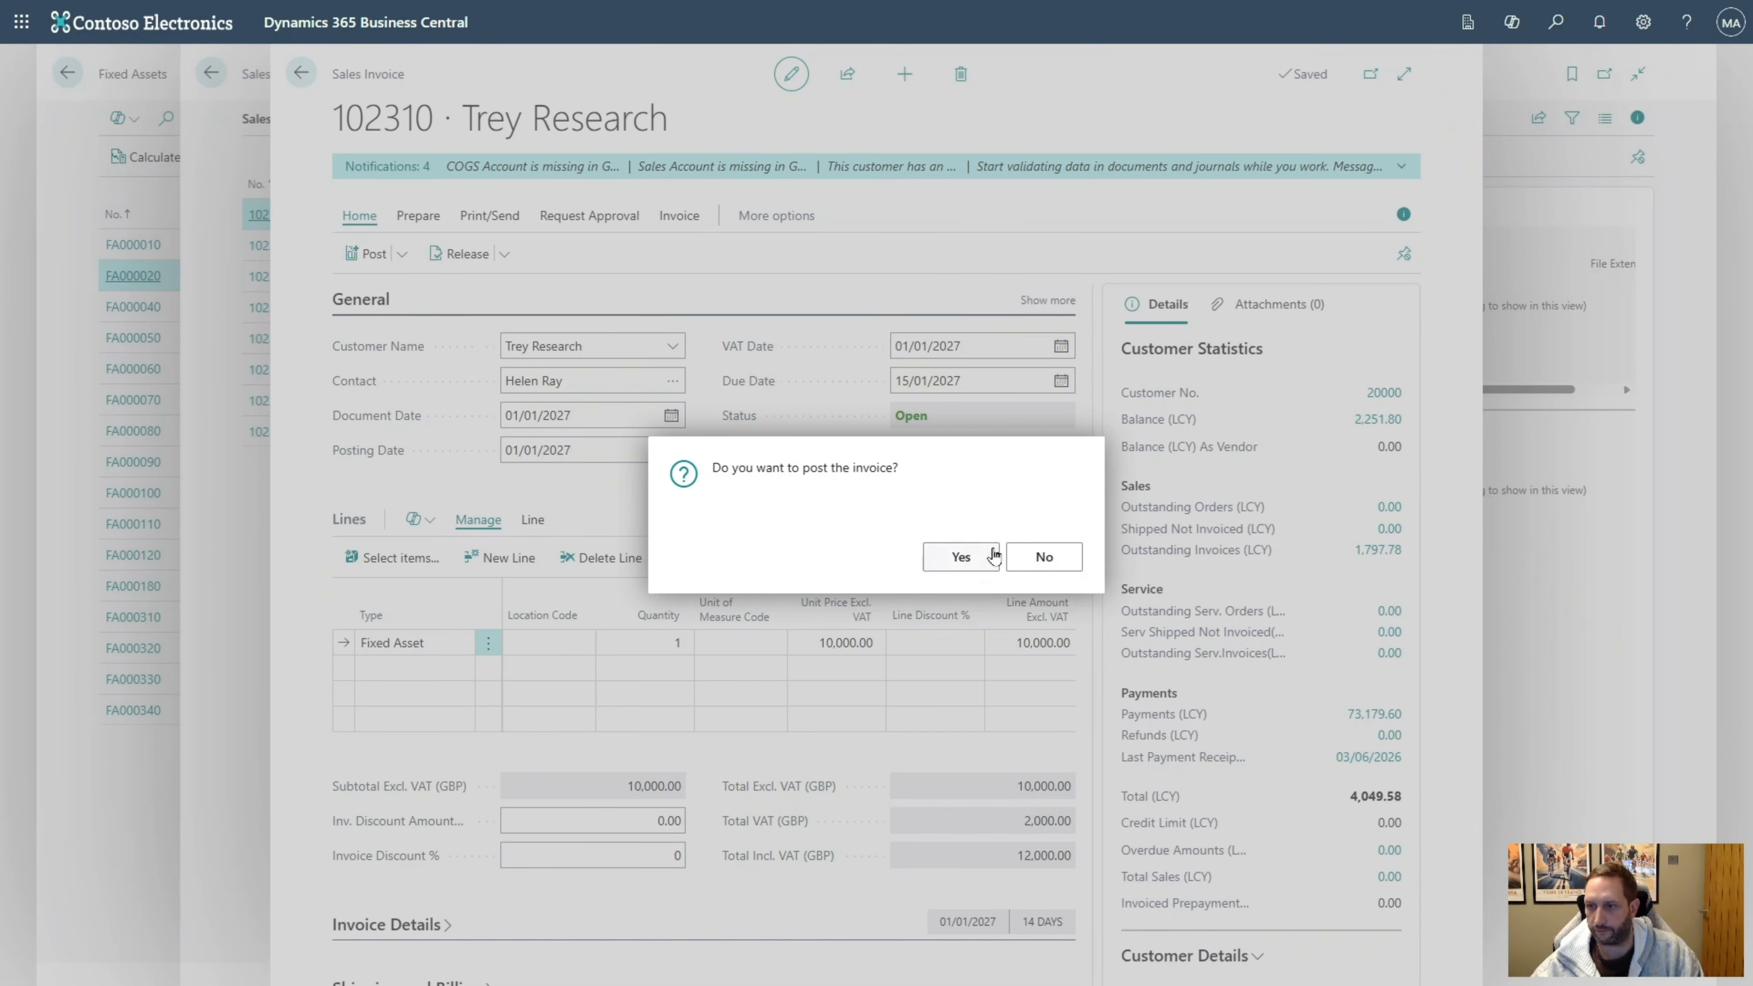
{"action": "left_click", "coordinate": [980, 556]}
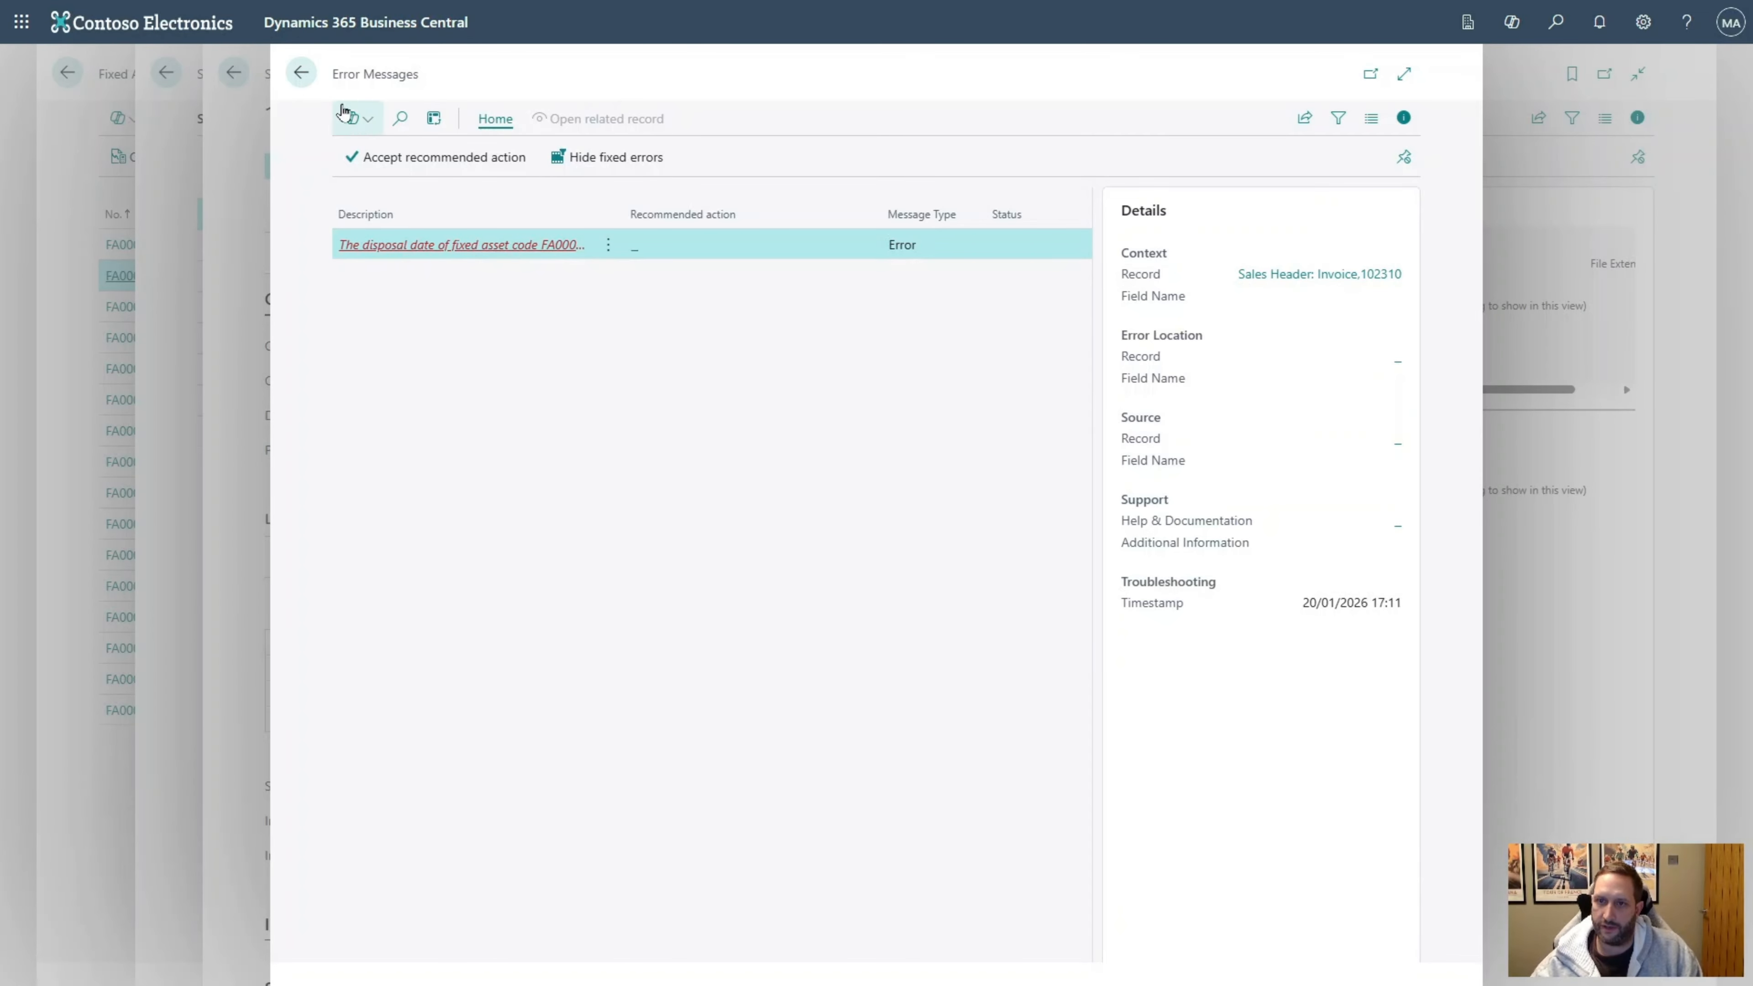
{"action": "left_click", "coordinate": [301, 72]}
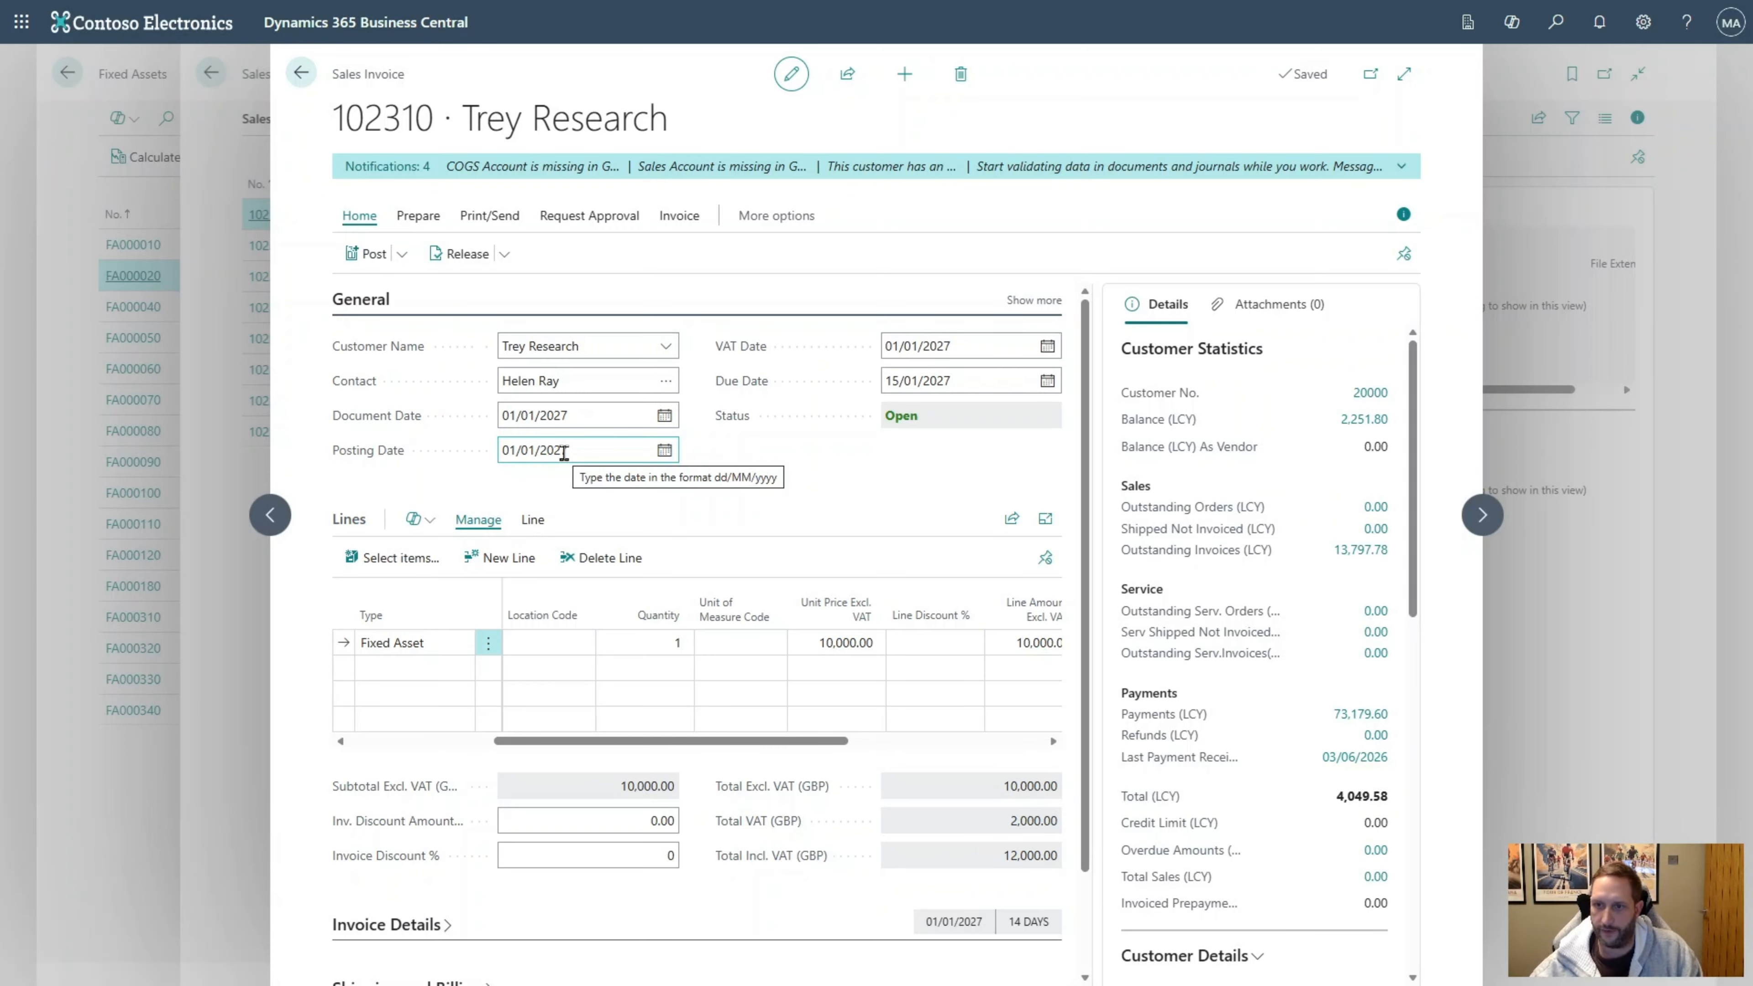
Set the sales invoice's posting date to 31/01/2027 and acknowledge the notice about prices and discounts
{"action": "left_click", "coordinate": [592, 456]}
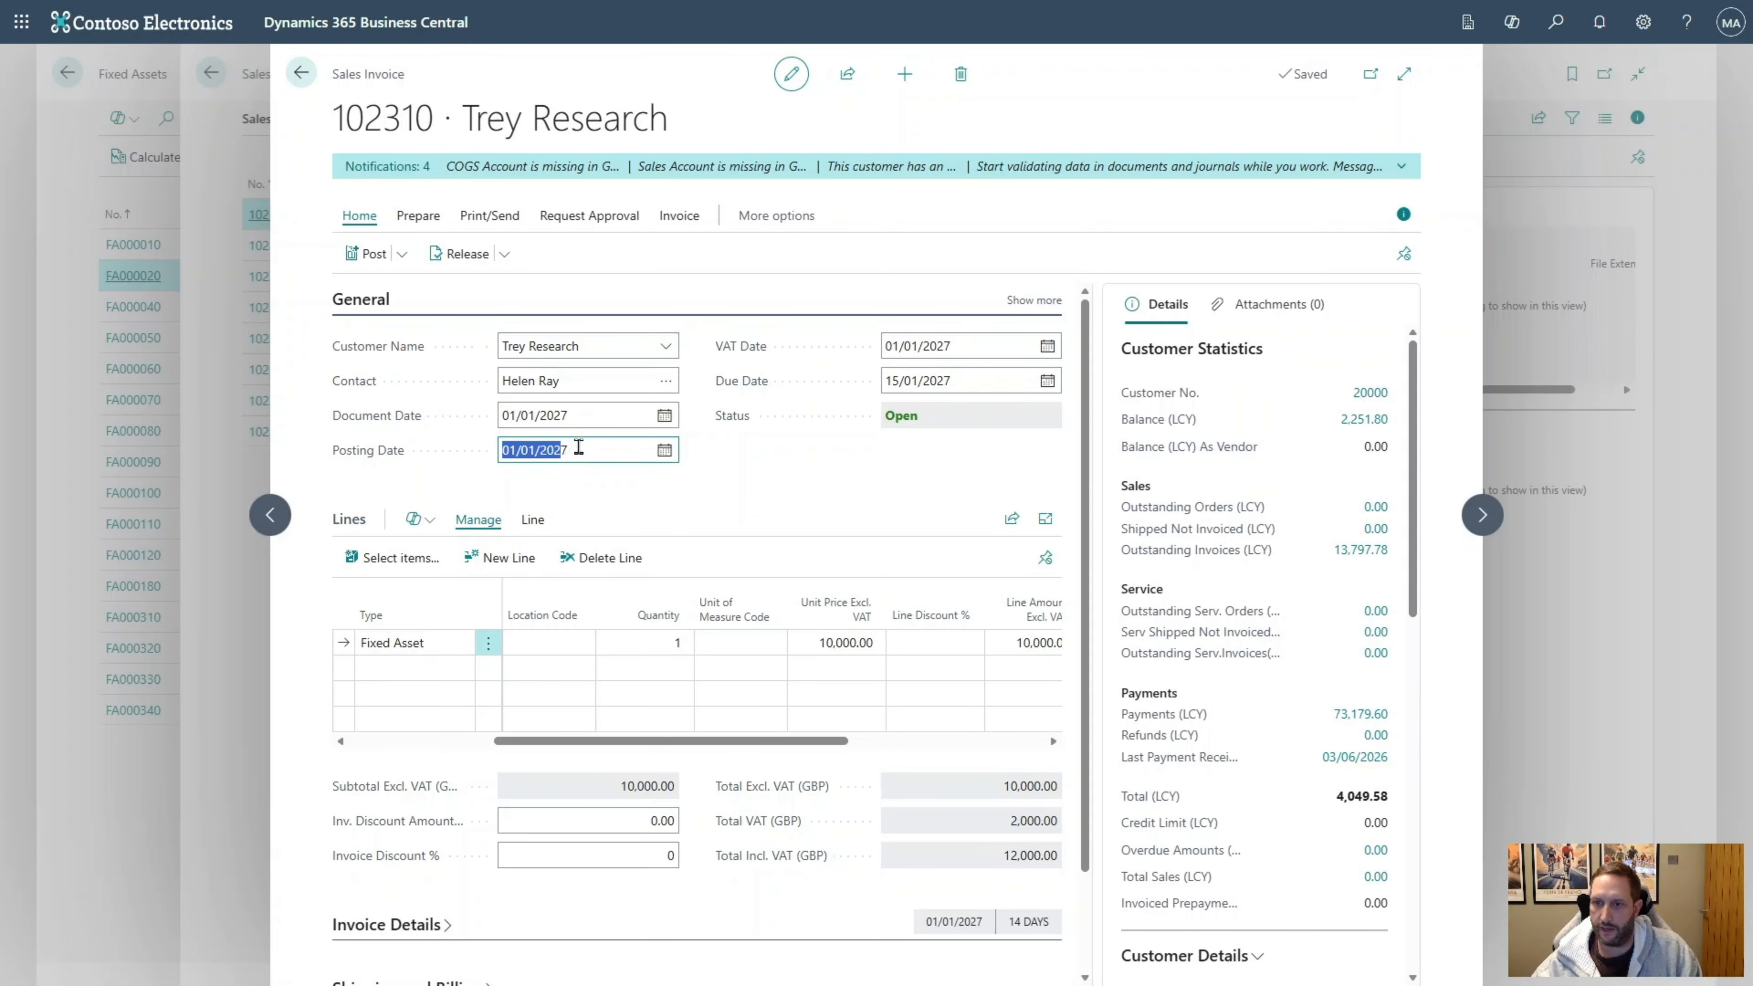
{"action": "left_click", "coordinate": [578, 448]}
{"action": "left_click_drag", "start_coordinate": [592, 454], "coordinate": [472, 458]}
{"action": "type", "text": "310"}
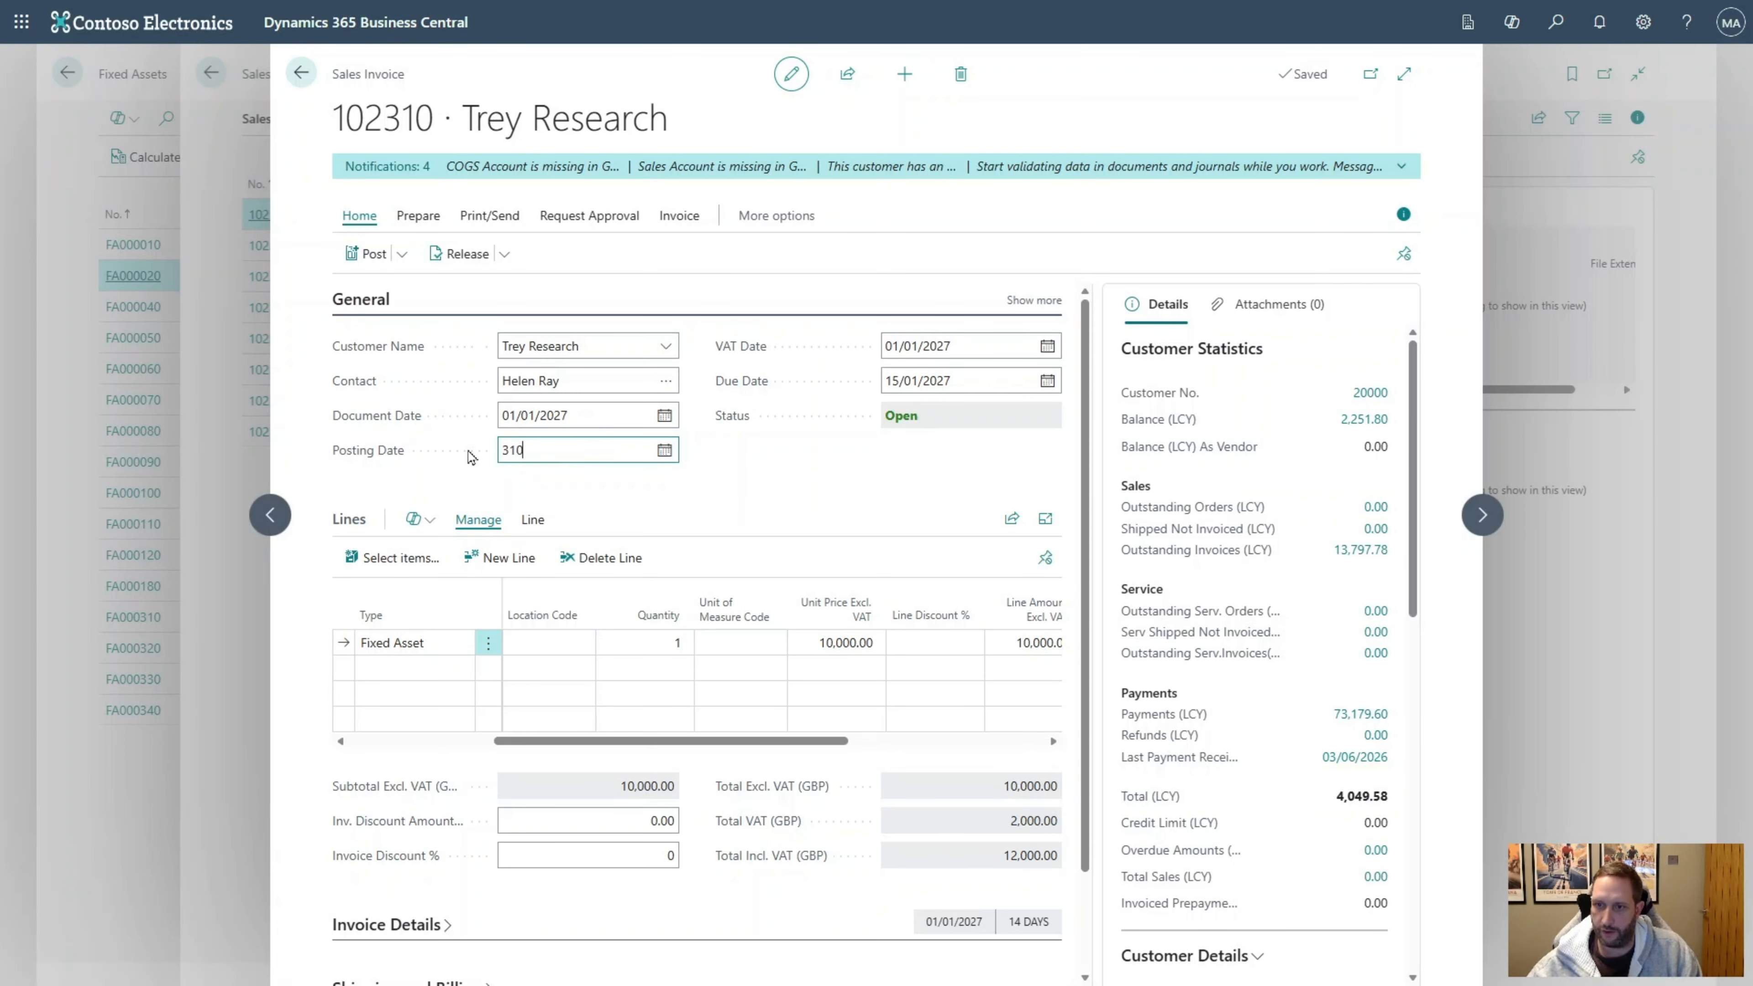
{"action": "type", "text": "1/01/2027"}
{"action": "key", "text": "Tab"}
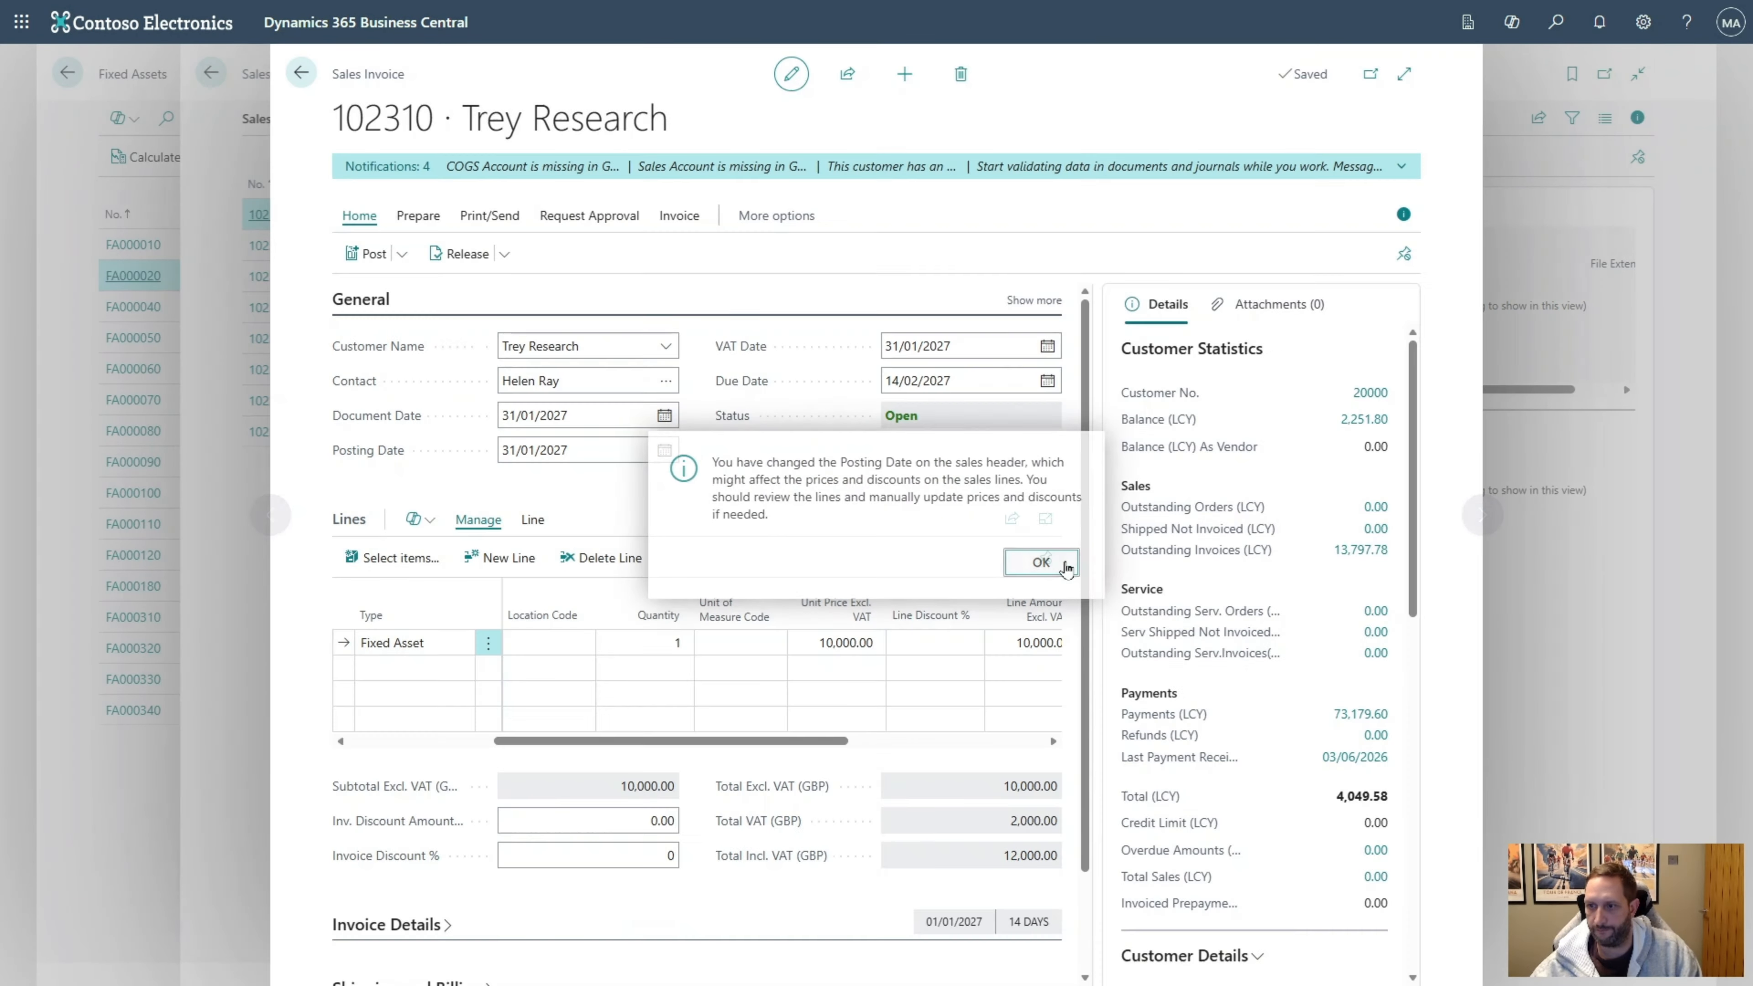
{"action": "left_click", "coordinate": [1066, 567]}
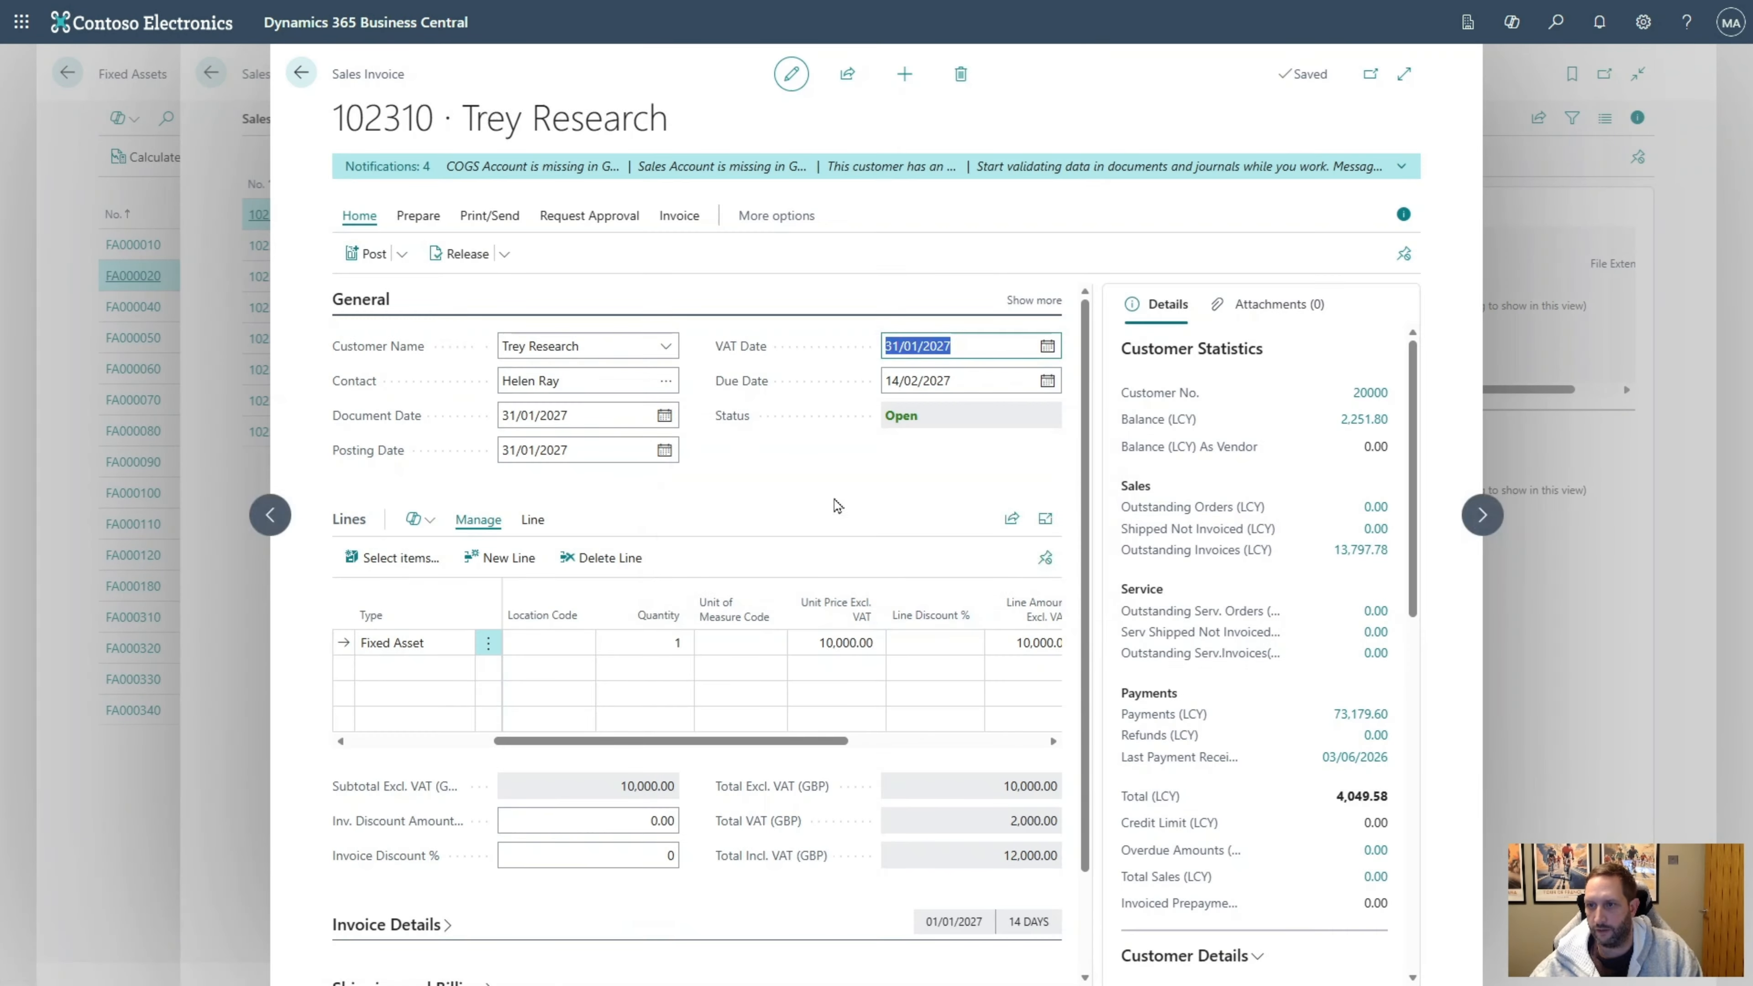
Post the sales invoice without opening the posted document, and return to the Fixed Assets list
{"action": "left_click", "coordinate": [380, 258]}
{"action": "left_click", "coordinate": [961, 558]}
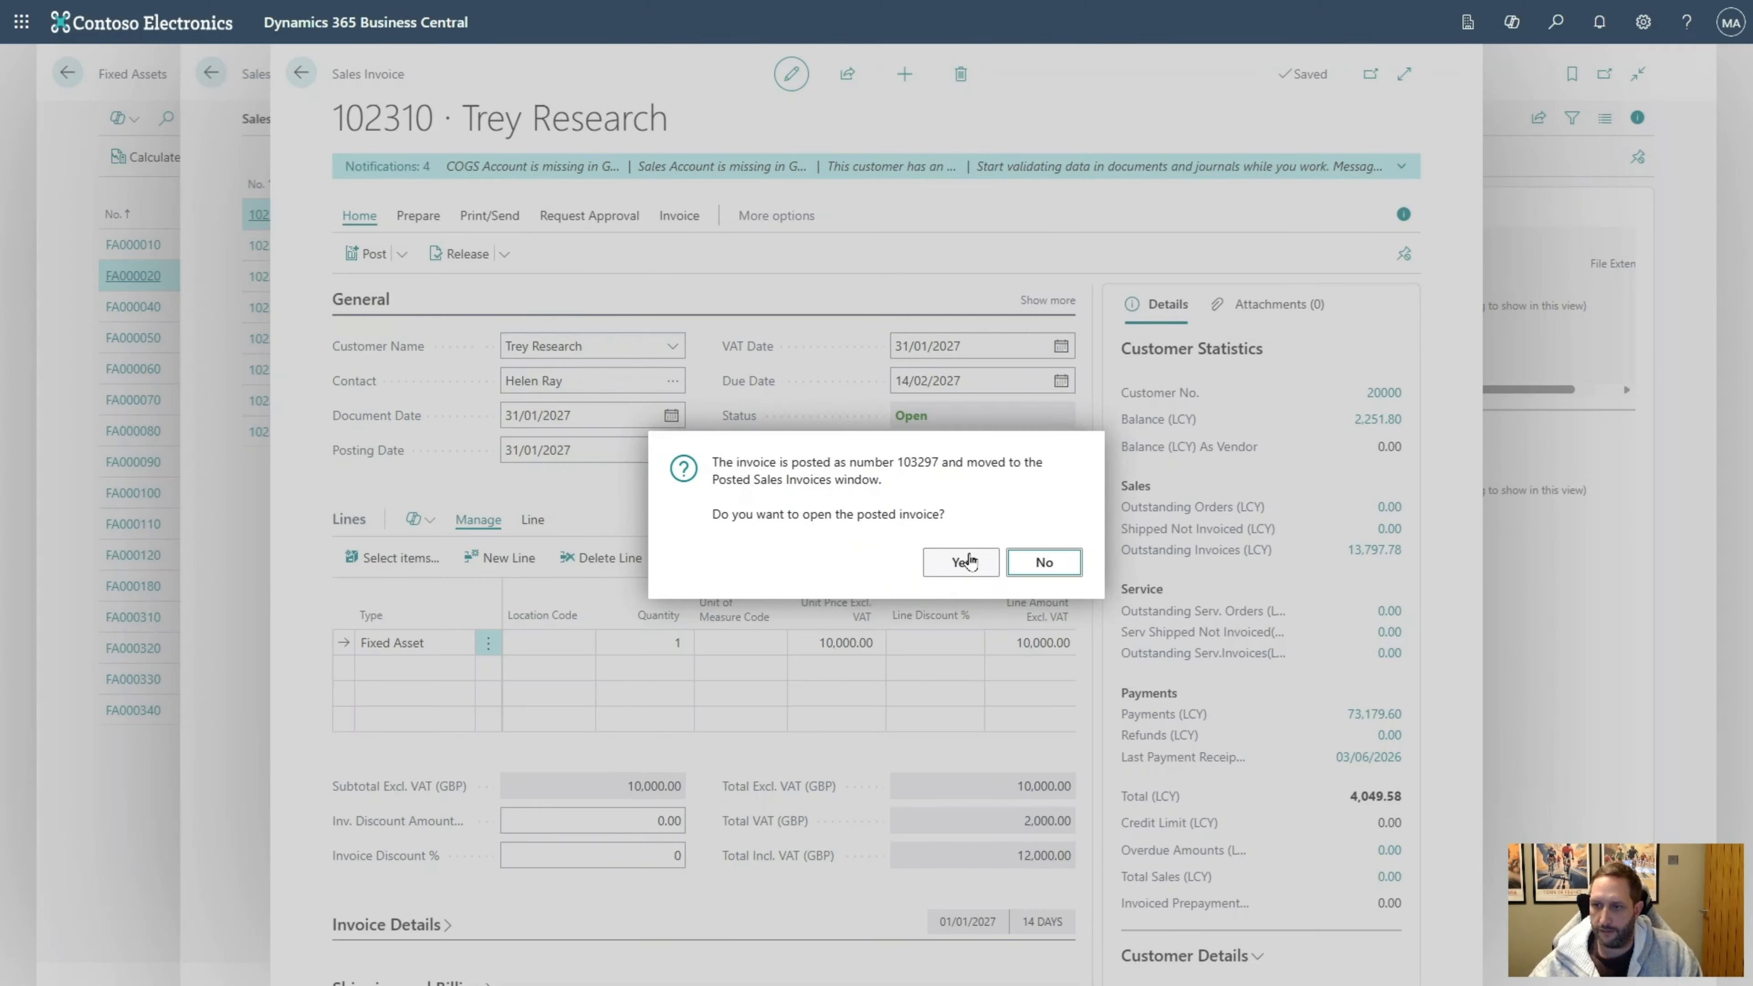
{"action": "left_click", "coordinate": [1058, 564]}
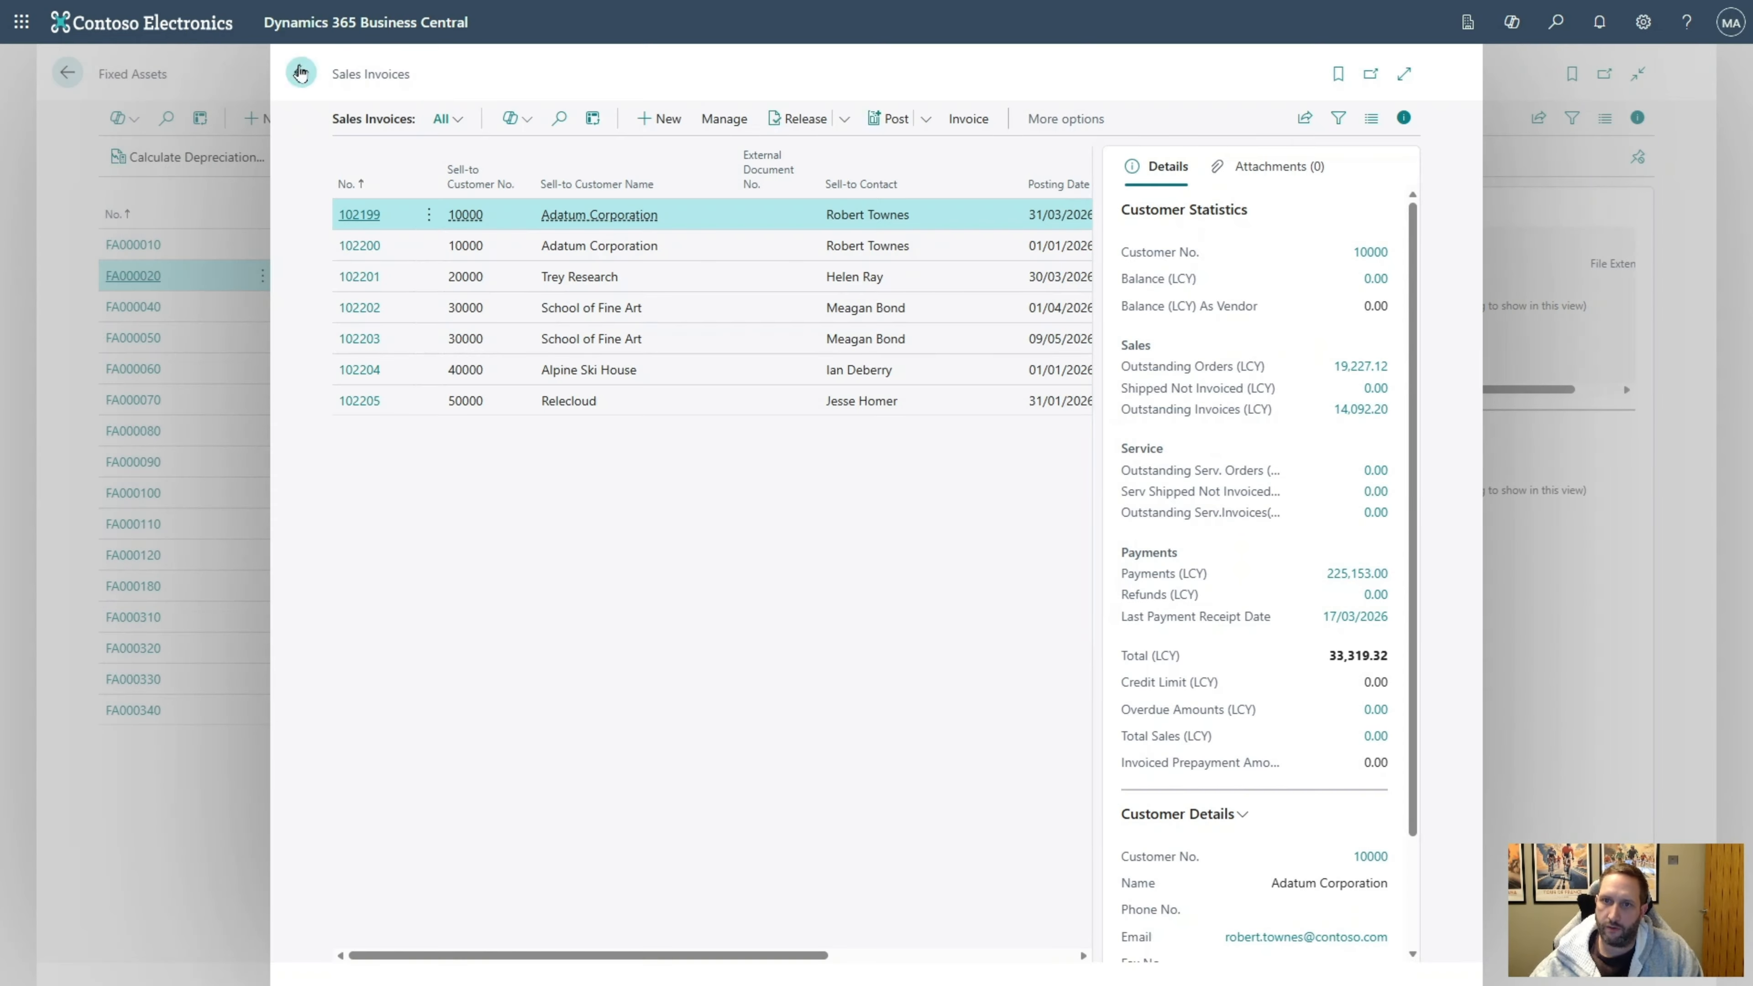
{"action": "left_click", "coordinate": [301, 73]}
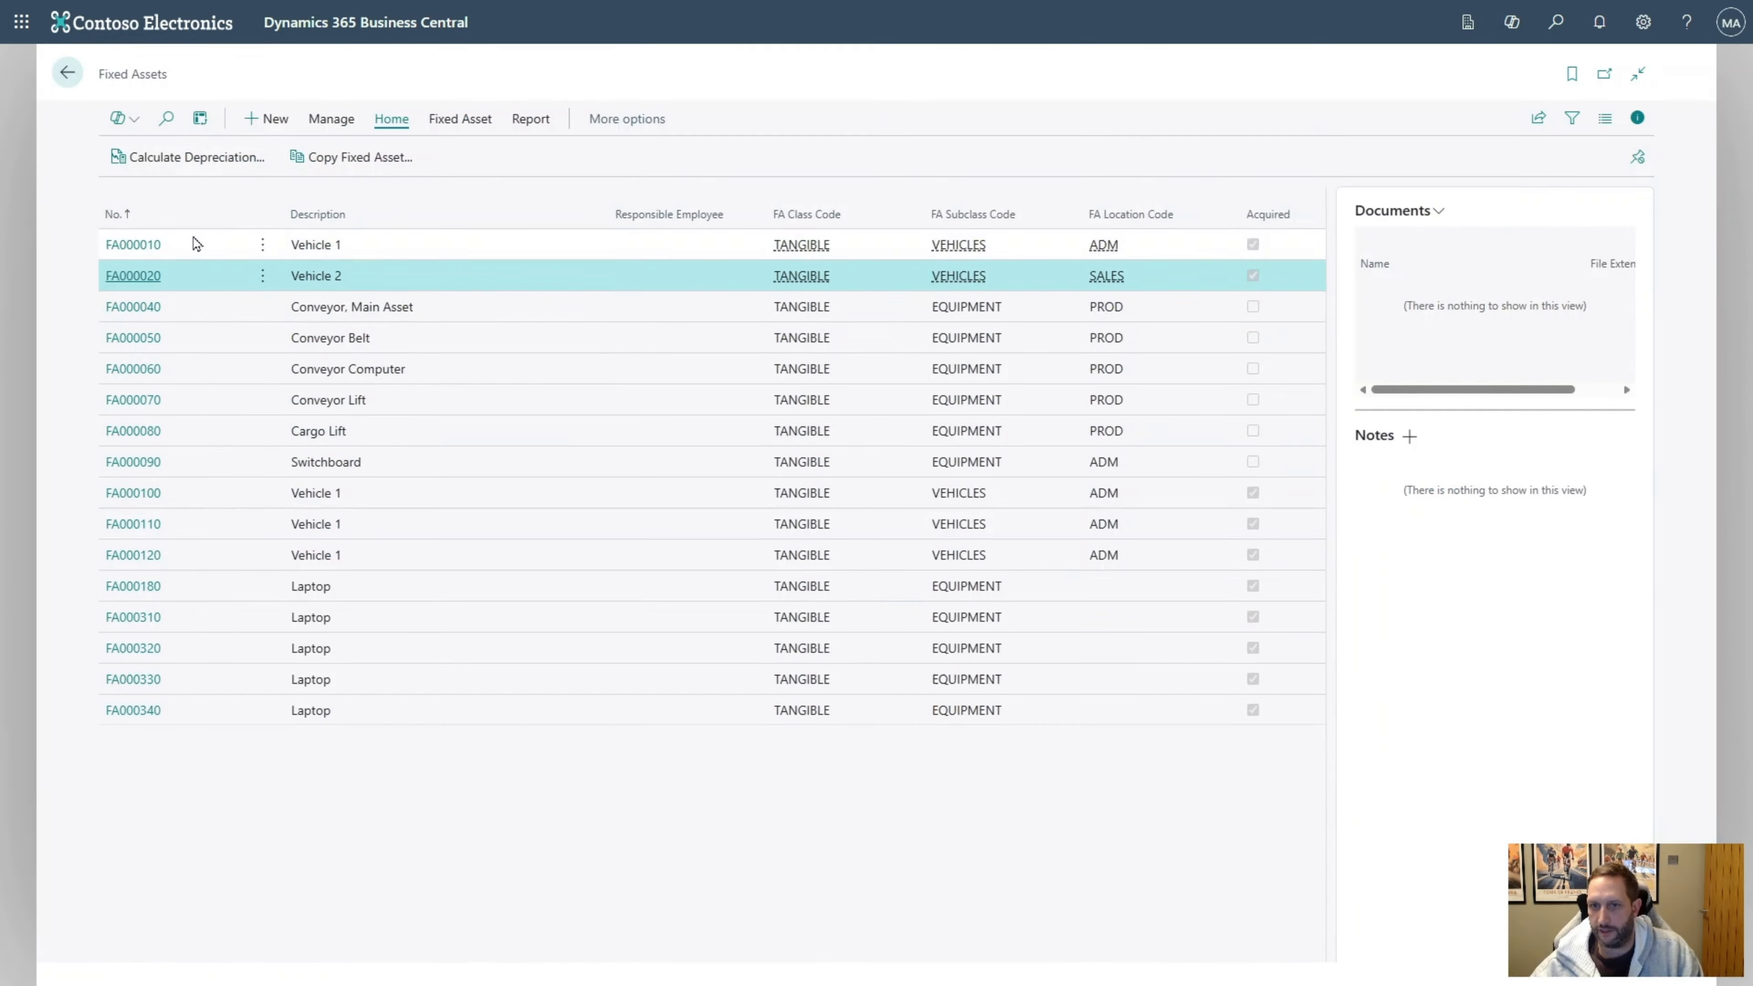
Open Vehicle 2's FA ledger entries from its book value and compare the acquisition and depreciation entries with their disposal reversals
{"action": "left_click", "coordinate": [144, 276]}
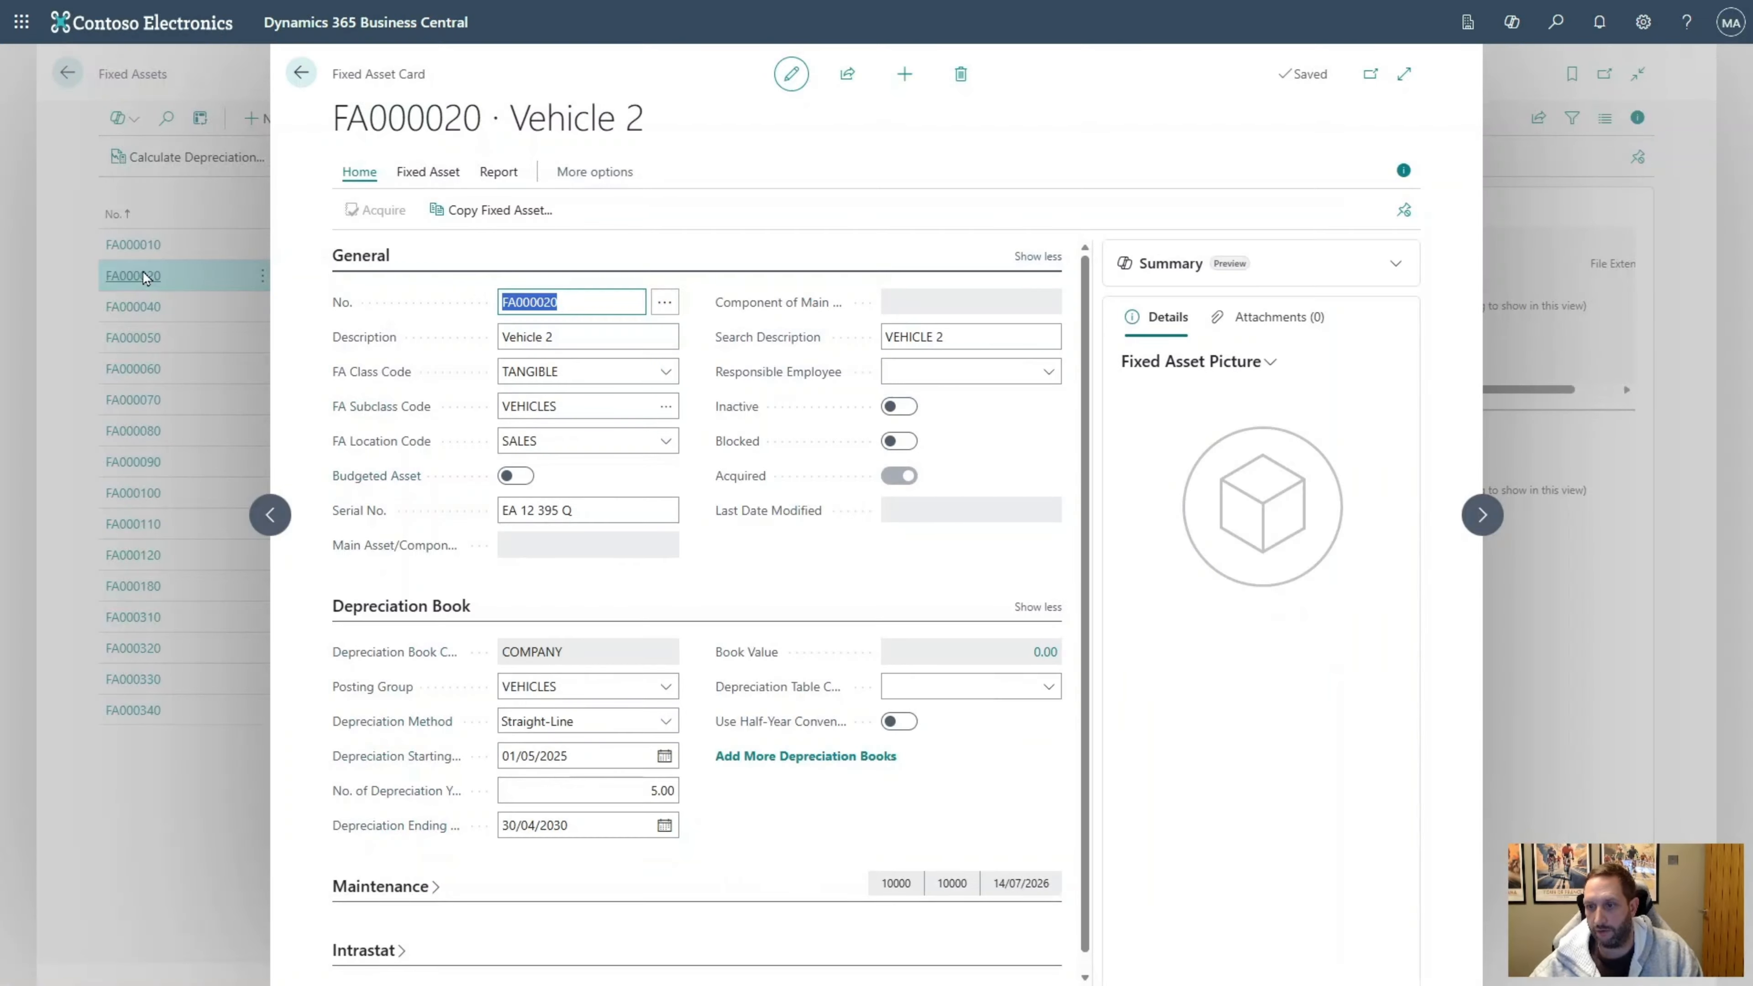
{"action": "left_click", "coordinate": [1045, 656]}
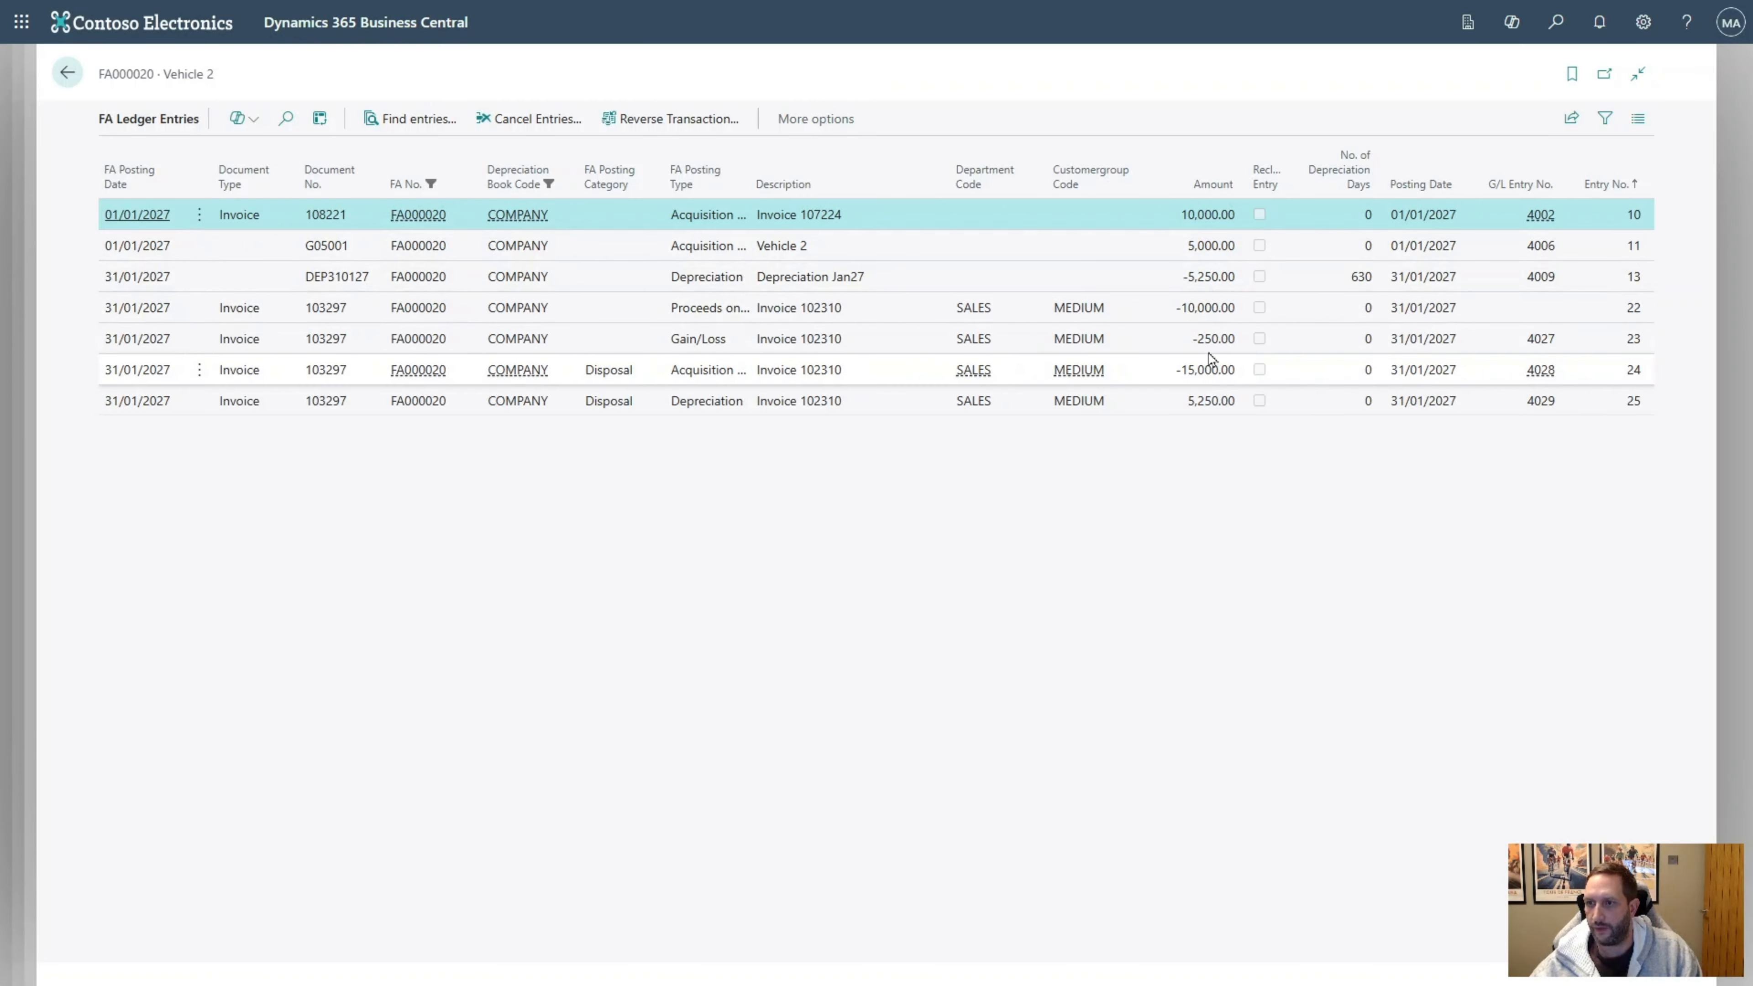
{"action": "left_click", "coordinate": [1208, 253], "text": "shift"}
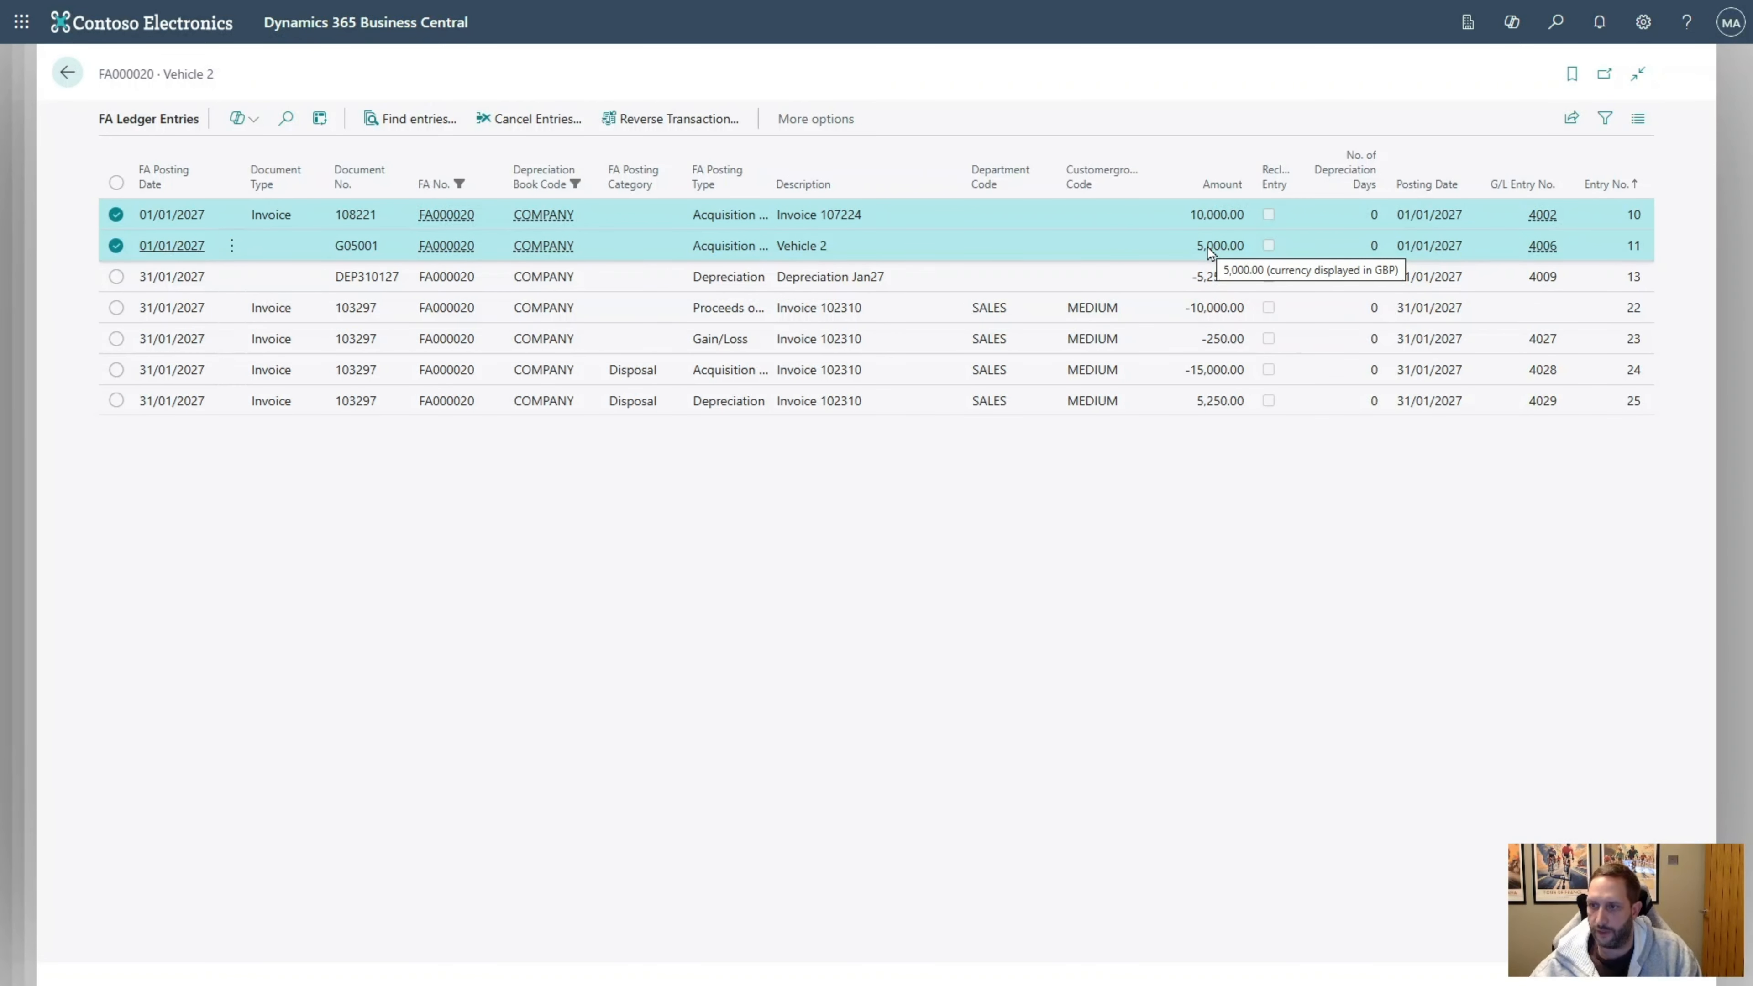
{"action": "left_click", "coordinate": [1209, 380], "text": "ctrl"}
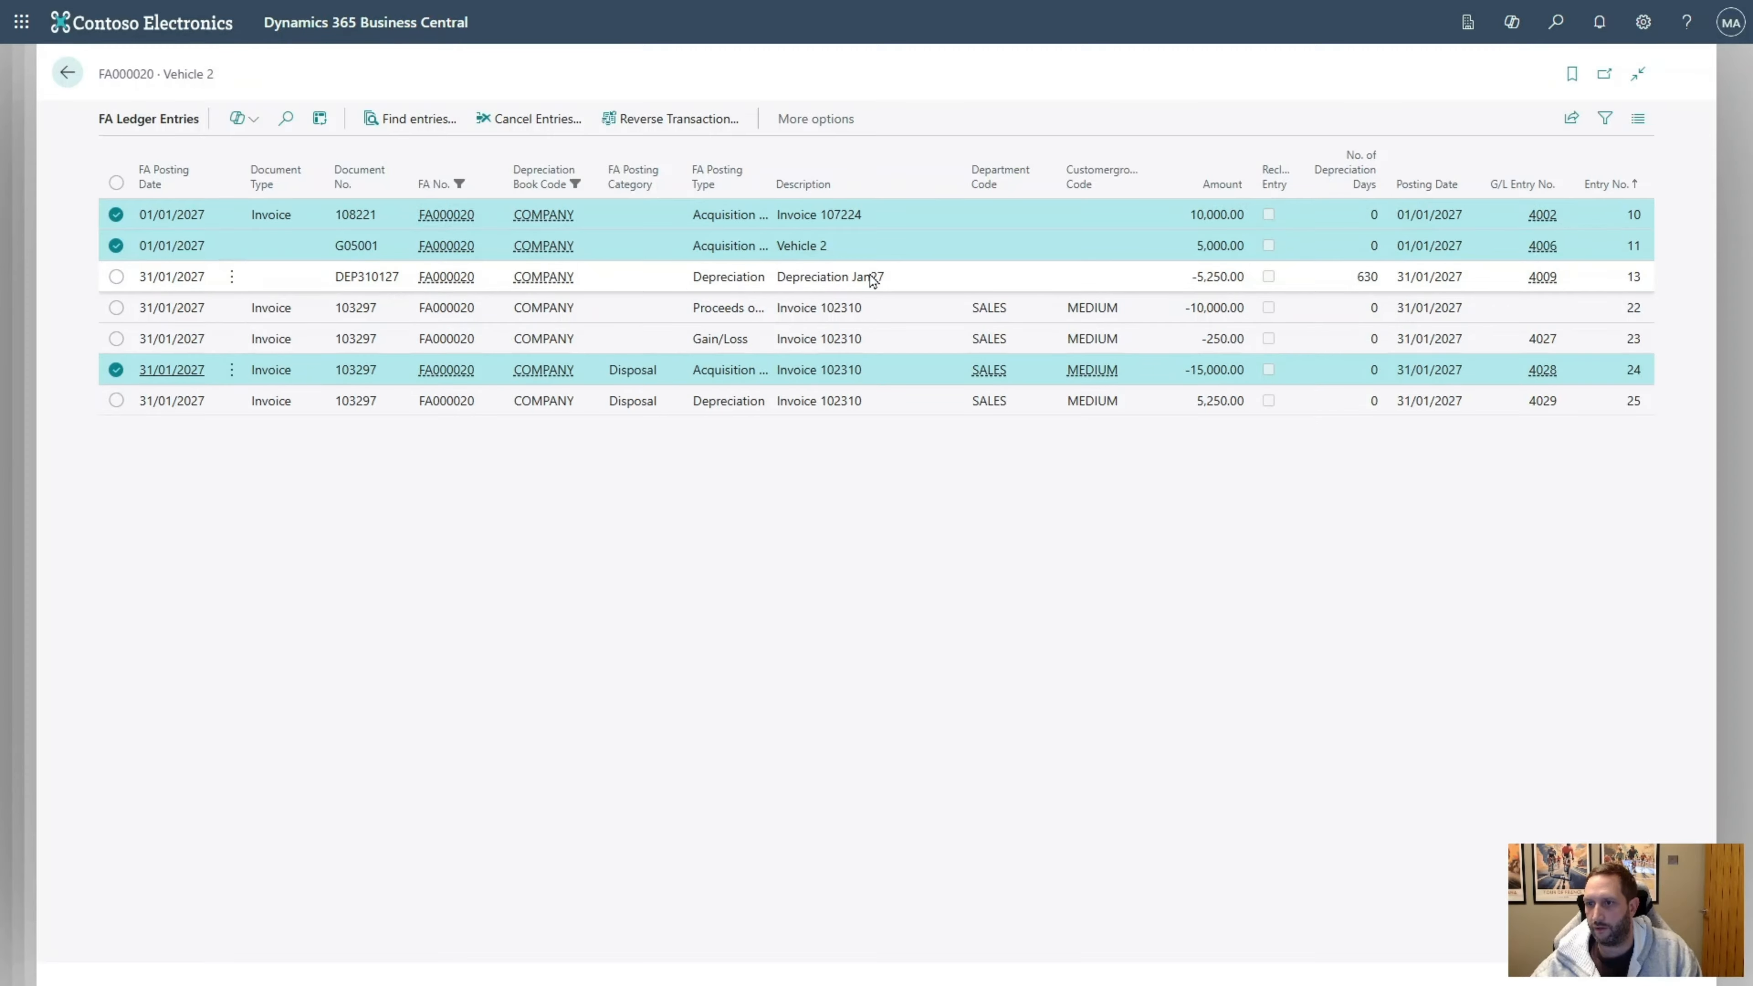
{"action": "left_click", "coordinate": [1208, 280]}
{"action": "left_click", "coordinate": [1218, 404], "text": "ctrl"}
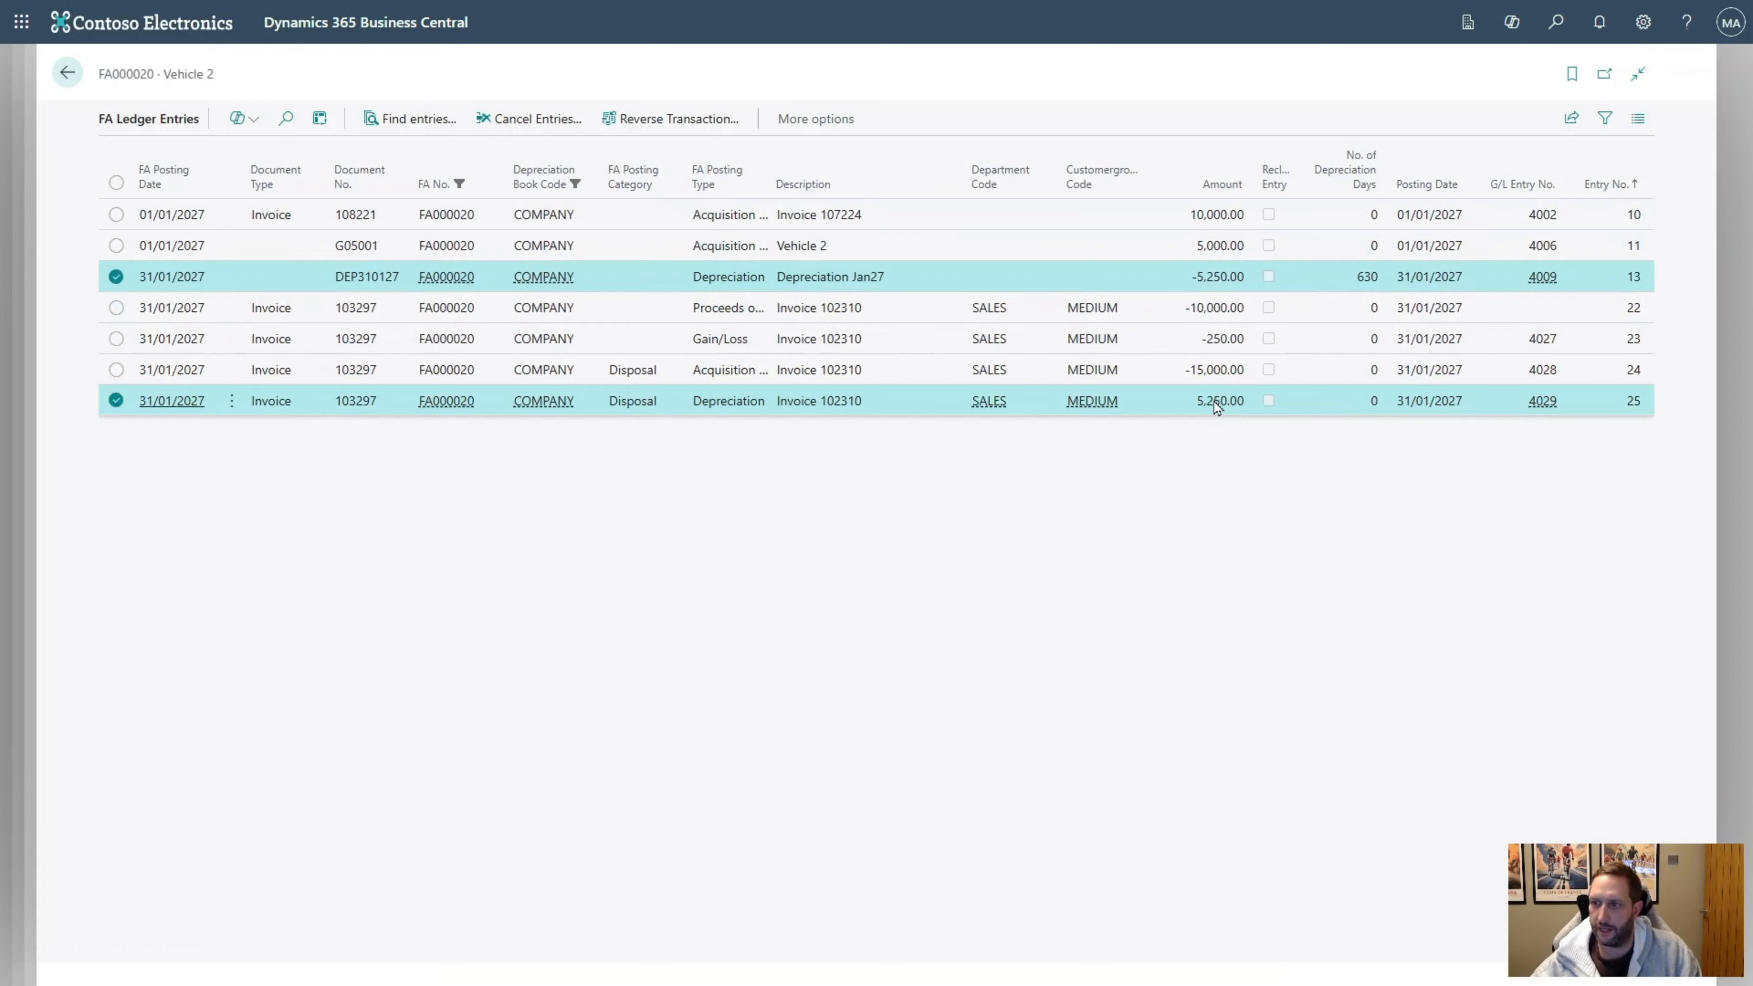
Examine Vehicle 2's disposal proceeds and gain/loss entries together, and return to the Fixed Assets list
{"action": "left_click", "coordinate": [1245, 315]}
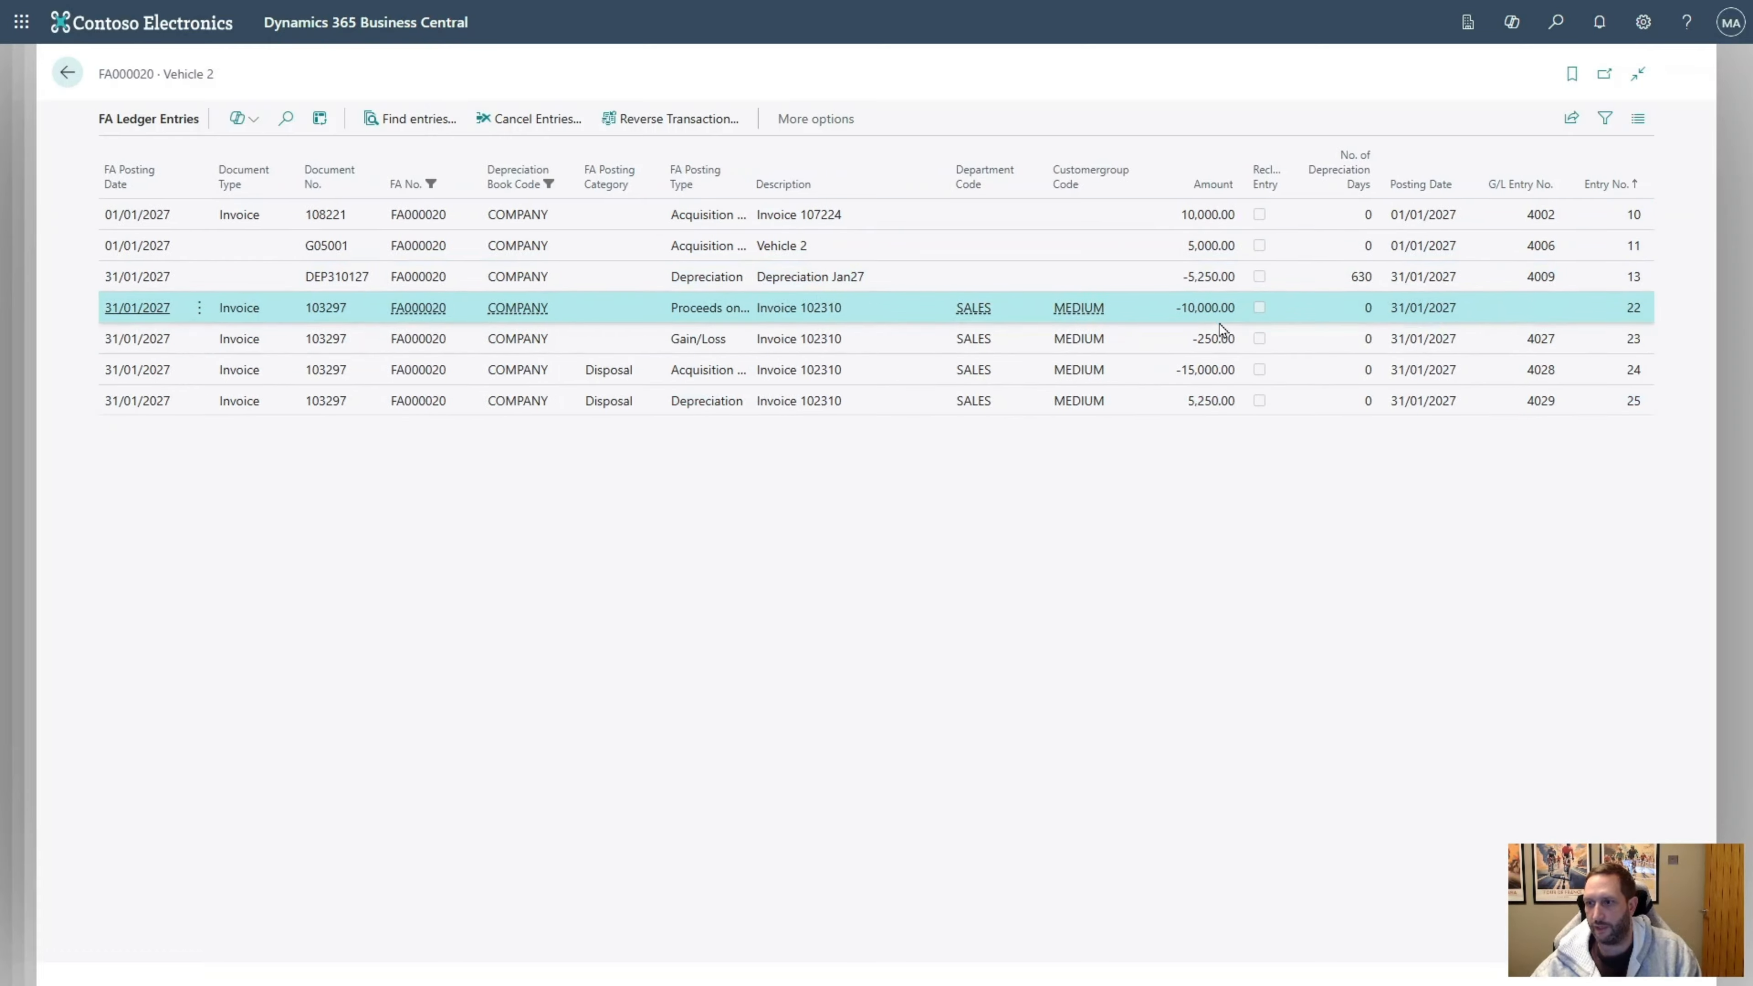
{"action": "left_click", "coordinate": [1223, 339], "text": "ctrl"}
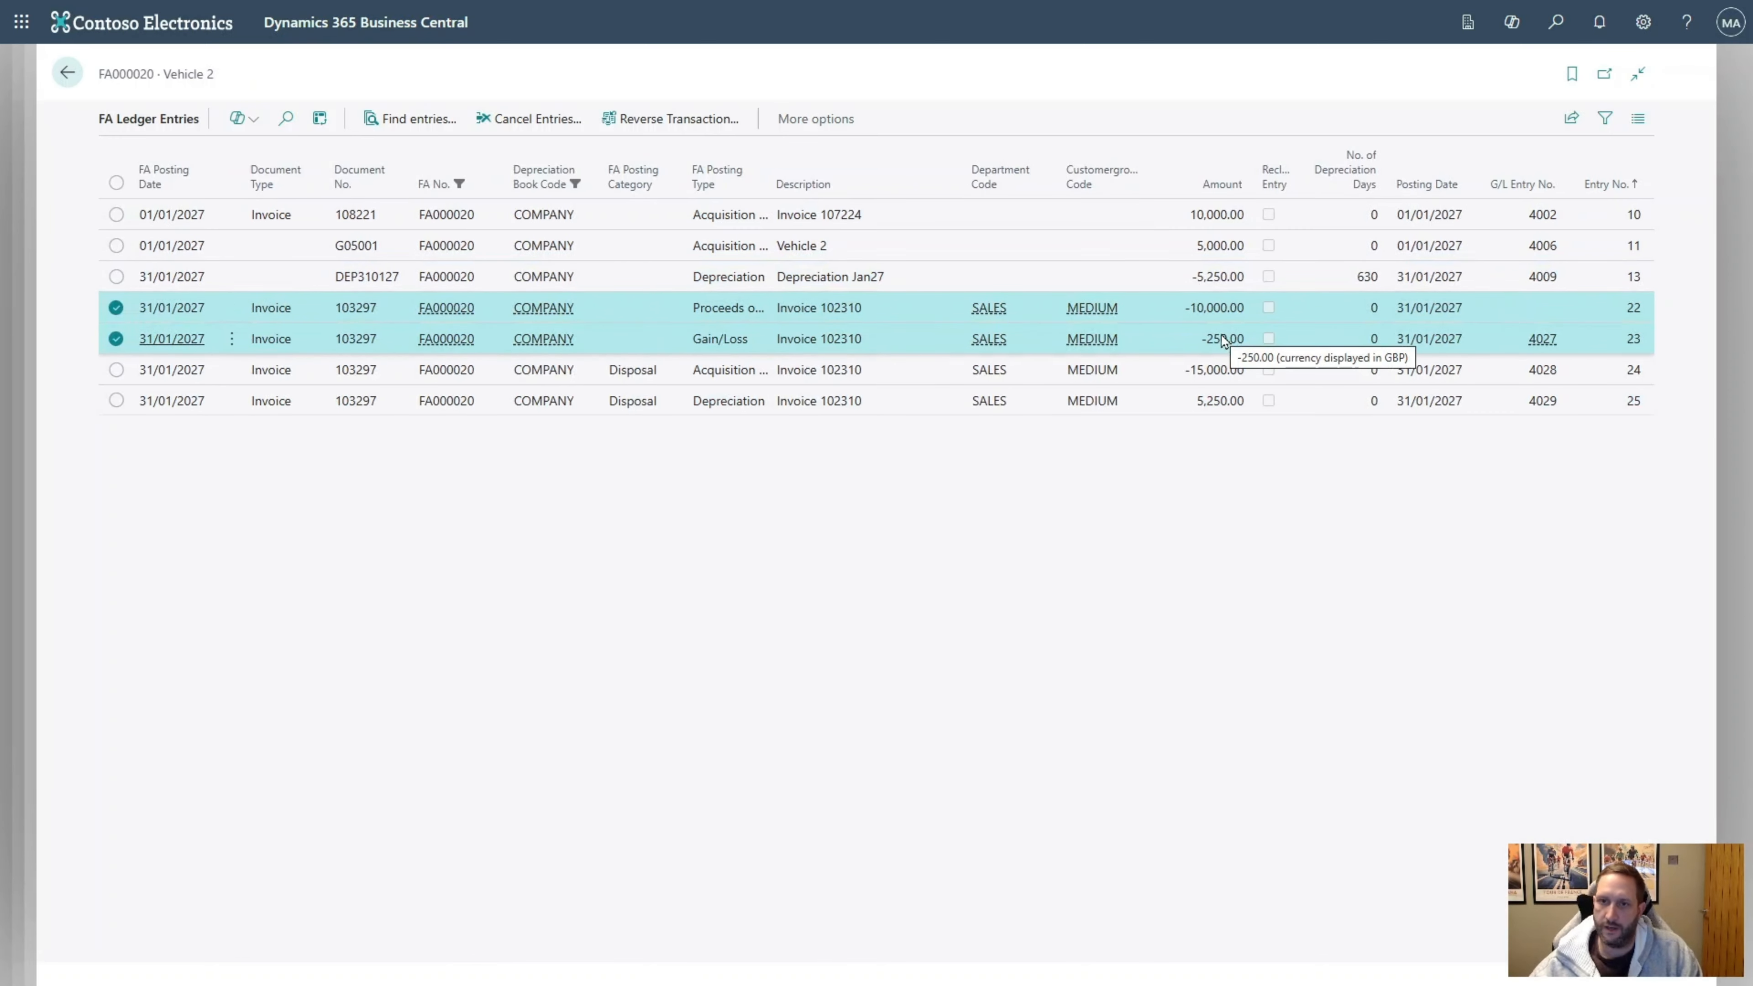
{"action": "left_click", "coordinate": [65, 76]}
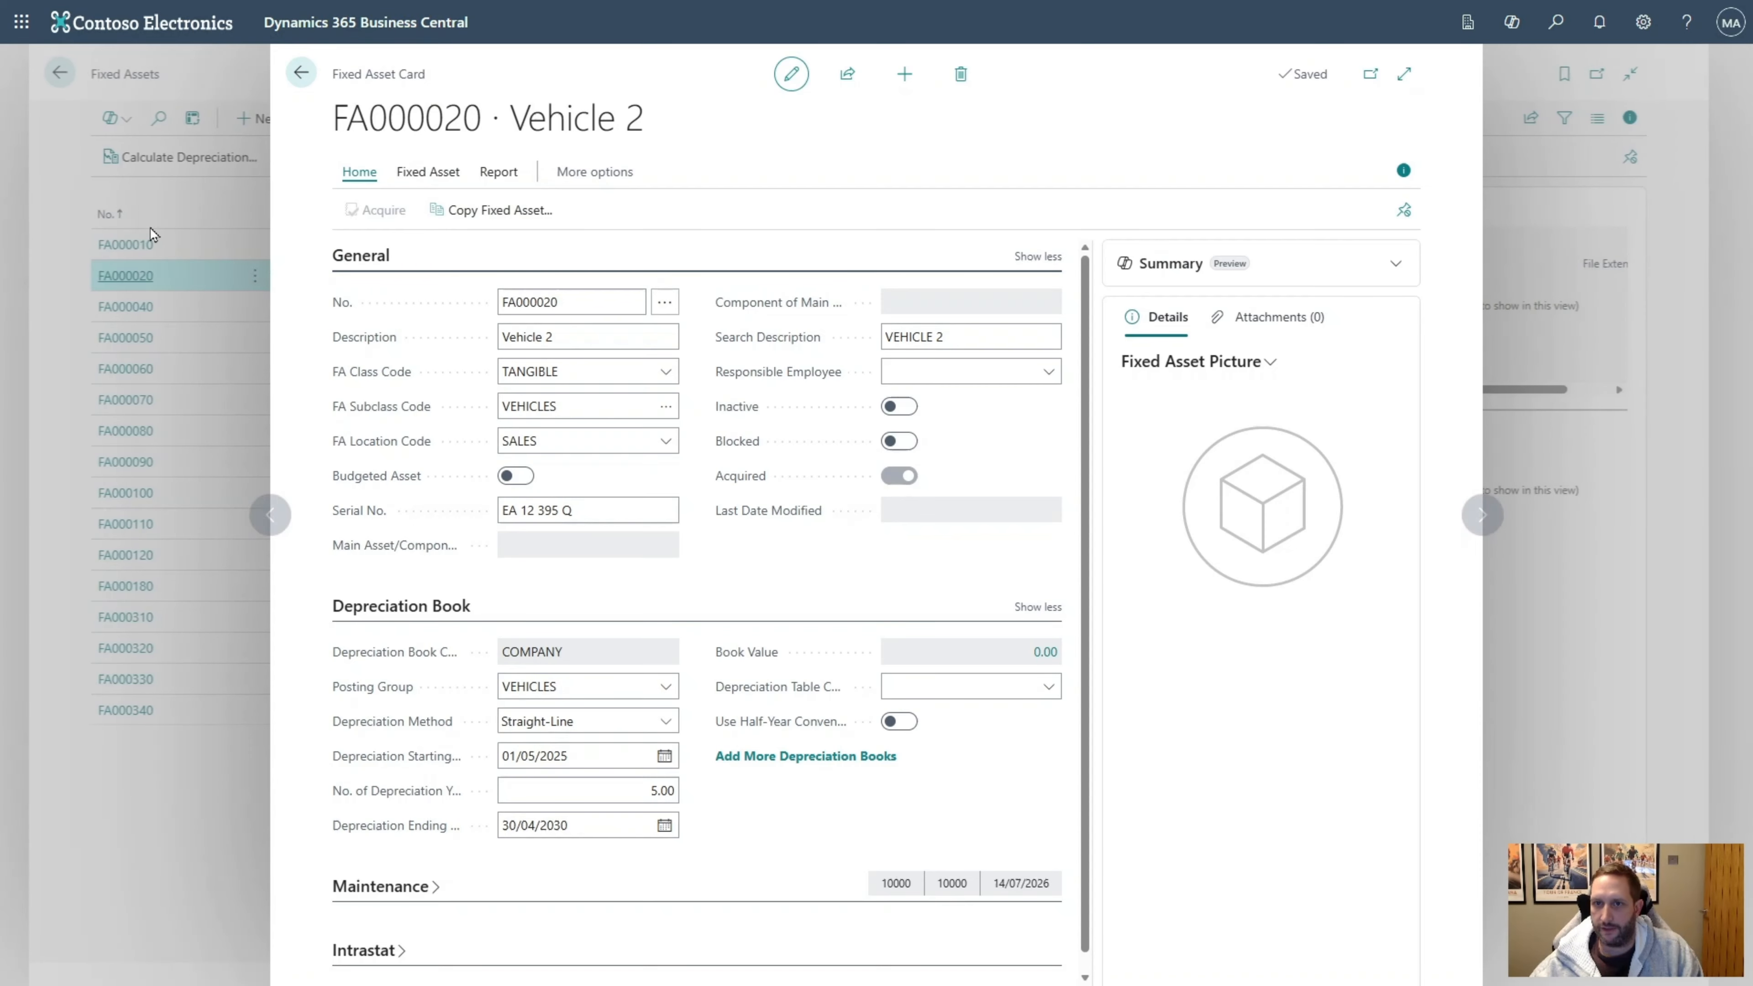
{"action": "left_click", "coordinate": [300, 74]}
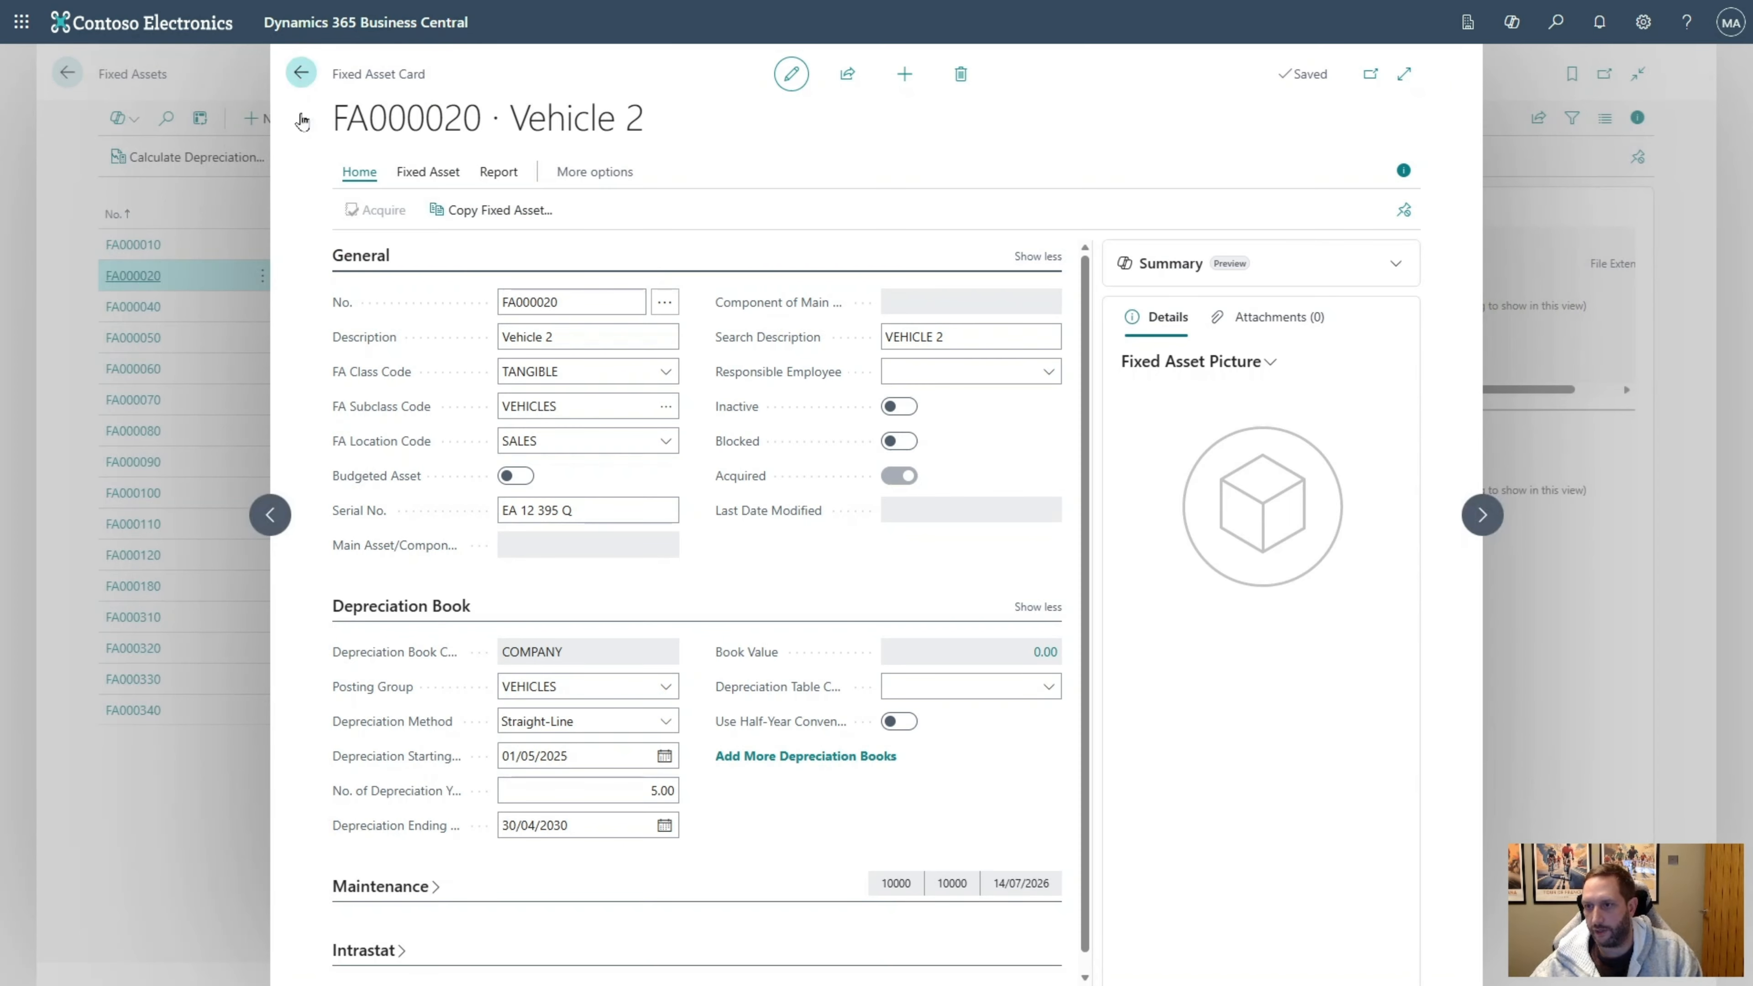
Check the book value on the FA000010 Vehicle 1 card and open the Fixed Asset G/L Journals page
{"action": "left_click", "coordinate": [155, 243]}
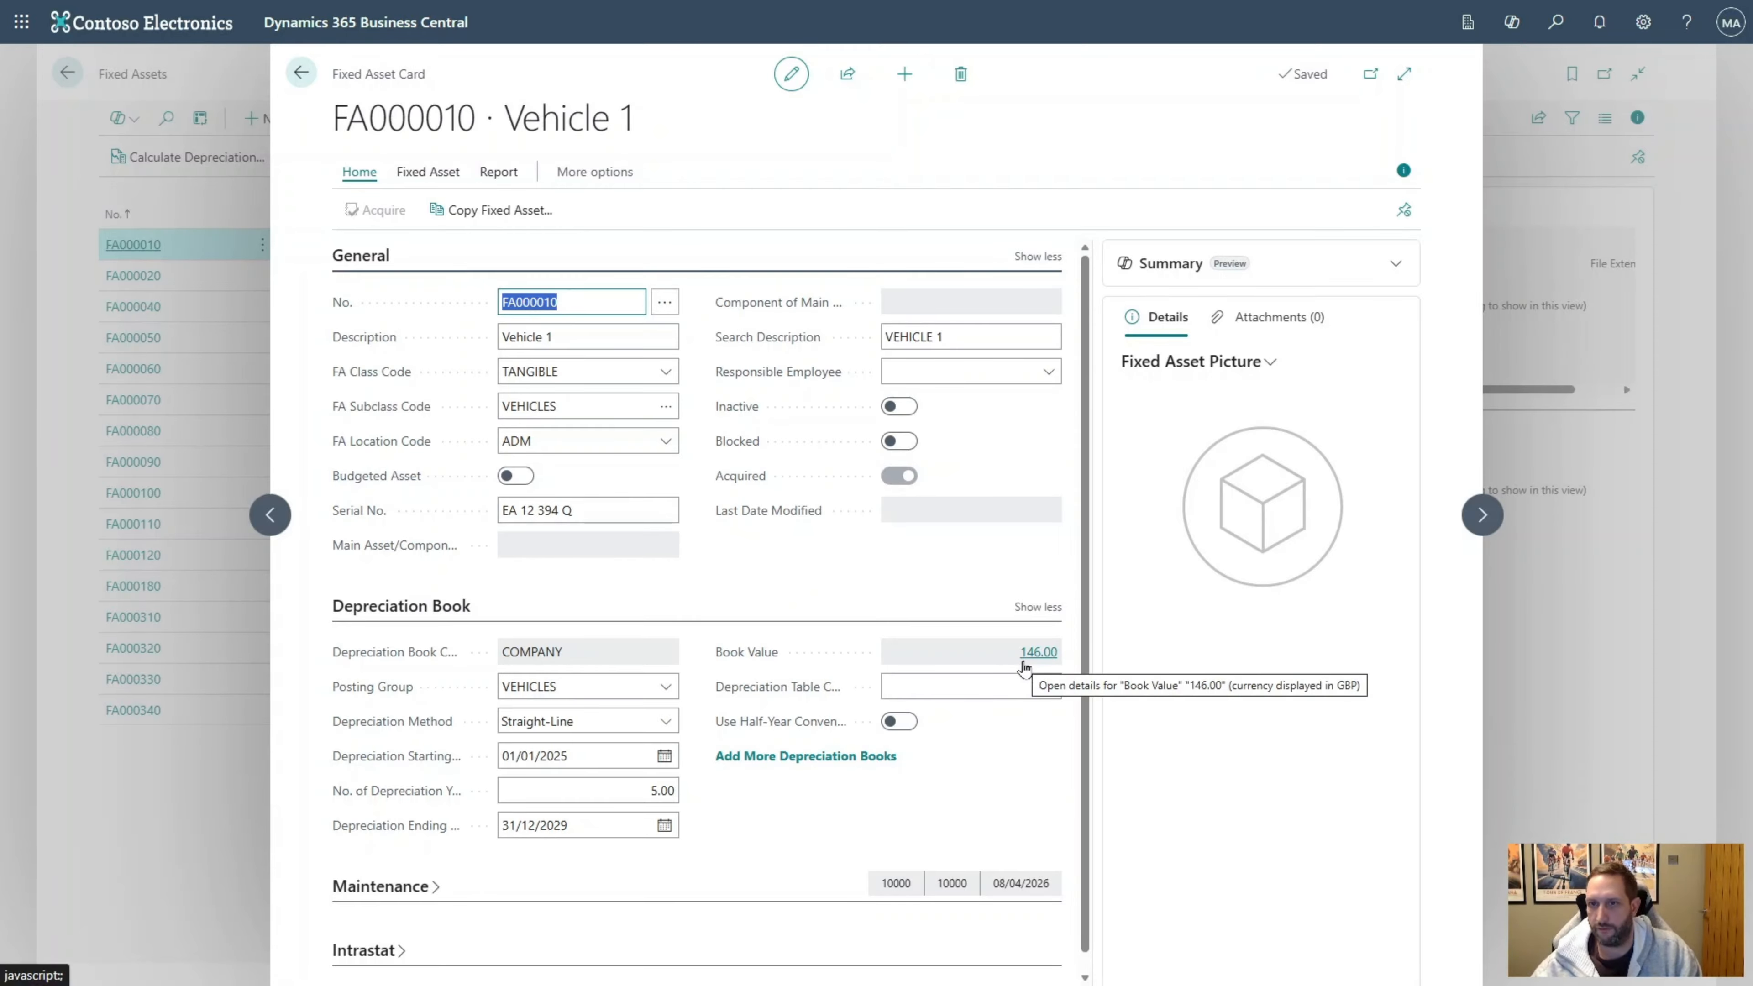
{"action": "left_click", "coordinate": [301, 72]}
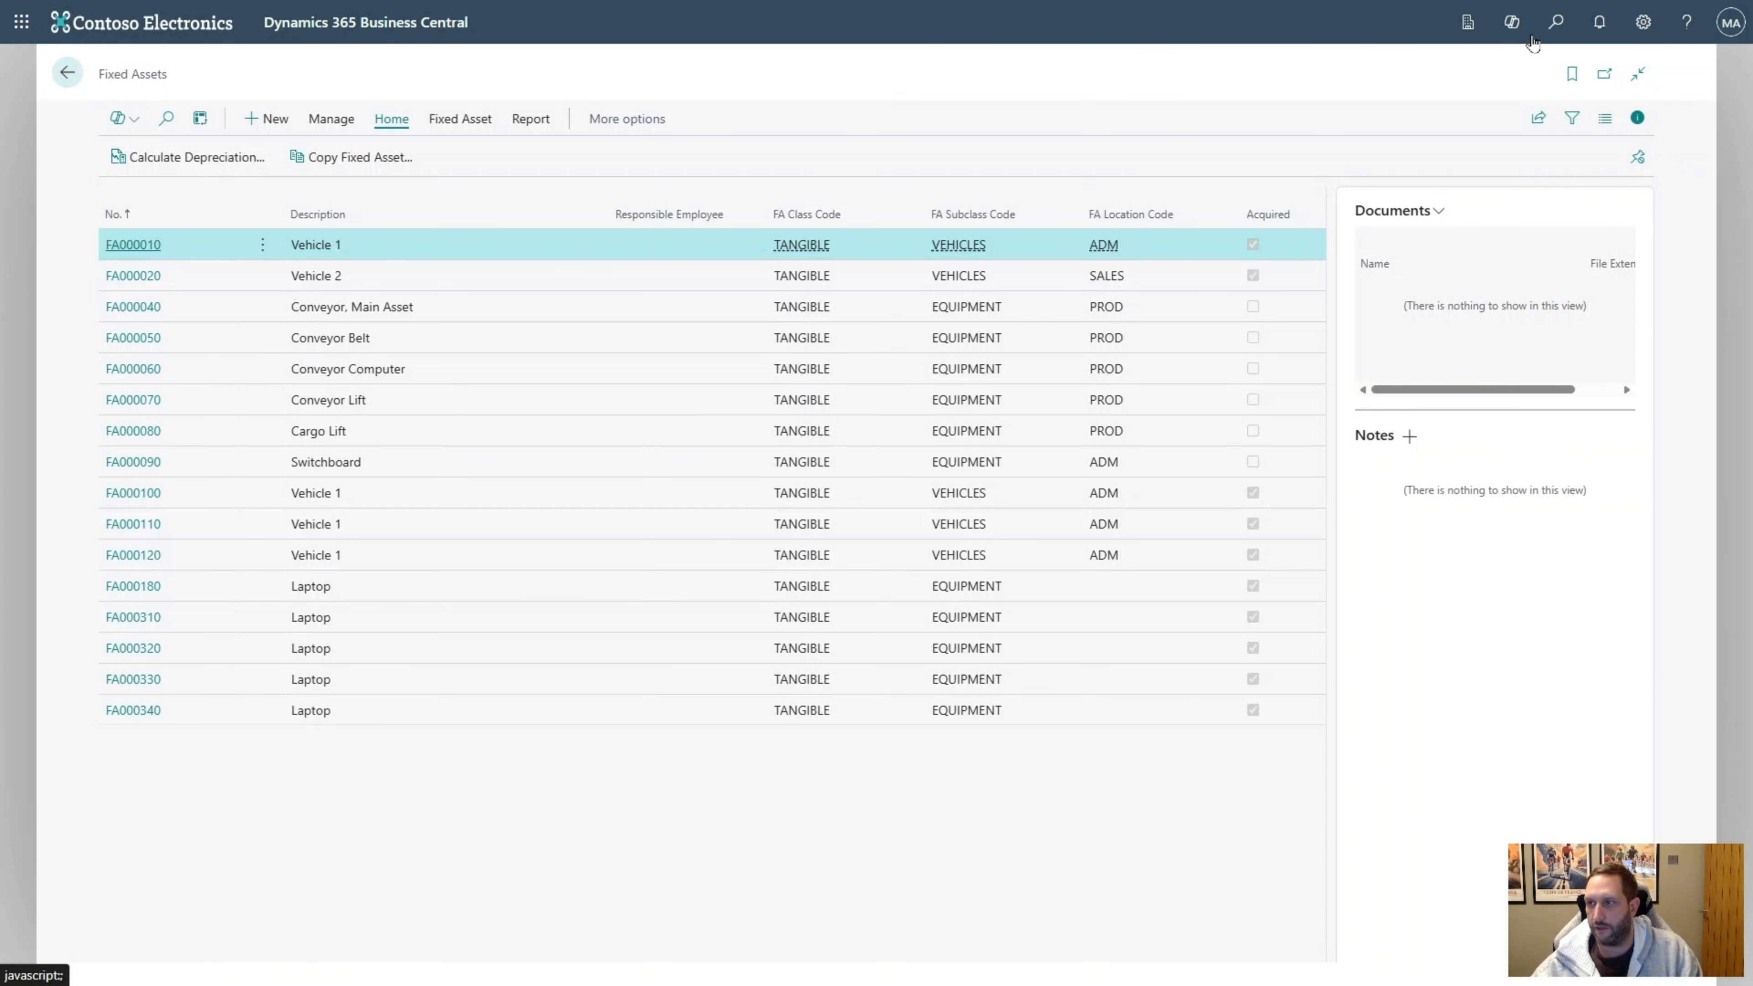
{"action": "left_click", "coordinate": [1555, 22]}
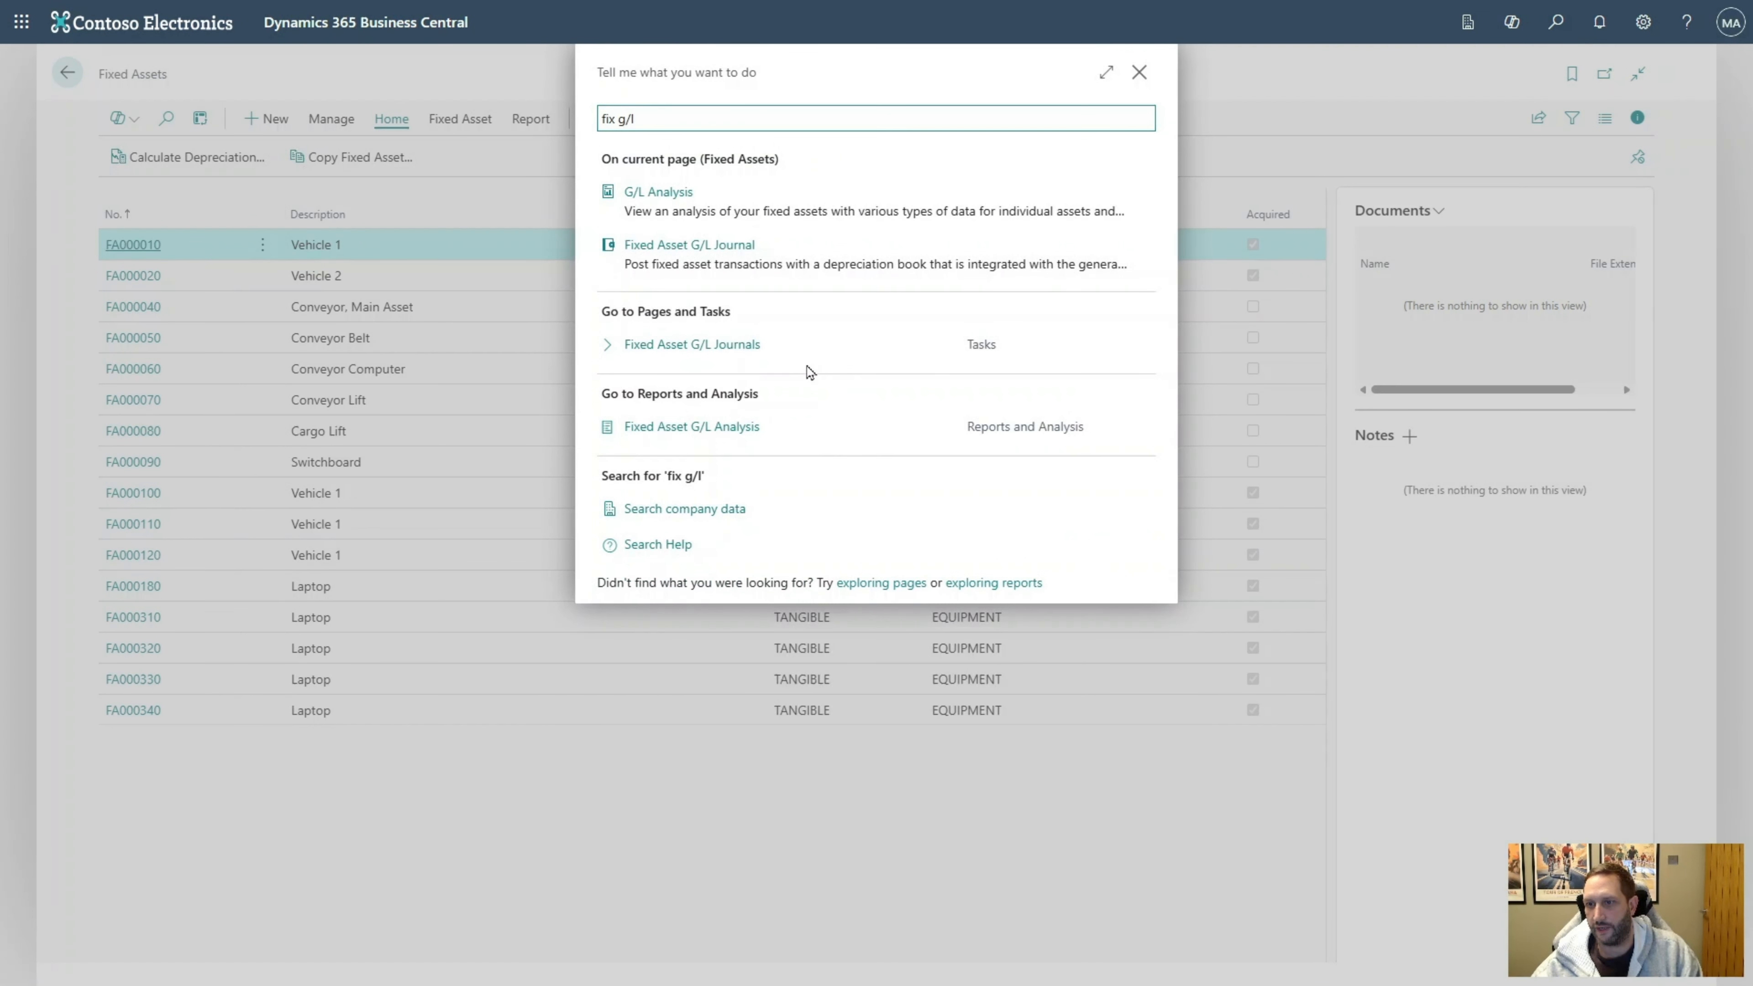
{"action": "left_click", "coordinate": [779, 352]}
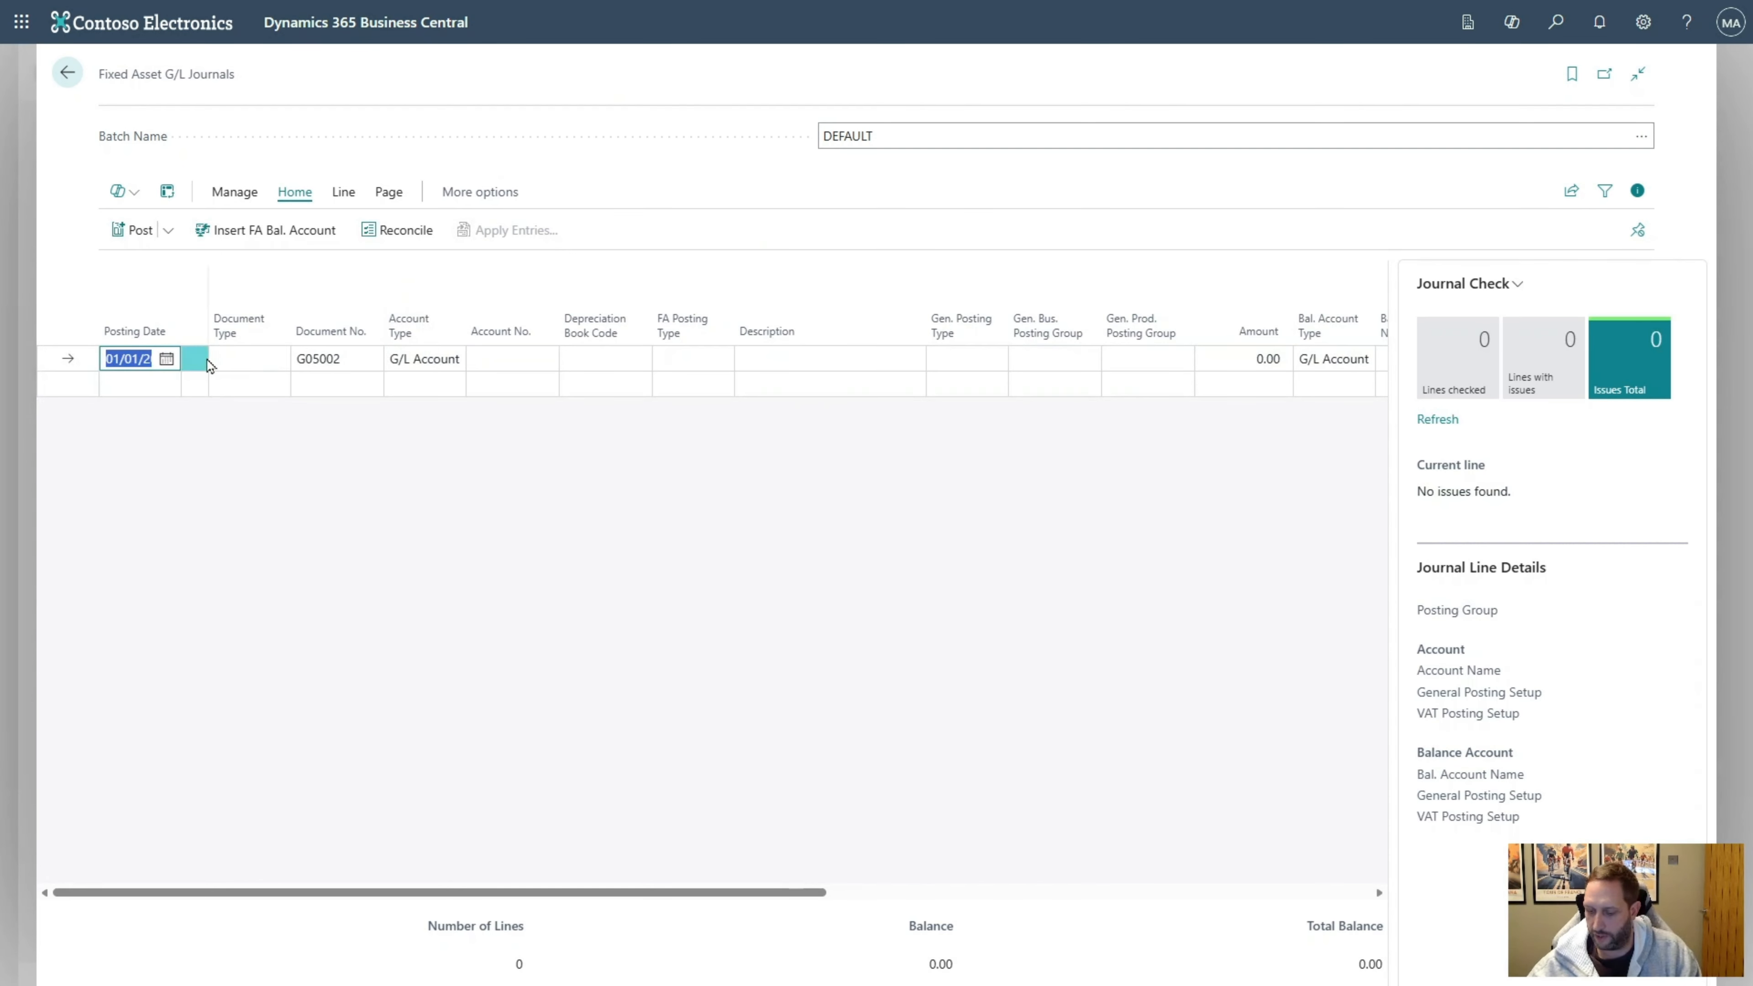
Fill in the journal line with posting date 31/01/2027, account type Fixed Asset and account FA000010
{"action": "type", "text": "310127"}
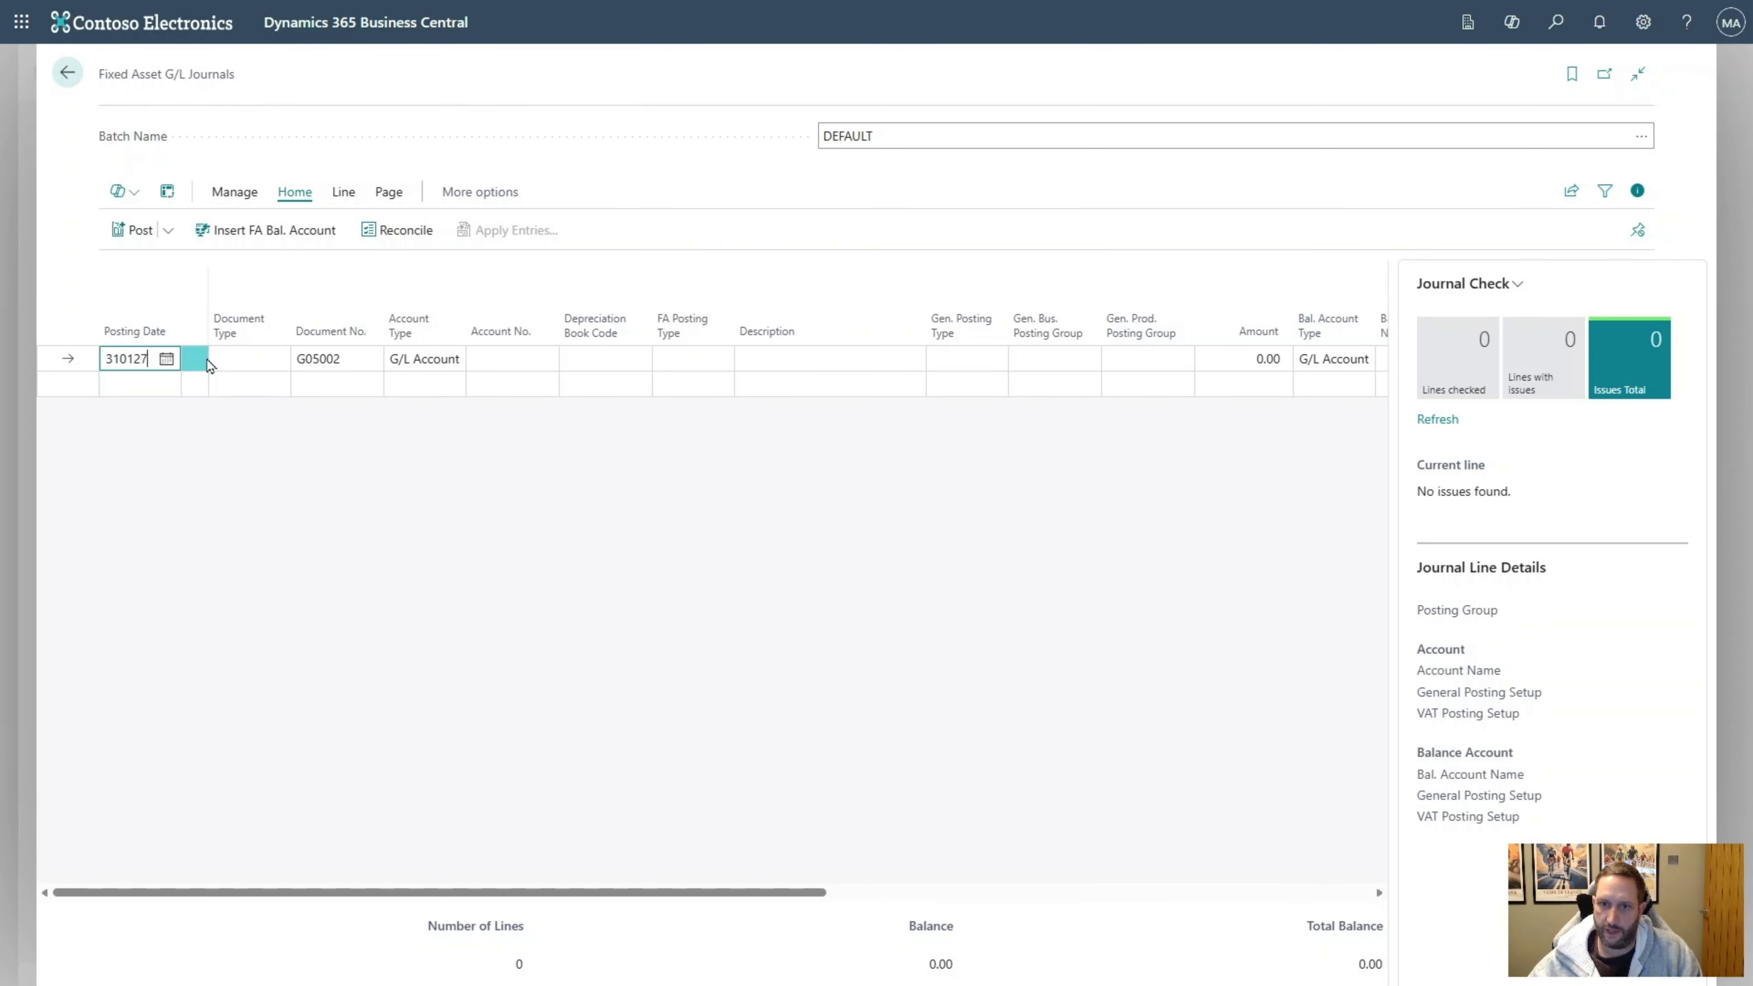
{"action": "left_click", "coordinate": [211, 366]}
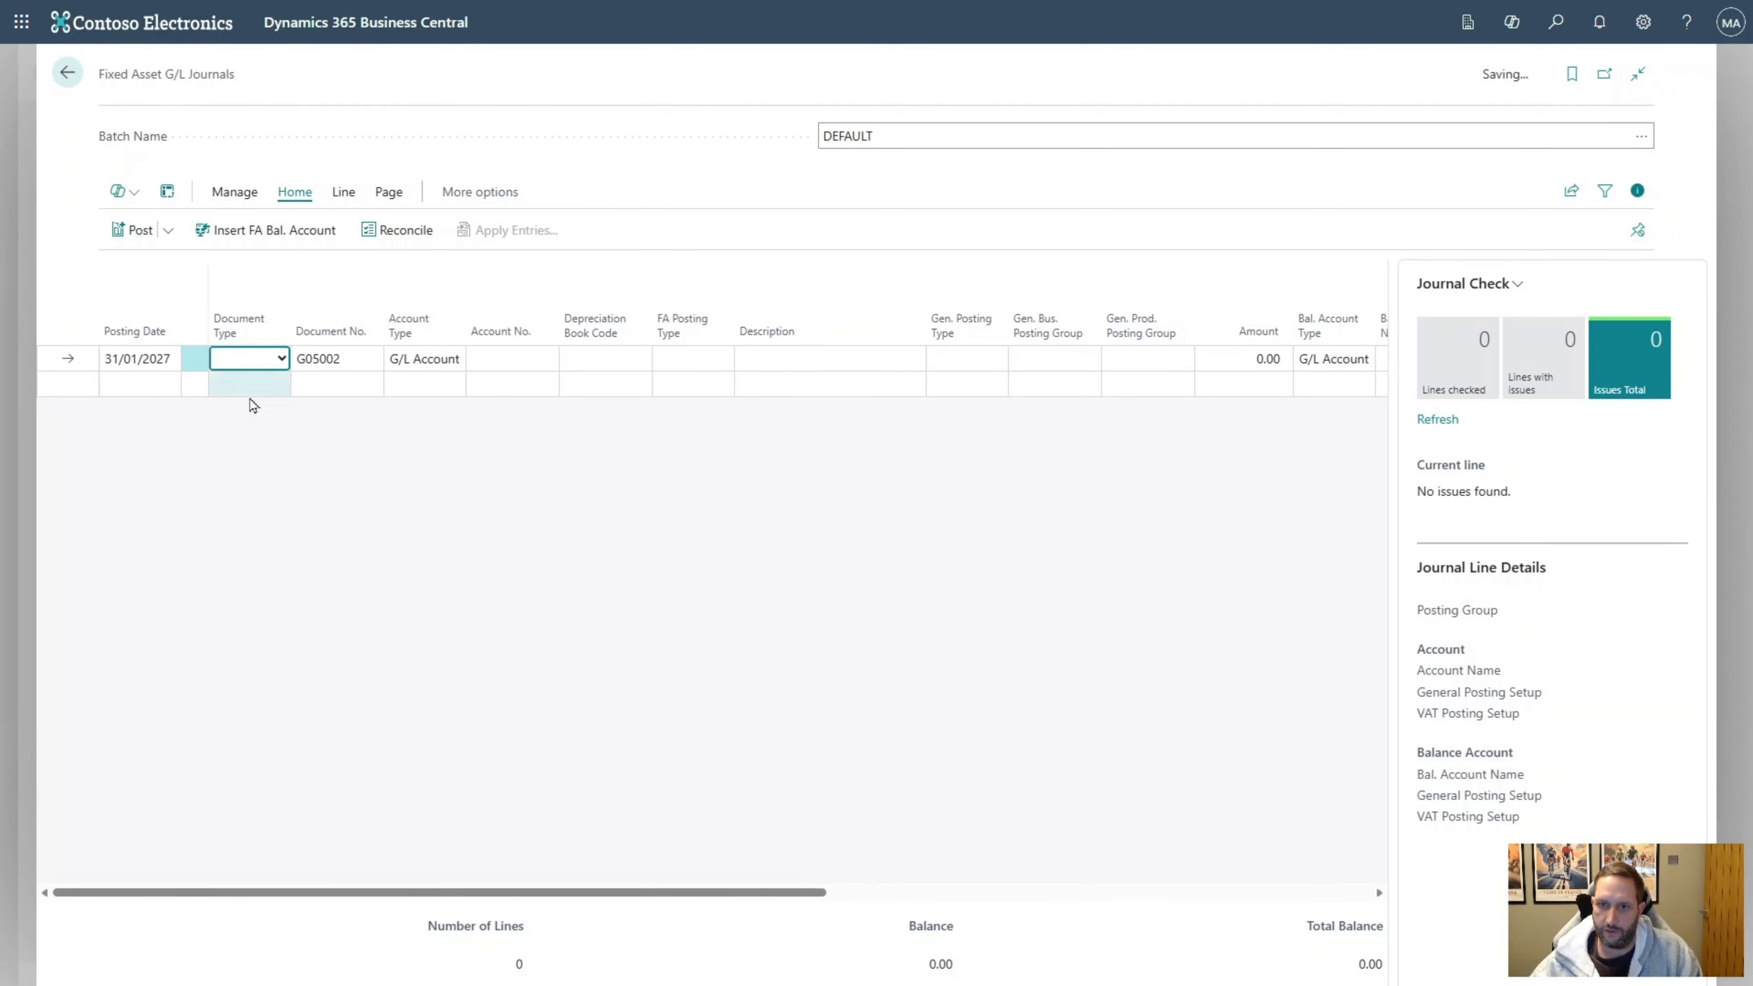
{"action": "left_click", "coordinate": [417, 361]}
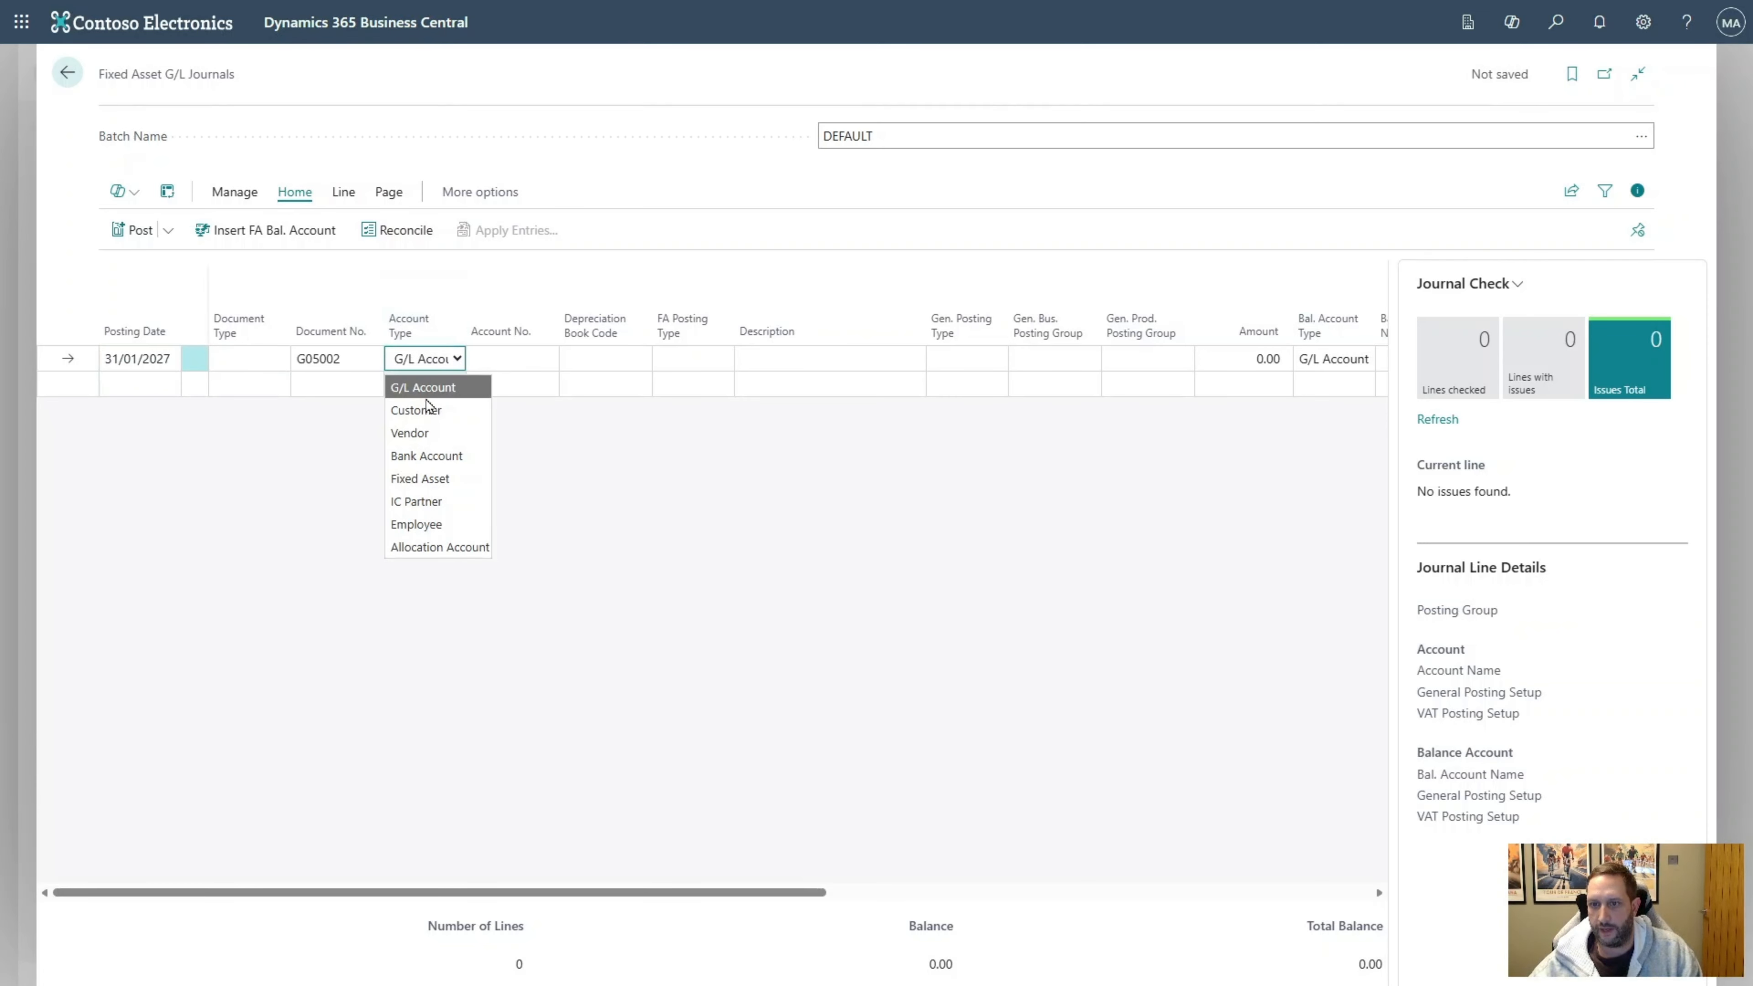
{"action": "left_click", "coordinate": [428, 479]}
{"action": "left_click", "coordinate": [501, 359]}
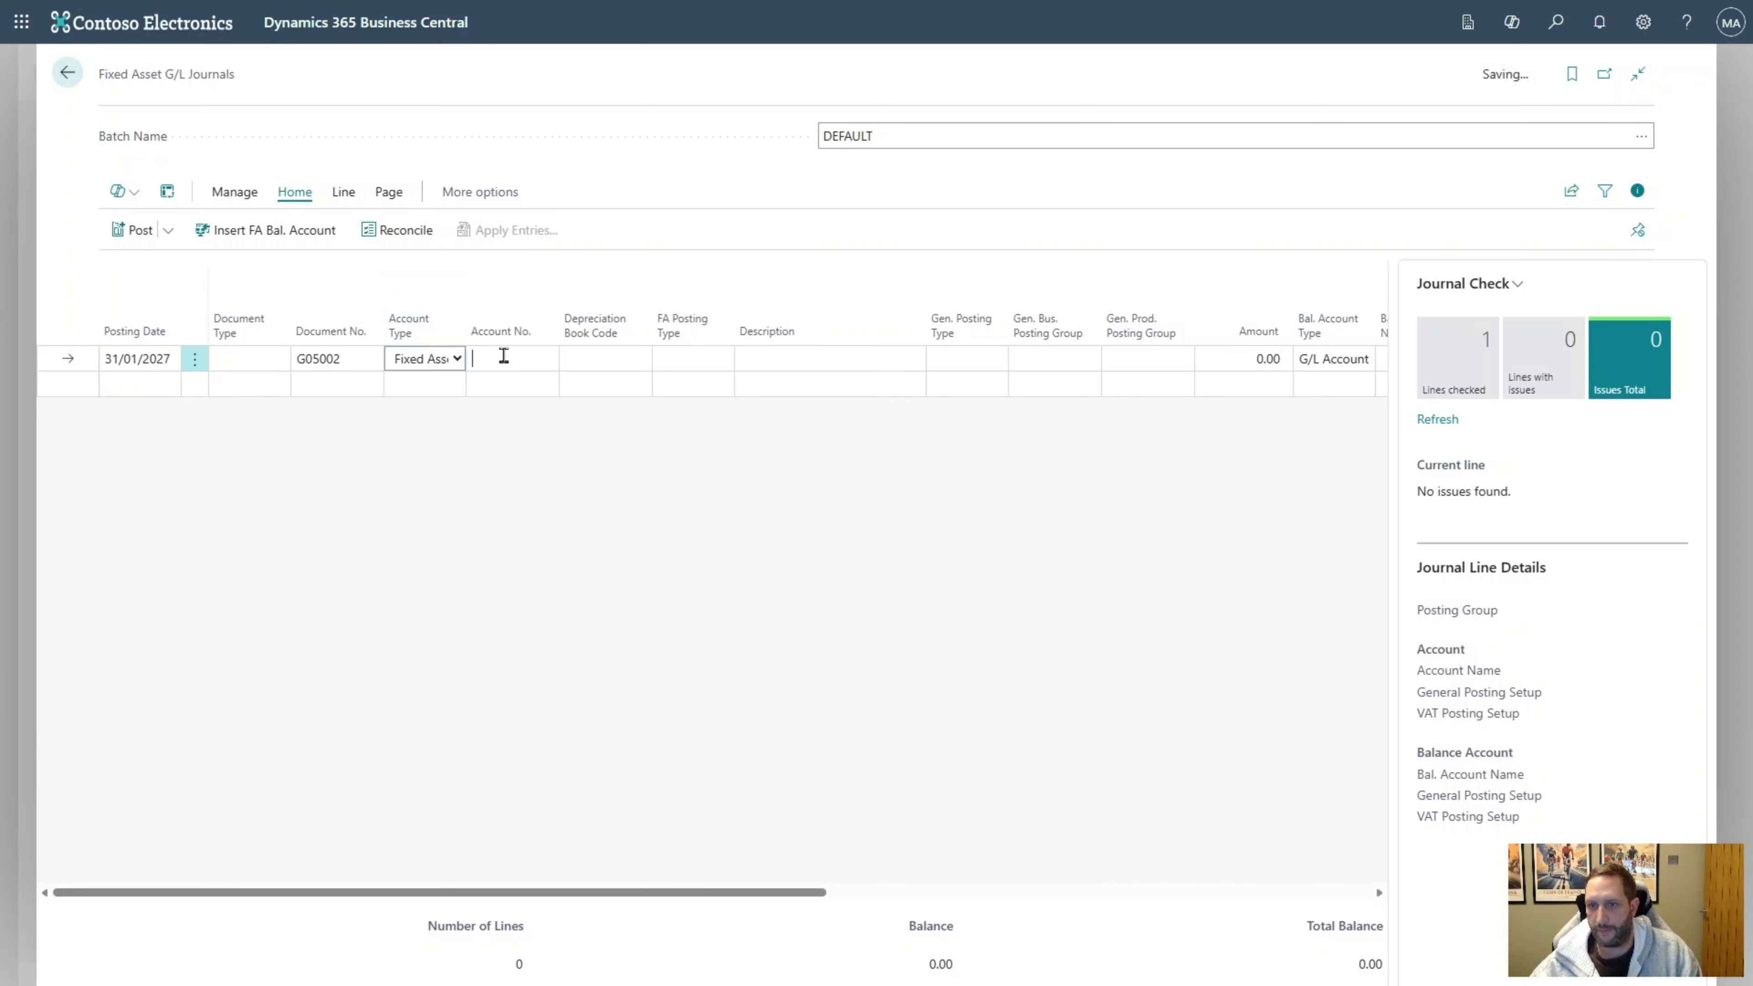
{"action": "left_click", "coordinate": [545, 359]}
{"action": "left_click", "coordinate": [535, 438]}
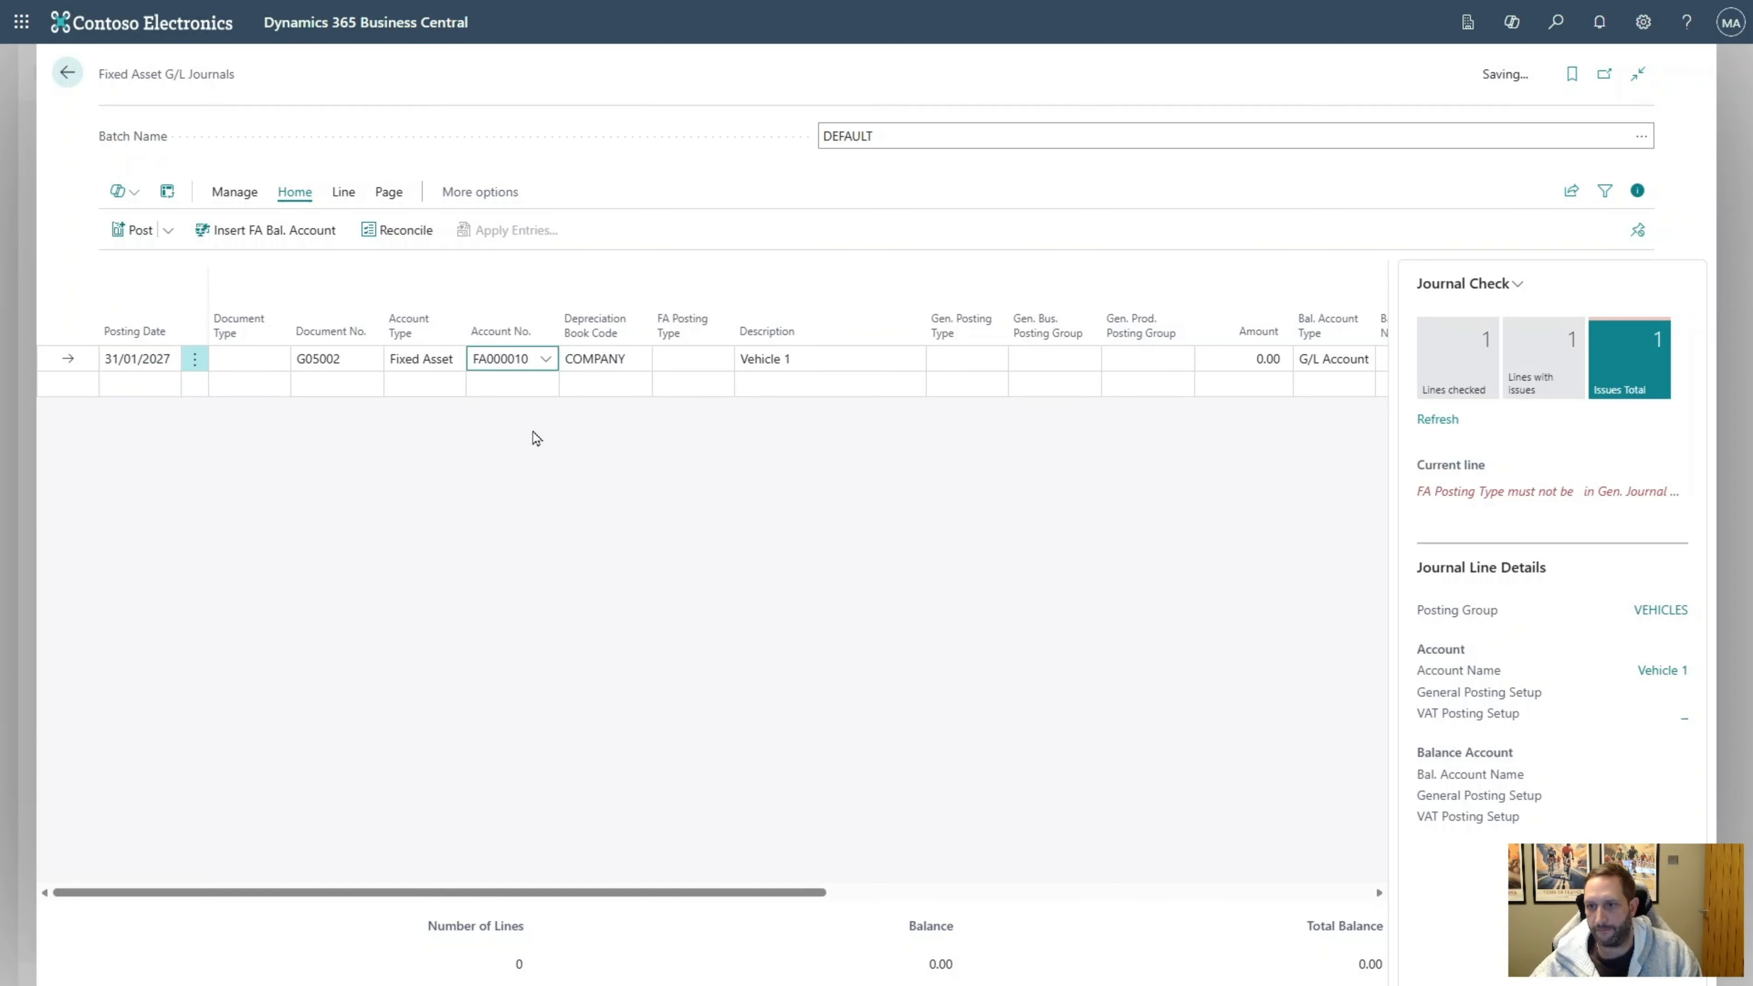
Set the Vehicle 1 journal line's FA posting type to Disposal
{"action": "key", "text": "Tab"}
{"action": "key", "text": "Tab"}
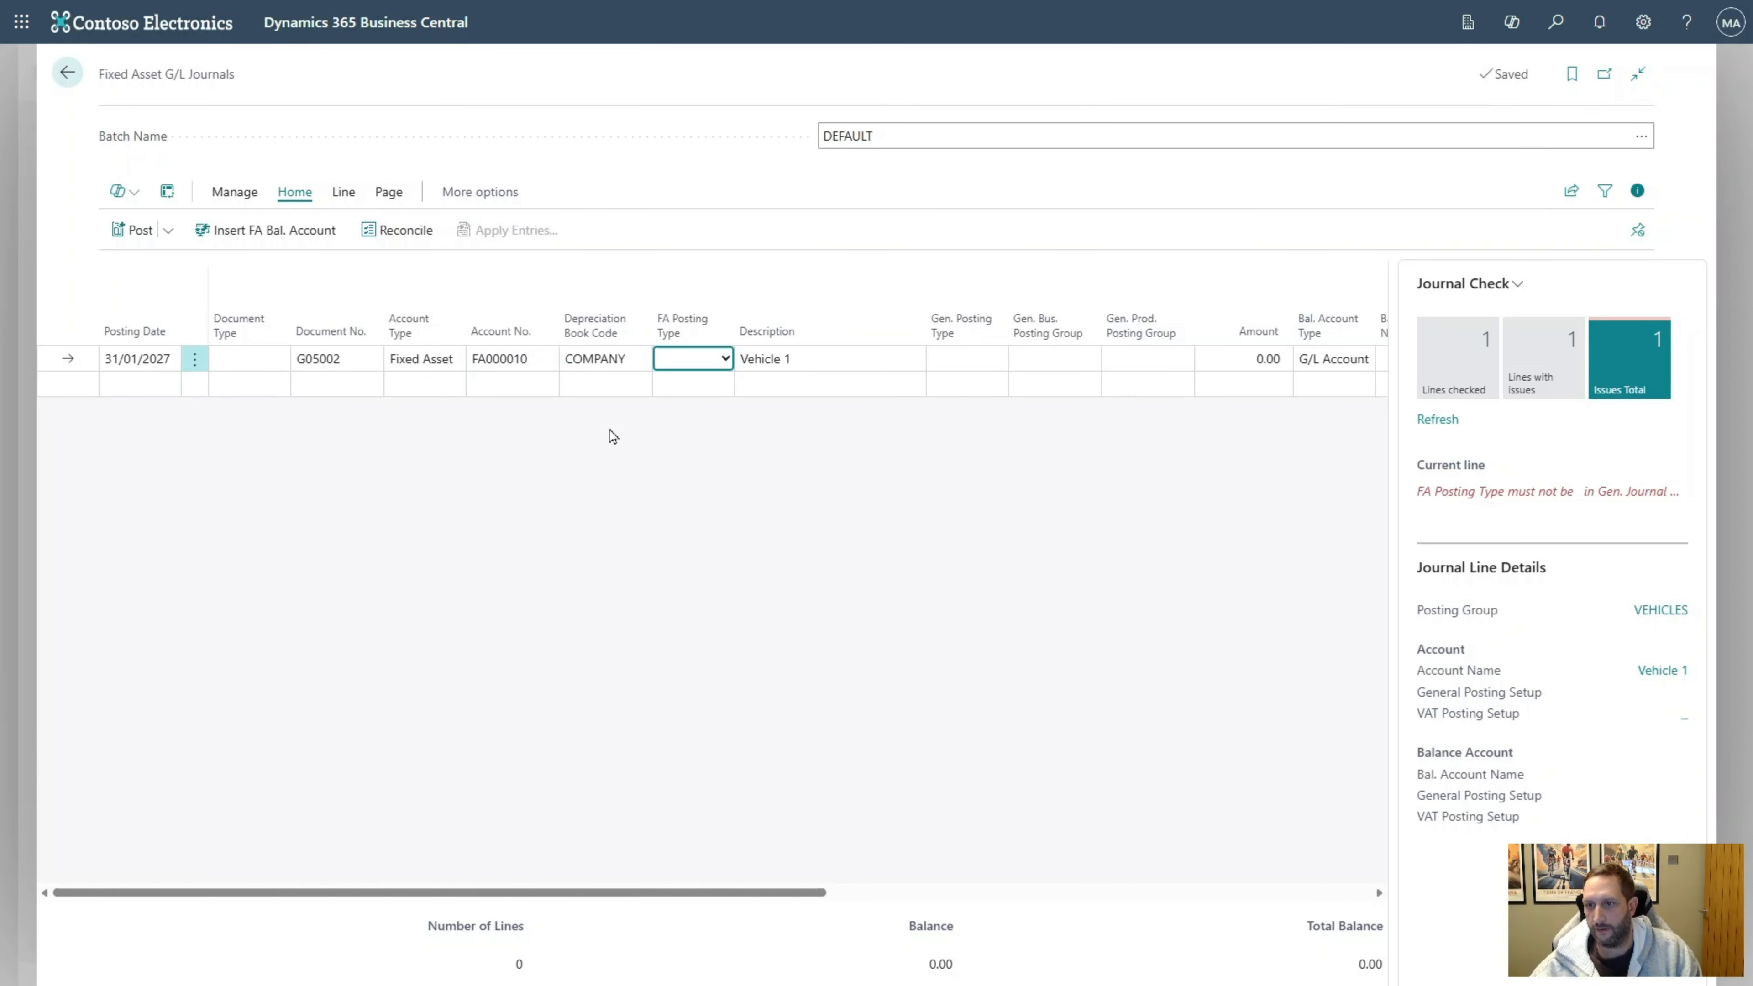
{"action": "left_click", "coordinate": [693, 364]}
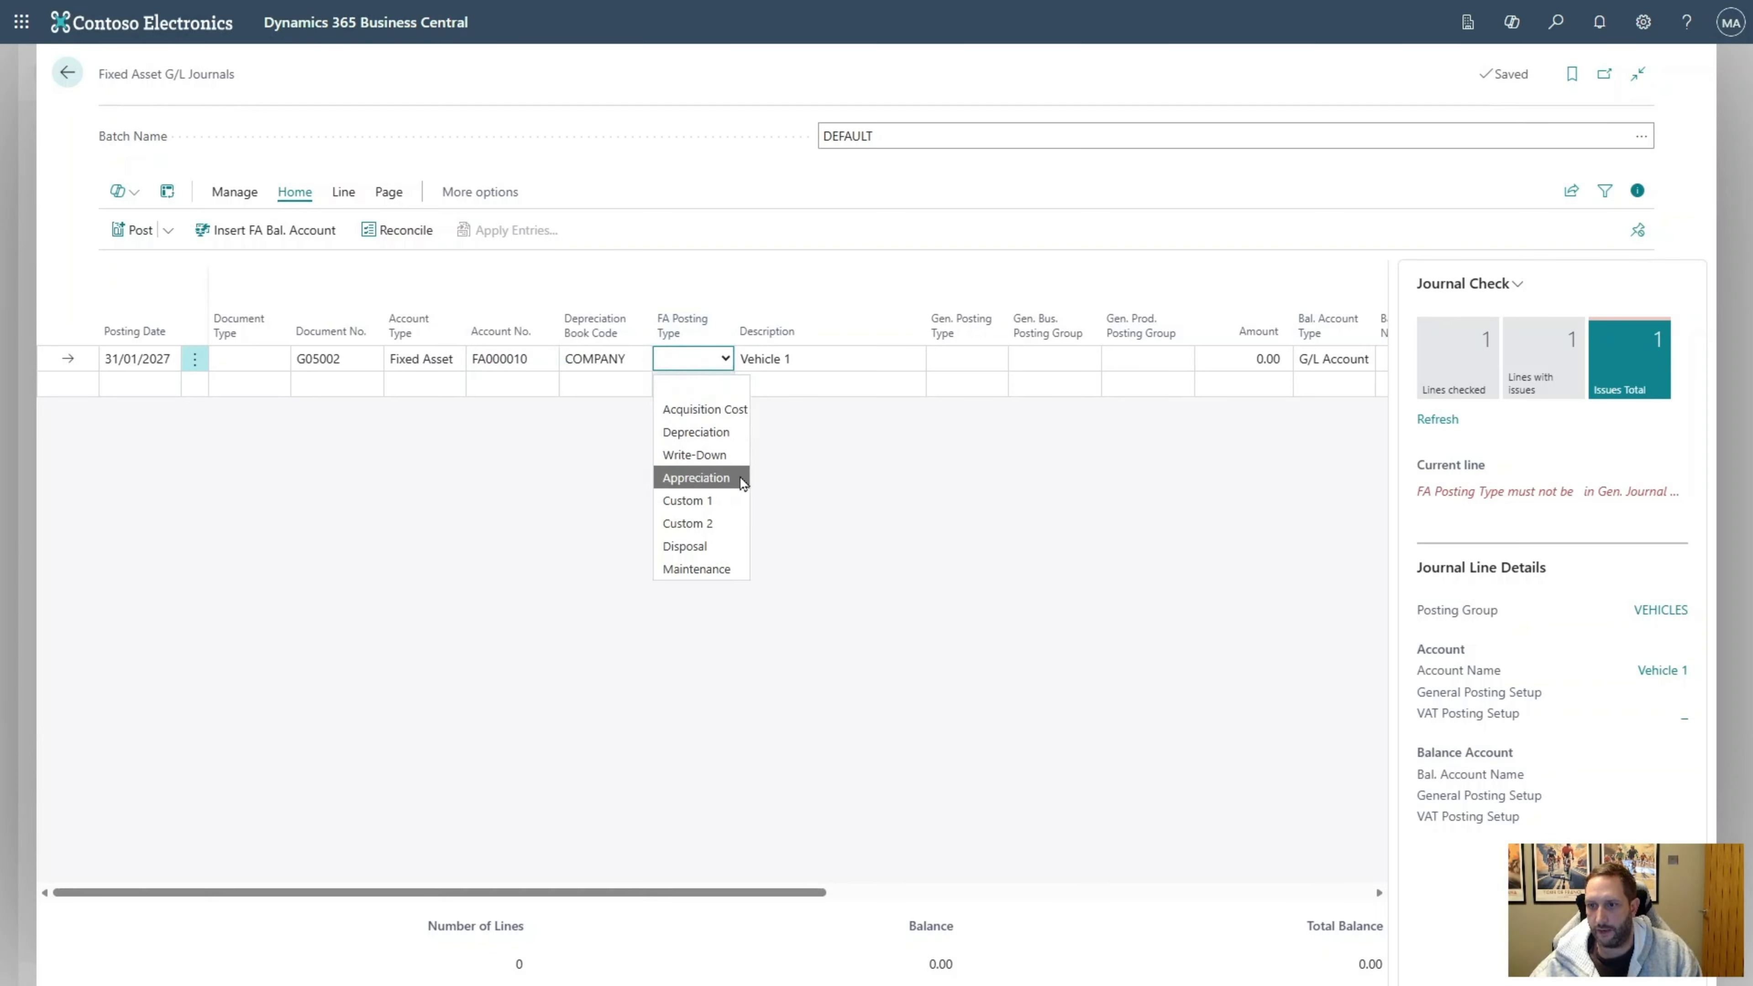
{"action": "left_click", "coordinate": [729, 546]}
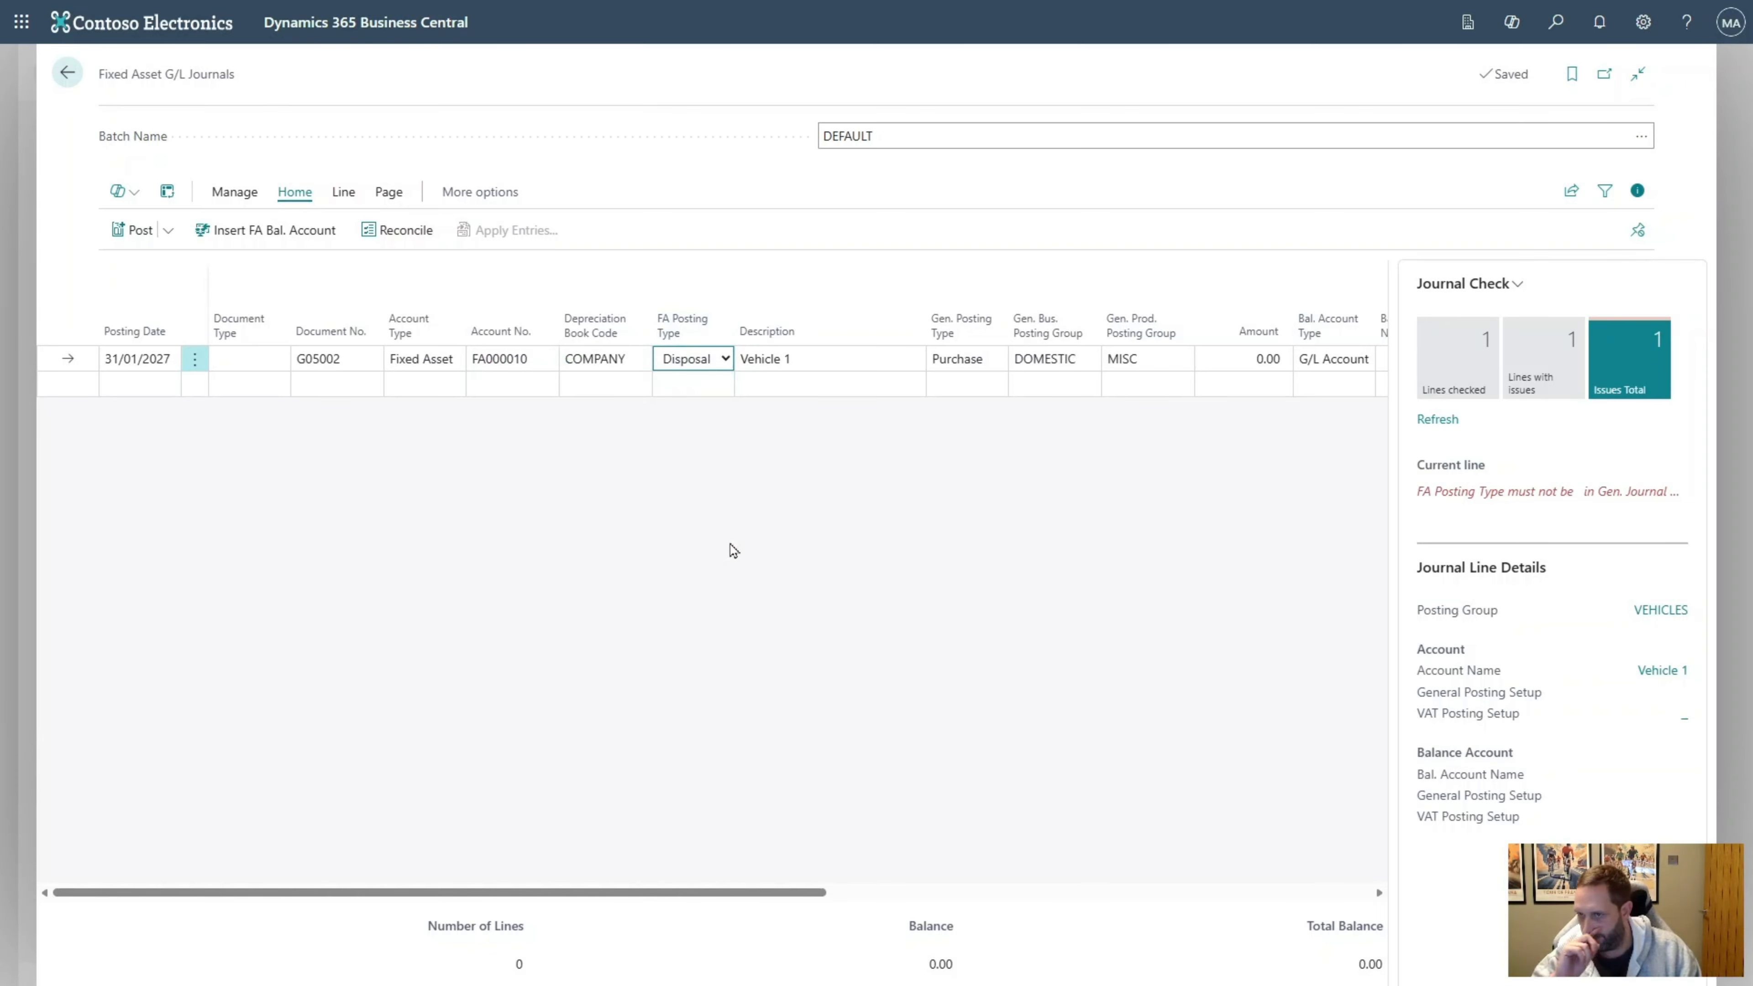
Clear the general posting type, business posting group and product posting group on the disposal line
{"action": "key", "text": "Tab"}
{"action": "key", "text": "Tab"}
{"action": "left_click", "coordinate": [990, 359]}
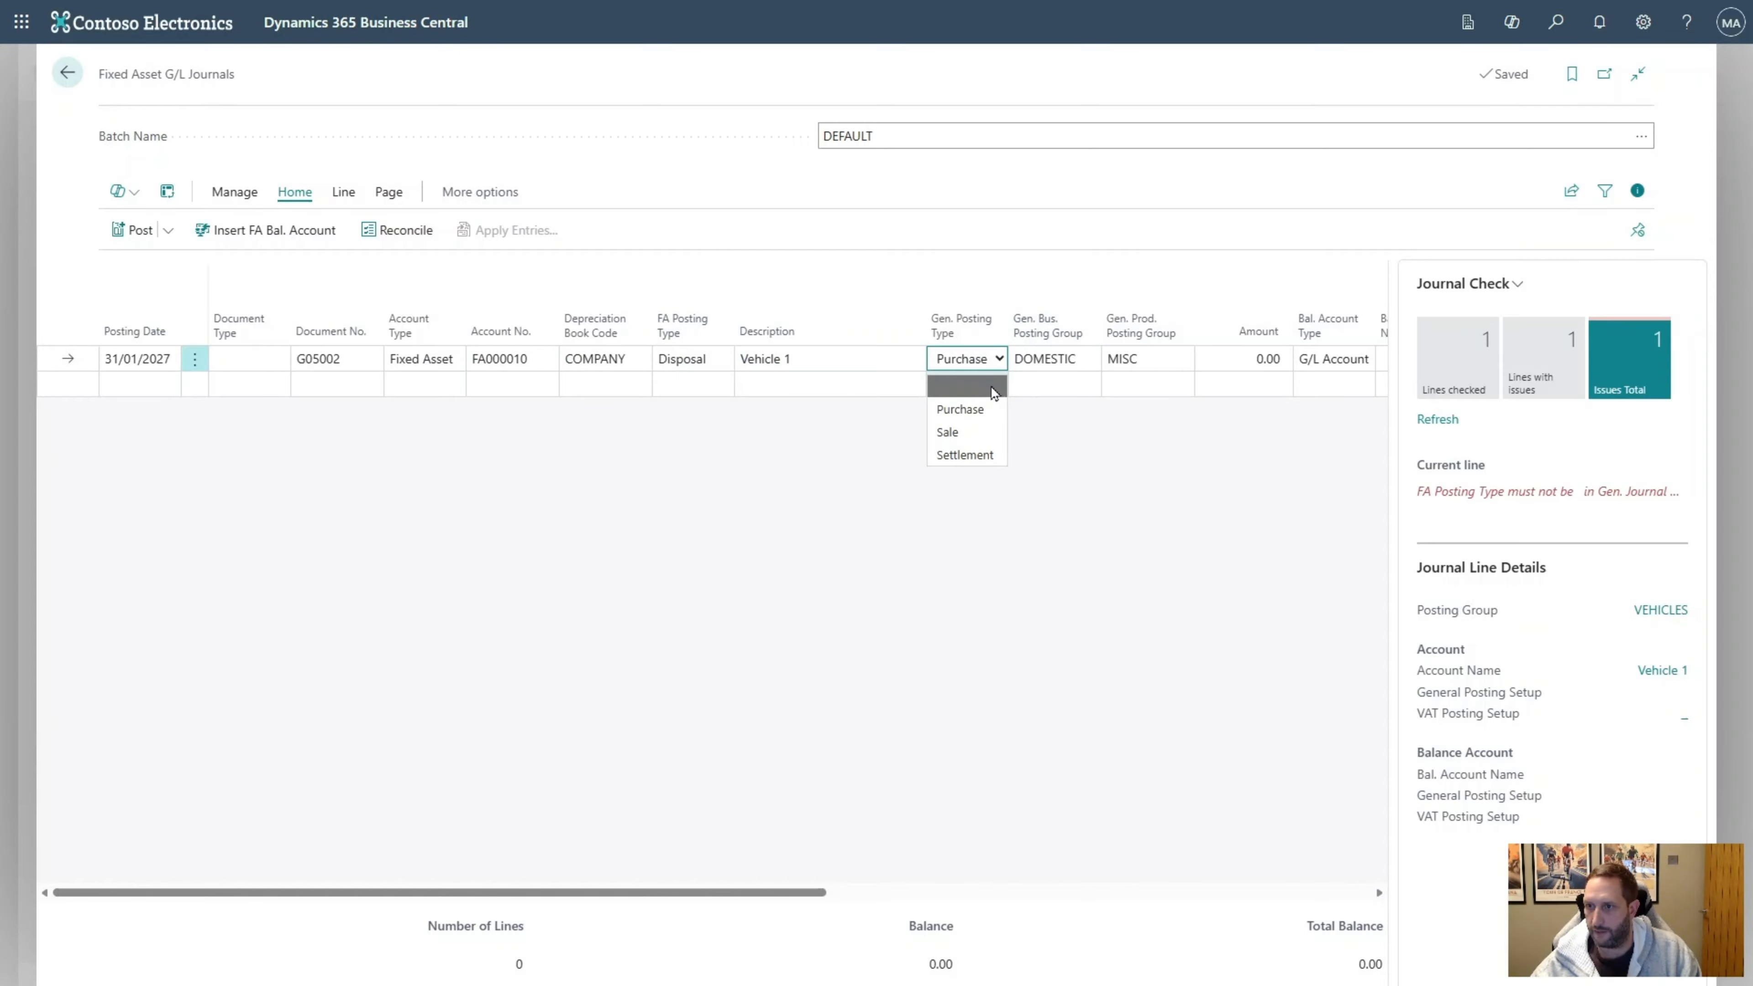
{"action": "left_click", "coordinate": [989, 385]}
{"action": "key", "text": "Tab"}
{"action": "key", "text": "Delete"}
{"action": "key", "text": "Tab"}
{"action": "key", "text": "Delete"}
{"action": "key", "text": "Tab"}
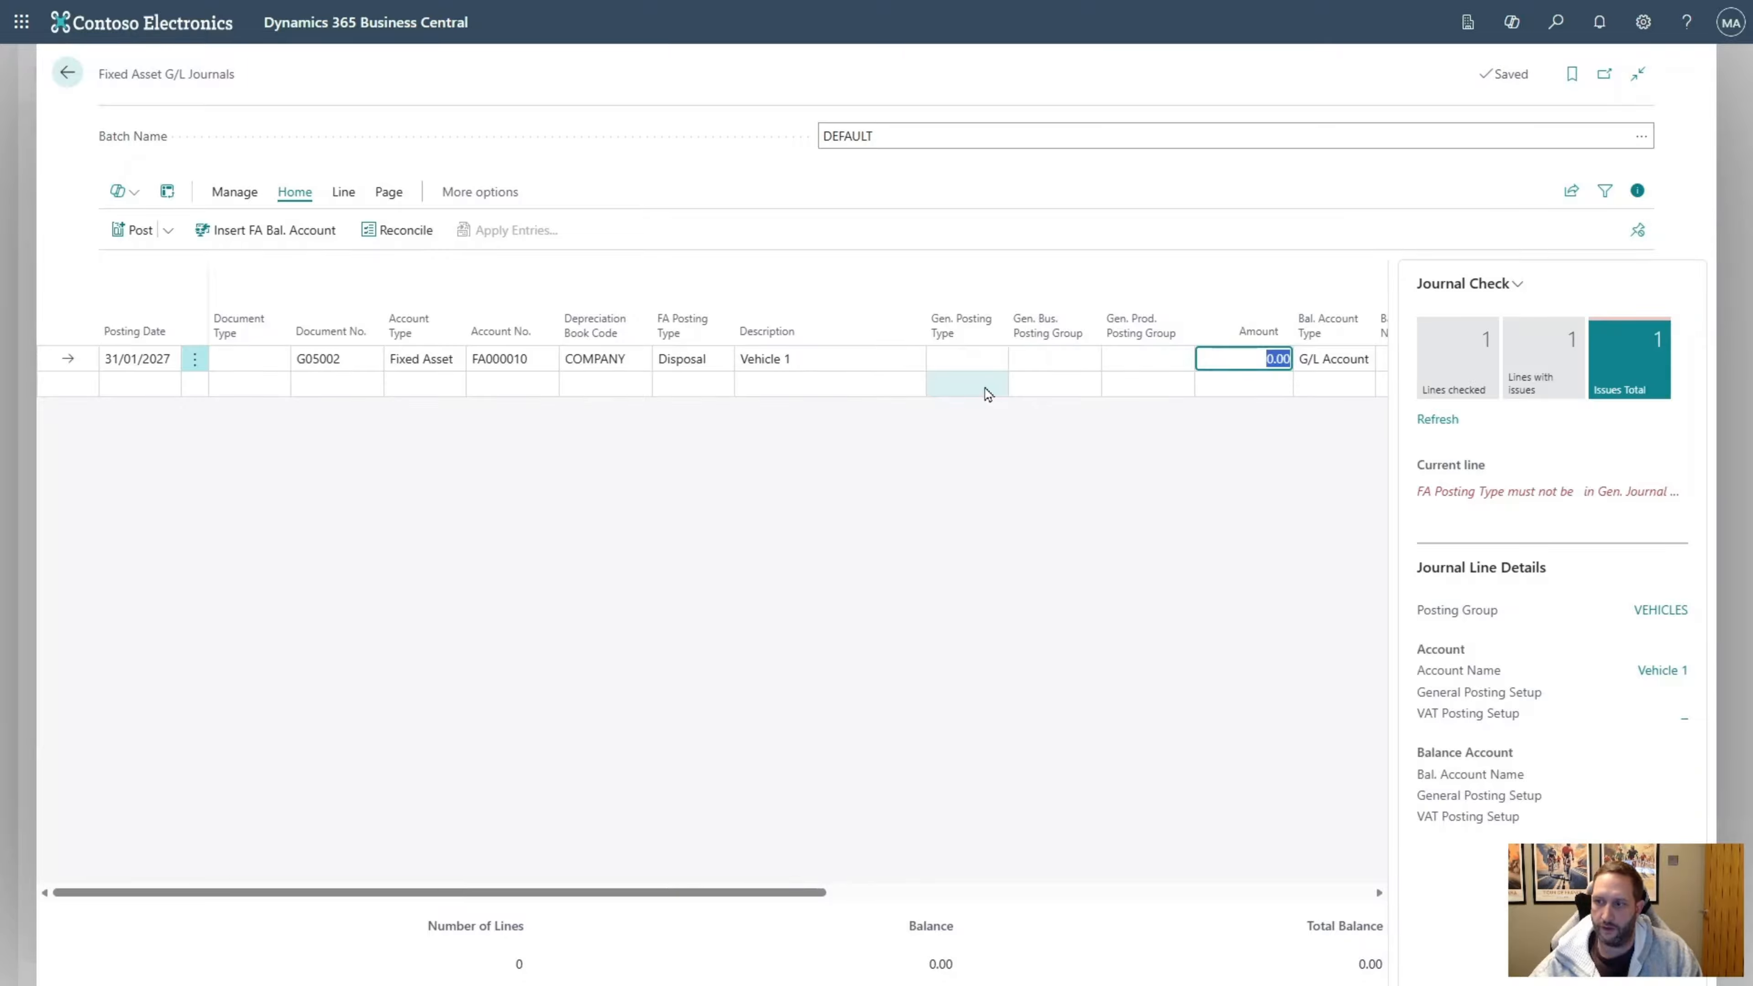
Post the disposal line with a 0.00 amount and no balancing account, accepting the posting date after the working date
{"action": "key", "text": "Tab"}
{"action": "key", "text": "Tab"}
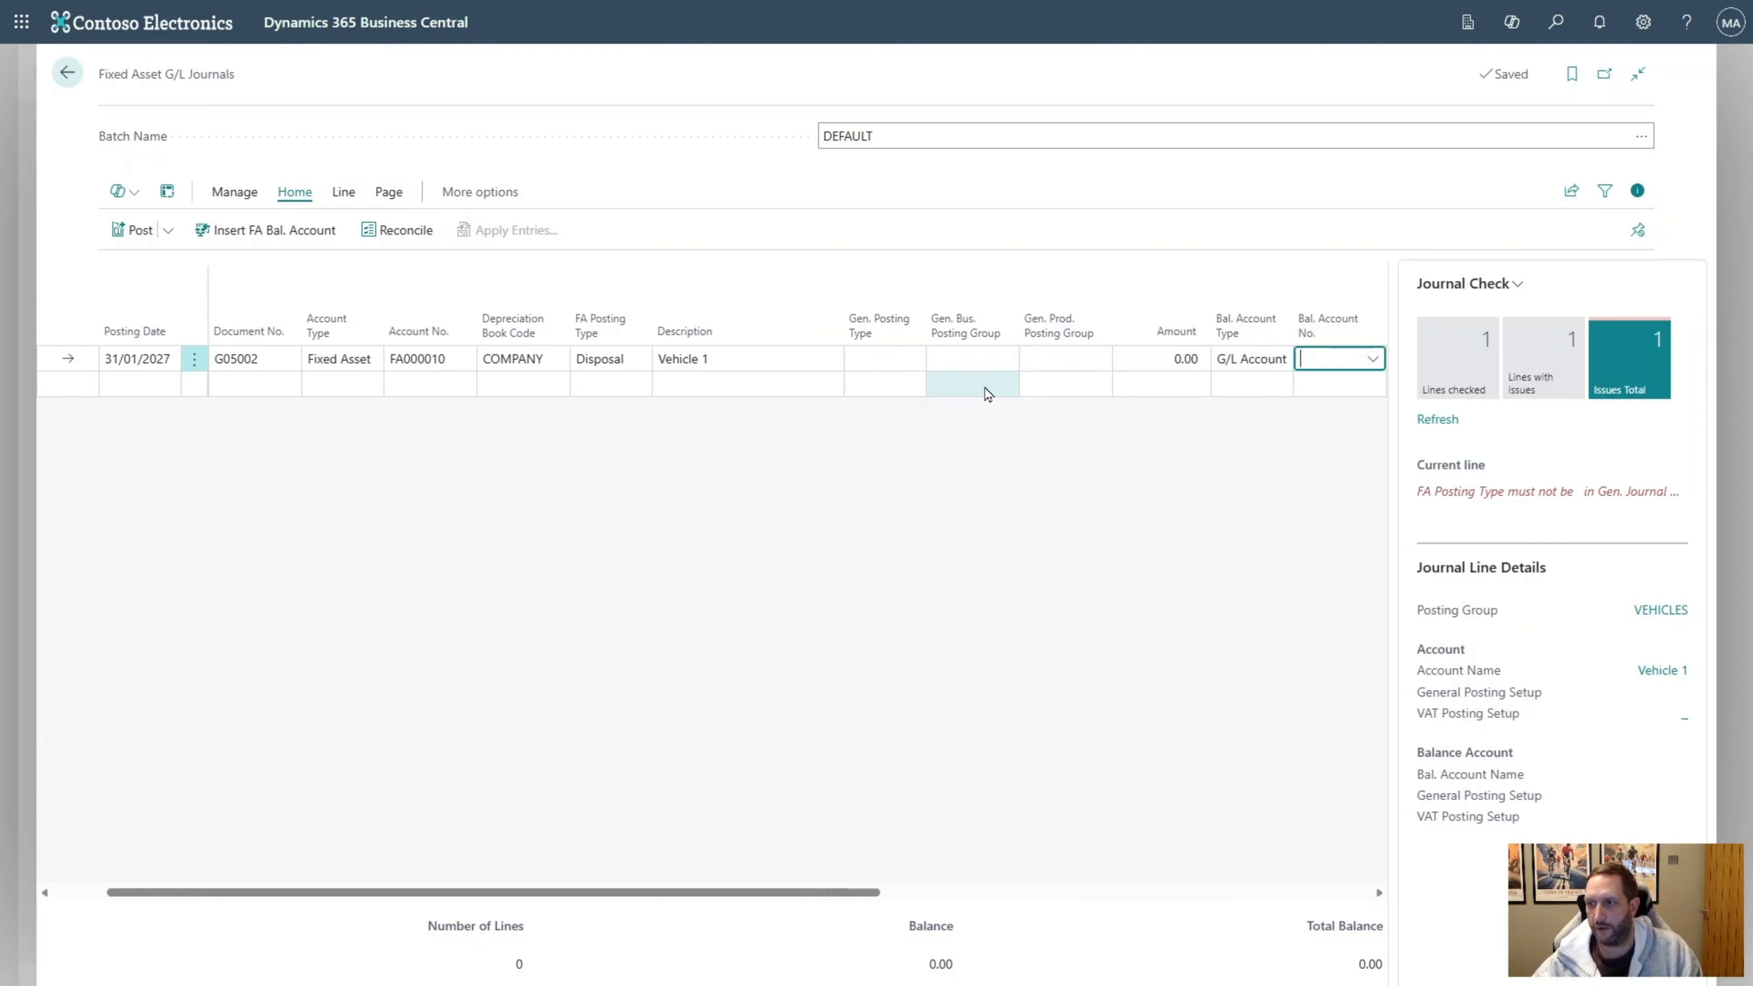
{"action": "key", "text": "shift+Tab"}
{"action": "key", "text": "shift+Tab"}
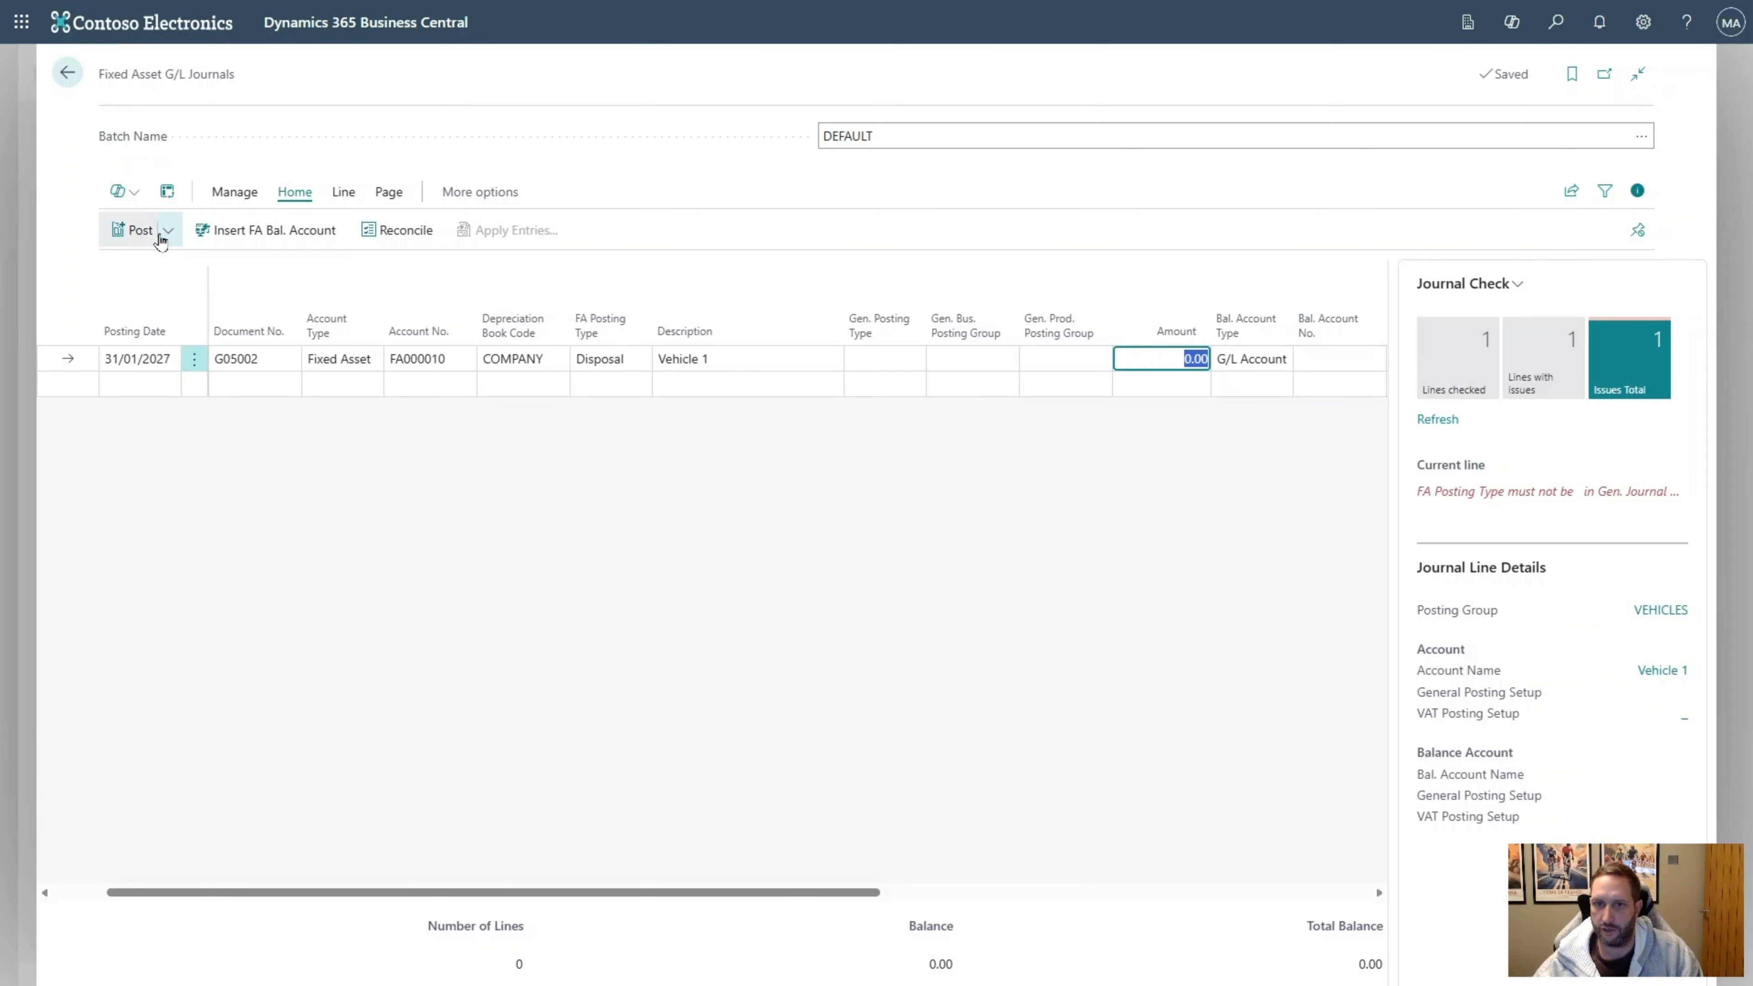
{"action": "left_click", "coordinate": [141, 230]}
{"action": "left_click", "coordinate": [946, 558]}
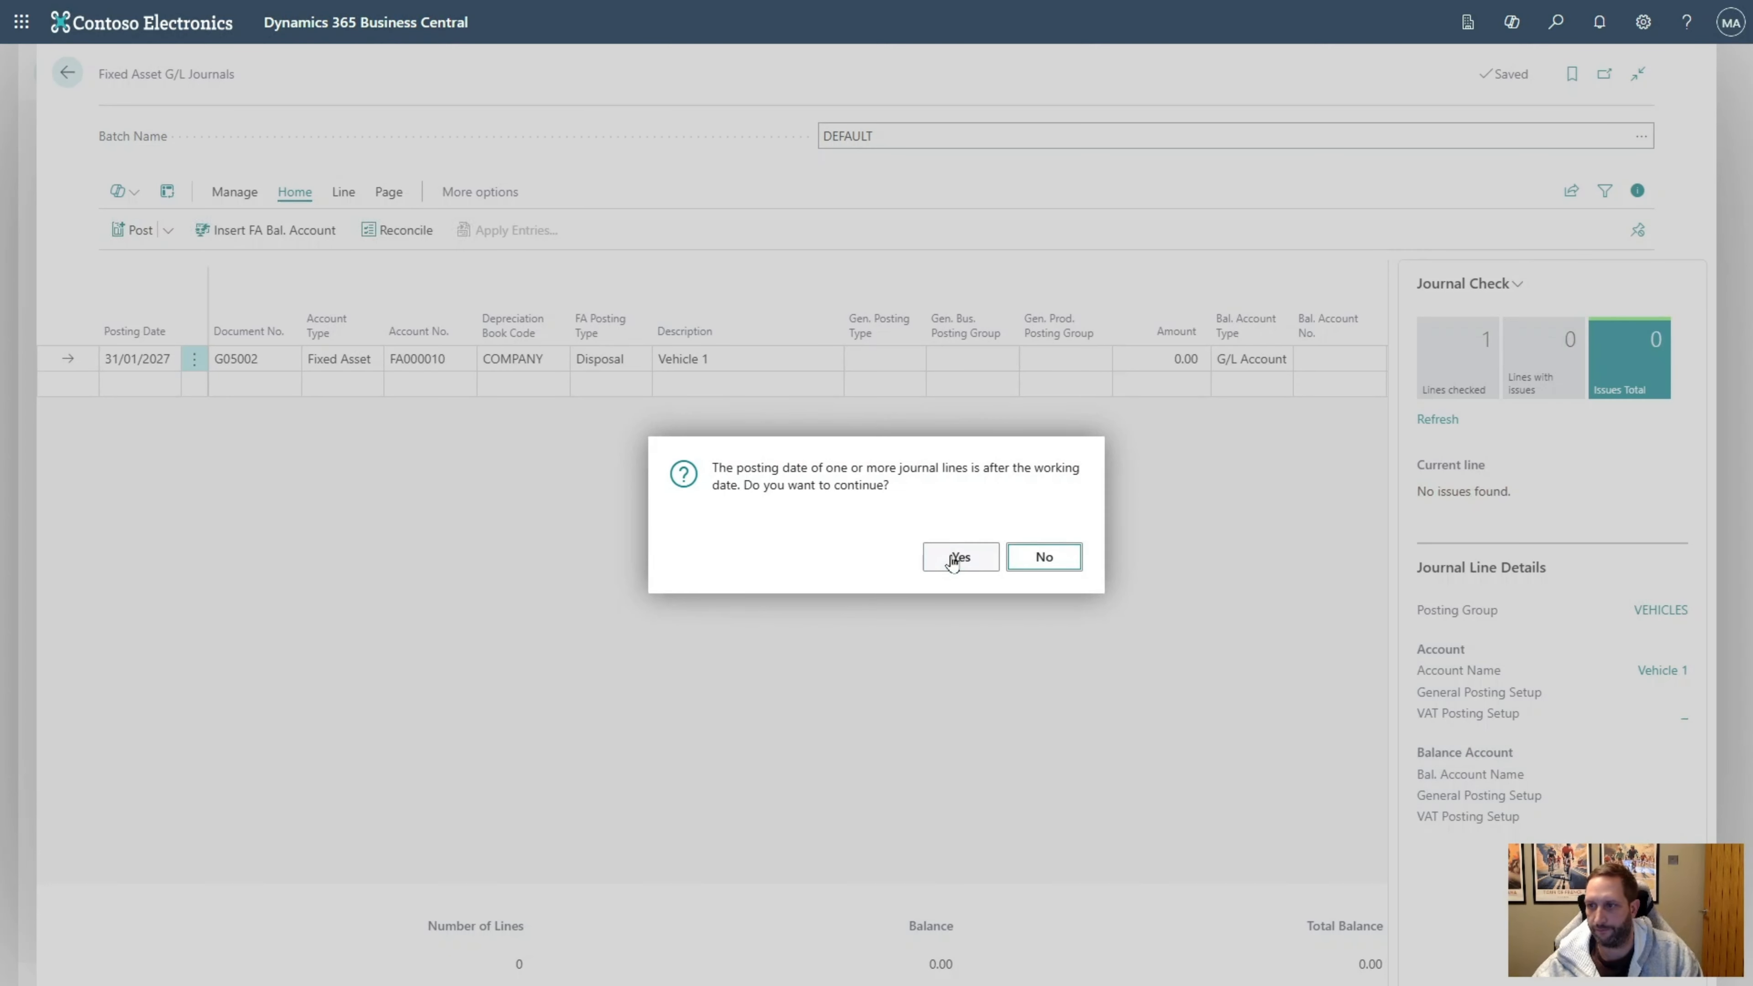
{"action": "left_click", "coordinate": [952, 560]}
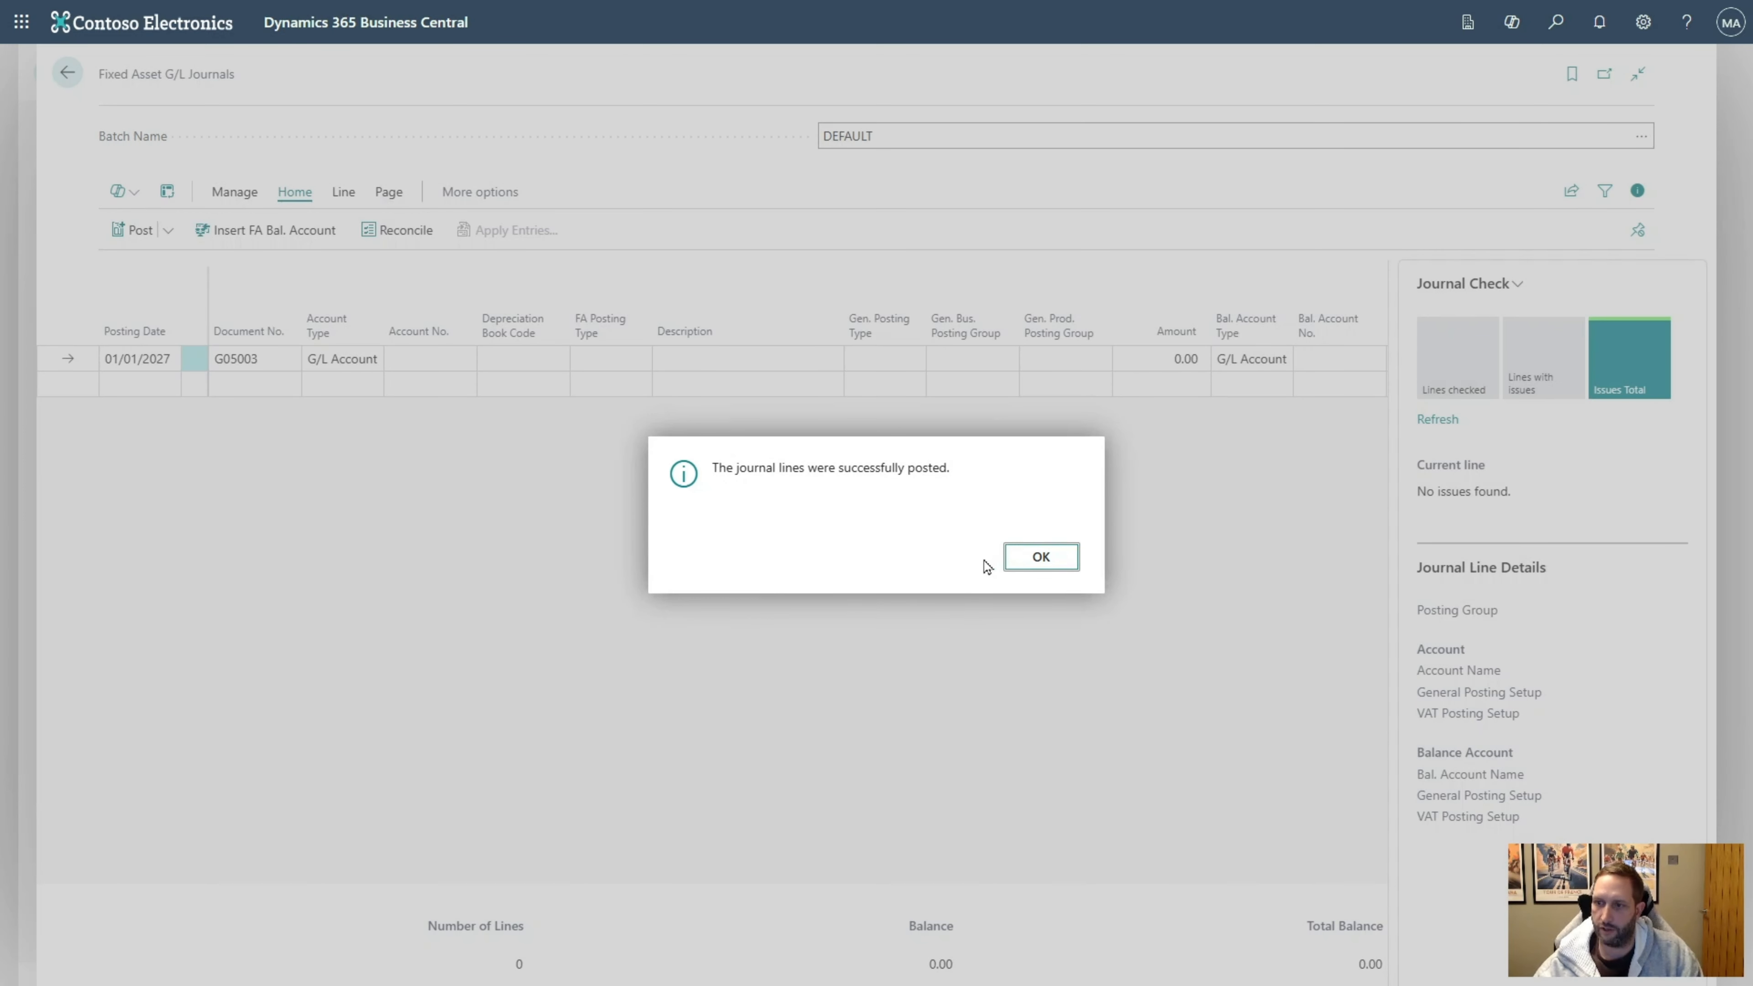
{"action": "left_click", "coordinate": [1009, 558]}
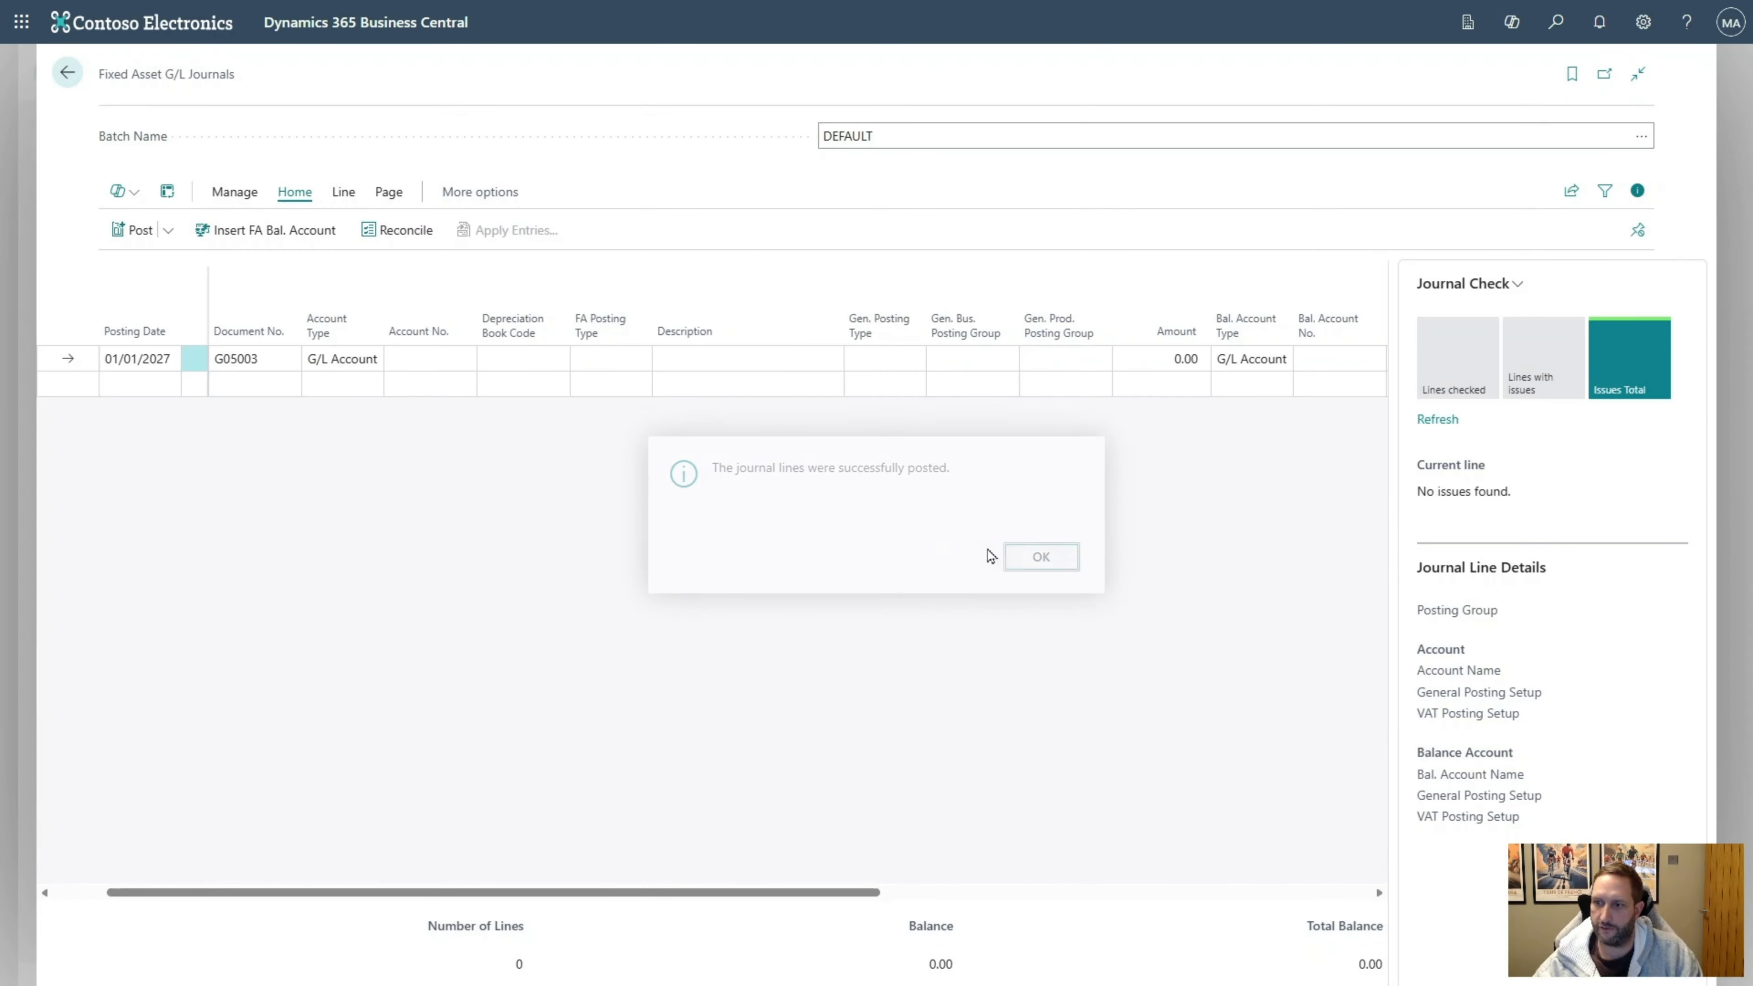
Open Vehicle 1's FA ledger entries from its book value, compare the acquisition and depreciation entries with their disposal reversals, and close the entries
{"action": "left_click", "coordinate": [67, 72]}
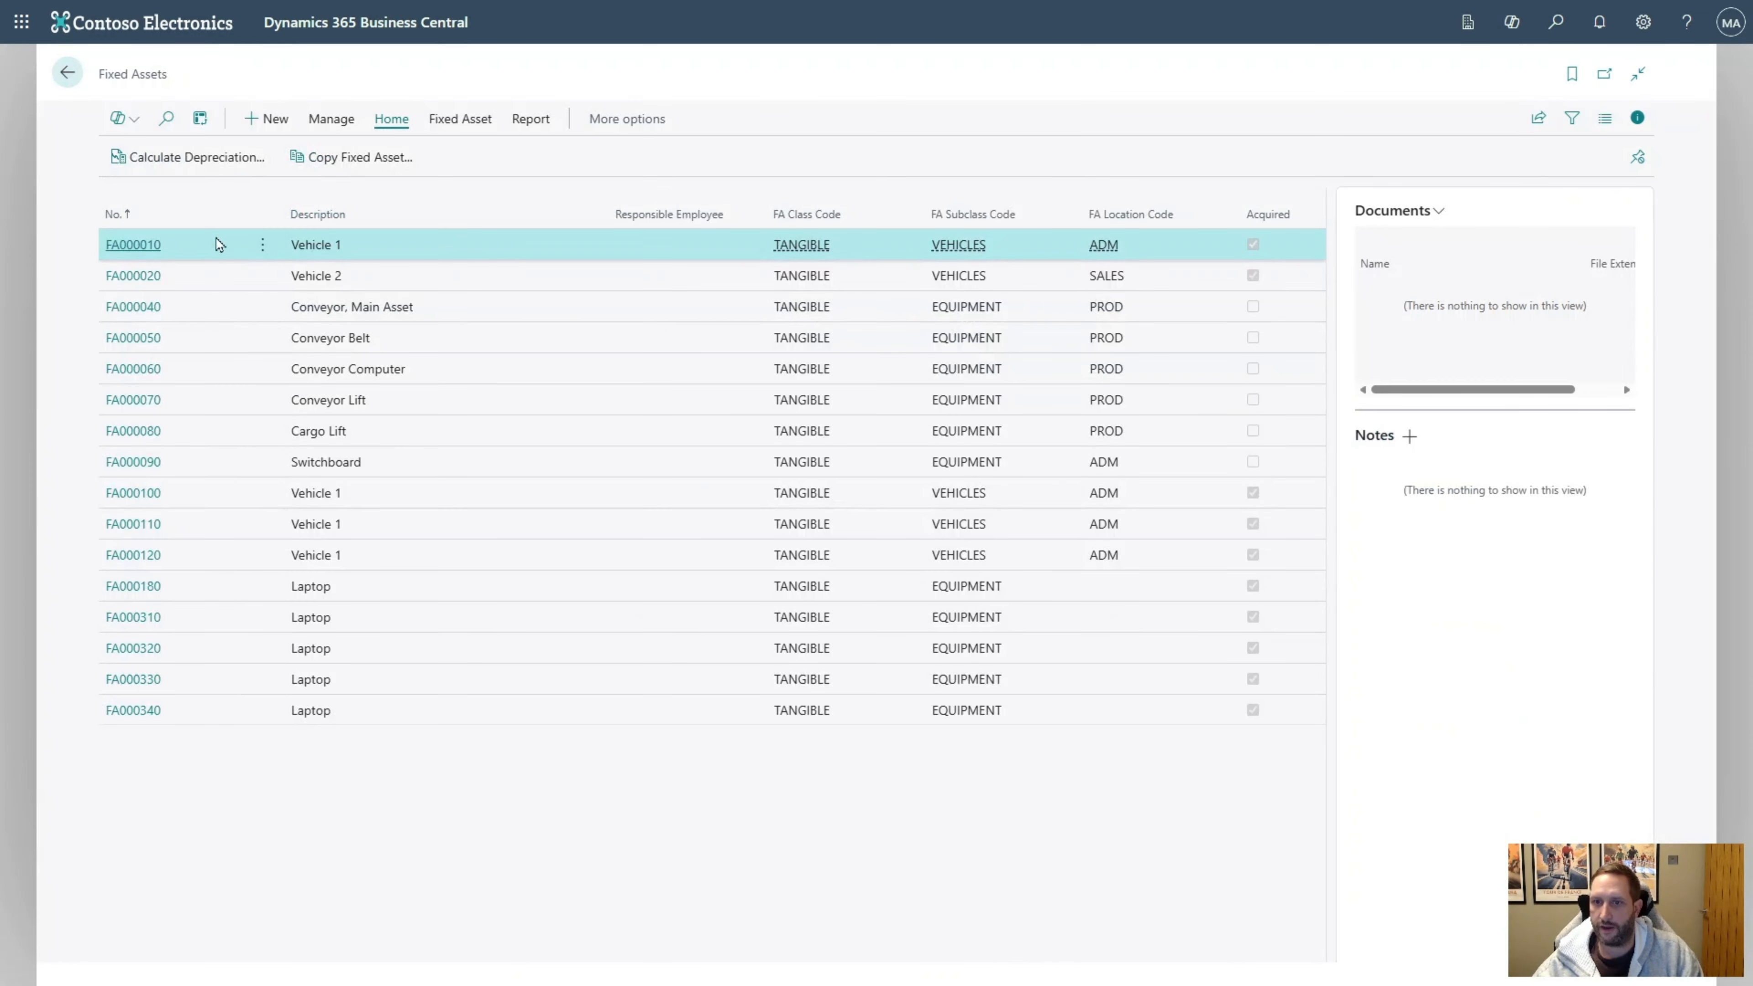
{"action": "left_click", "coordinate": [147, 243]}
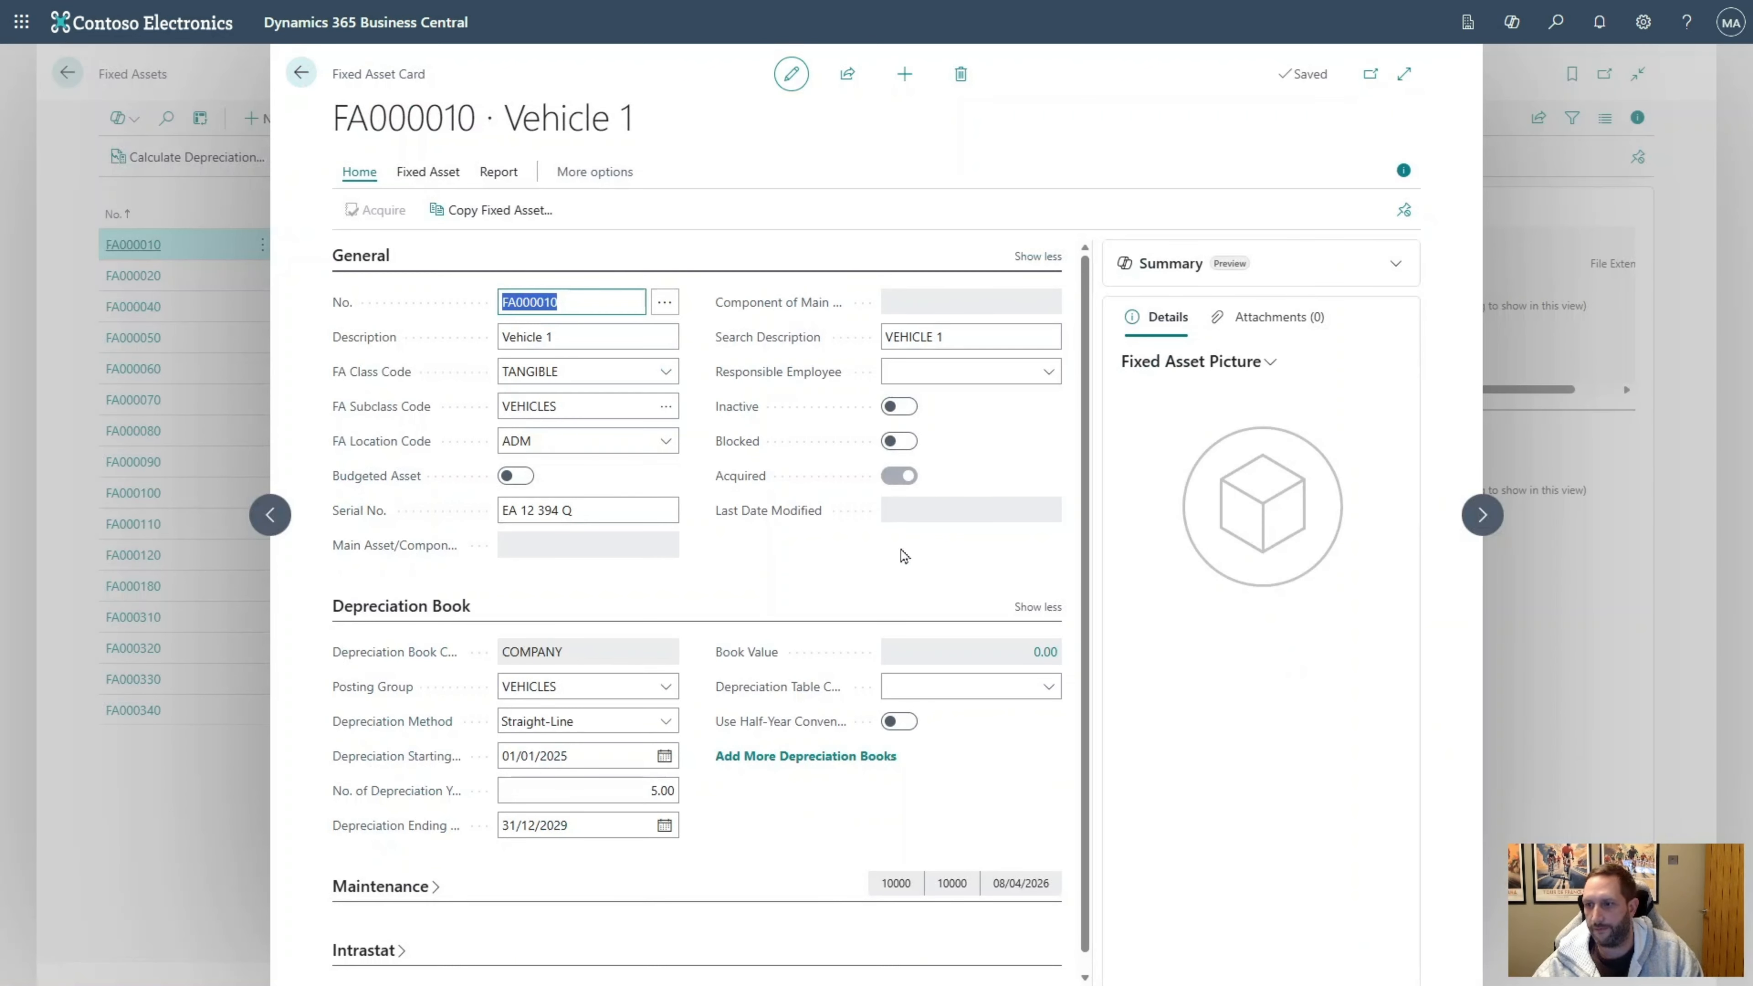
{"action": "left_click", "coordinate": [1043, 652]}
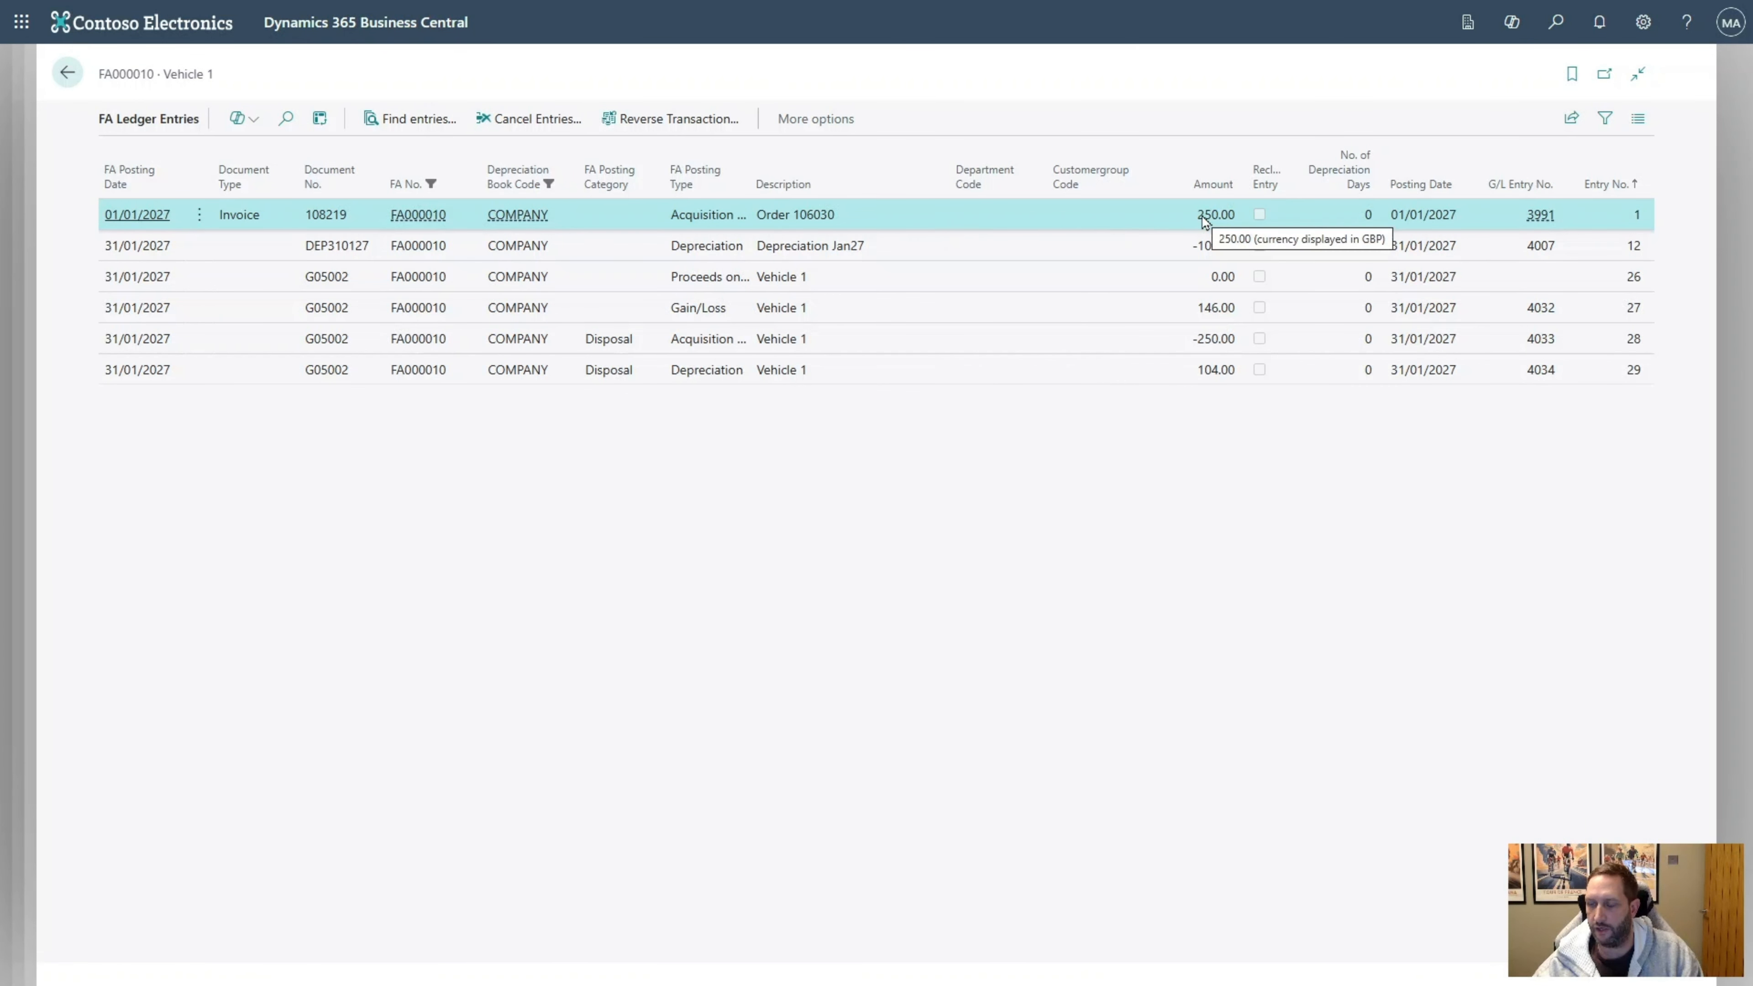
{"action": "left_click", "coordinate": [1123, 348], "text": "ctrl"}
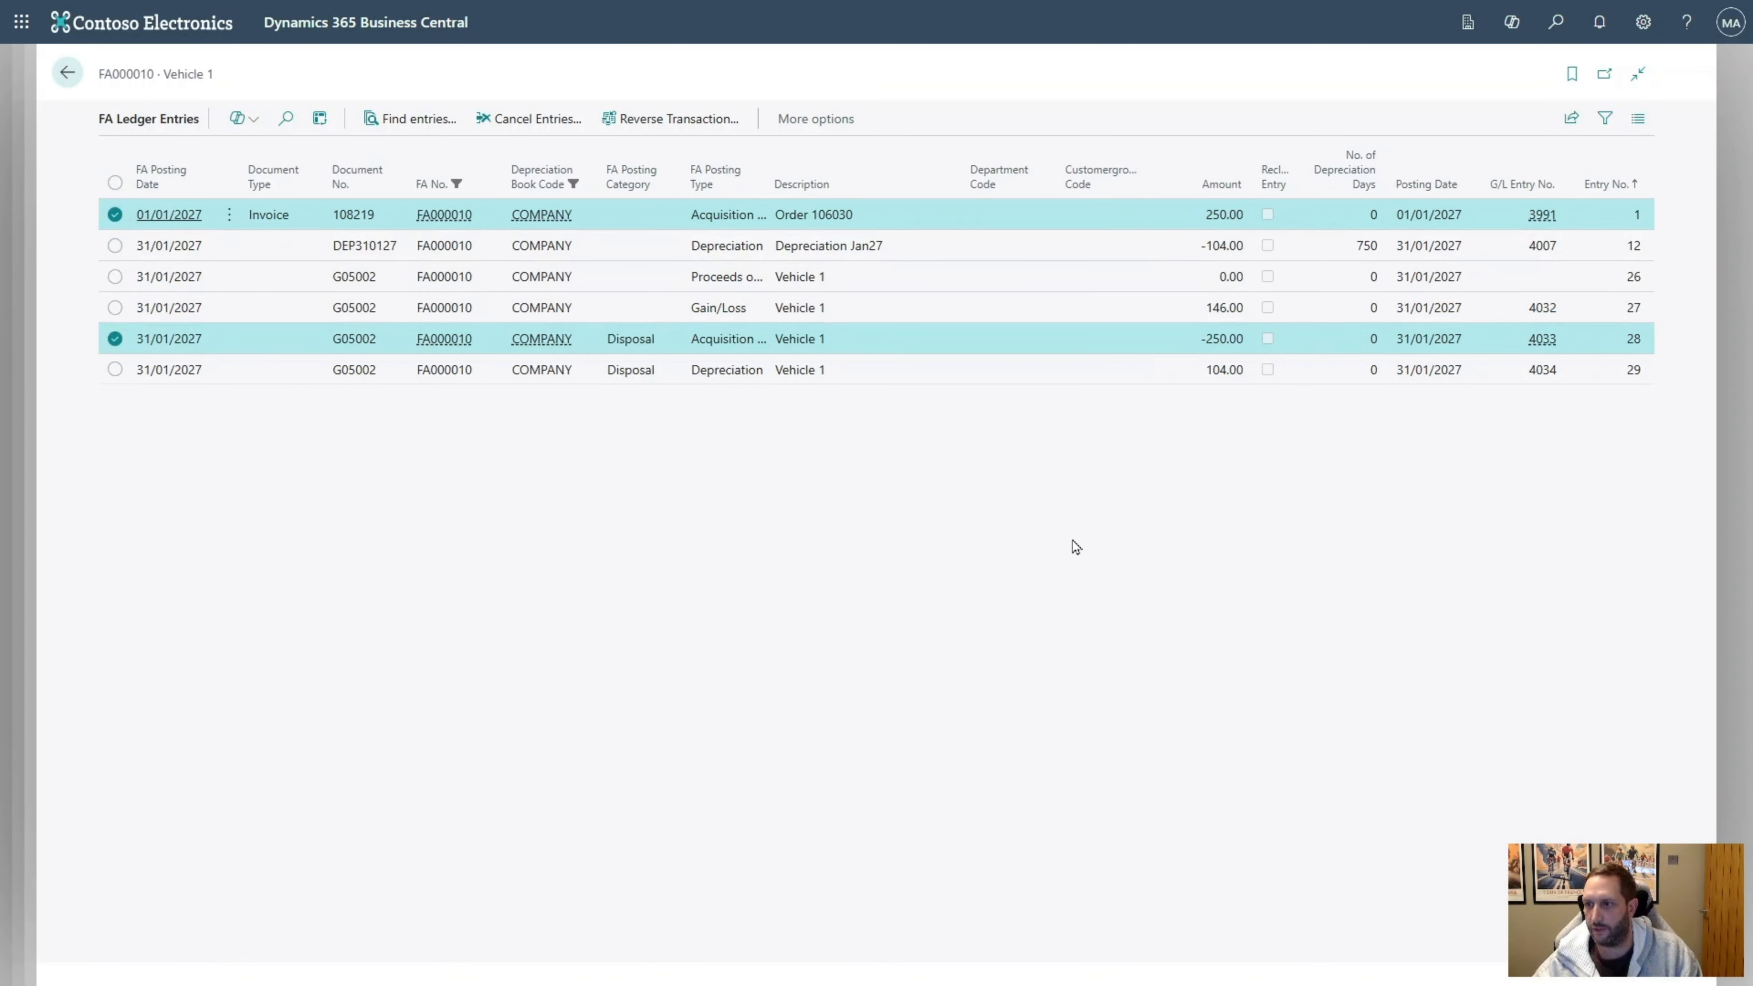
{"action": "left_click", "coordinate": [982, 253], "text": "ctrl"}
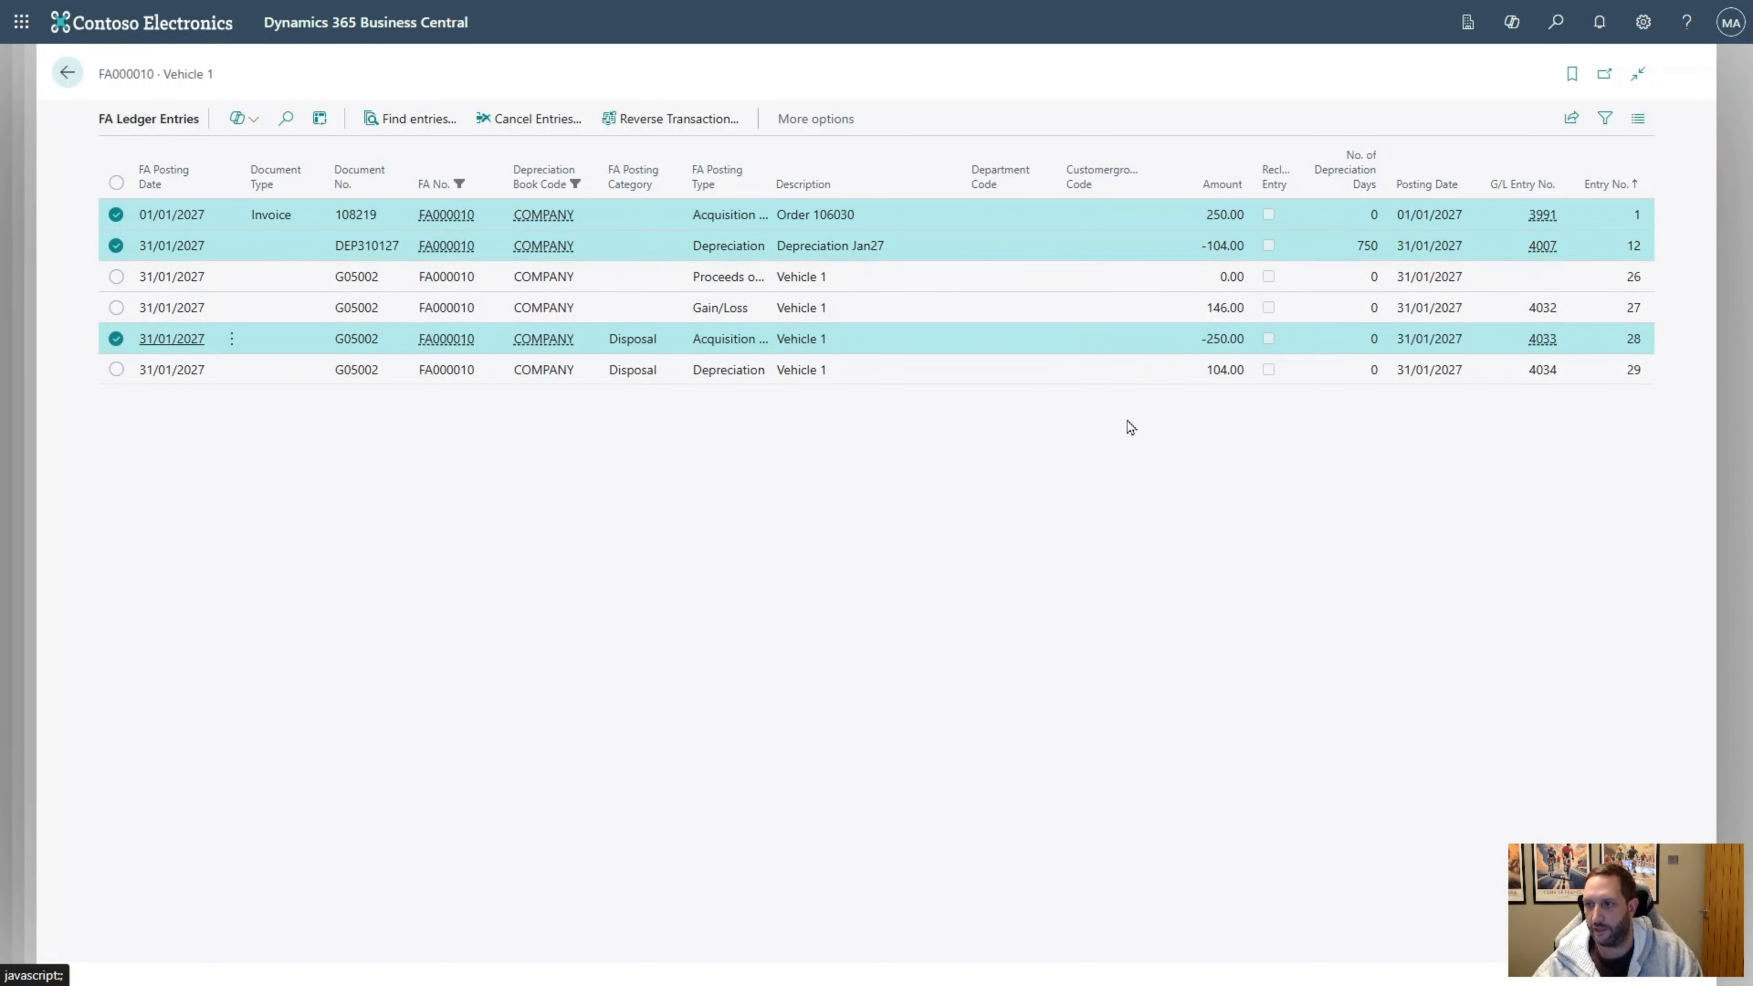
{"action": "left_click", "coordinate": [1155, 376], "text": "ctrl"}
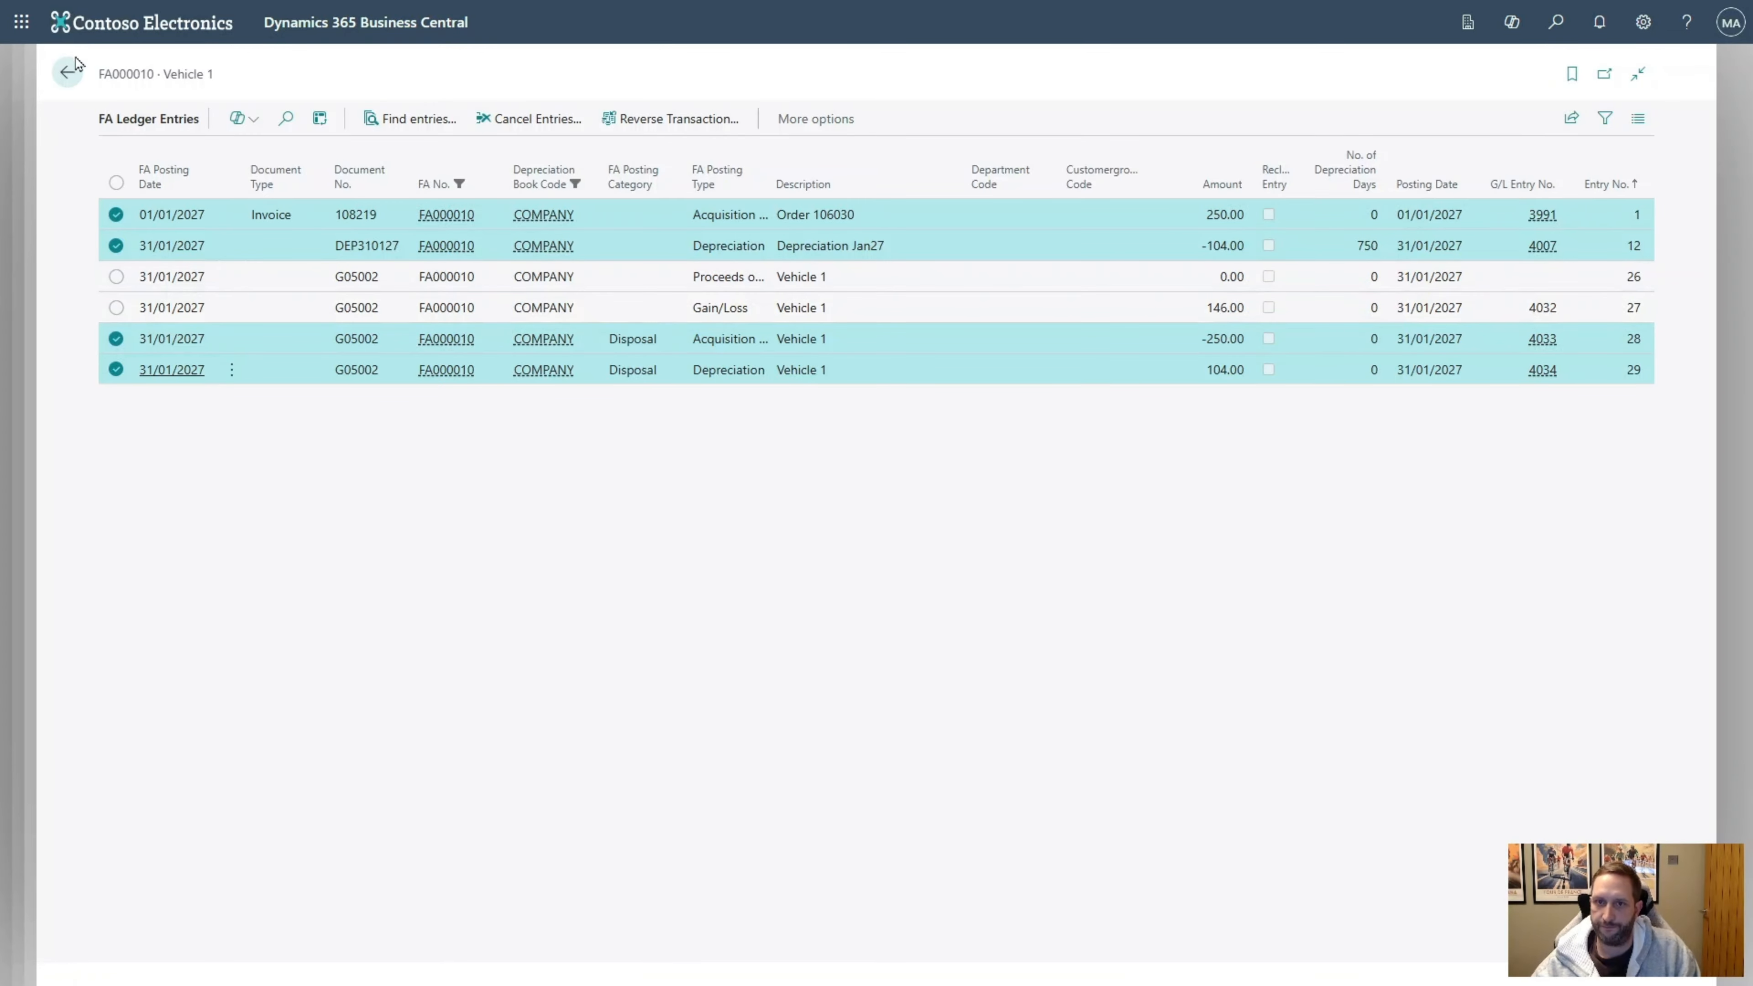
{"action": "left_click", "coordinate": [69, 71]}
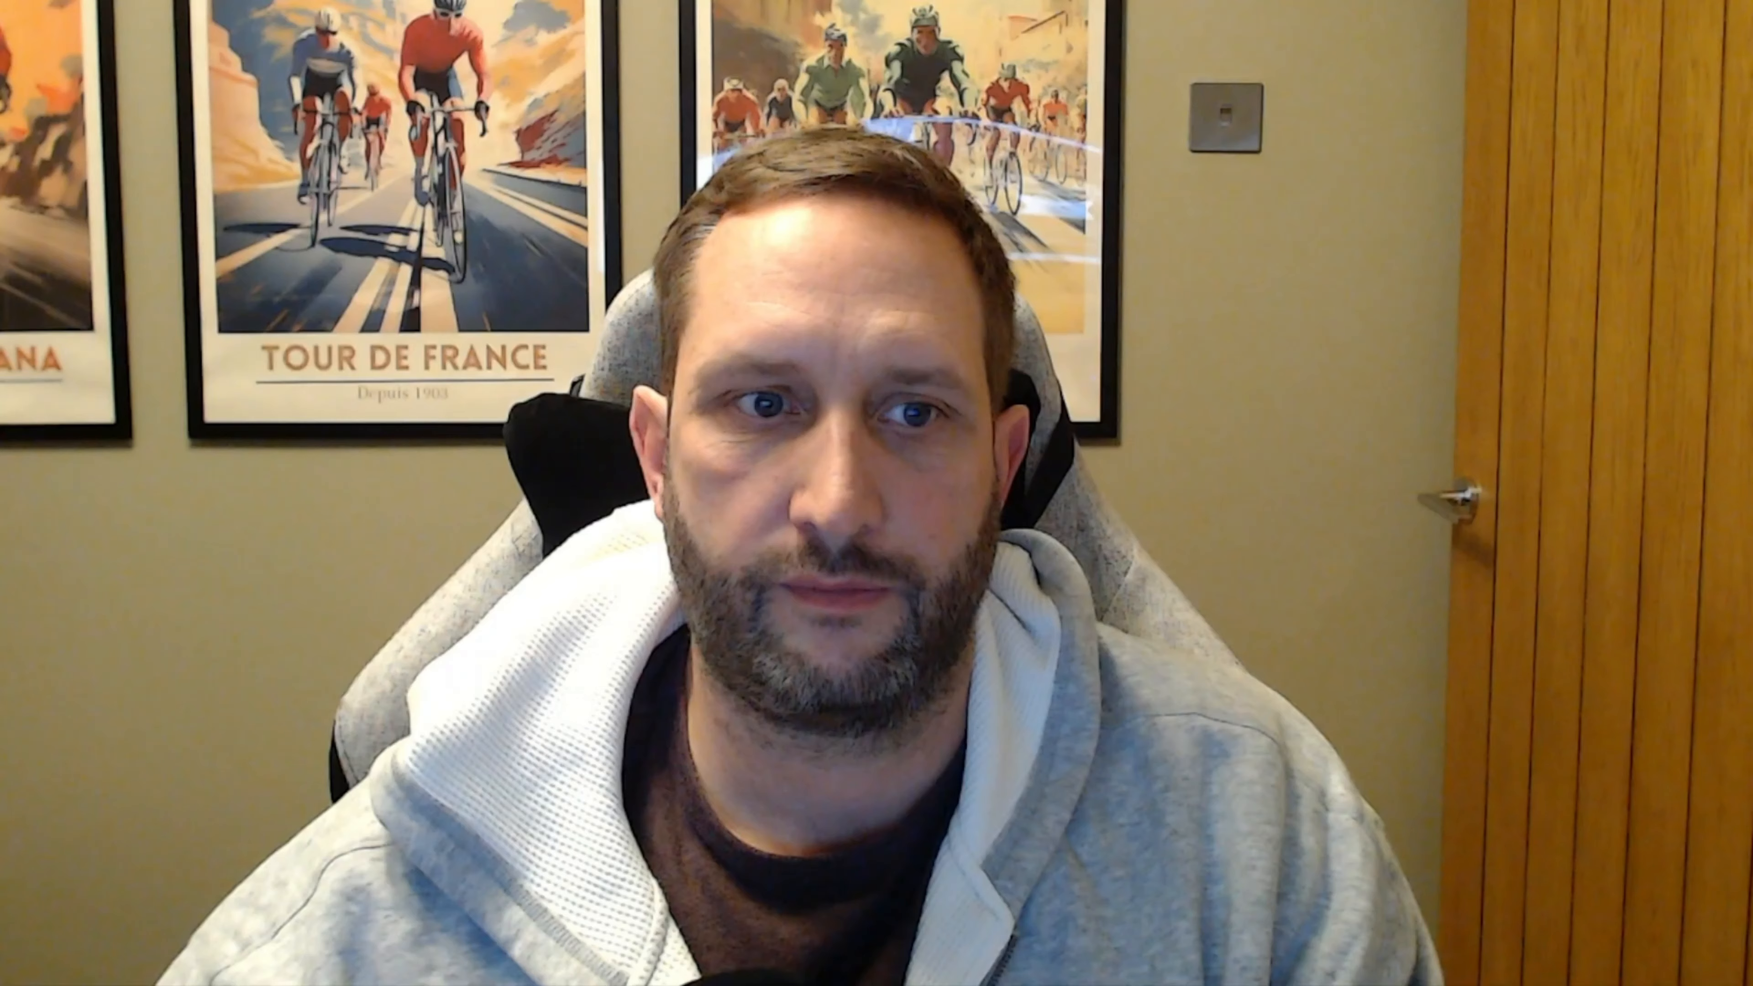